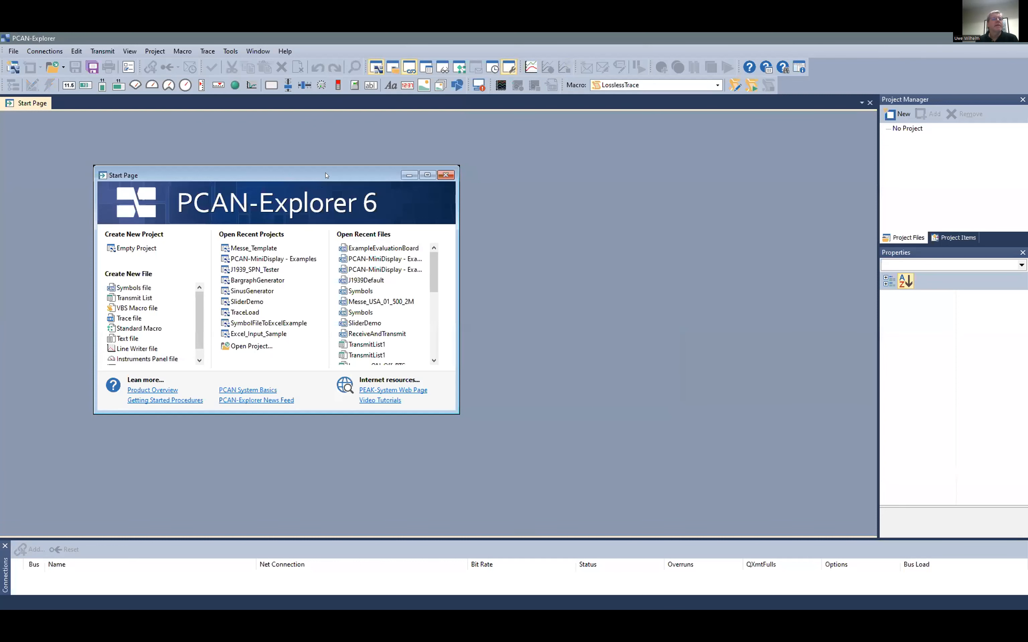
drag(326, 176, 402, 150)
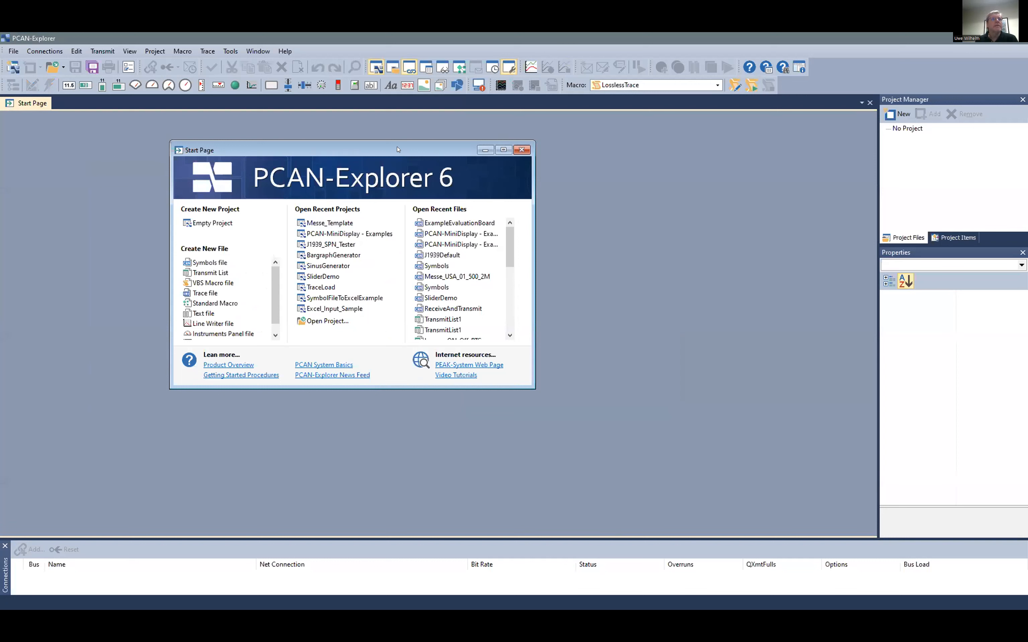
drag(398, 149, 283, 148)
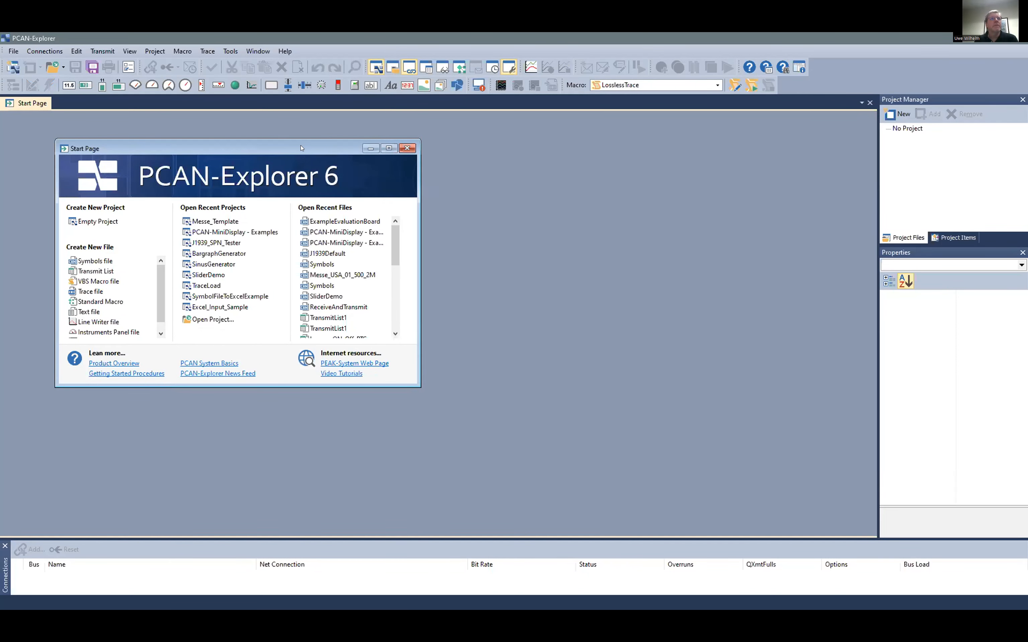
drag(301, 148, 344, 147)
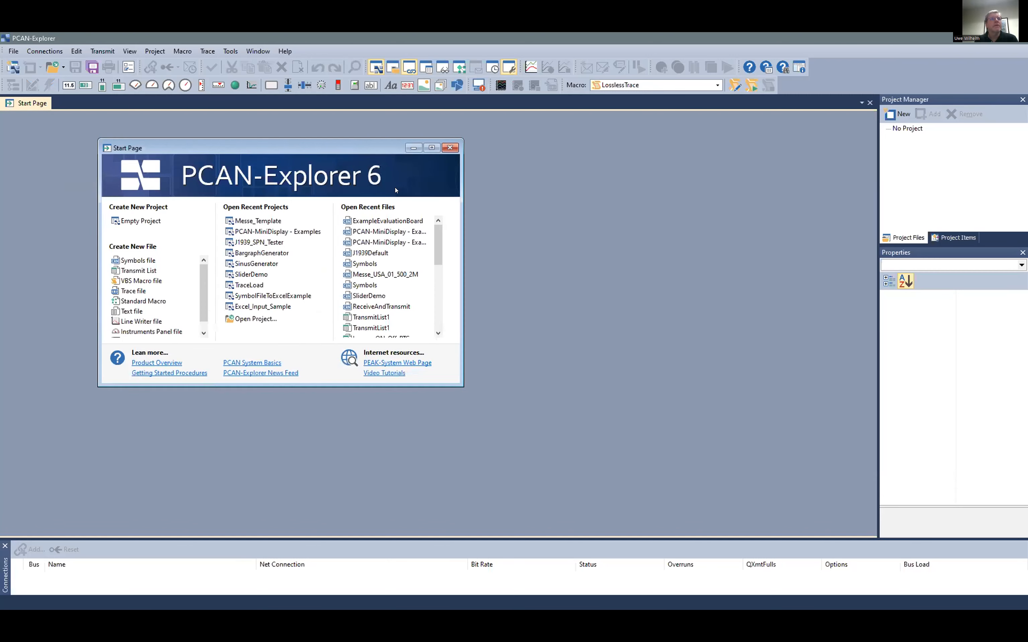
Create a new project and reposition its Receive / Transmit window in the workspace
click(13, 51)
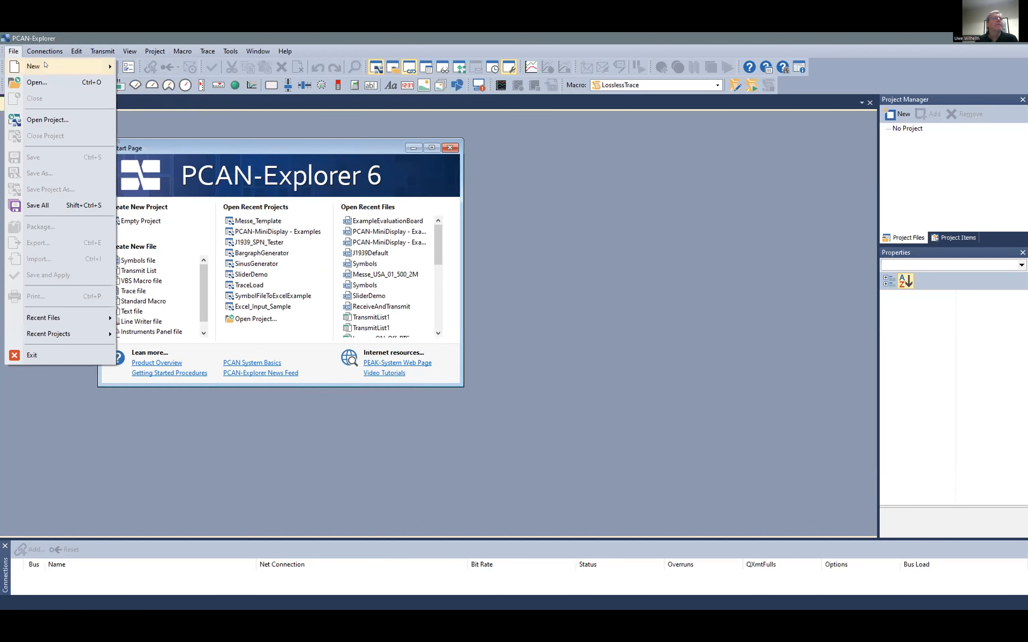
click(140, 84)
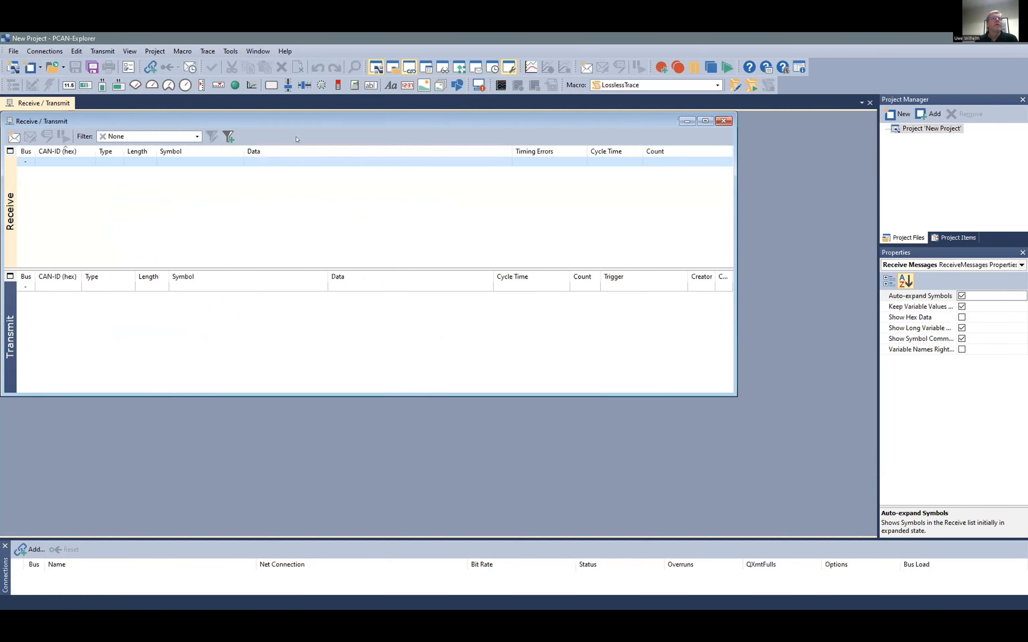
drag(304, 121, 336, 113)
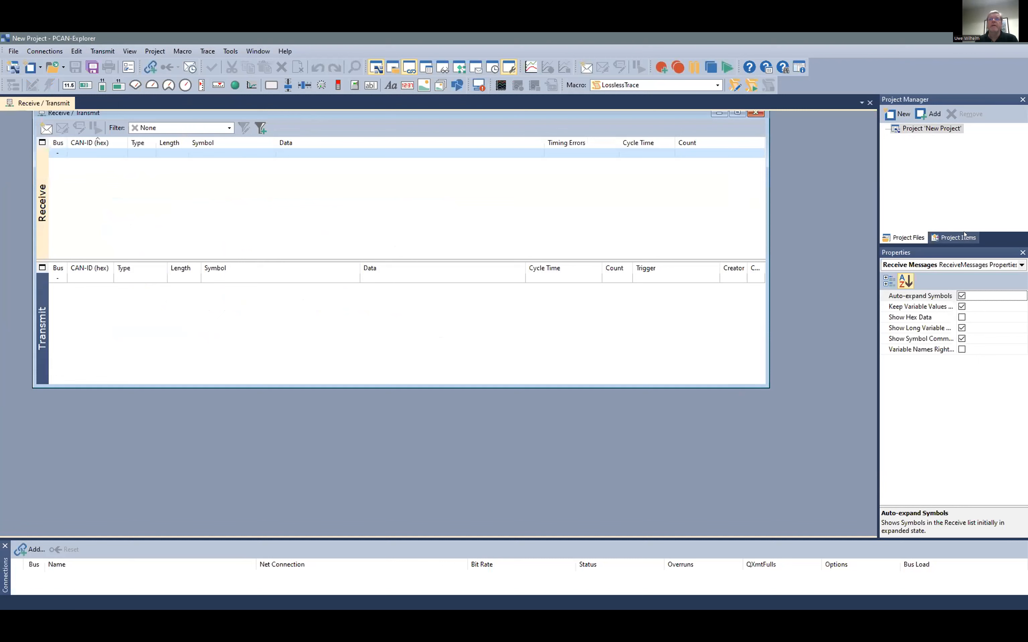
click(956, 238)
click(904, 239)
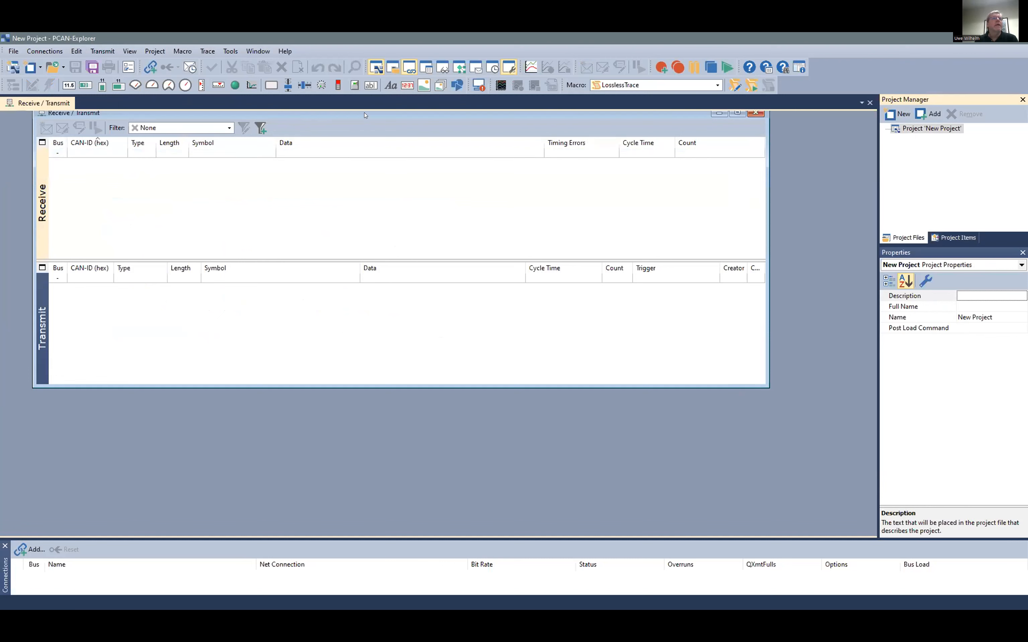
click(360, 137)
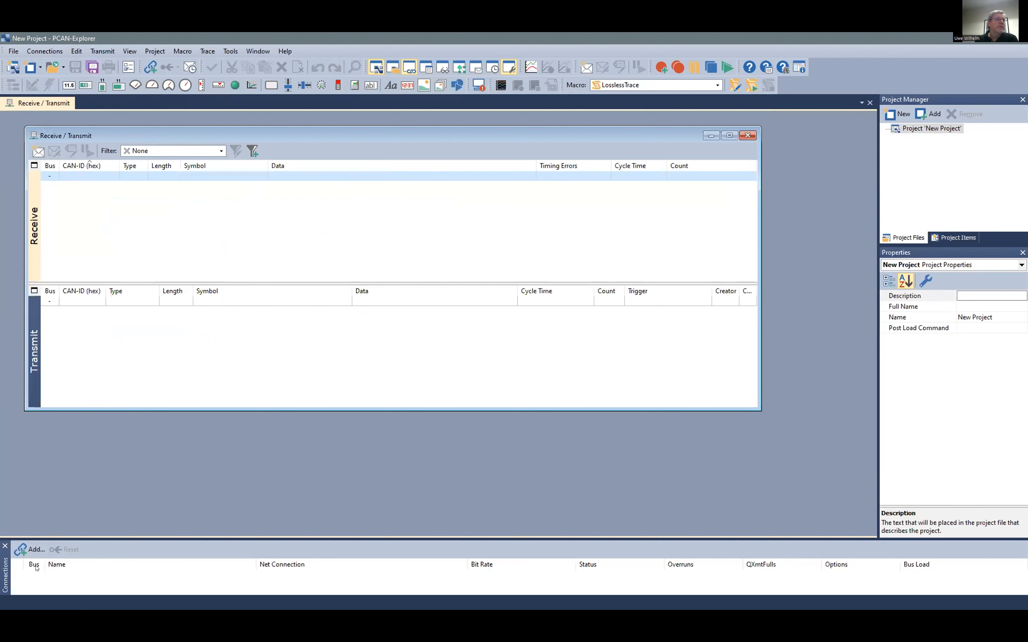
Start adding a connection and review the available nets for the virtual, USB and LAN hardware
click(35, 548)
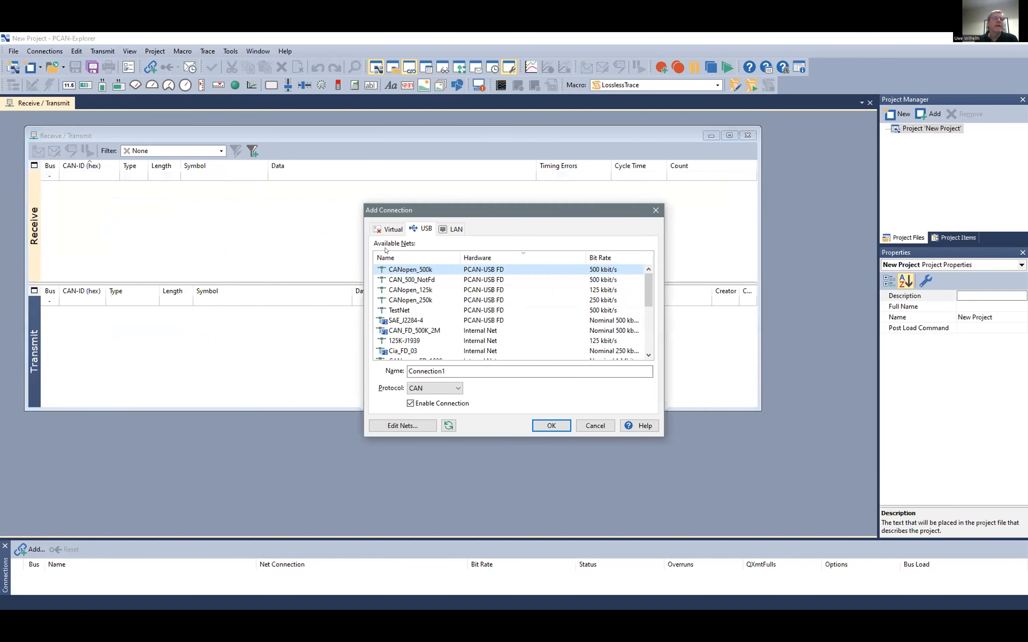
drag(548, 215, 593, 197)
scroll(570, 269, down, 4)
scroll(566, 270, up, 4)
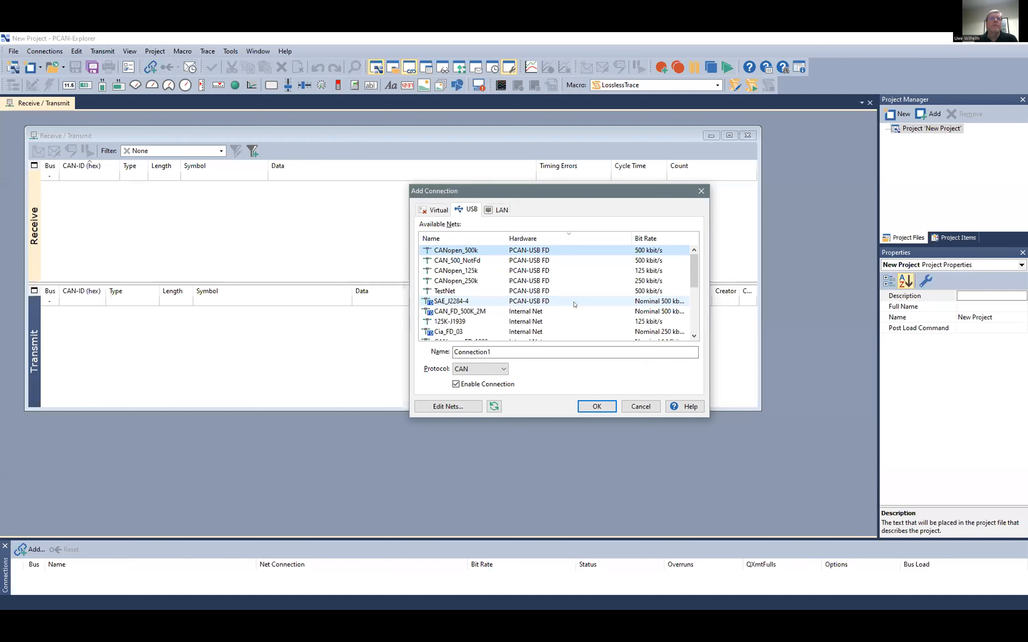
click(434, 209)
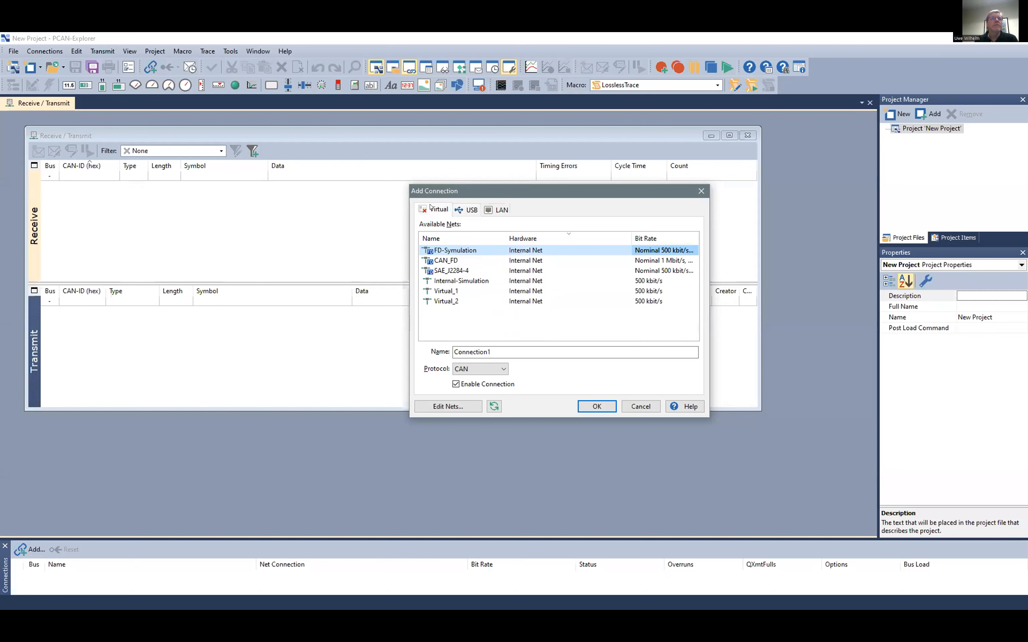
click(465, 209)
click(498, 209)
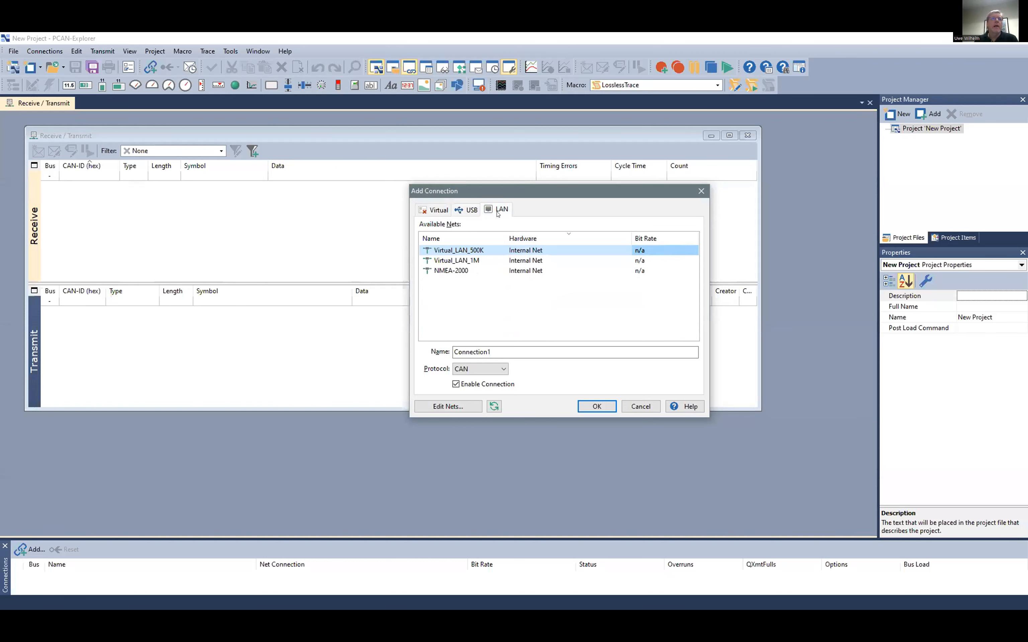
click(467, 209)
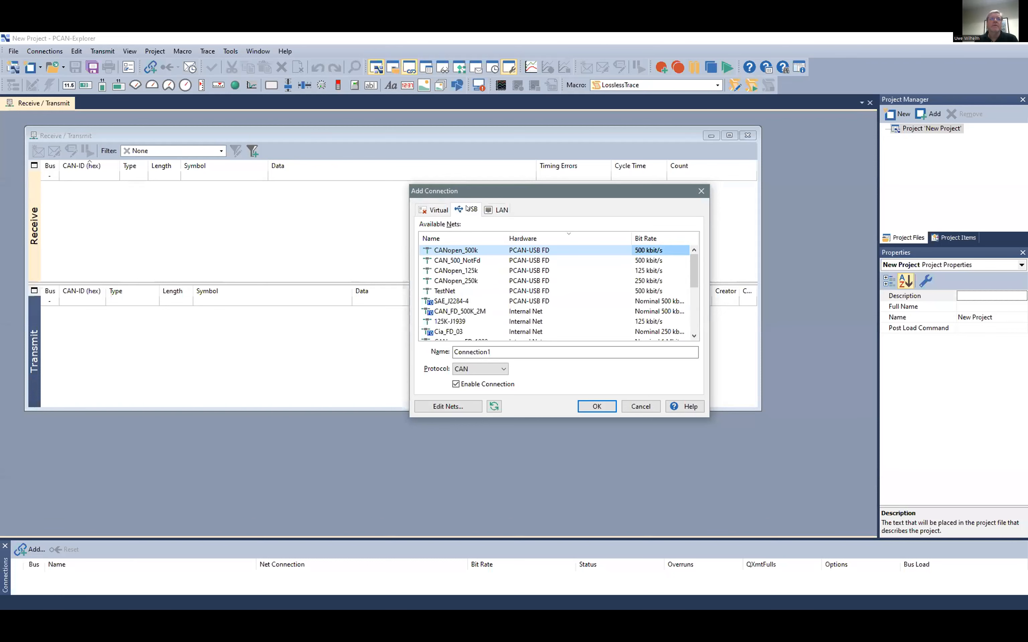
Open the net configuration and start a new net on the PCAN-USB FD adapter in ISO CAN FD mode
click(451, 407)
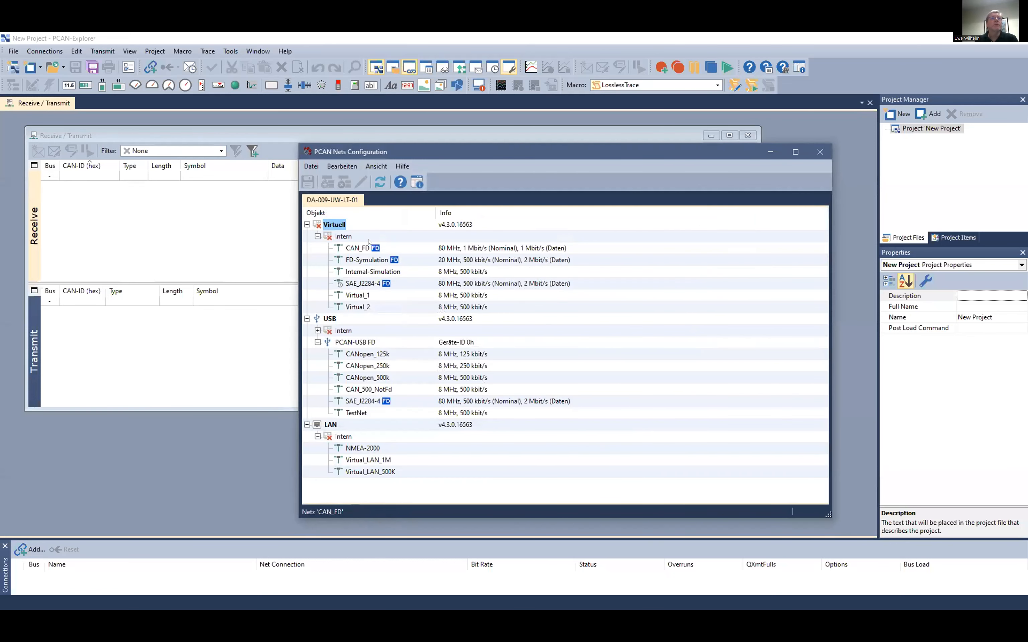
click(318, 236)
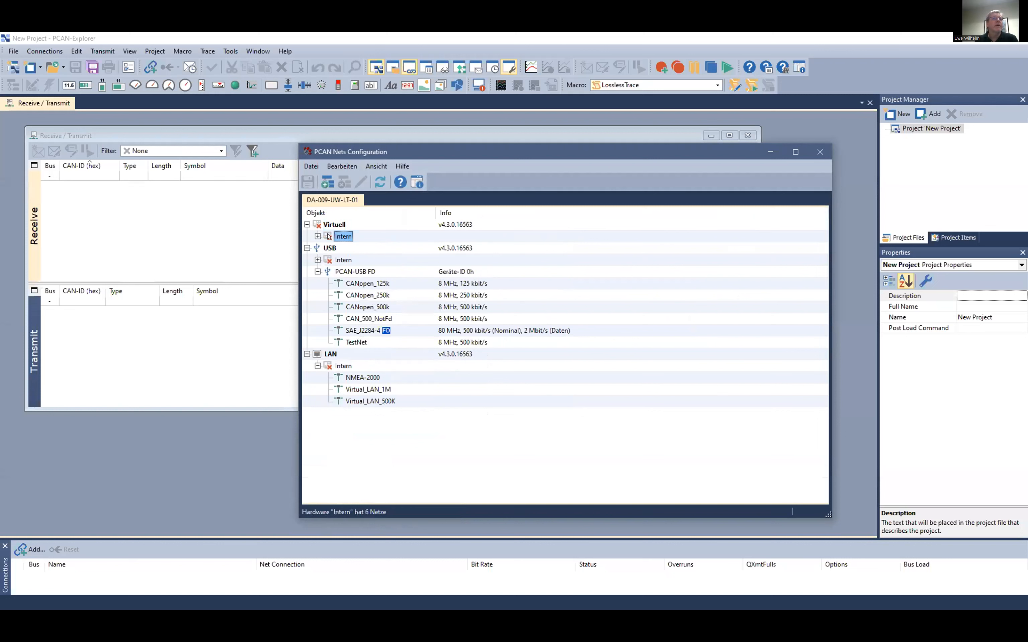
click(356, 271)
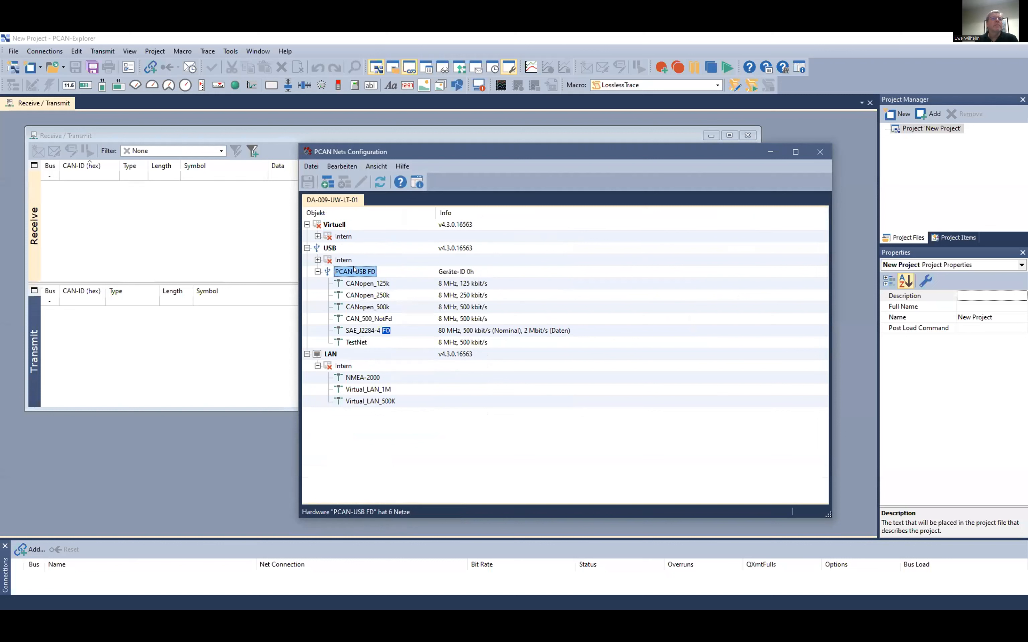
right_click(356, 271)
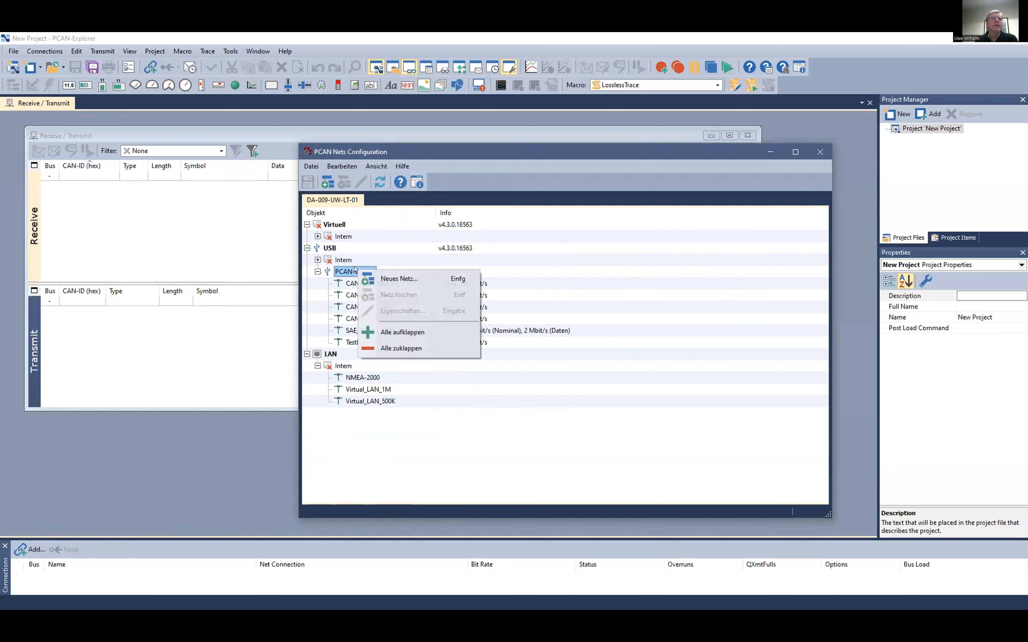
click(391, 279)
click(532, 263)
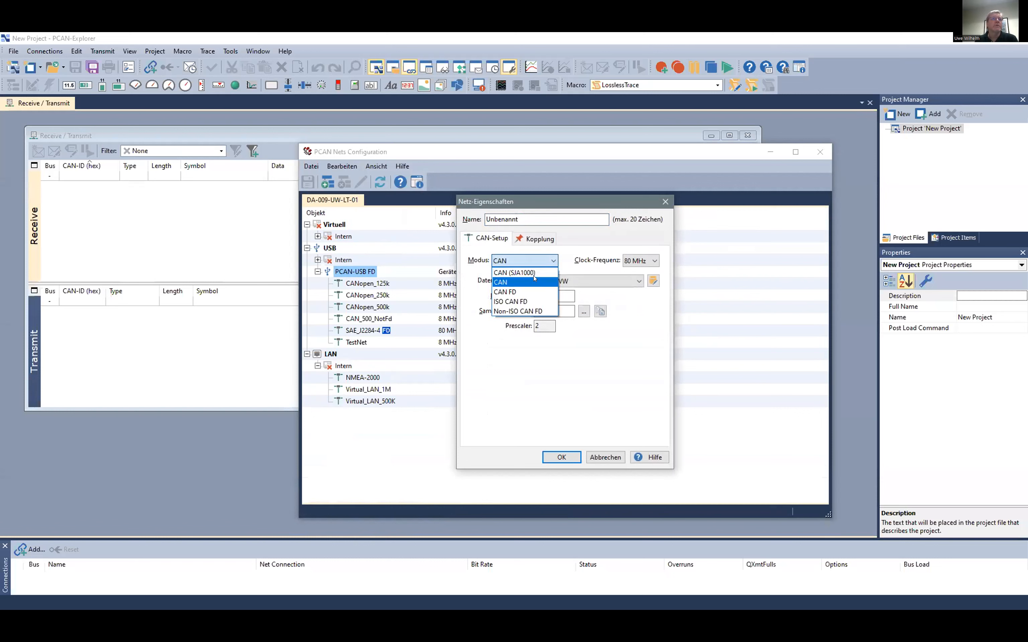
click(527, 301)
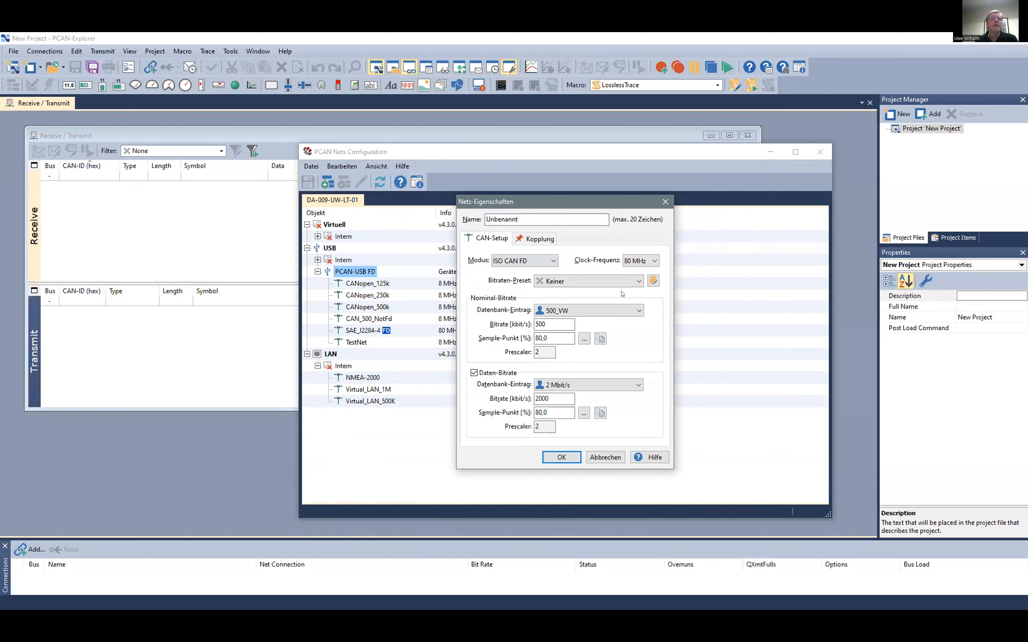
Try the SAE J2284-5 (500k/5M) bit rate preset for the new net and switch it to SAE J2284-4 (500k/2M)
click(622, 281)
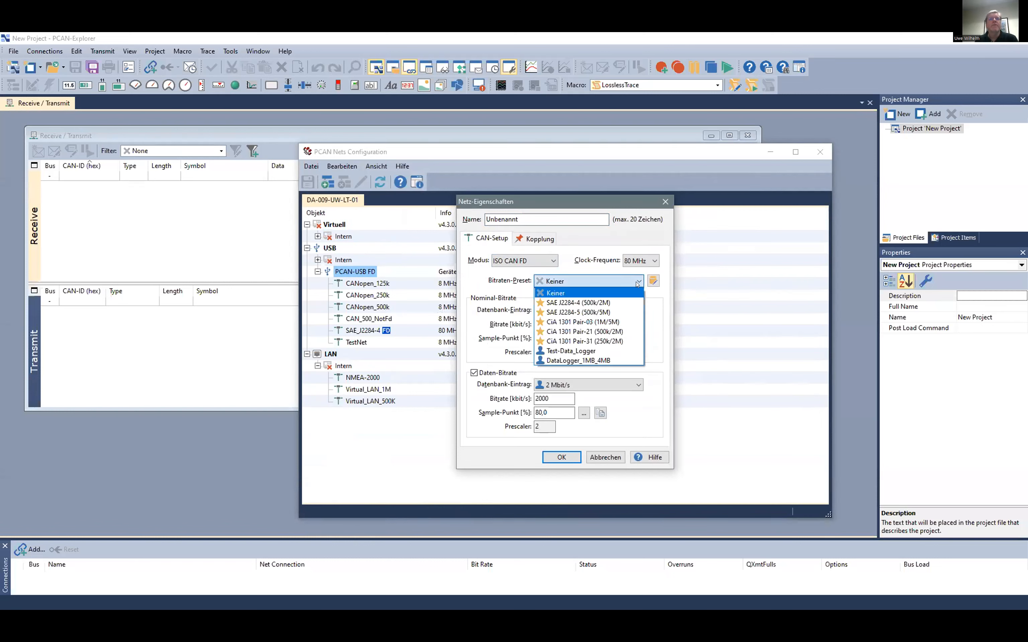
click(622, 312)
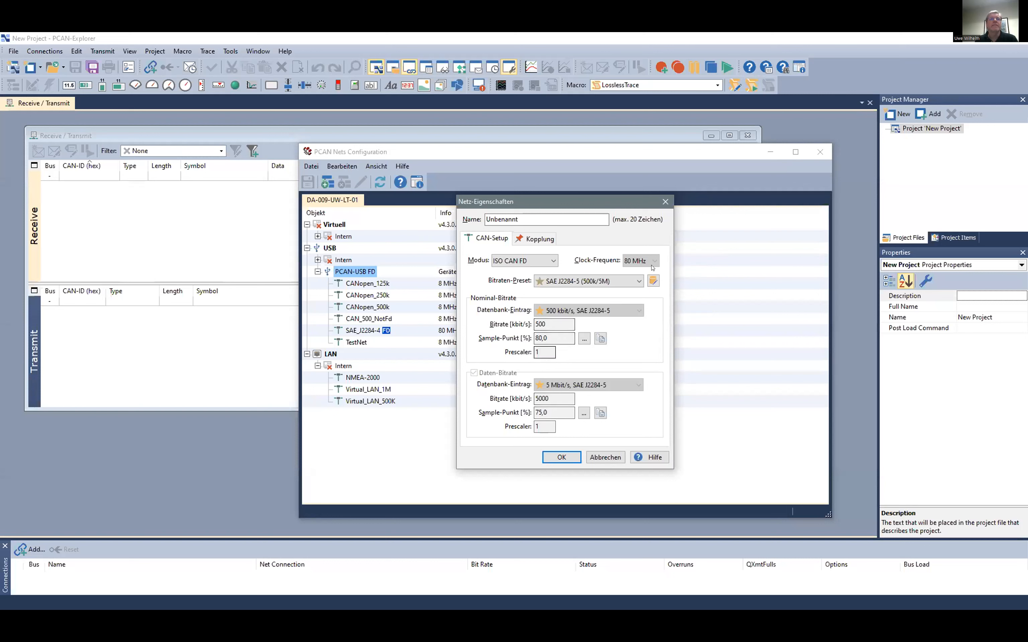
click(638, 282)
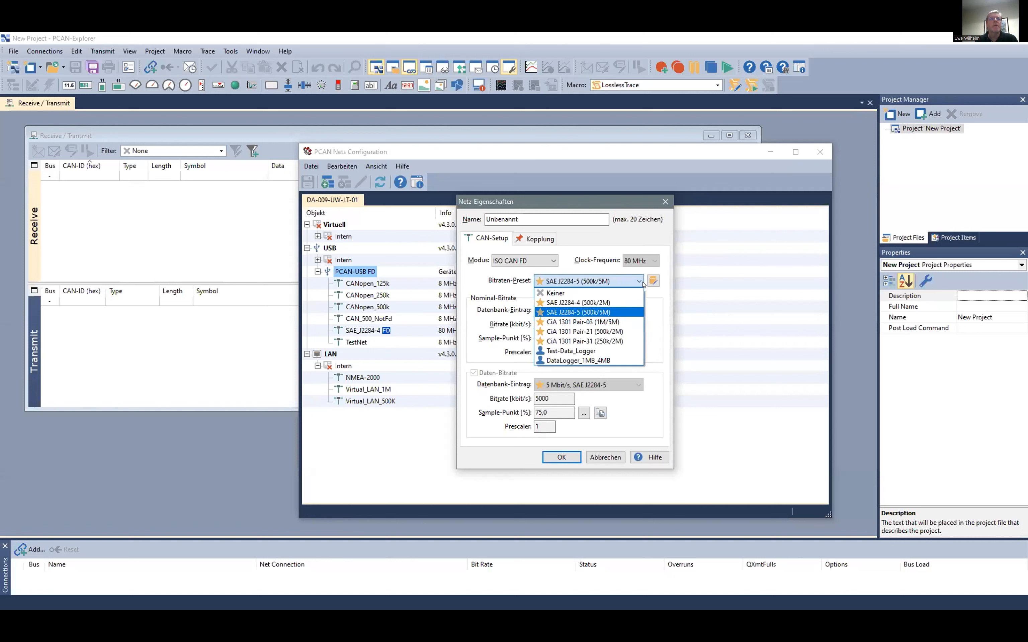
click(621, 303)
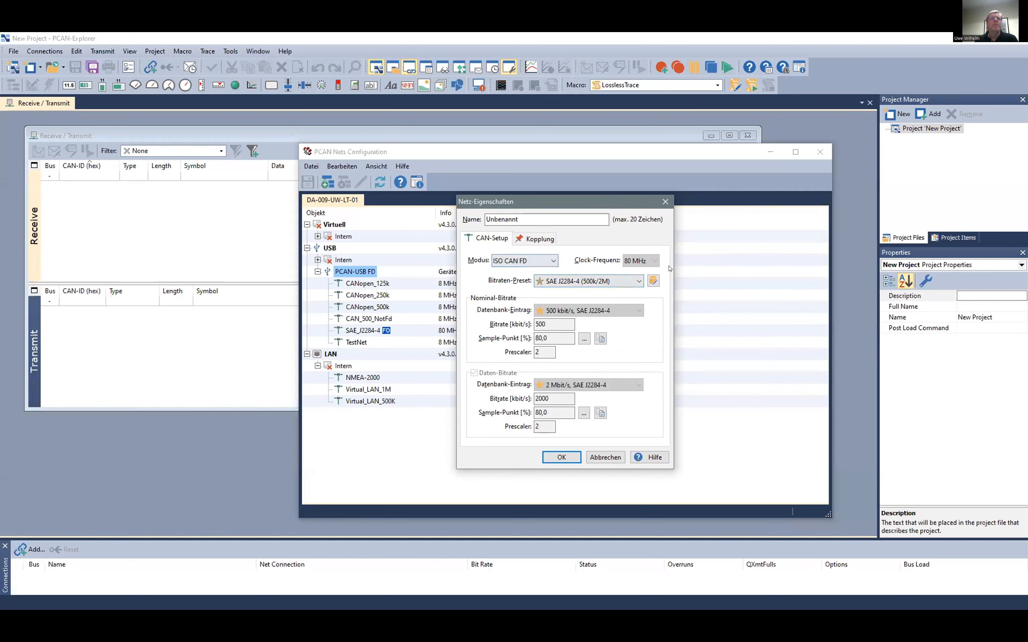
Try 80 MHz, 500K_Data_Logger and J1939-17_2M_80 for the Test-Data_Logger preset in the bit rate manager, and discard these changes and the new net
click(653, 282)
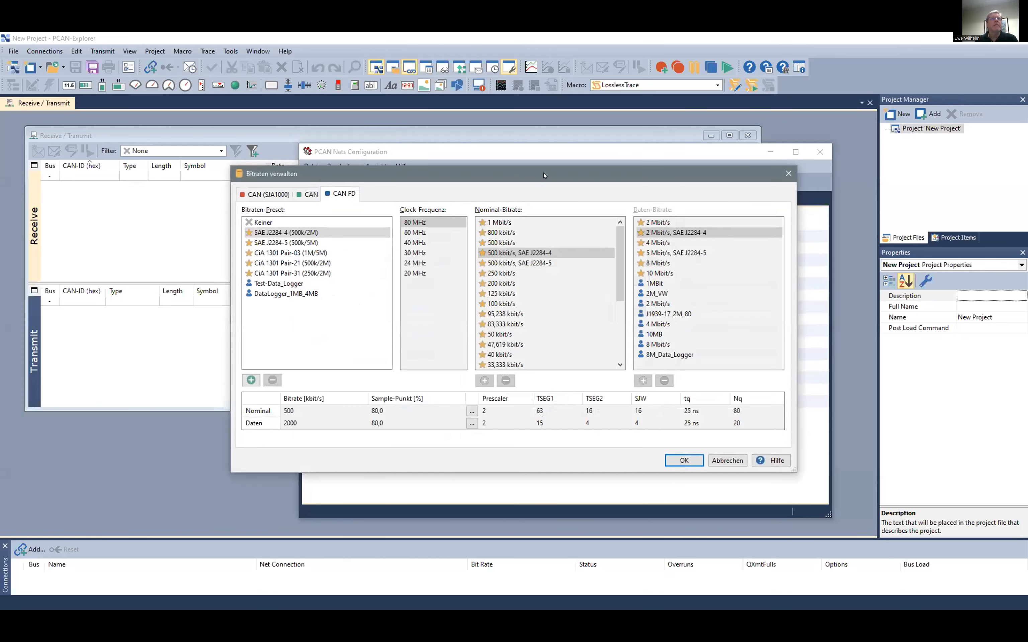
drag(559, 184, 676, 200)
click(390, 300)
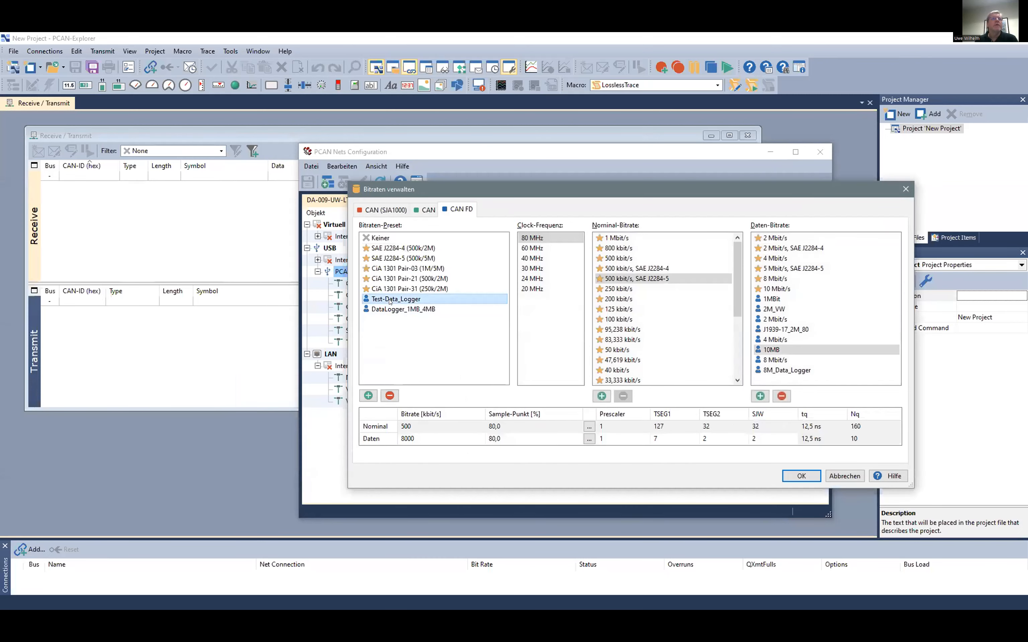
click(535, 248)
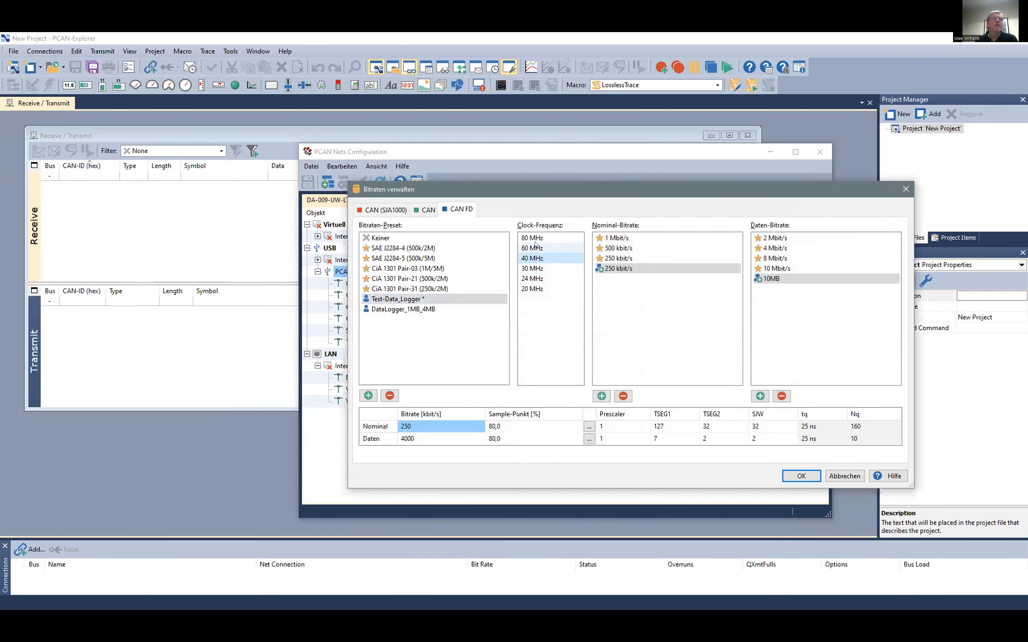
click(535, 238)
click(548, 258)
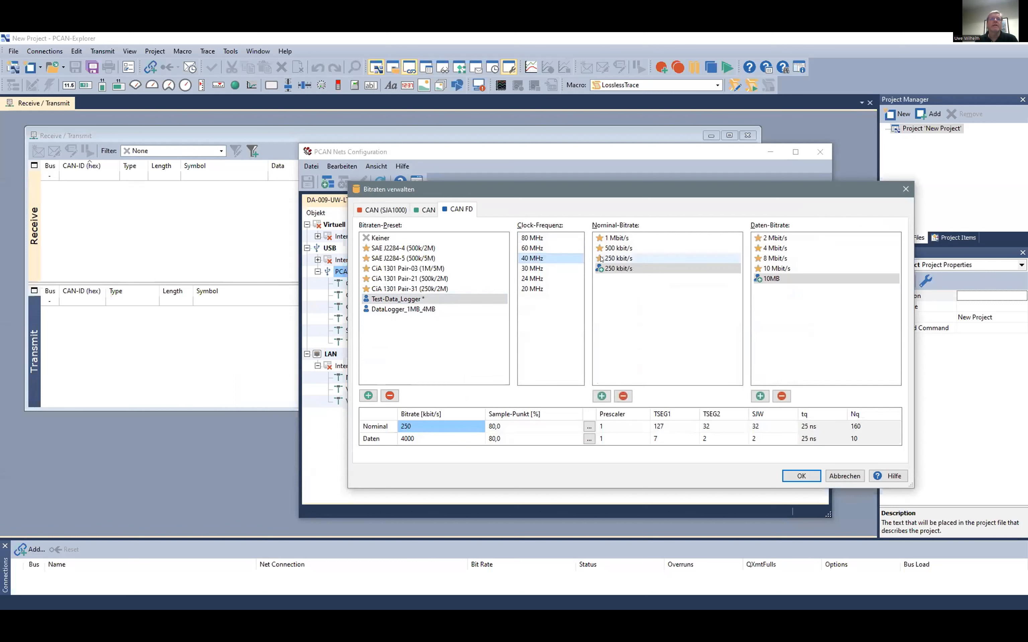
click(618, 248)
click(533, 238)
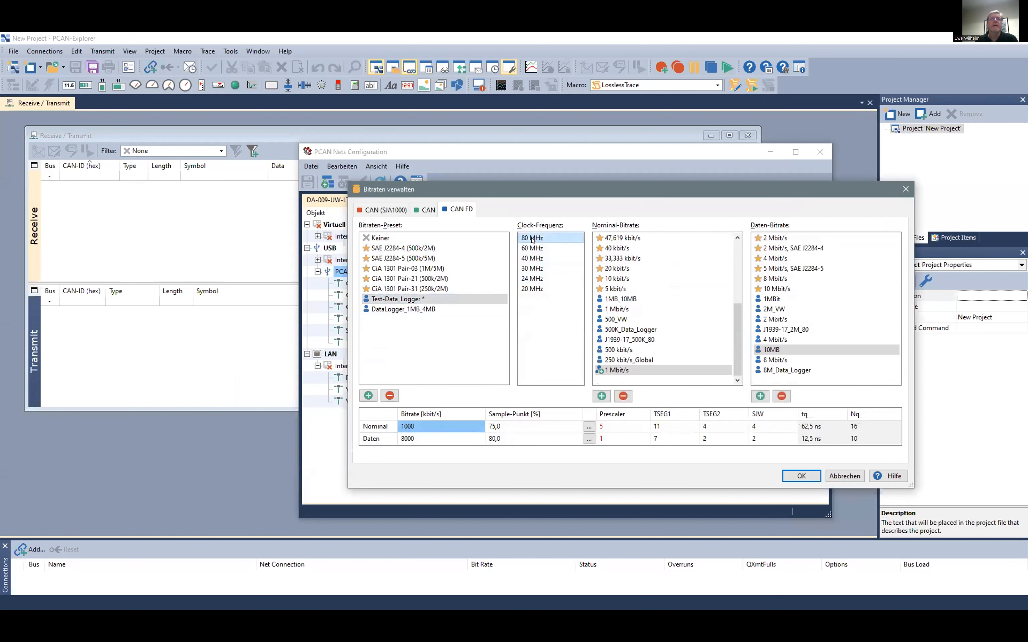
click(705, 329)
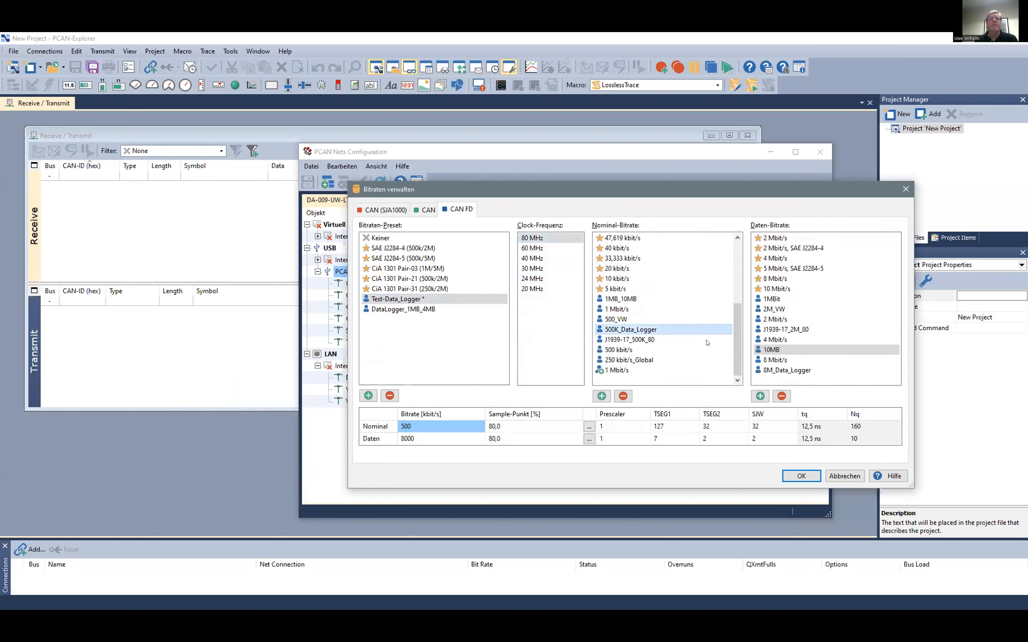
click(771, 329)
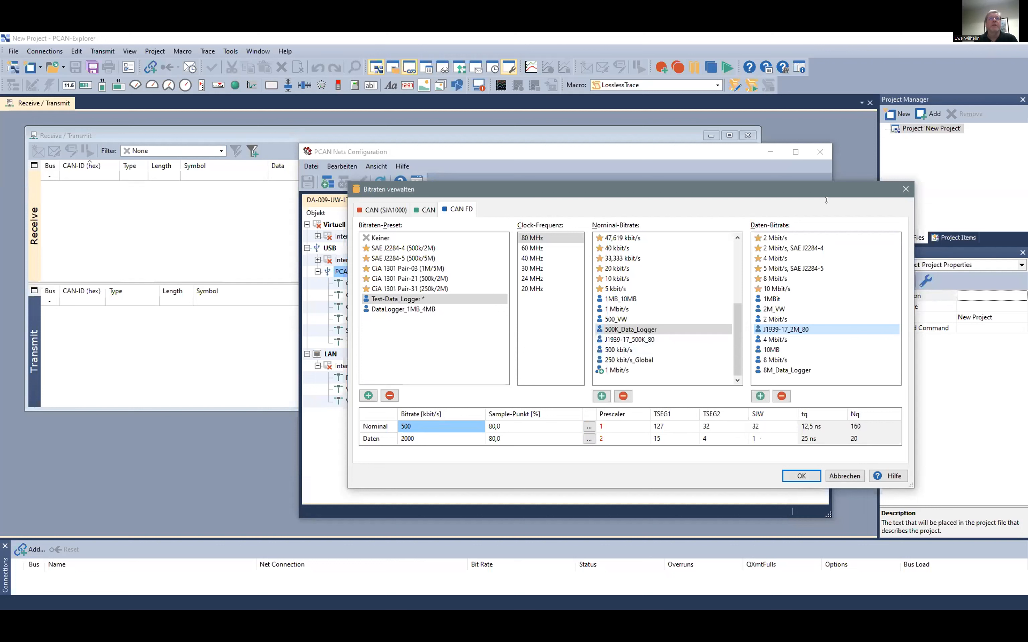
click(903, 190)
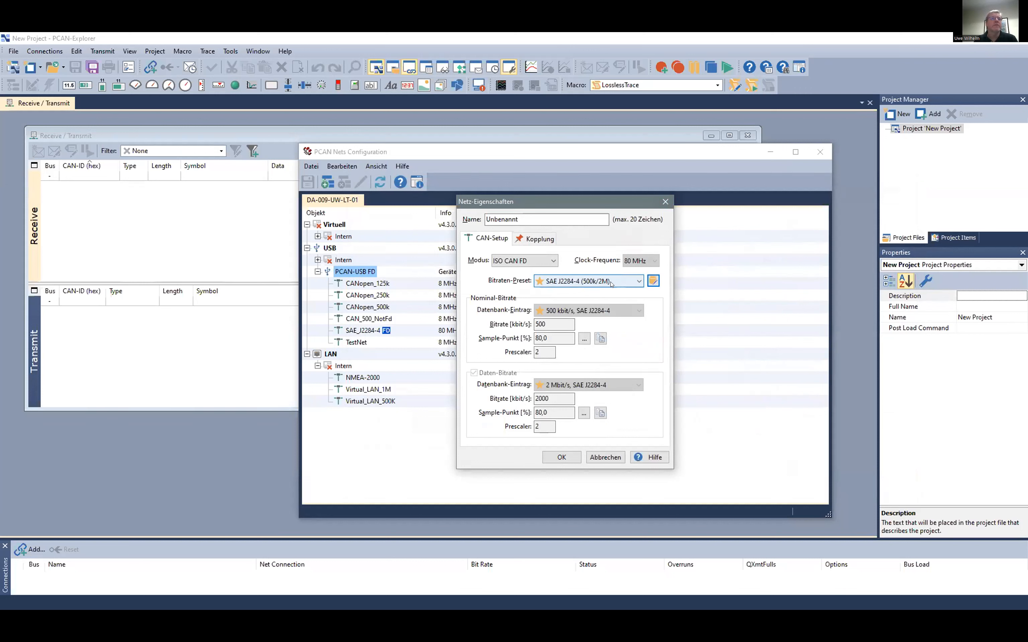
click(664, 202)
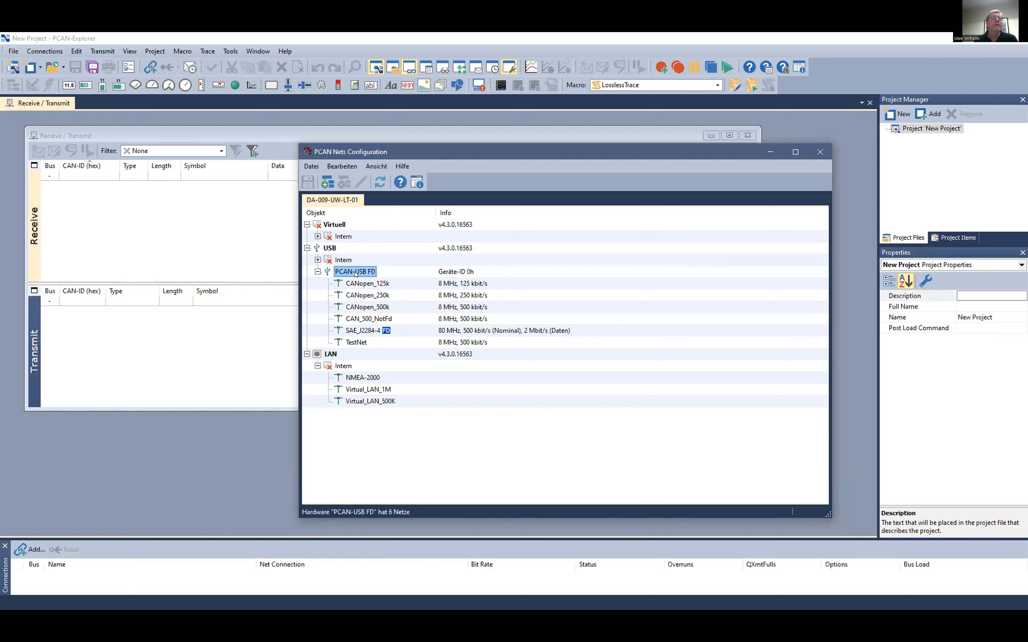
Close the net configuration and add an enabled CAN connection to the SAE_J2284-4 net on the PCAN-USB FD adapter
click(363, 330)
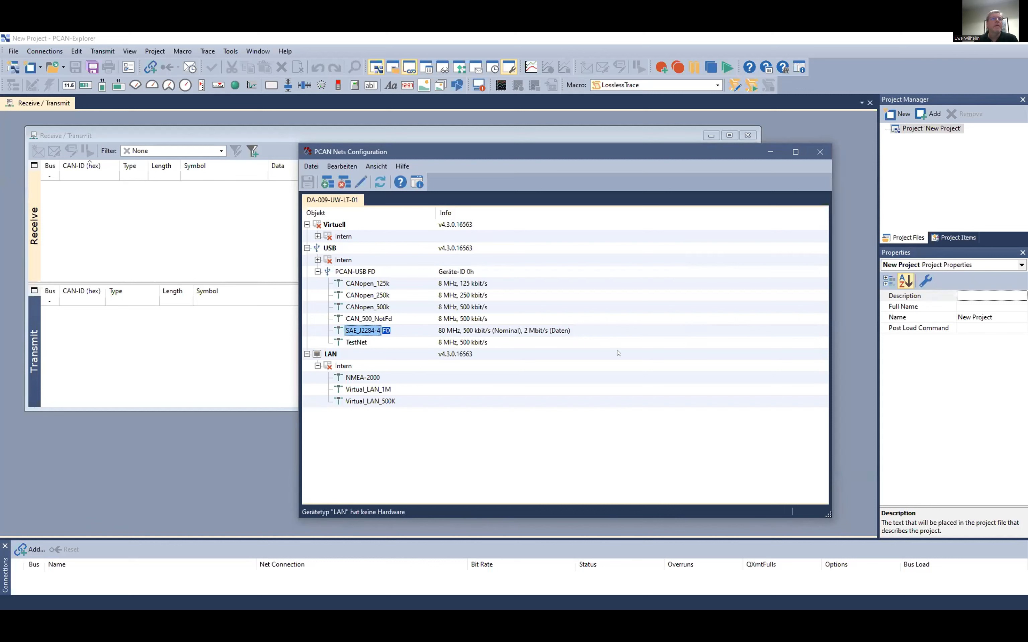
click(820, 152)
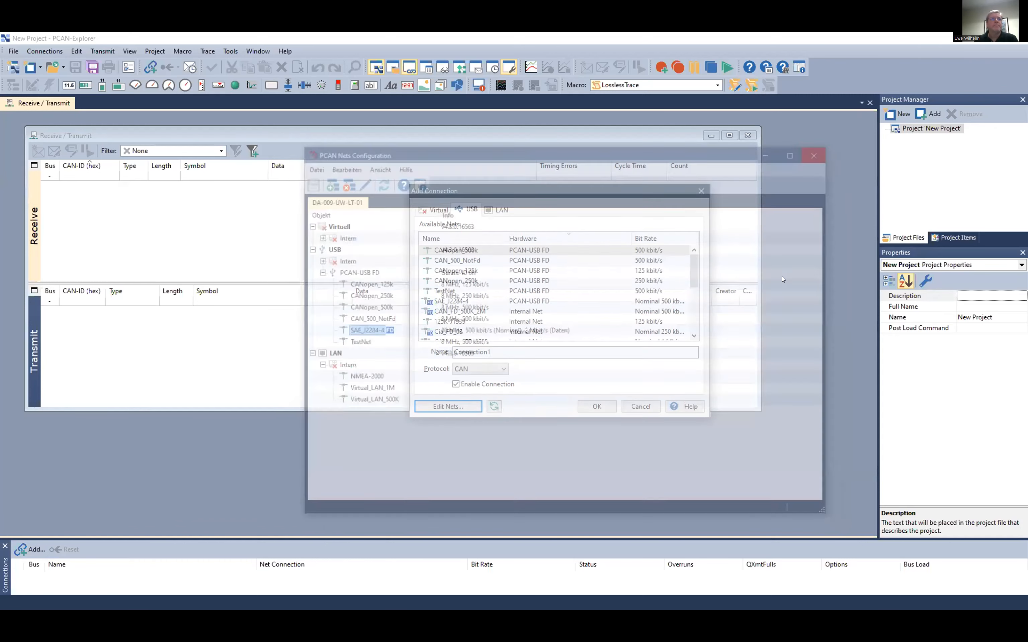
click(467, 301)
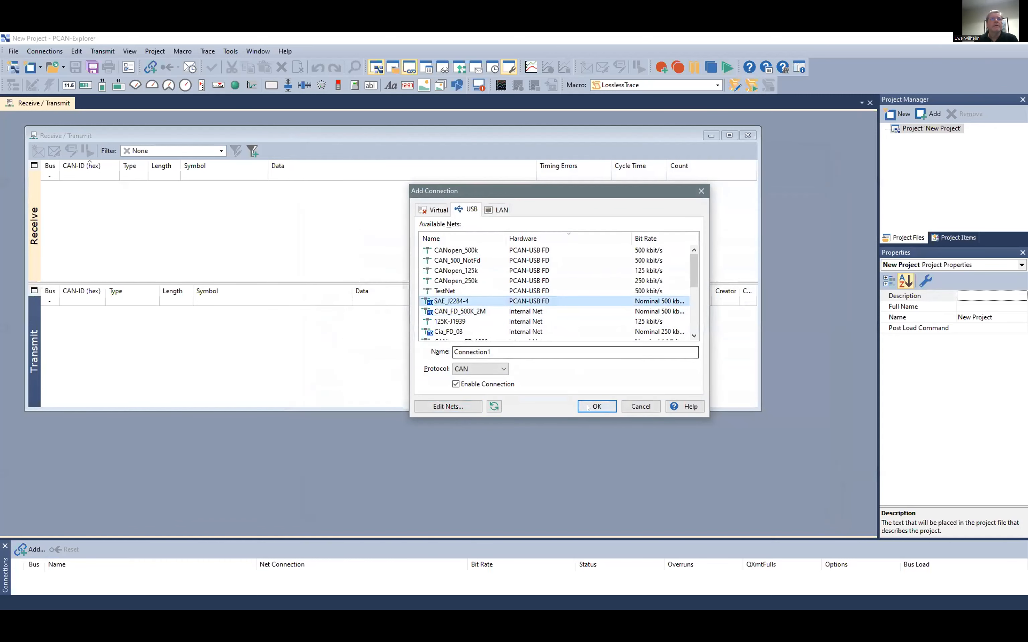
click(597, 406)
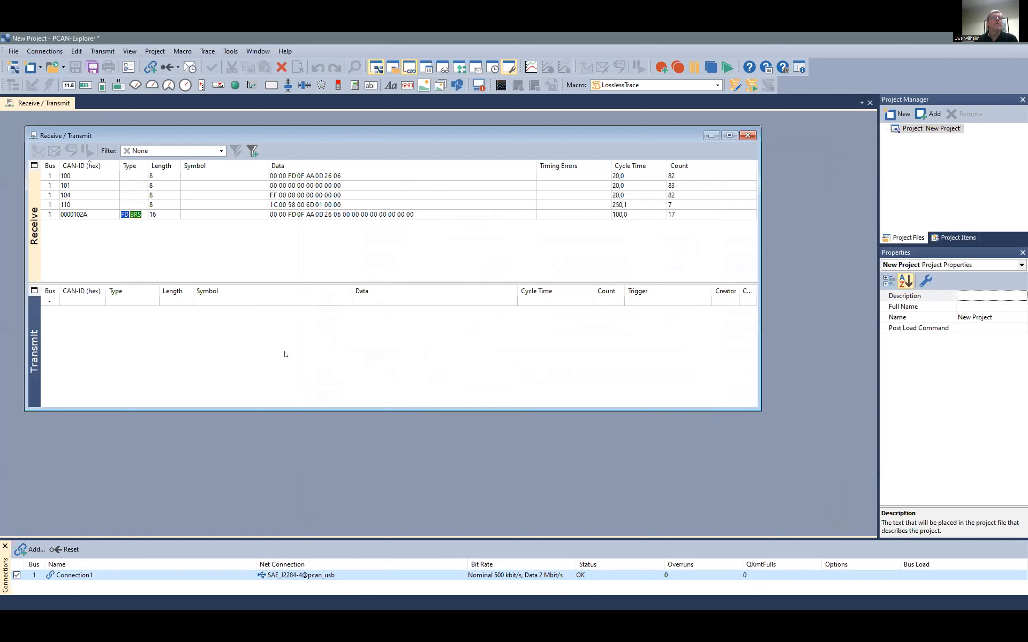
Enable error frames and the bus load display for Connection1, reviewing its name, net connection and protocol options
click(209, 576)
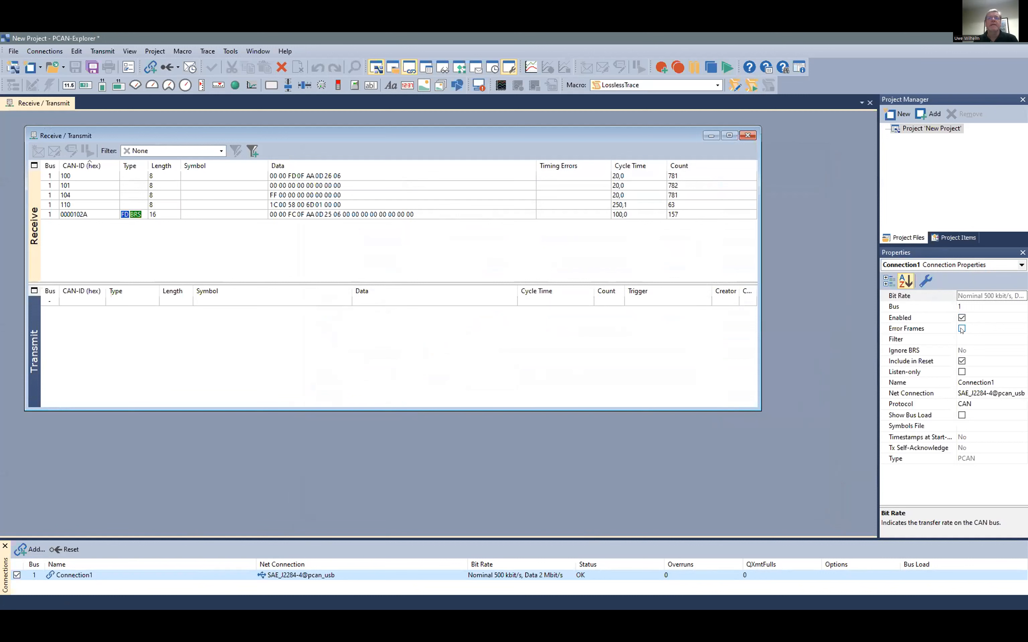
click(961, 329)
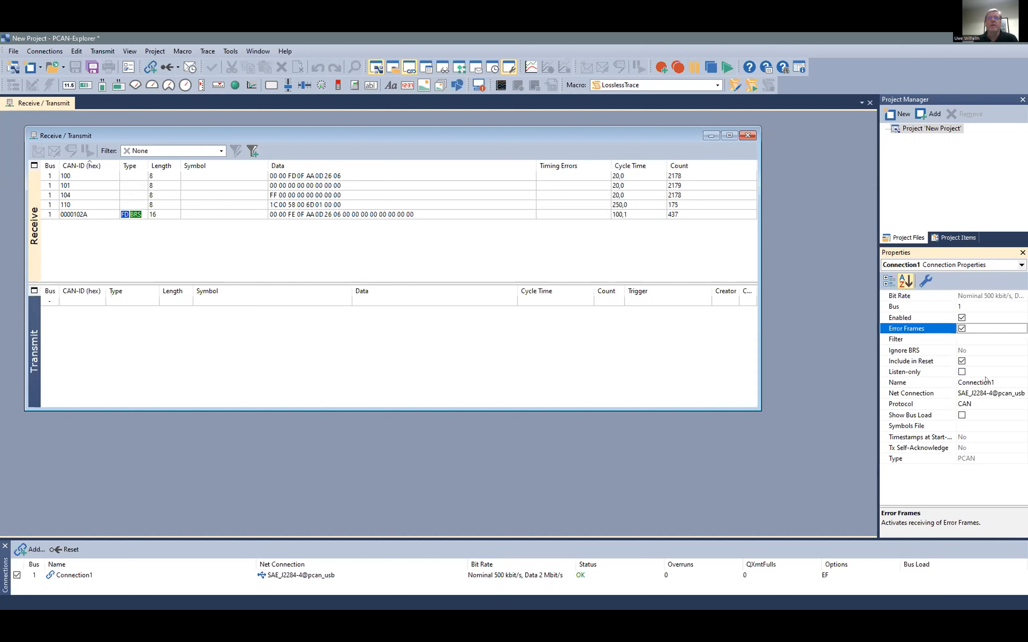
click(999, 378)
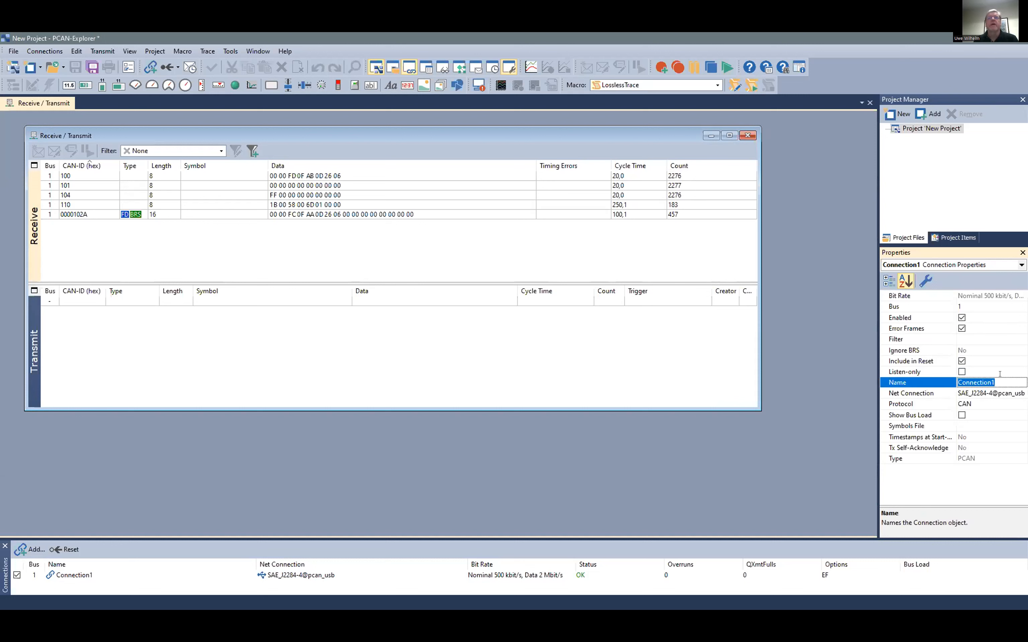
click(1007, 392)
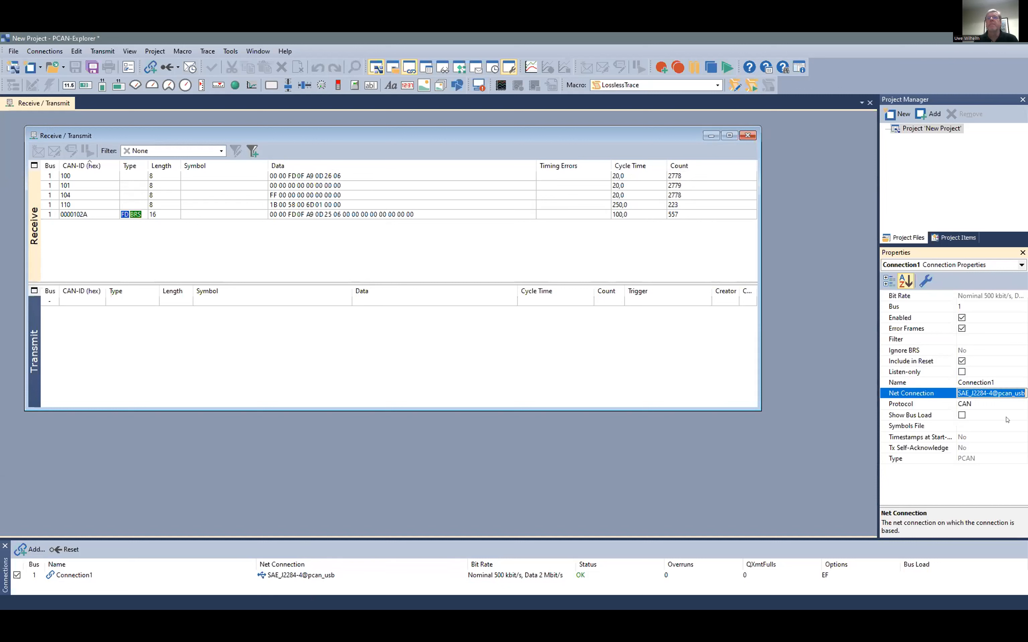
key(Down)
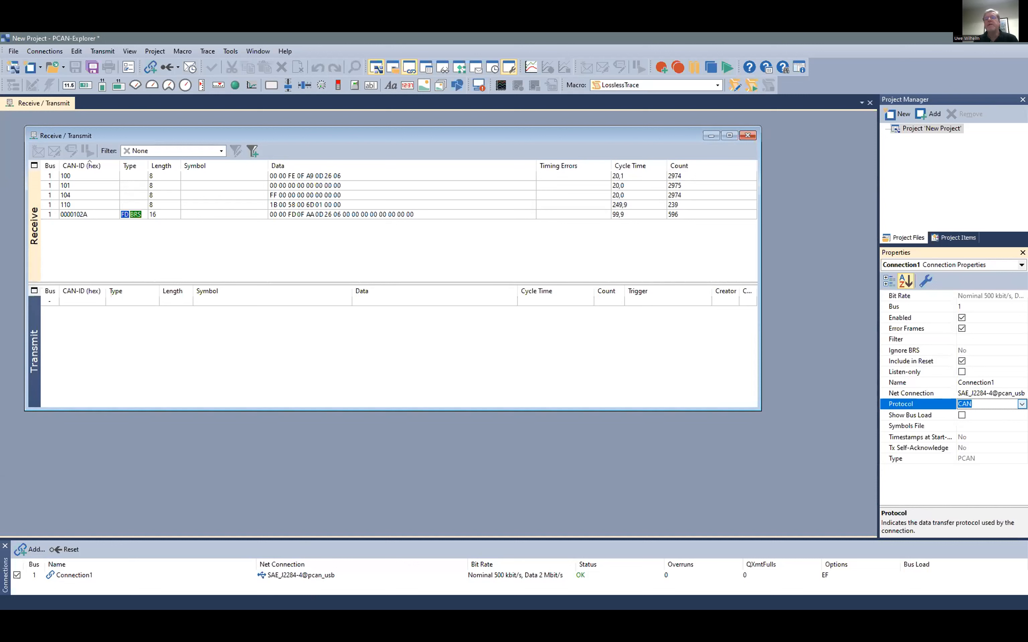
key(alt+Down)
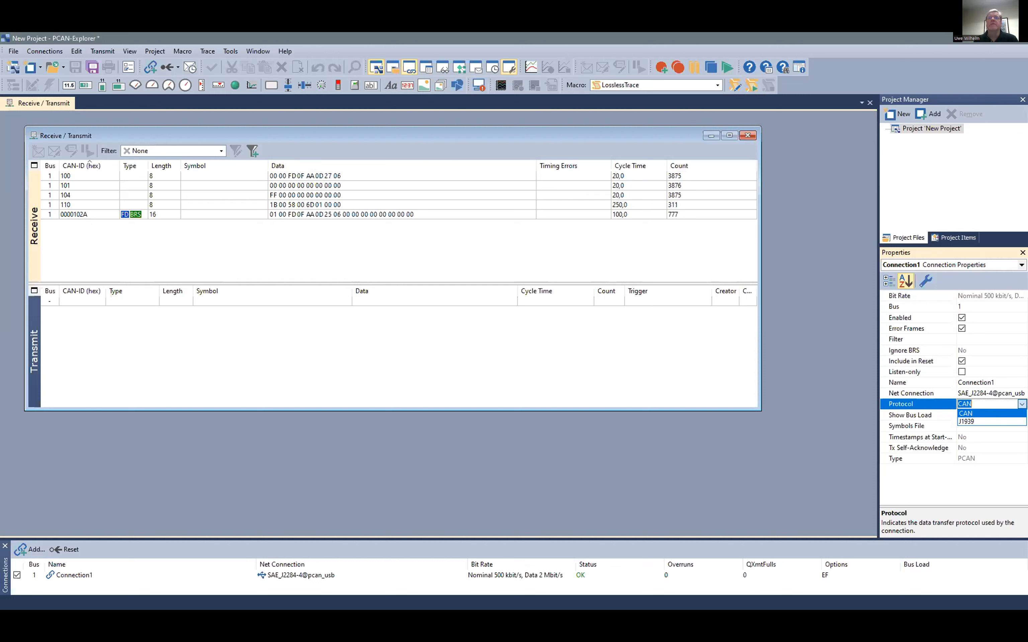
click(1022, 405)
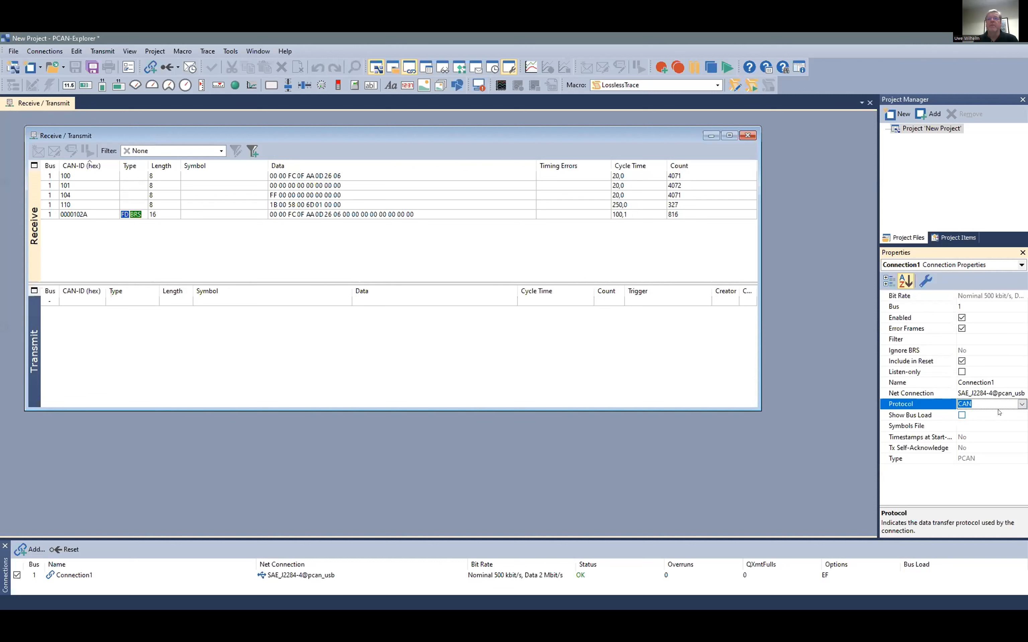
click(962, 415)
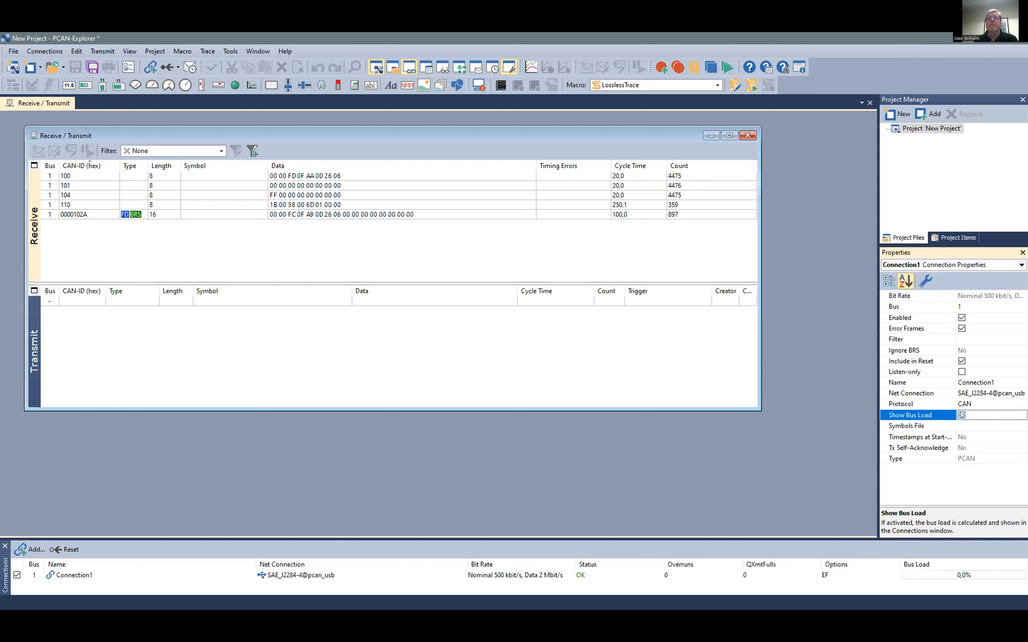
click(71, 573)
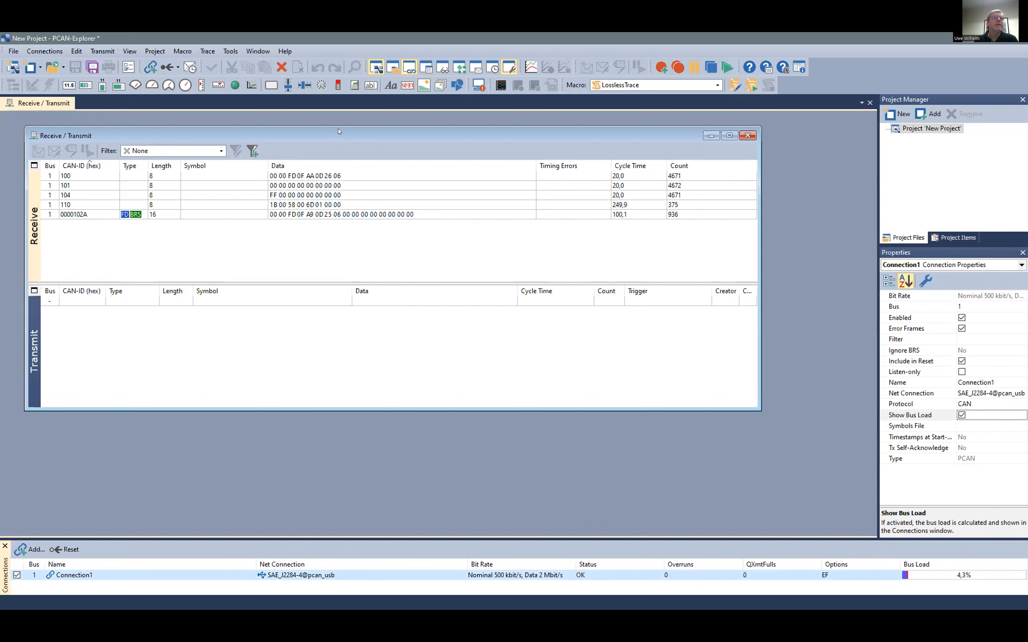
Reposition the Receive / Transmit window and inspect the properties of received messages 100 and 0000102A
drag(346, 133, 382, 146)
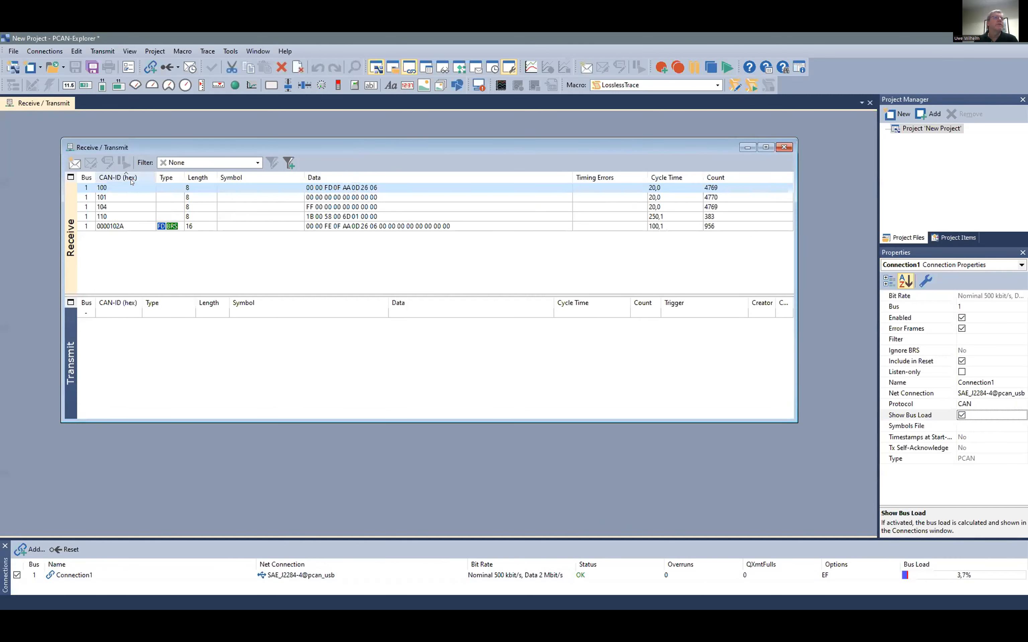
click(317, 227)
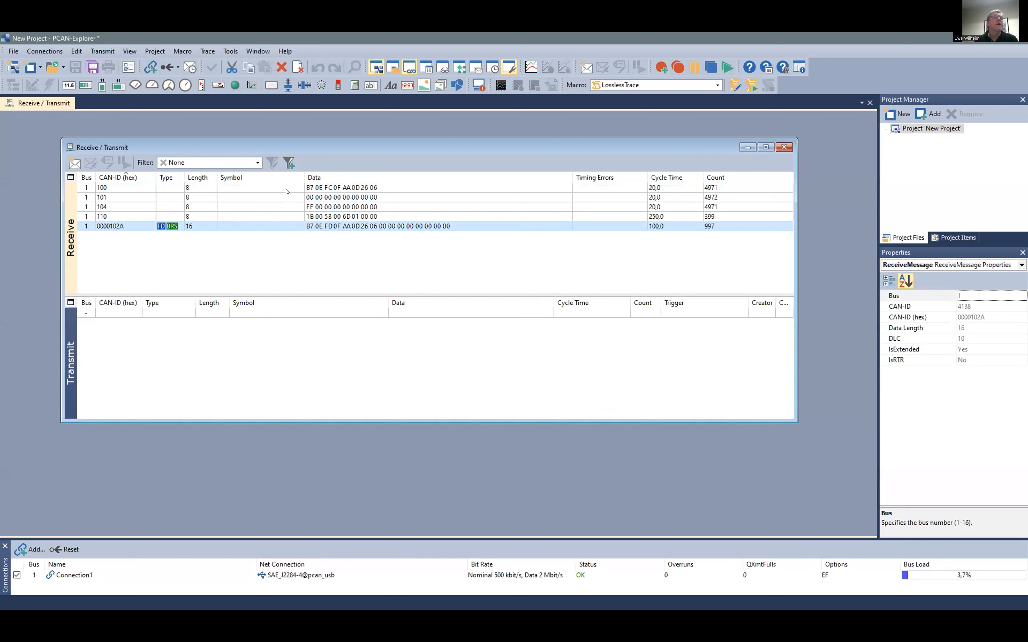
click(113, 188)
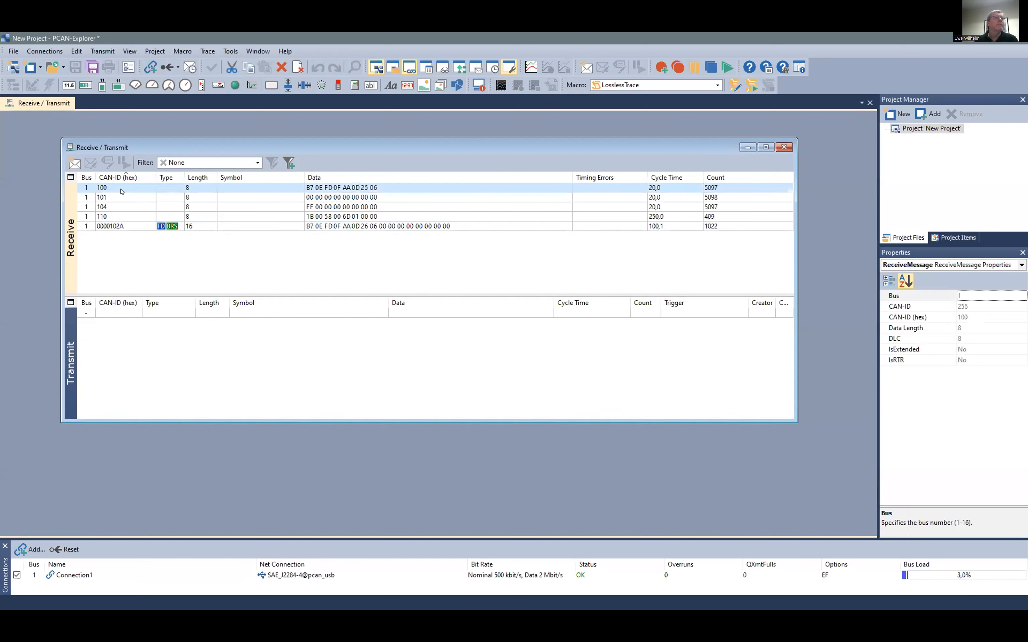
click(122, 226)
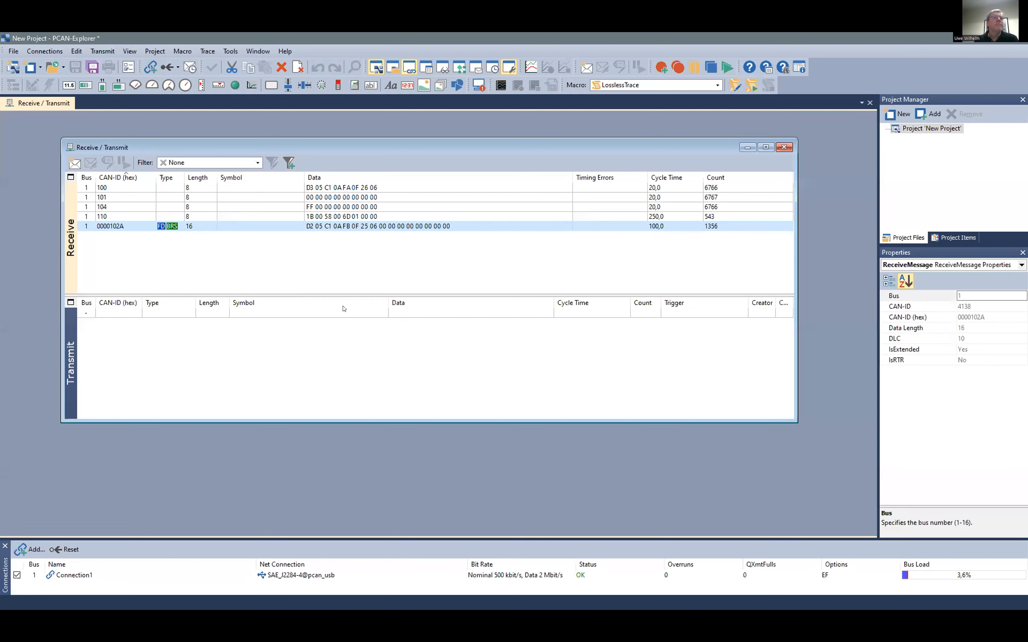
Start a new transmit message with hex ID 234 and a data length of 5
click(285, 331)
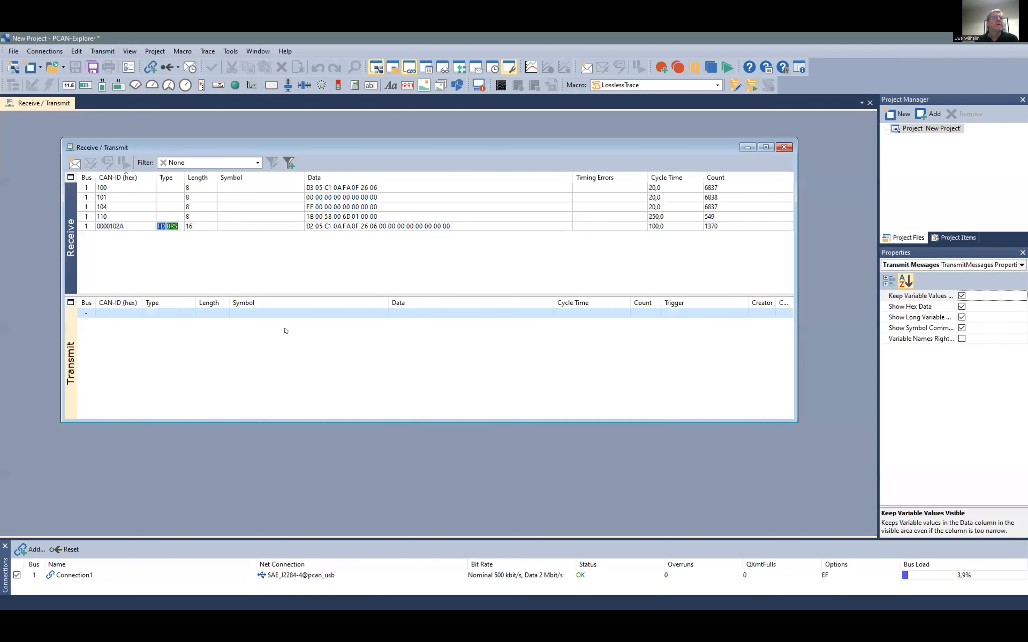
right_click(194, 326)
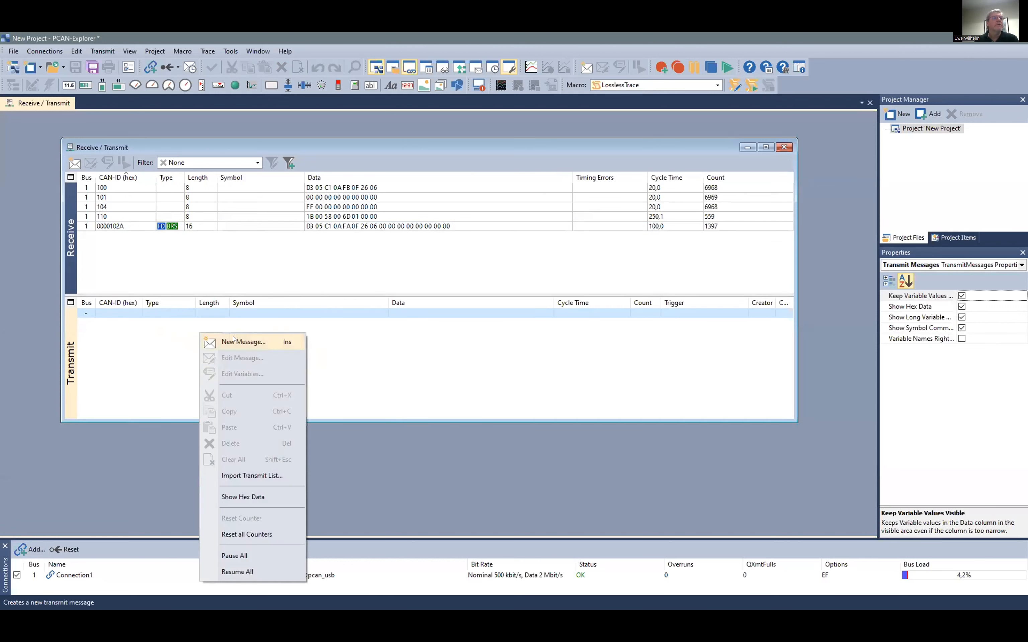
click(220, 340)
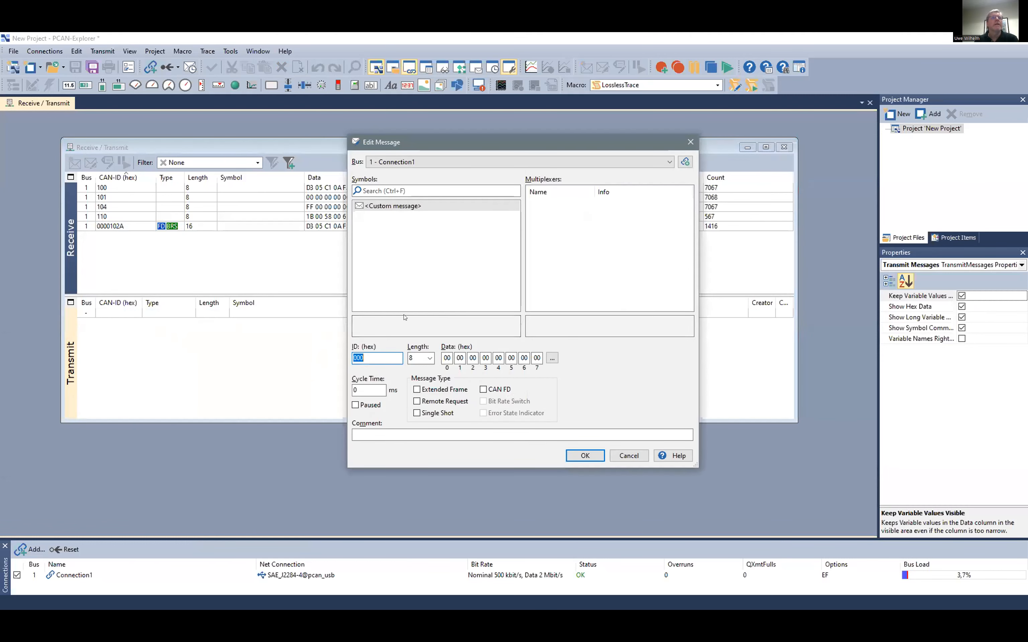
text(234)
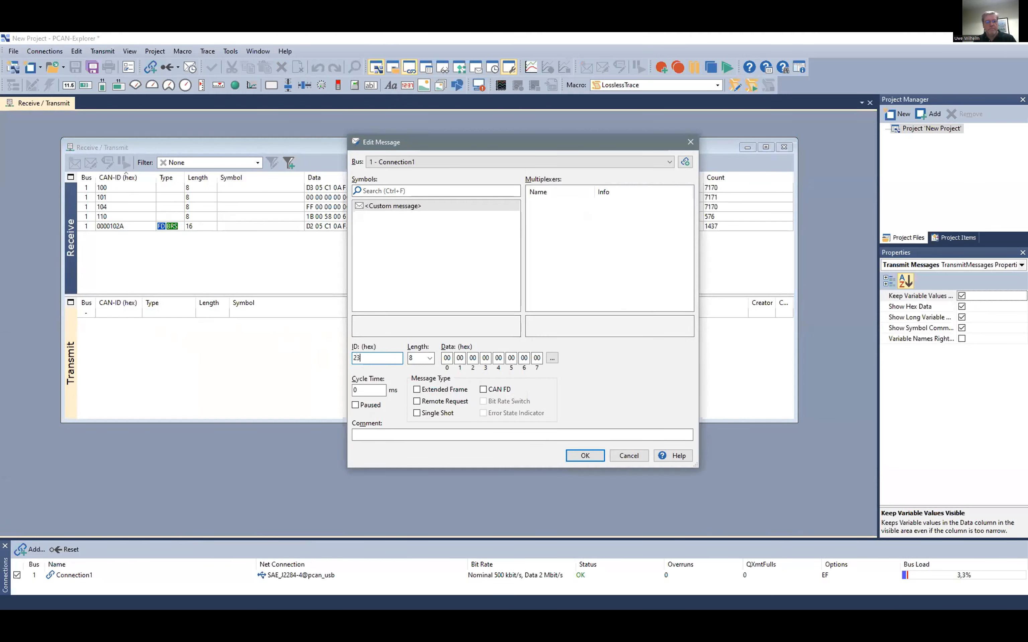
click(430, 358)
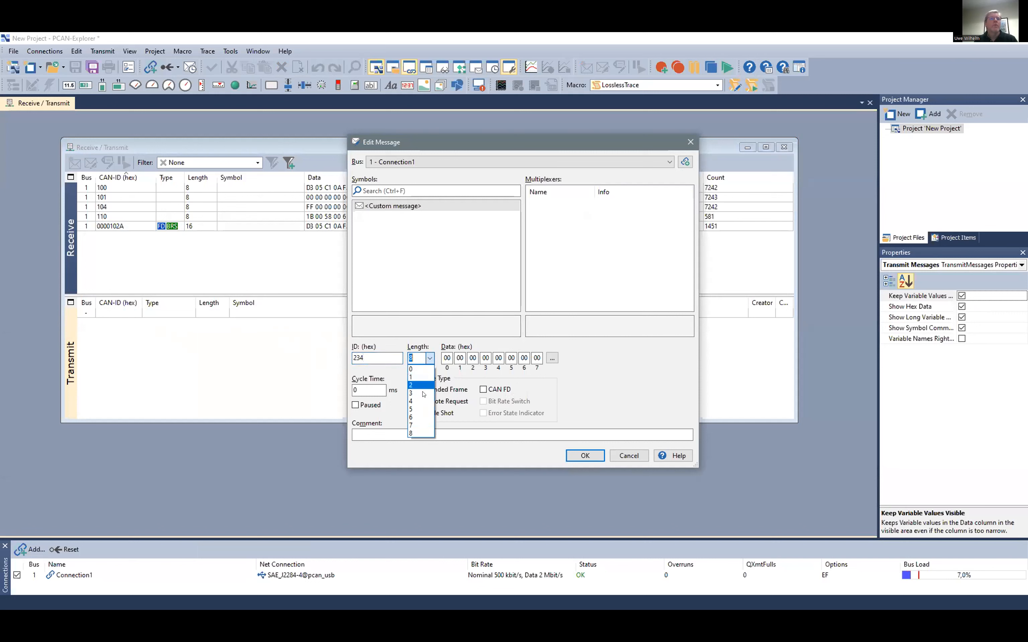
click(419, 411)
click(429, 358)
click(429, 358)
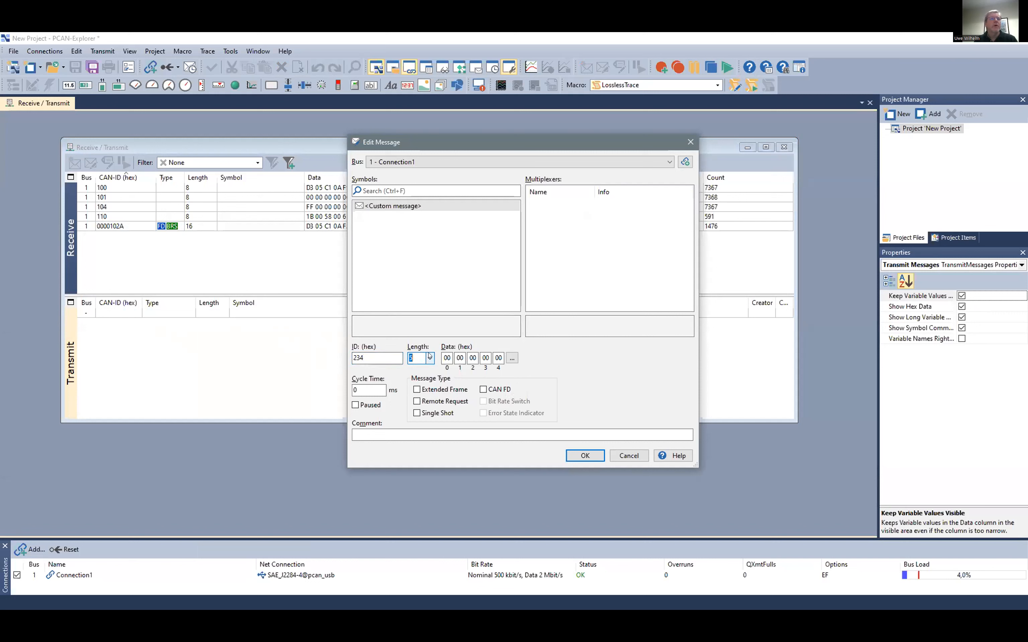
Make the message CAN FD, try a data length of 64 and set the length to 6
click(483, 389)
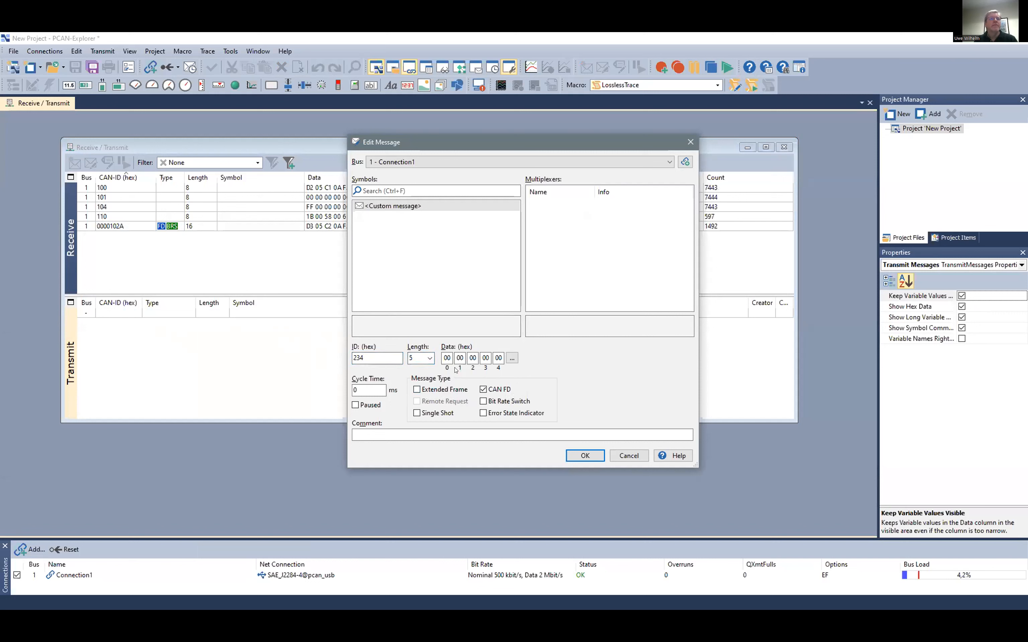
click(430, 358)
click(421, 489)
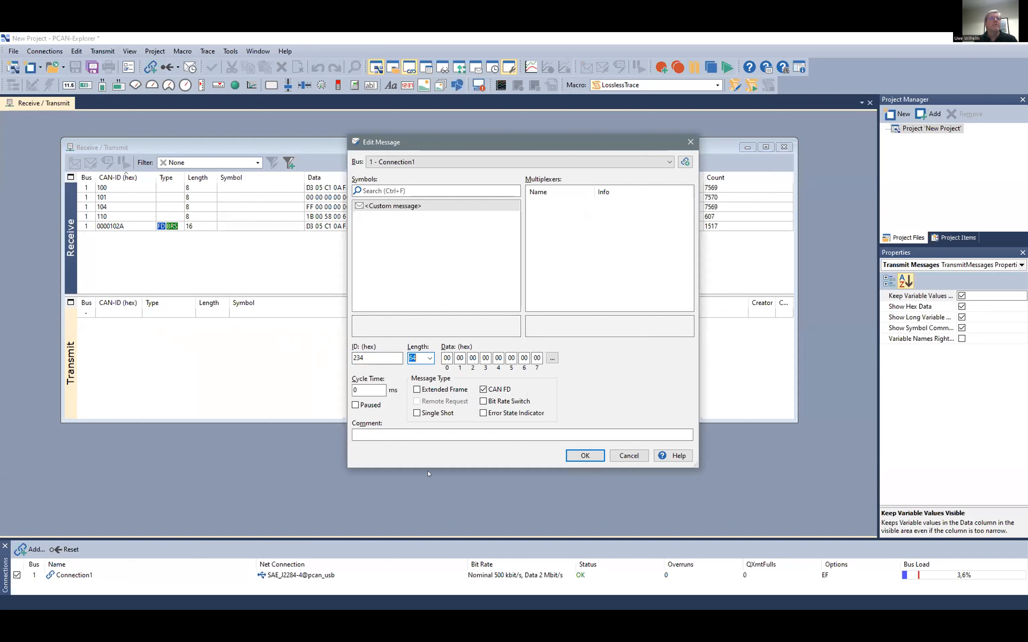
click(429, 358)
click(425, 414)
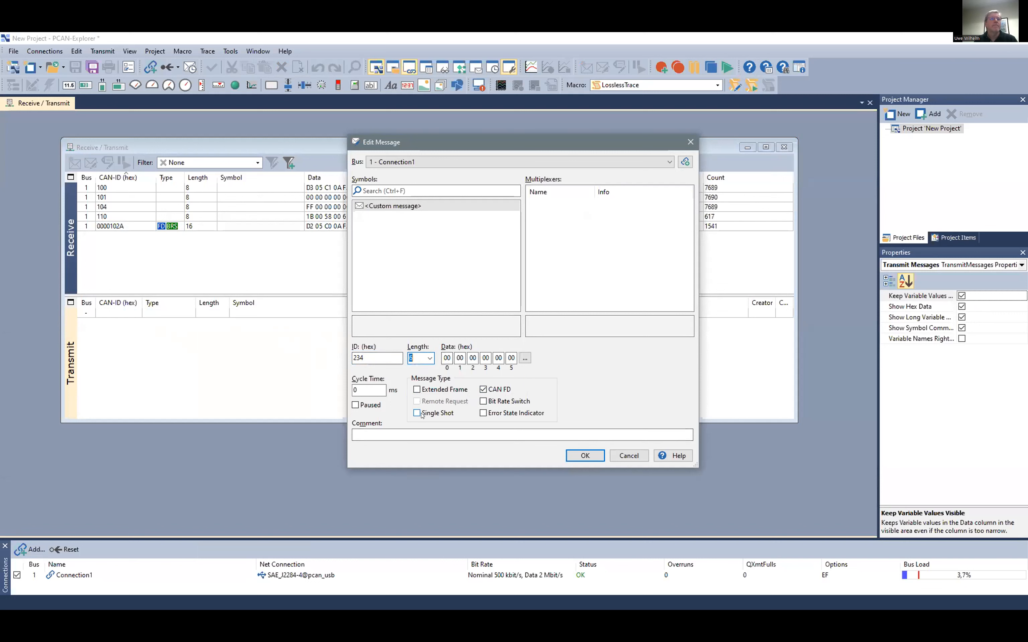
Leave Bit Rate Switch off, set the cycle time to 234 ms and add the message to the transmit list
click(483, 401)
click(484, 401)
double_click(368, 390)
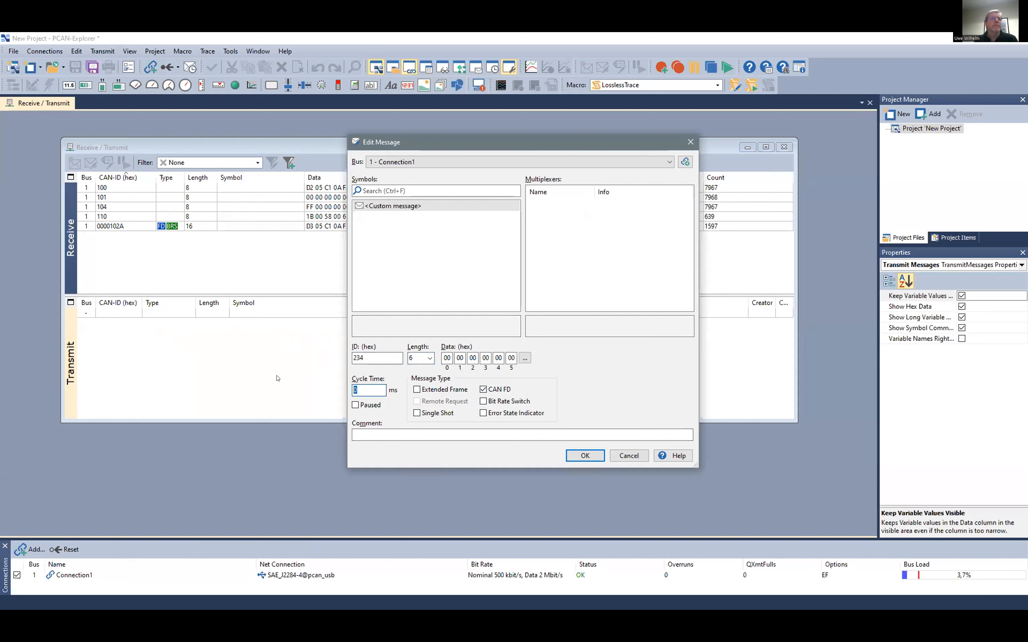
text(234)
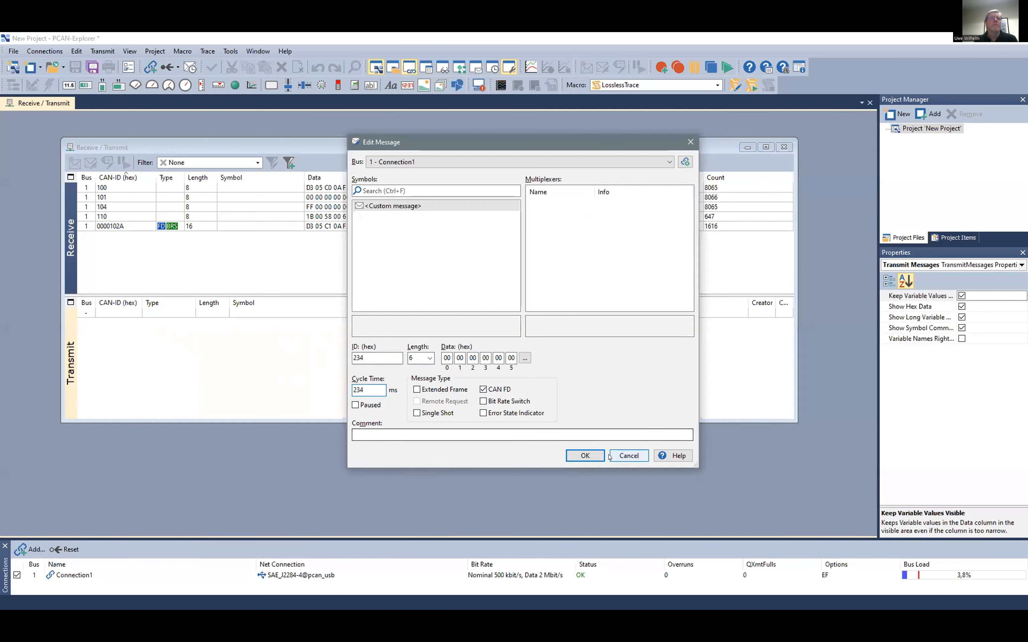
click(585, 456)
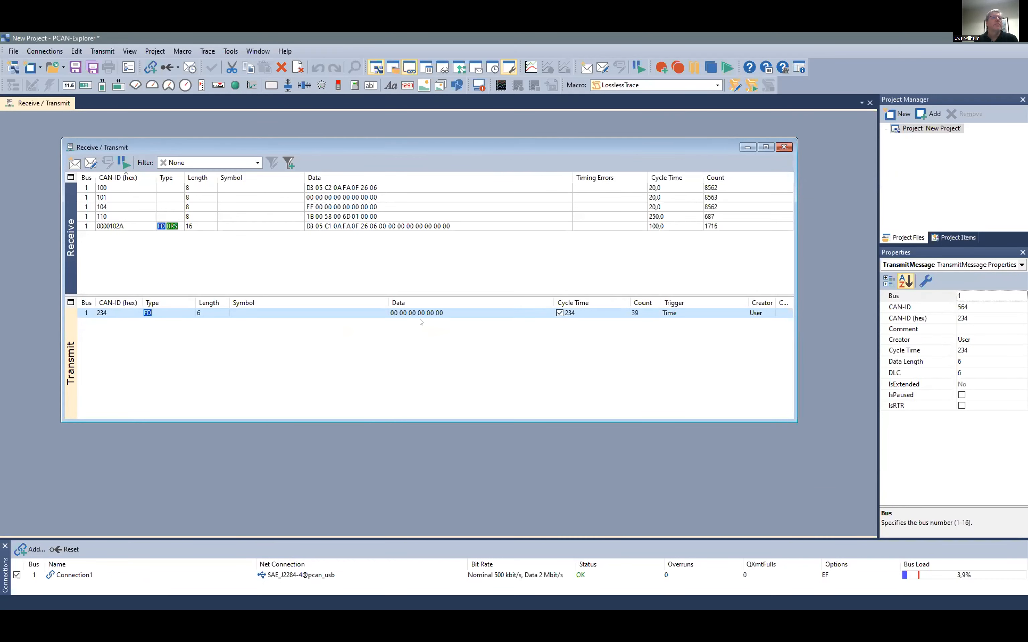
Show the hex data view for received message 110 and examine its individual bytes
click(338, 218)
right_click(336, 220)
click(373, 297)
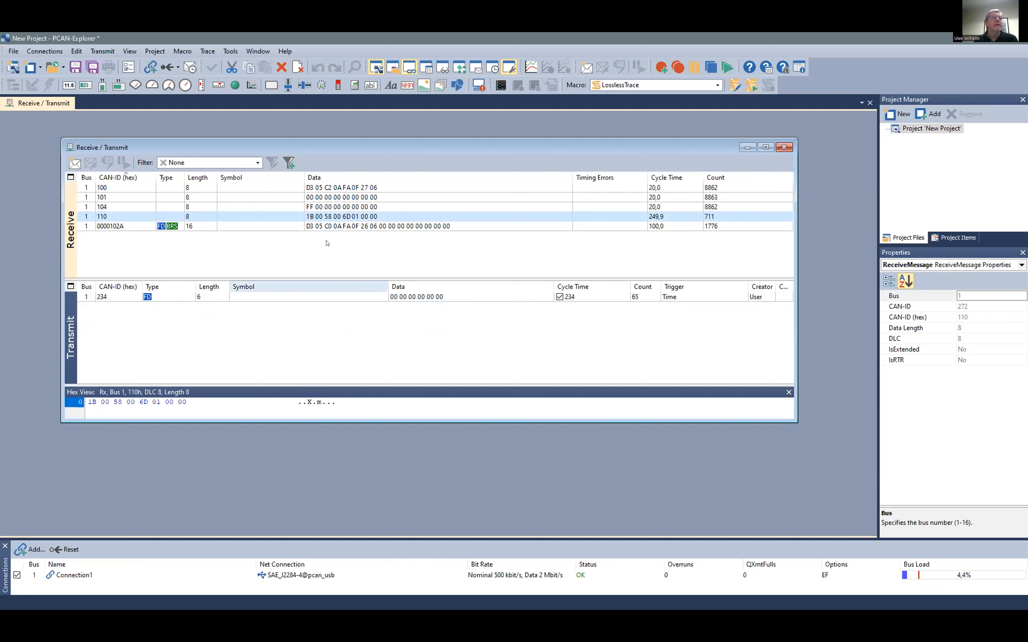
click(319, 403)
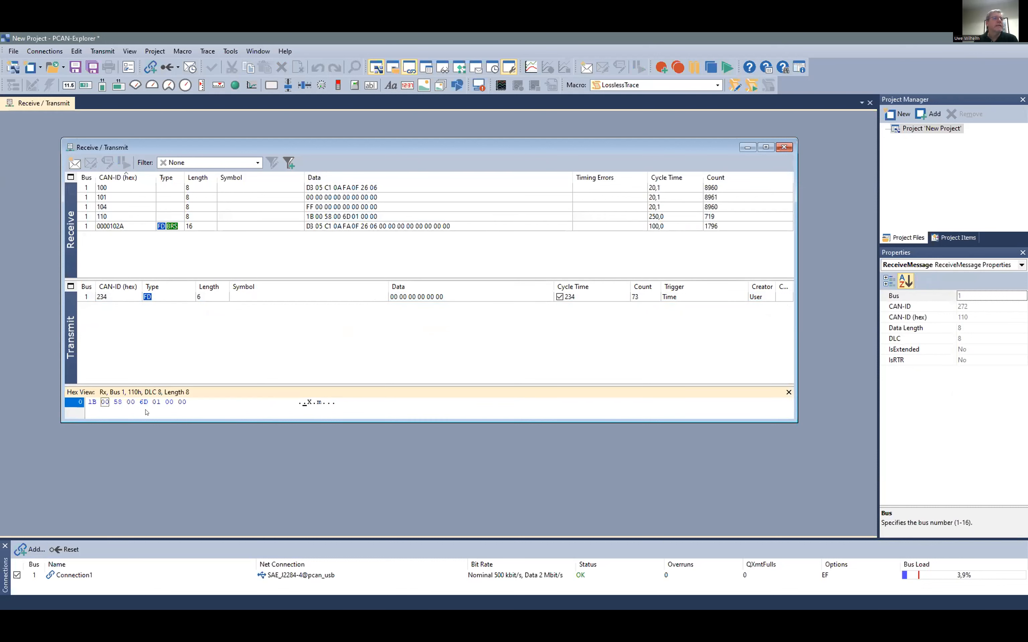
click(93, 397)
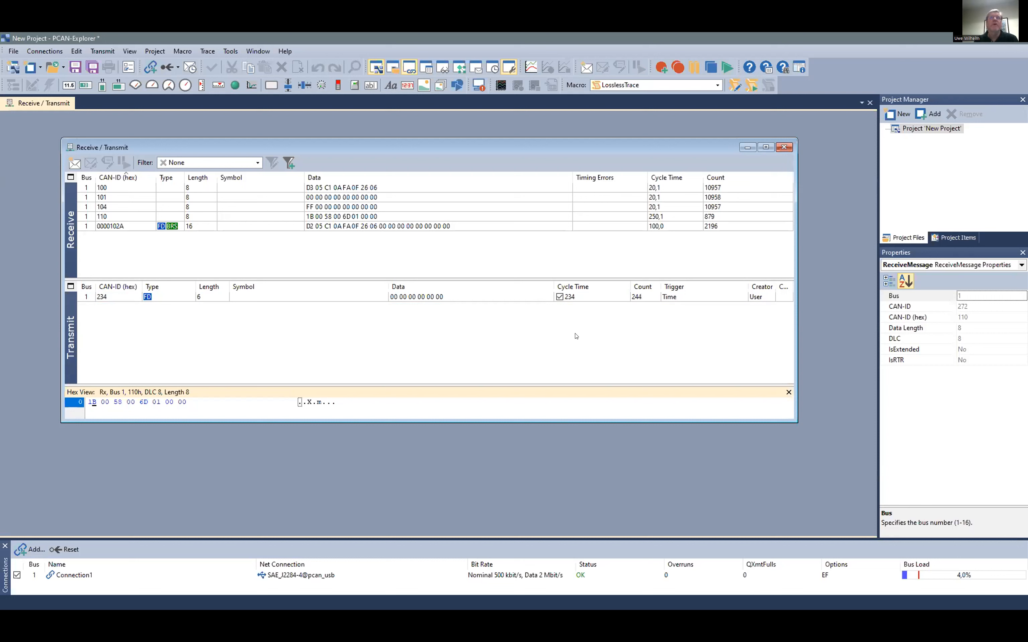
Expand the connections among the project items and view the properties of Connection1
click(937, 239)
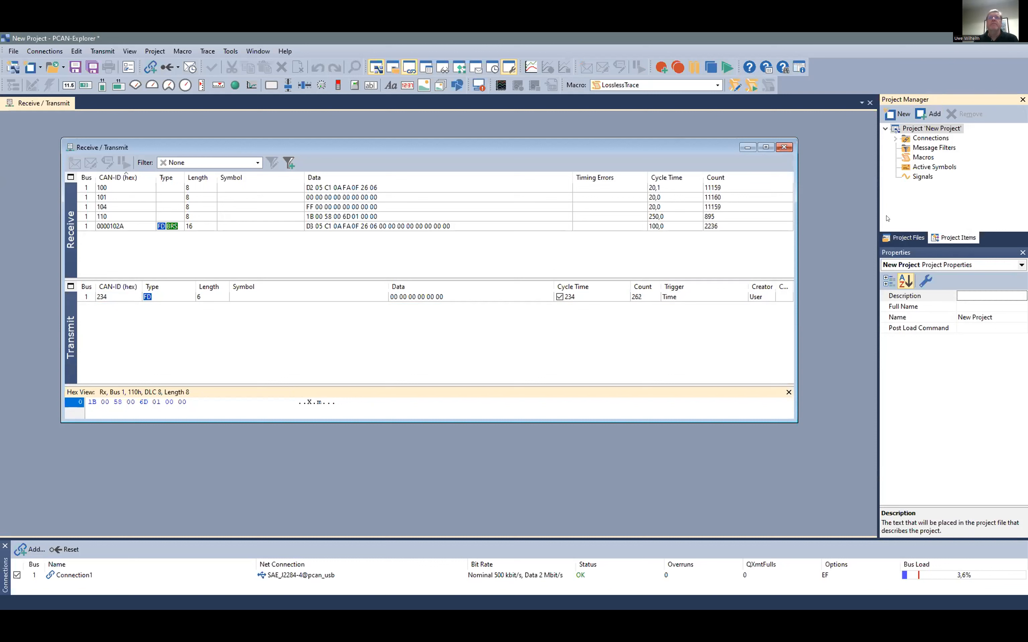
click(932, 138)
click(896, 139)
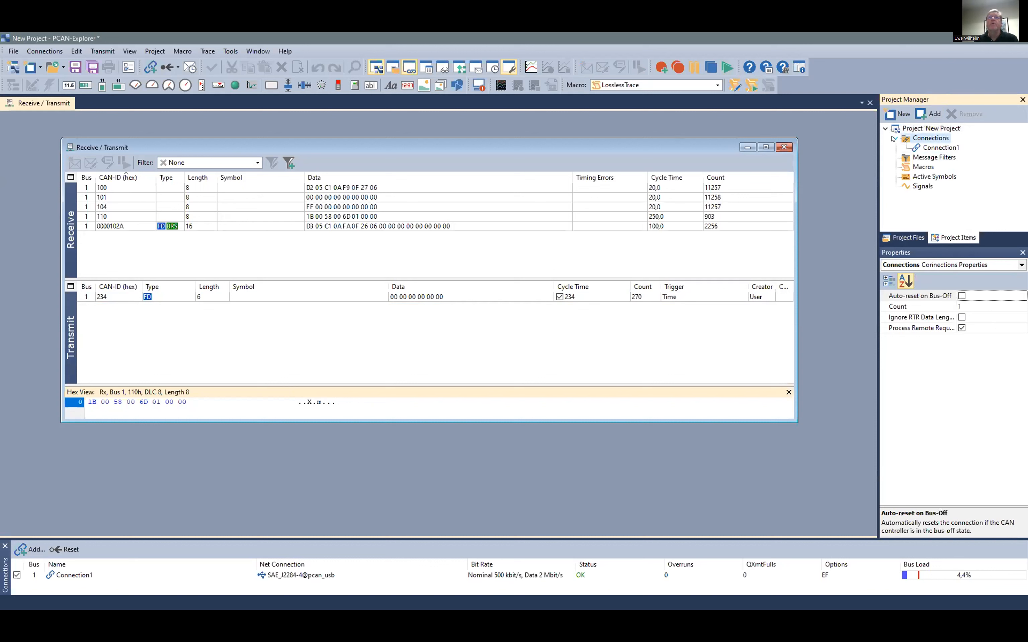
click(928, 147)
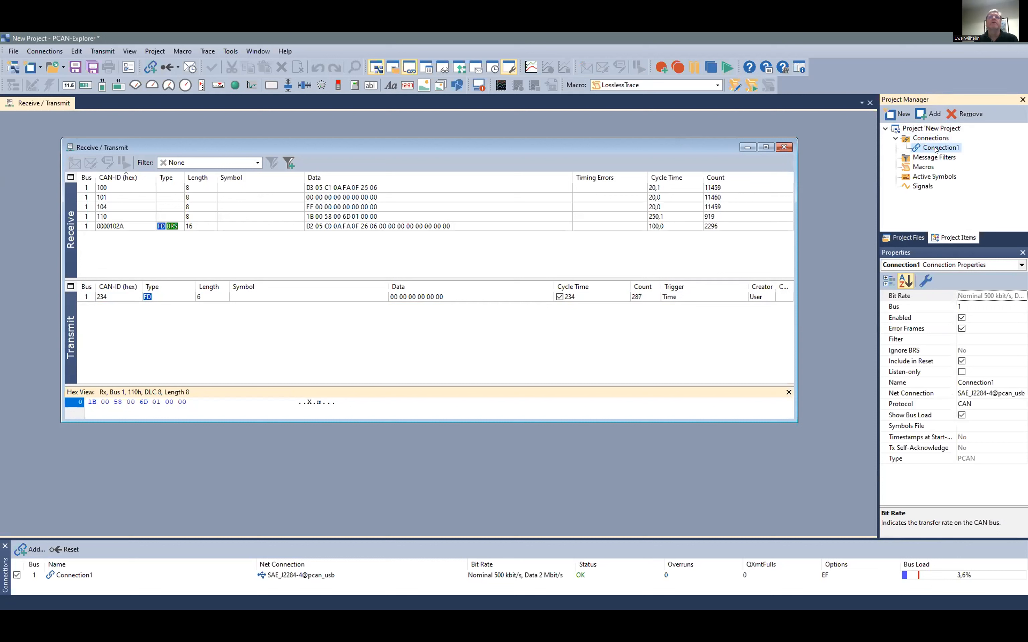
Start adding an existing file to the project and browse to E:\Messe_USA\PE6_Projekte\Messe_Detroit_2022
click(903, 239)
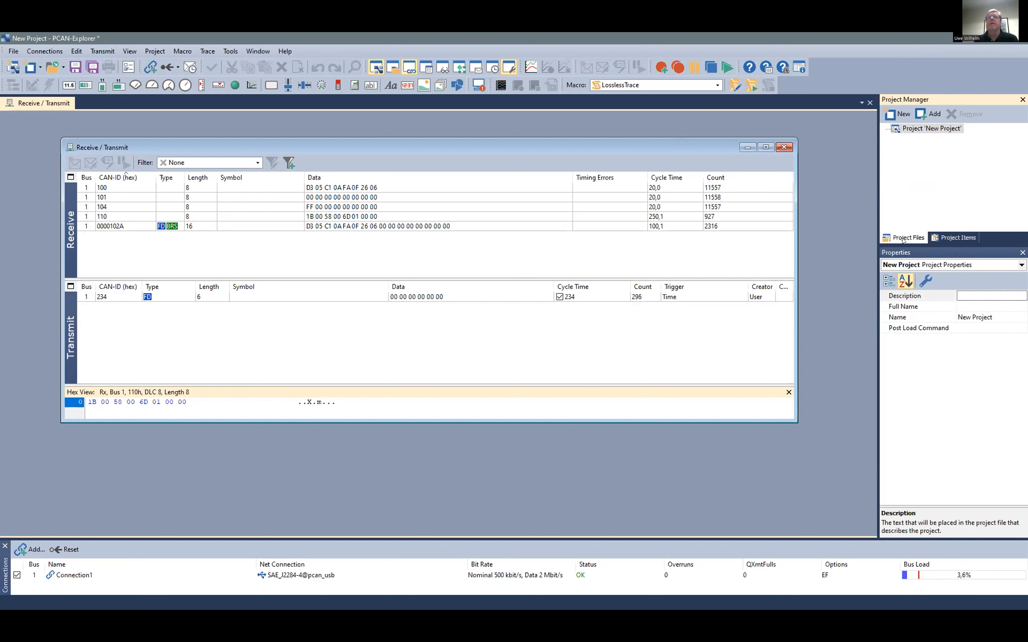
click(955, 238)
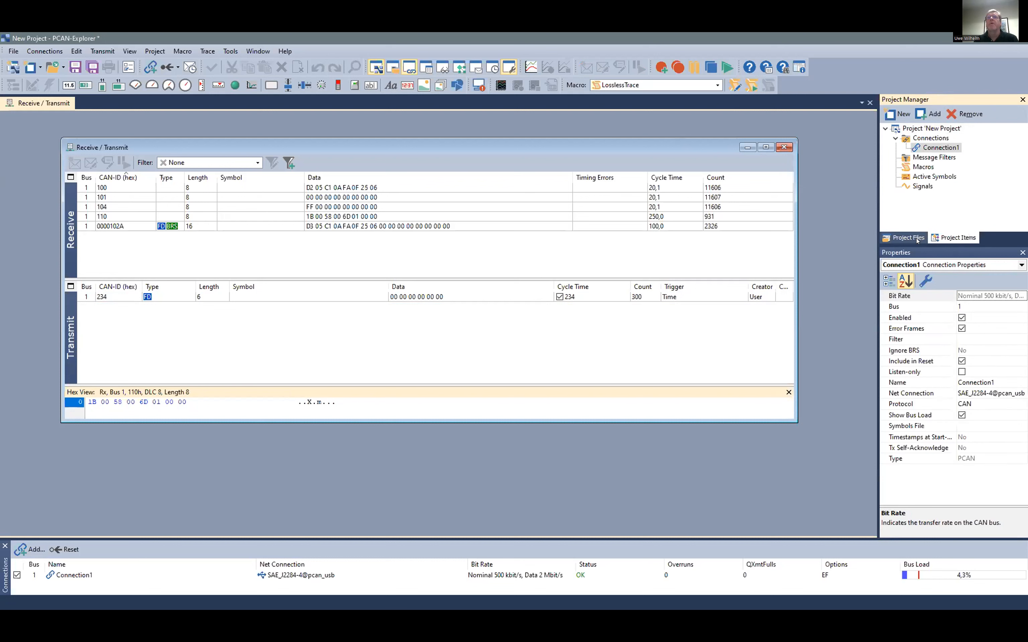
click(933, 119)
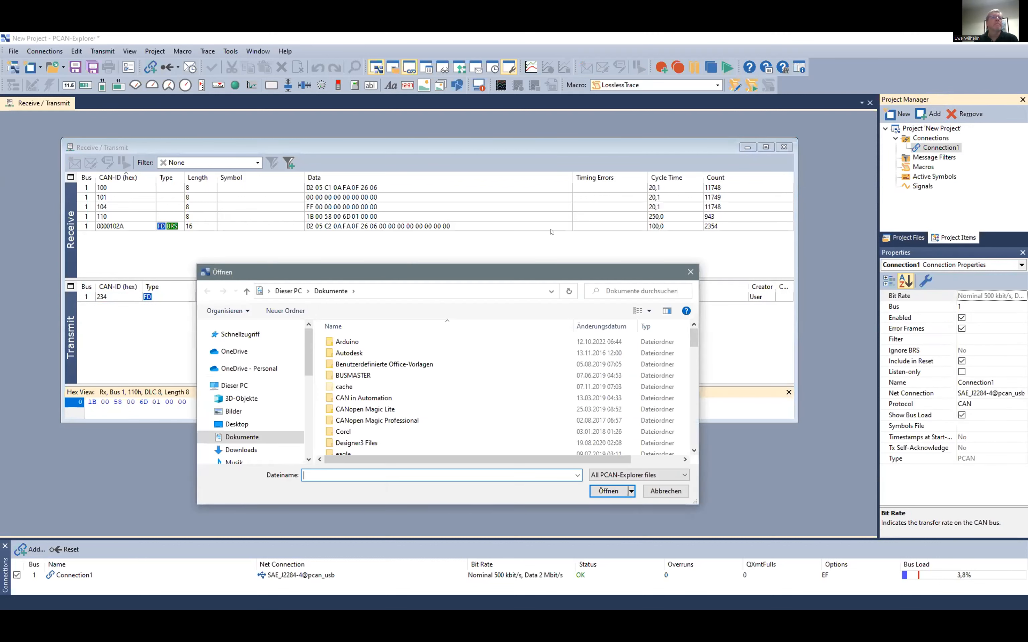
scroll(255, 408, down, 3)
click(241, 416)
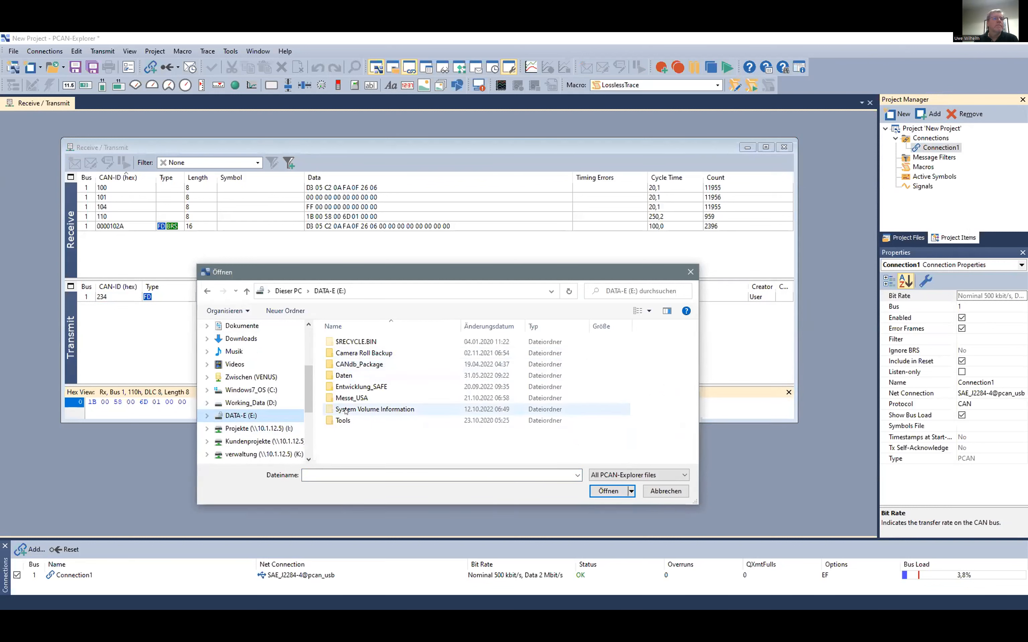
double_click(352, 398)
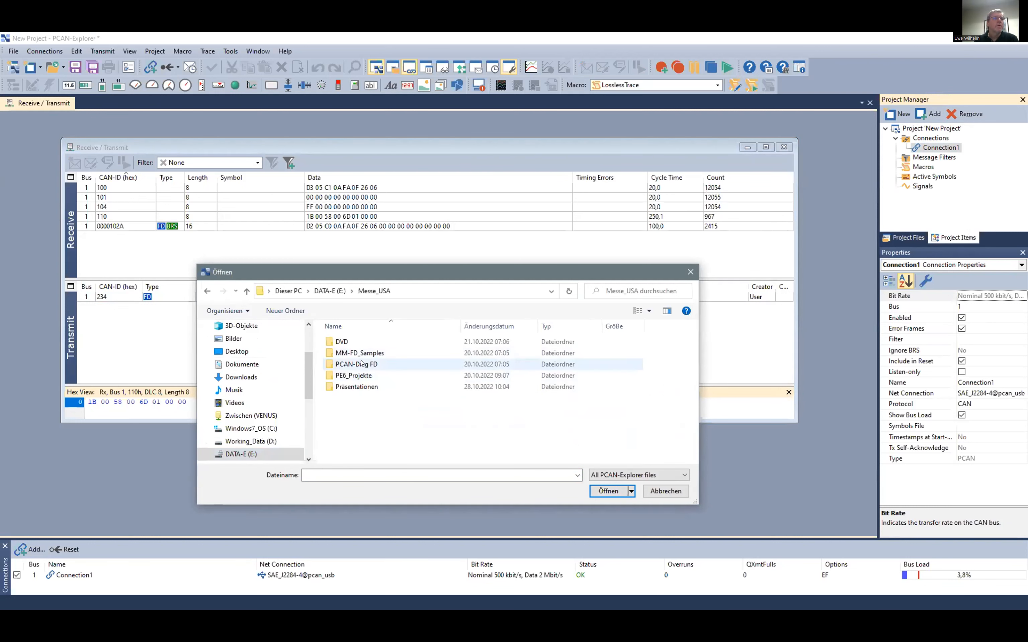
double_click(353, 376)
click(372, 345)
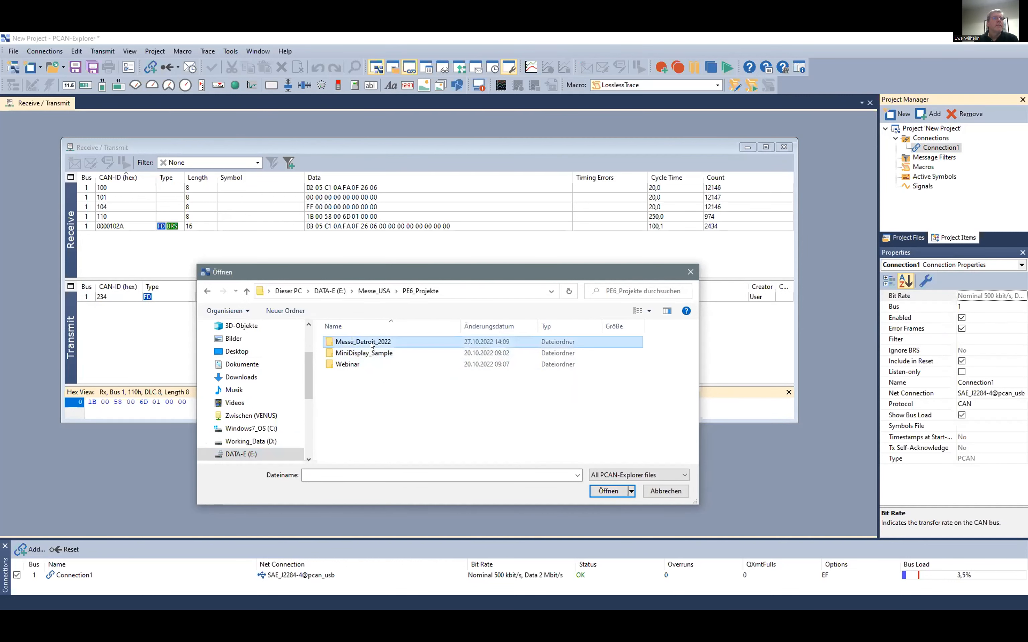
double_click(372, 345)
Add the symbol file Messe_USA_01_500_2M.sym to the project and show the project's files
drag(482, 275, 527, 200)
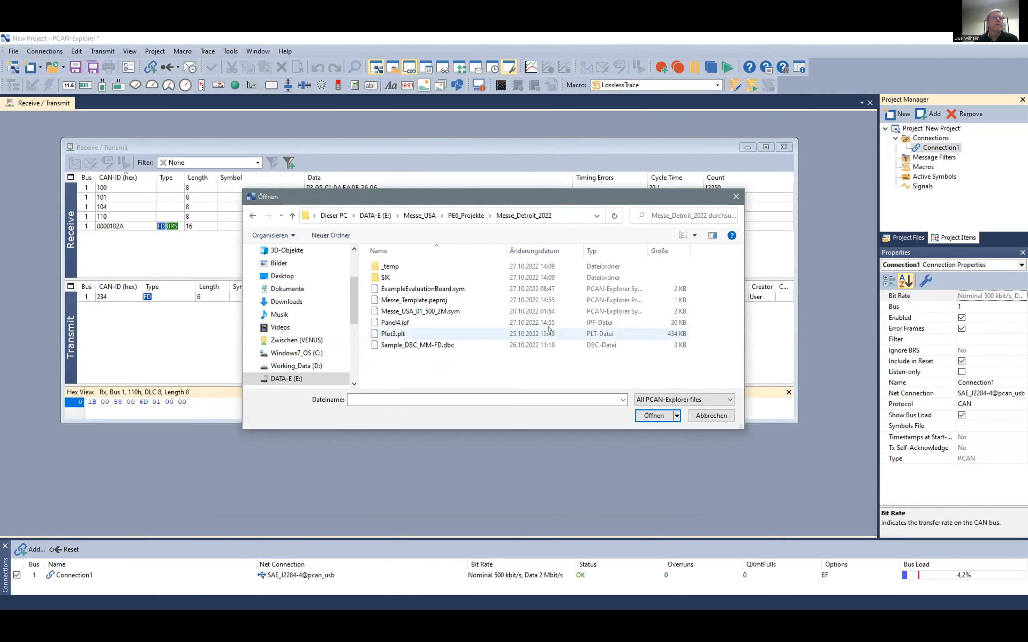
click(427, 346)
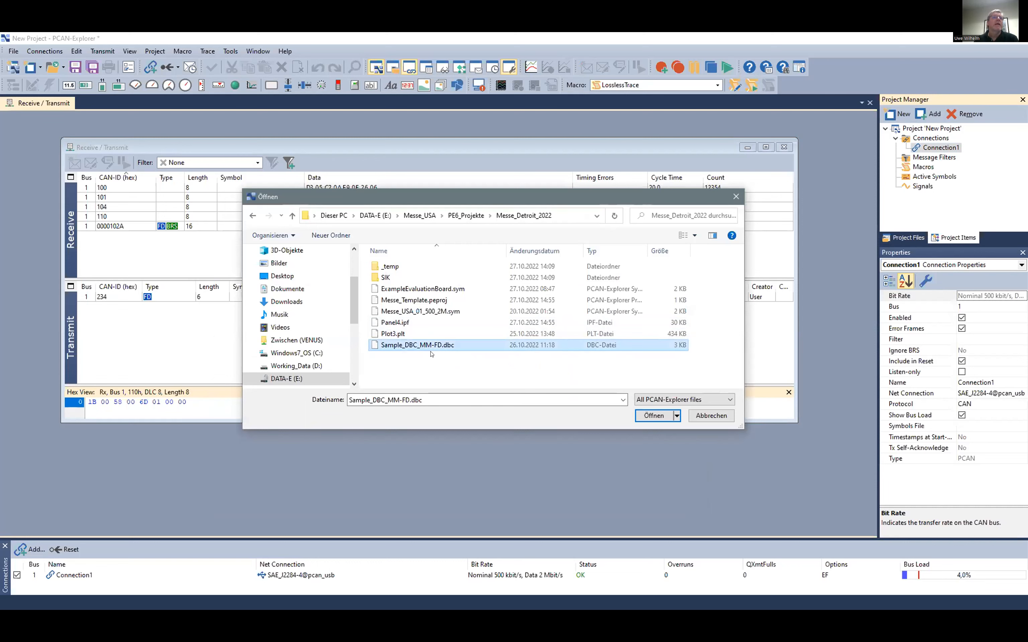
click(434, 312)
double_click(433, 312)
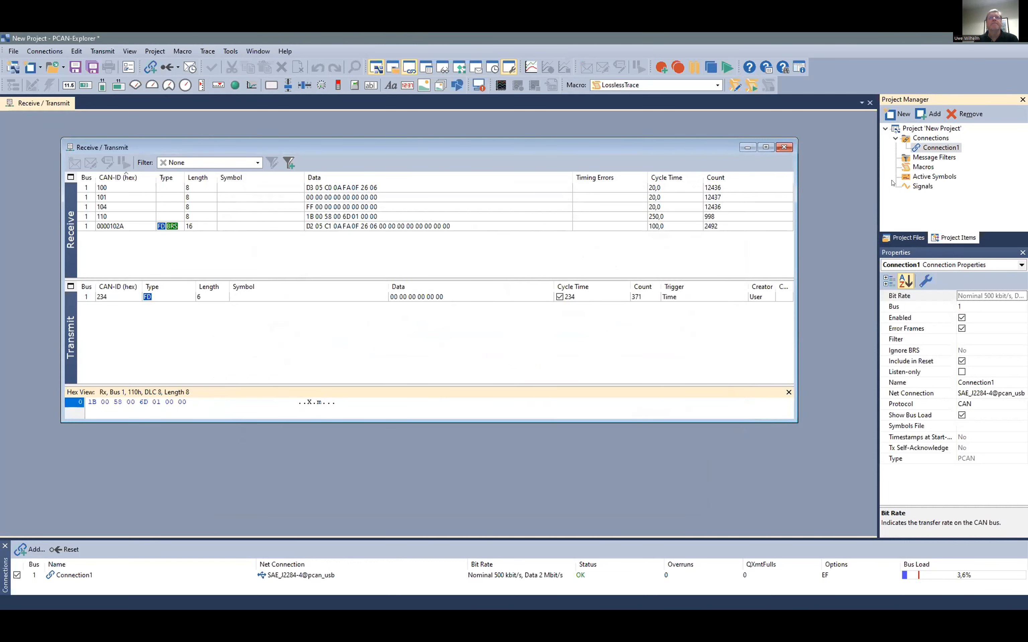
click(910, 238)
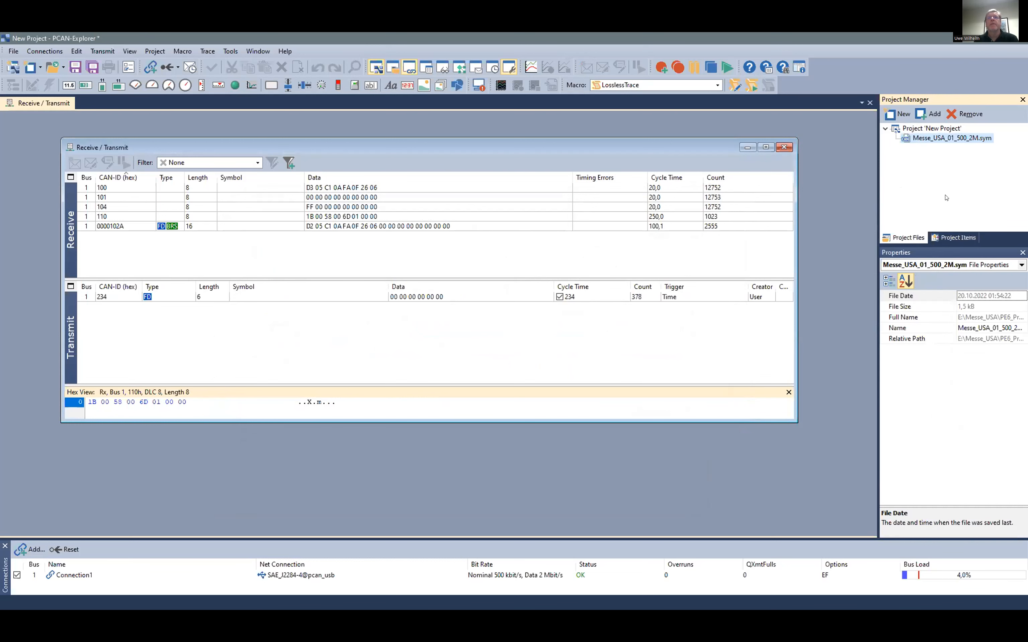
Open Messe_USA_01_500_2M.sym as text, narrow its window and examine the send and receive symbol definitions
double_click(936, 139)
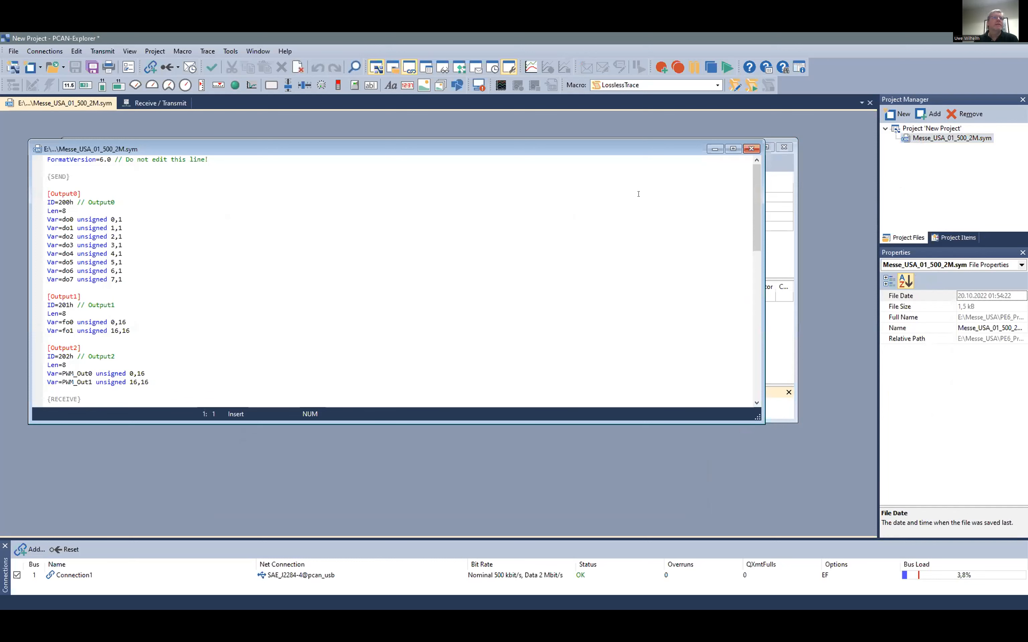
drag(759, 325, 418, 325)
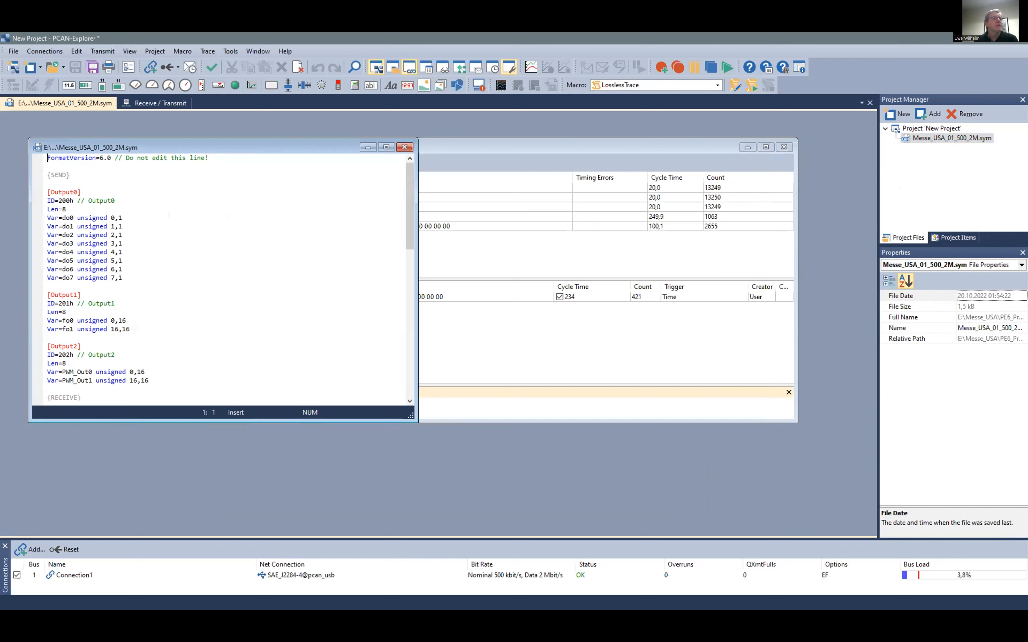
scroll(140, 234, down, 7)
scroll(160, 249, up, 3)
scroll(161, 249, down, 1)
scroll(161, 249, up, 1)
drag(245, 147, 556, 186)
Open the symbol file in the Symbol Editor and view the properties of the Analog_FD symbol
right_click(506, 241)
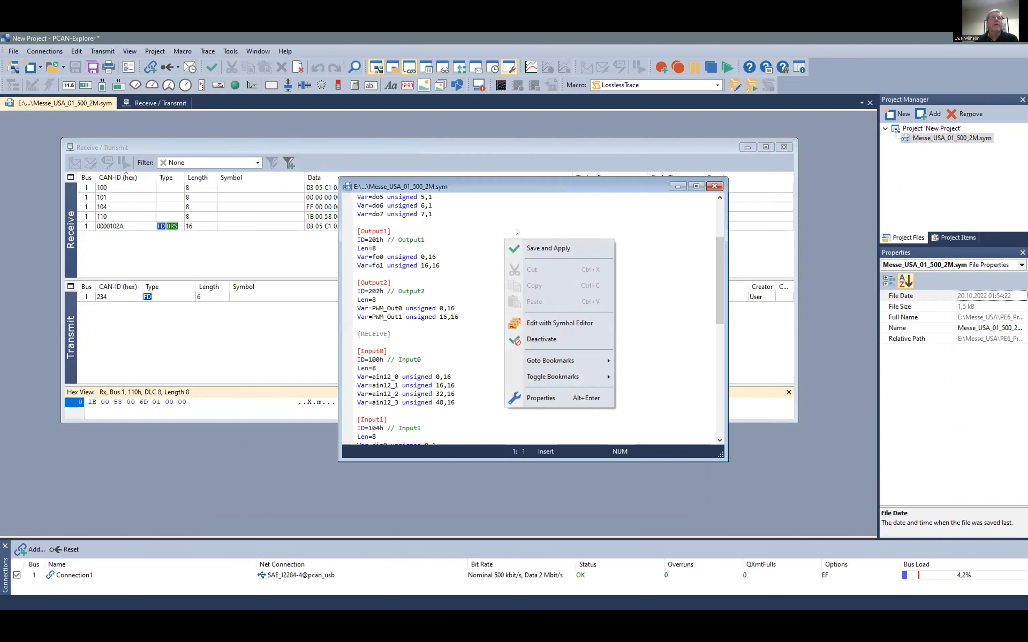
click(568, 323)
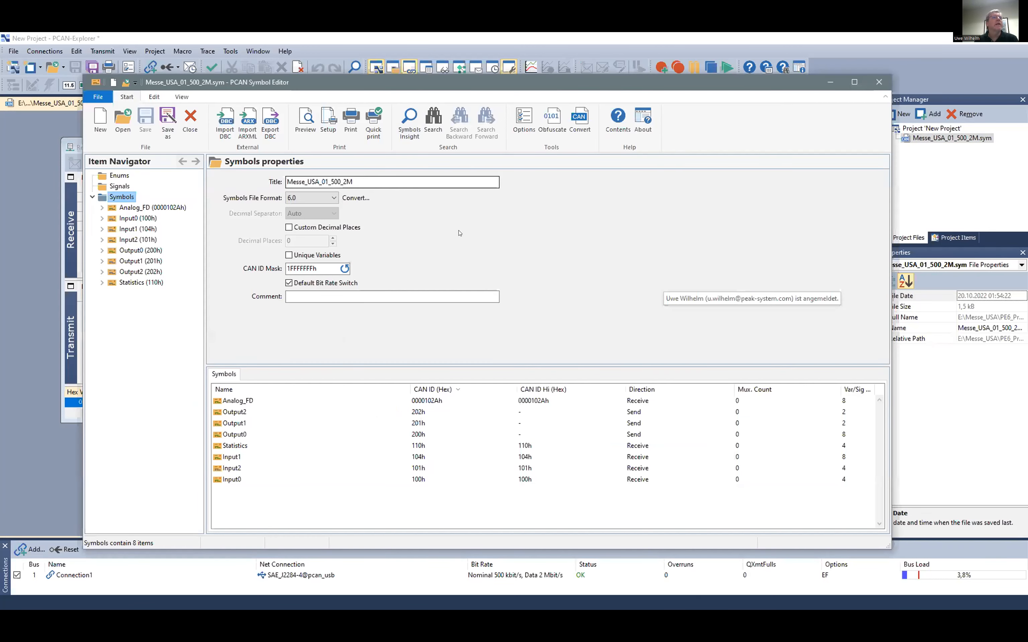
click(137, 208)
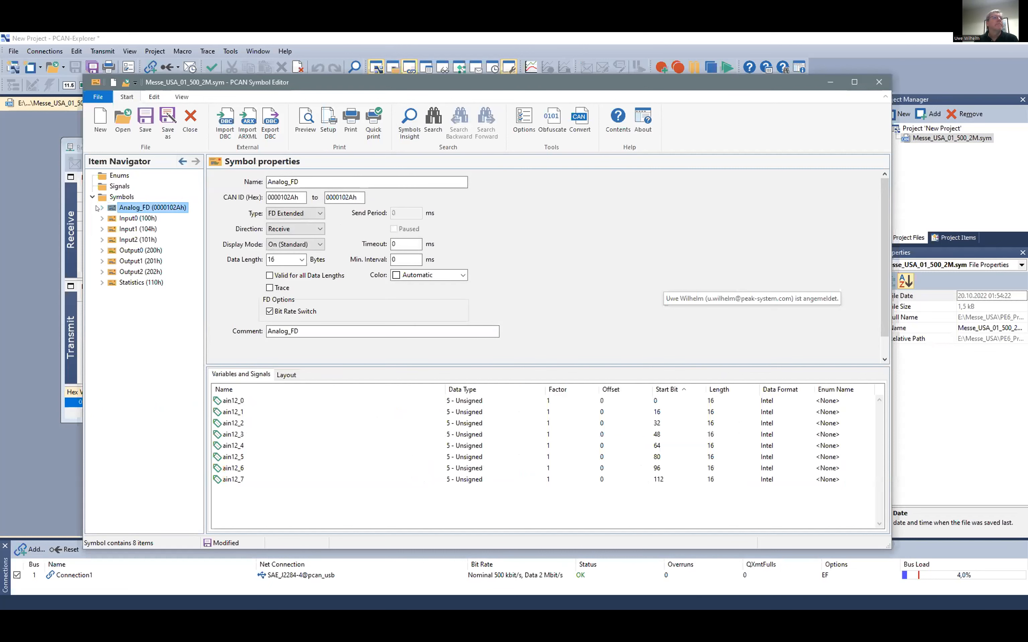
Look at the CANdb import dialog for DBC files and close it without importing
click(229, 135)
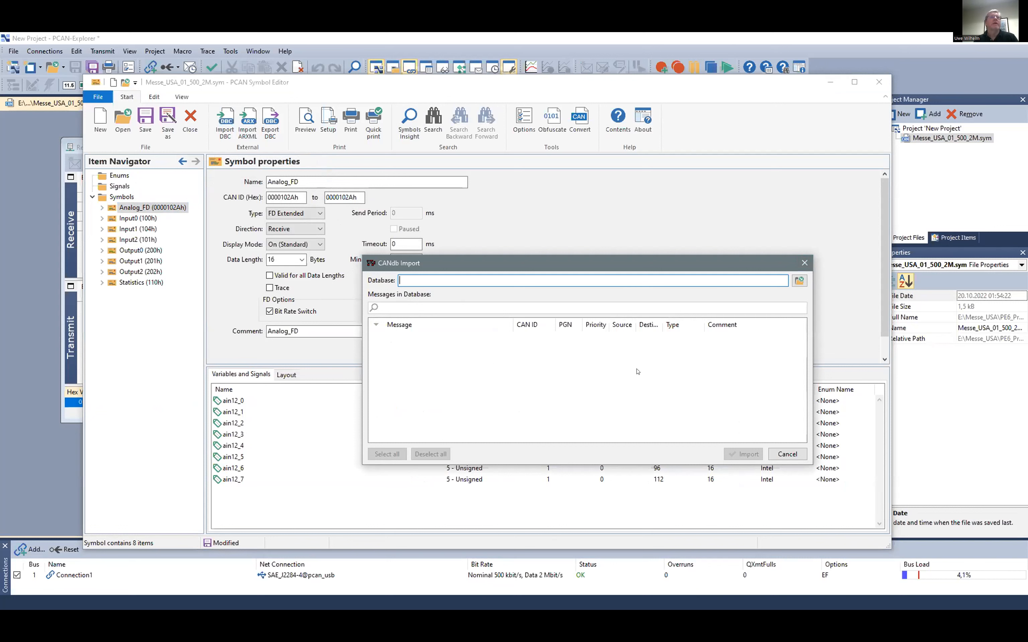
click(803, 264)
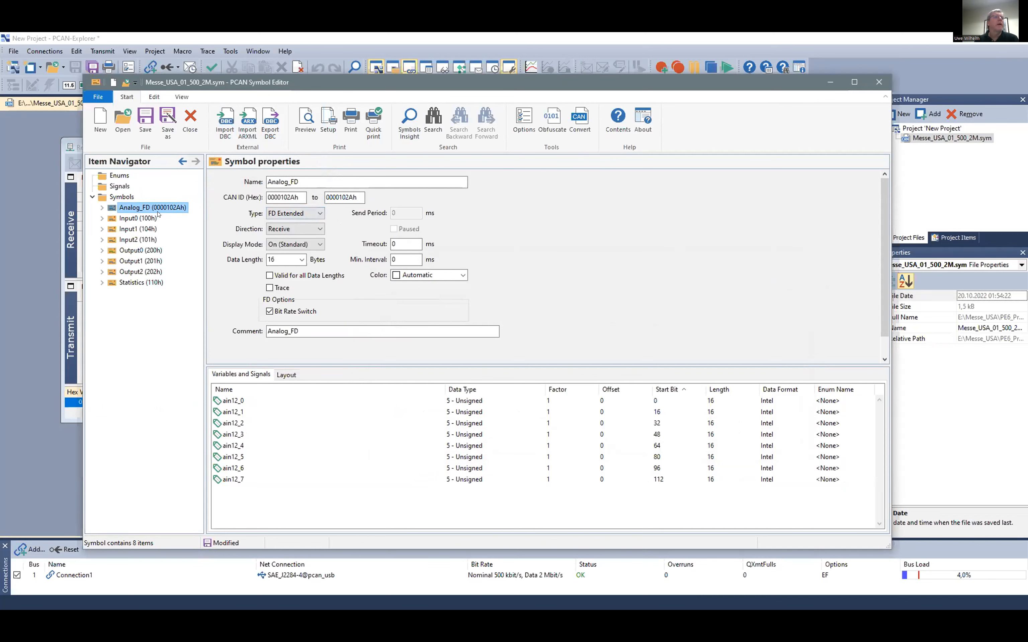
Check received message 0000102A in the Receive list and return to the Symbol Editor
click(68, 199)
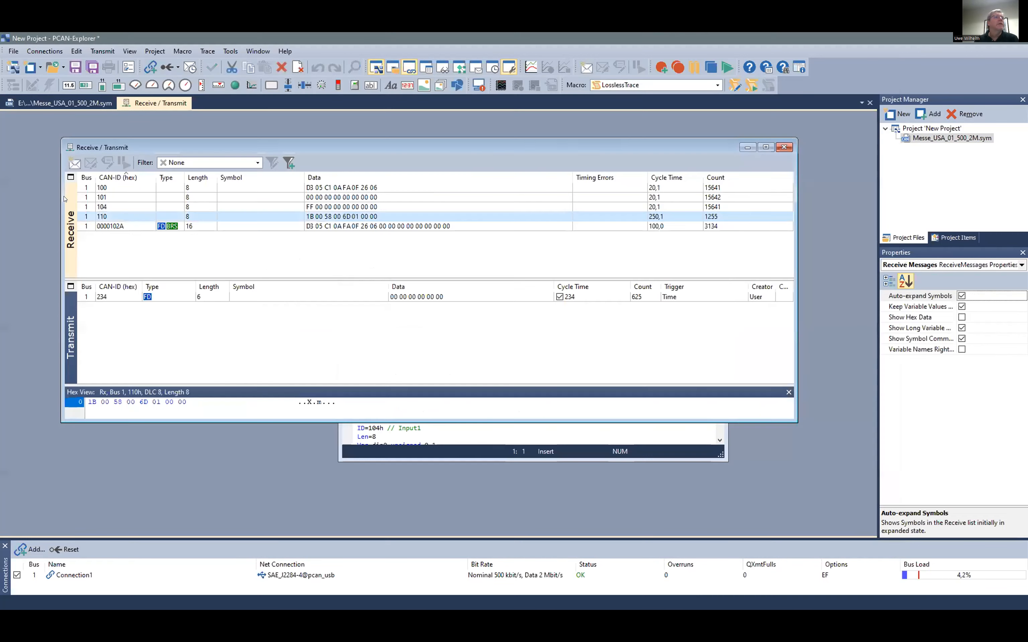
click(130, 226)
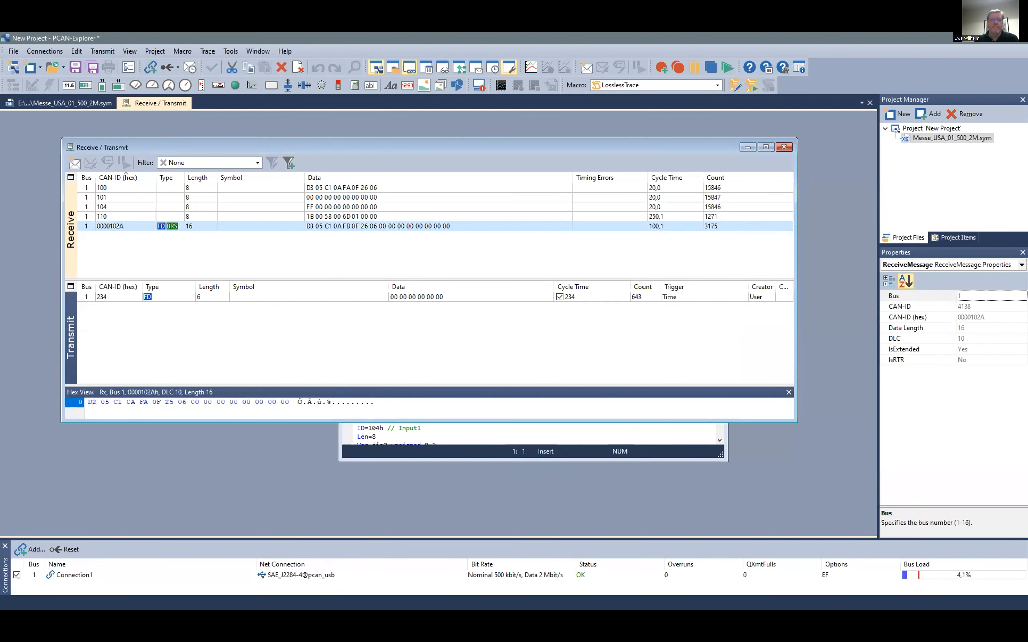
click(530, 606)
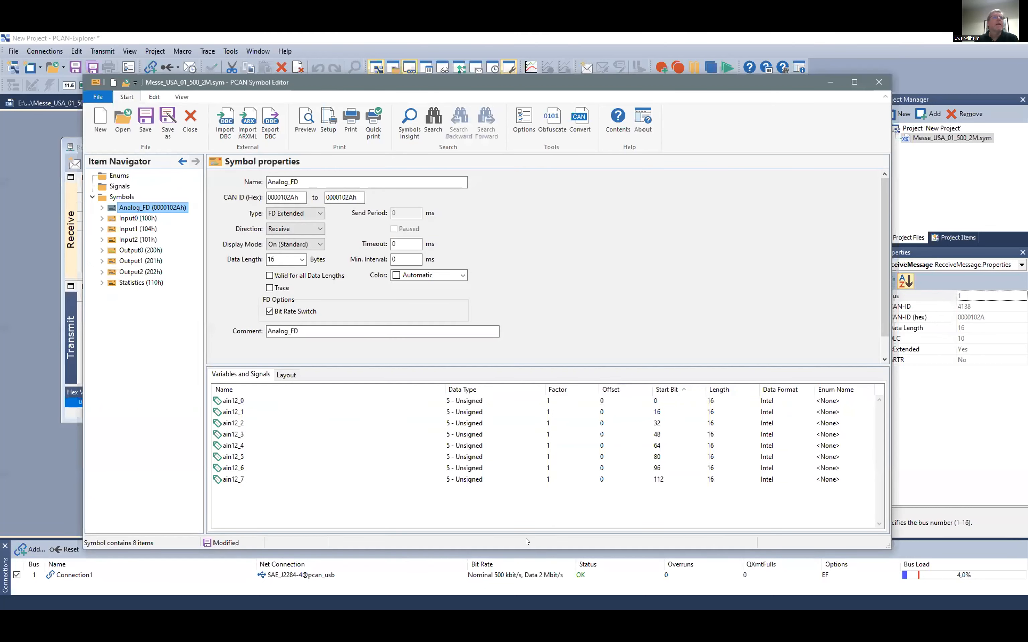
Examine the available type and direction options of Analog_FD, leaving FD Extended and Receive selected
drag(379, 79, 462, 64)
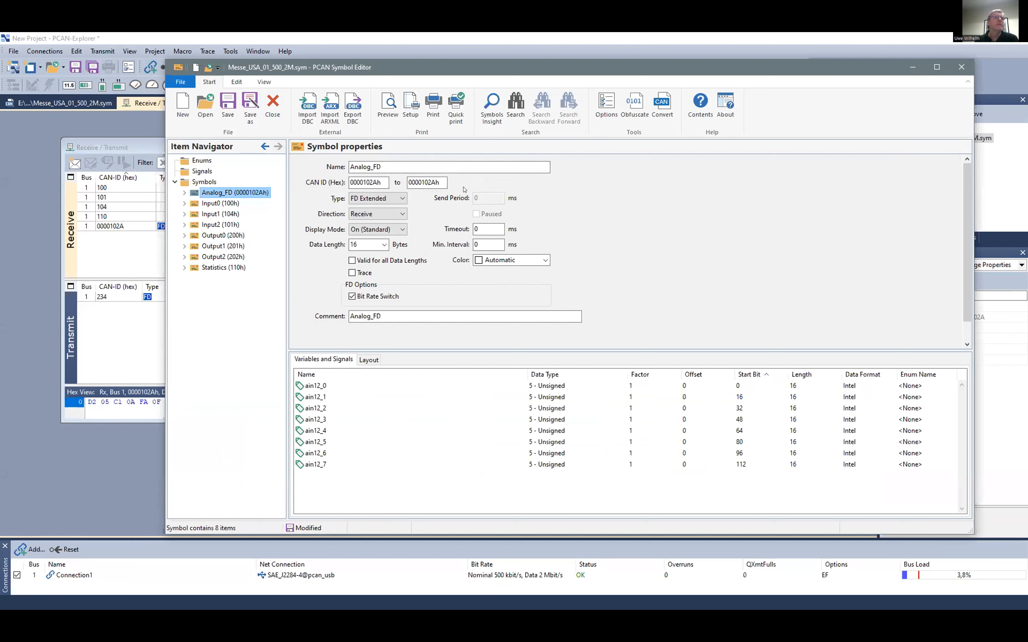
click(395, 200)
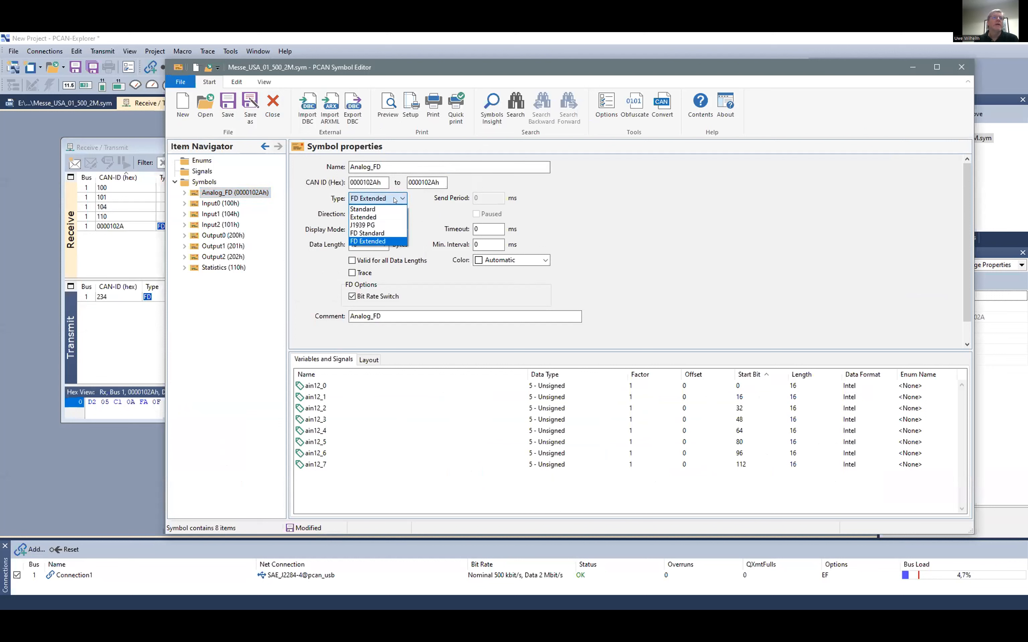
click(395, 243)
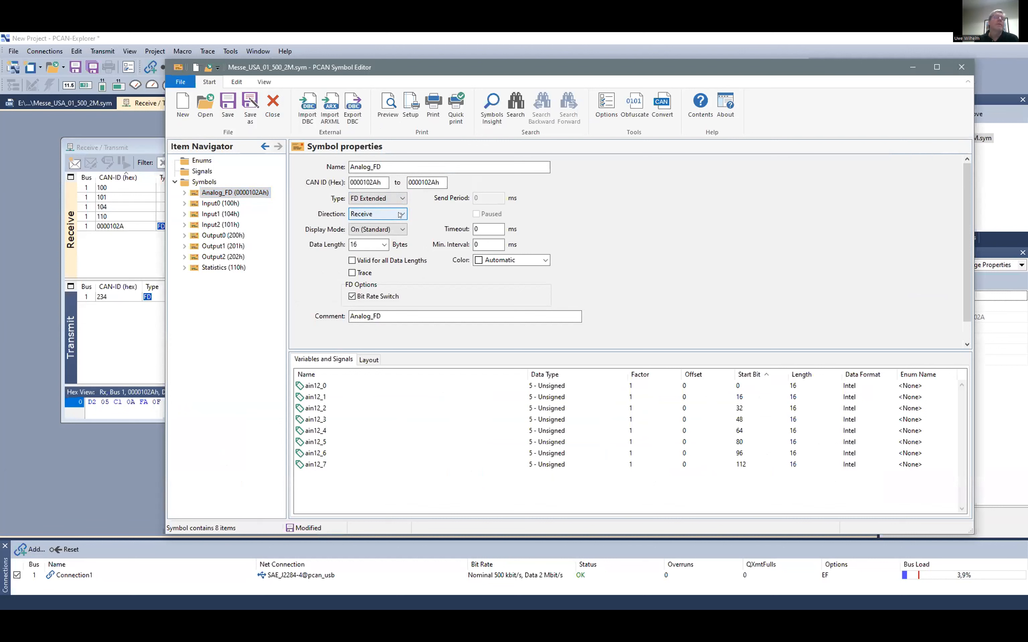
click(400, 215)
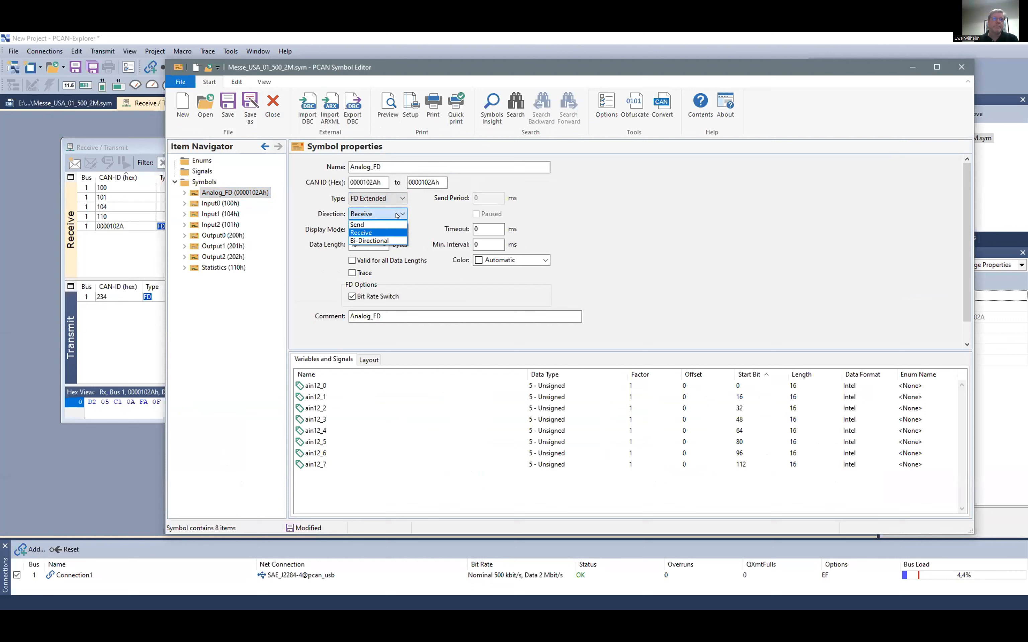
click(398, 215)
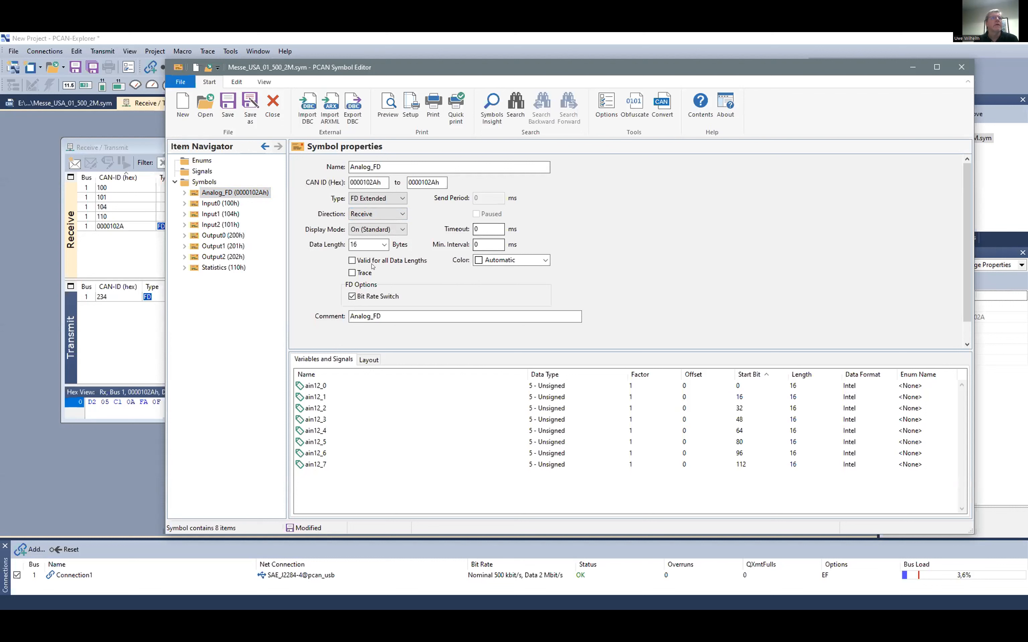
Expand the Analog_FD symbol and view the properties and bit layout of variables ain12_0 and ain12_1
click(216, 193)
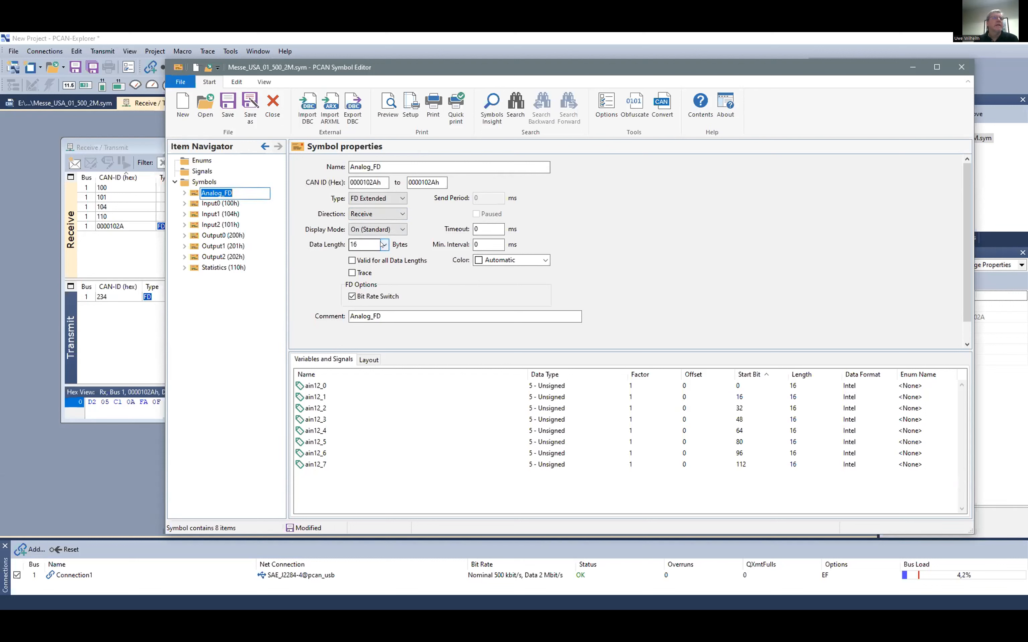
click(182, 192)
click(217, 203)
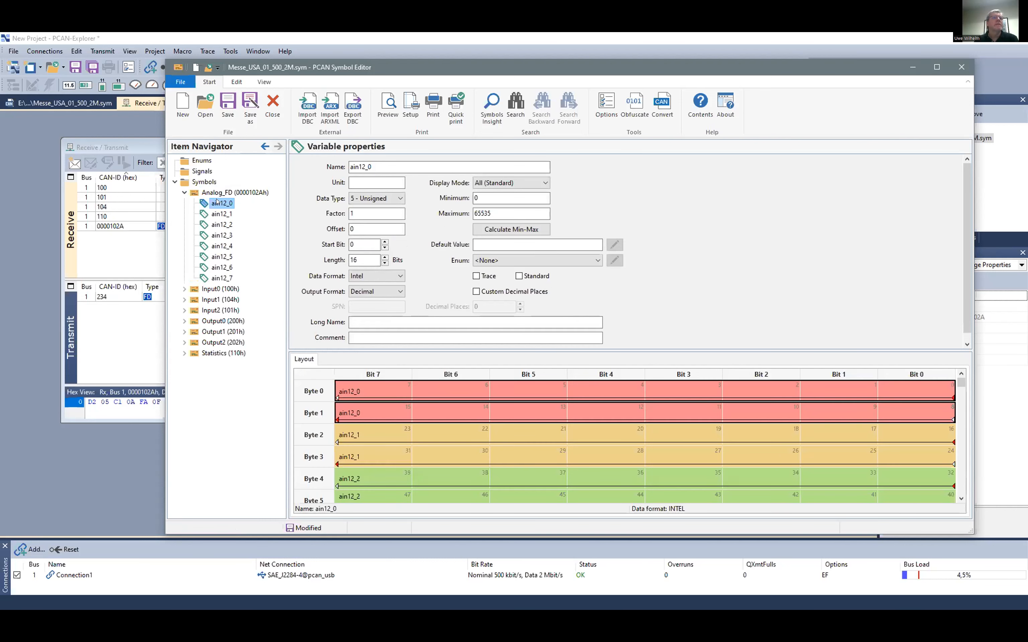
click(225, 213)
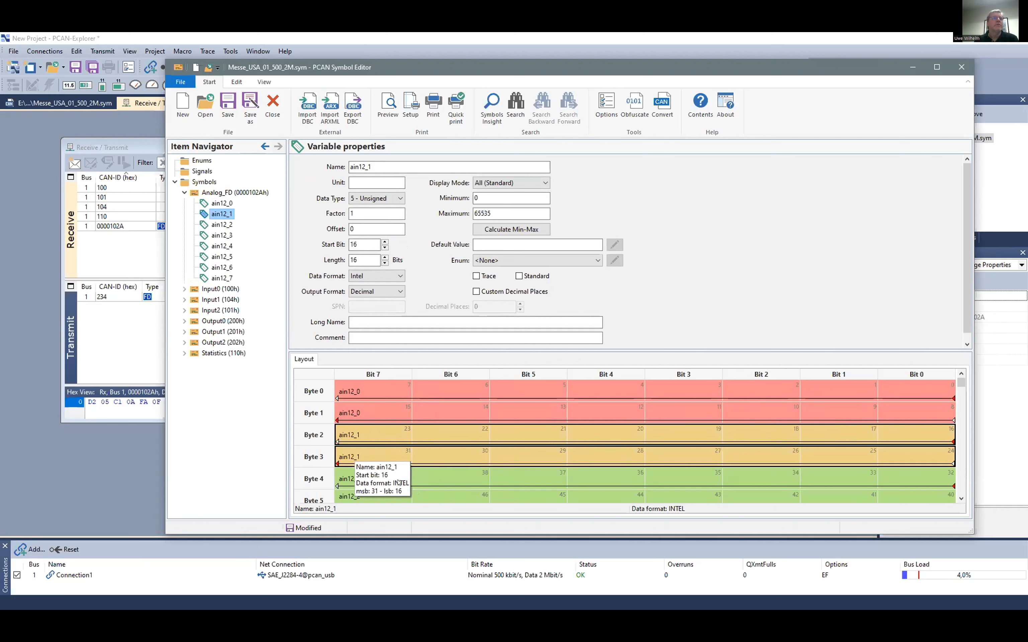
click(224, 204)
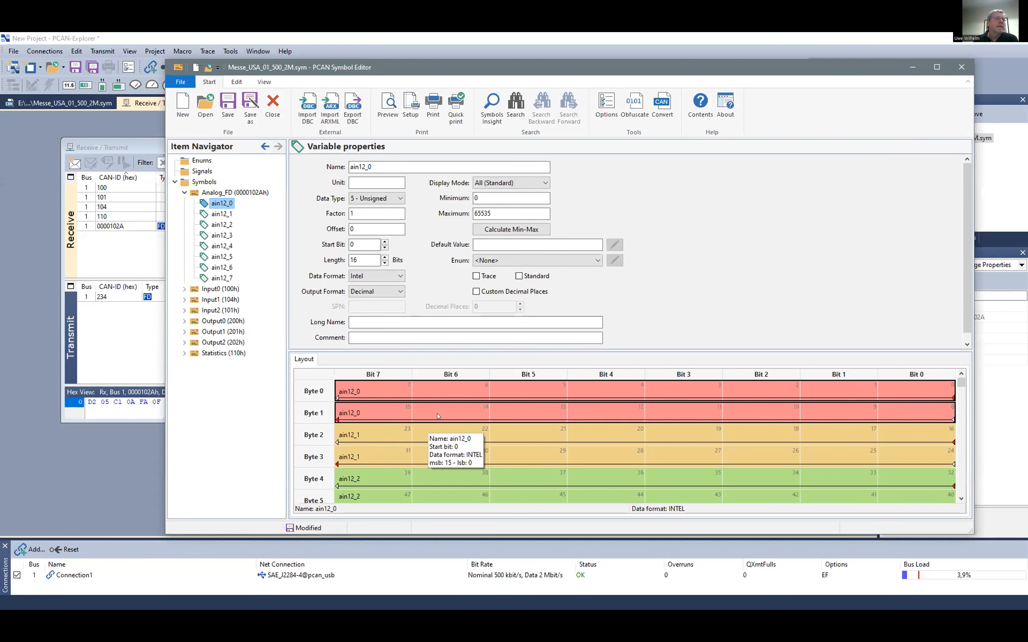
Compare the start bit and length settings of variables ain12_0, ain12_1 and ain12_2
click(363, 245)
click(367, 259)
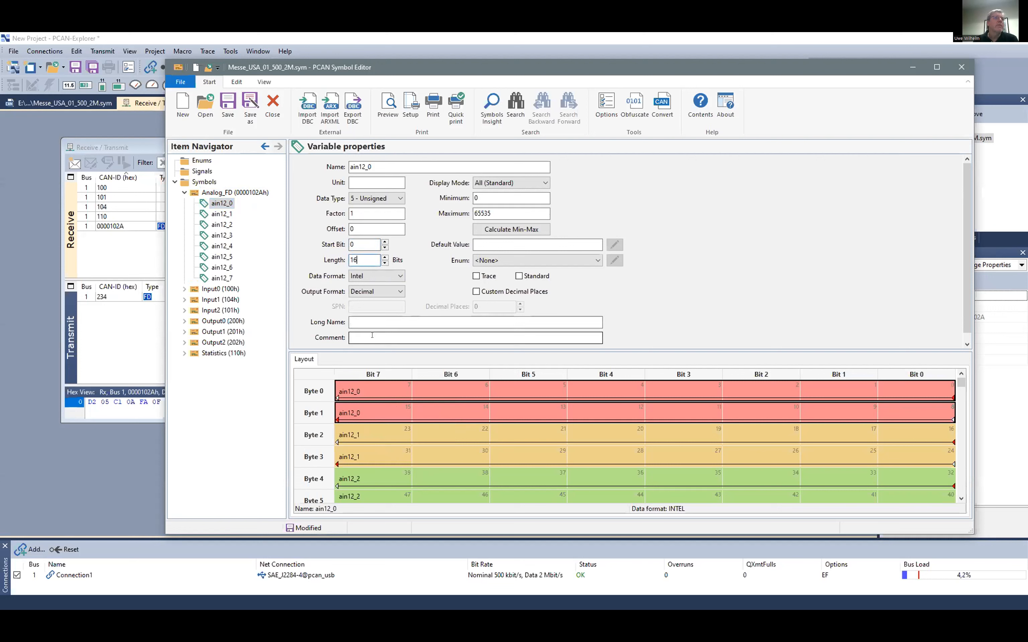
click(226, 216)
click(358, 244)
click(358, 244)
click(367, 262)
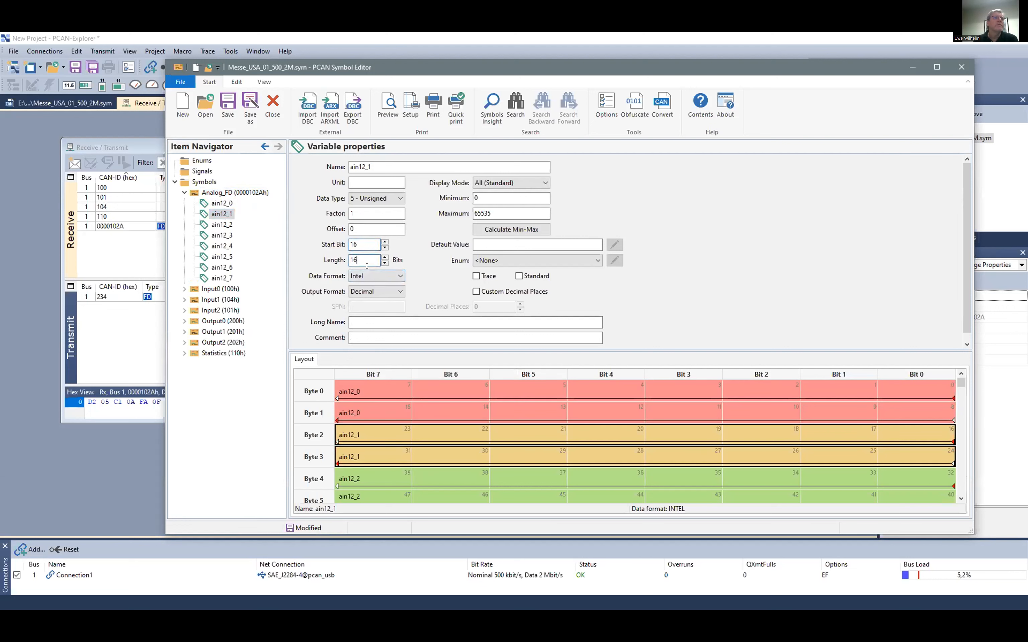
click(224, 225)
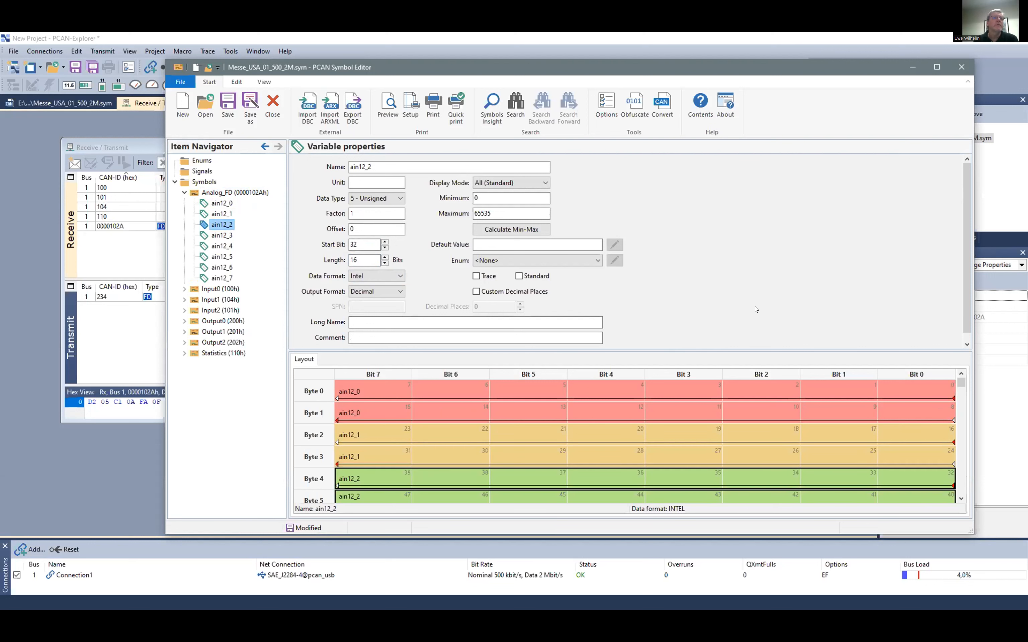
Enlarge the bit layout, try shifting ain12_0 to a different start bit and move it back to bytes 0 and 1
drag(695, 351, 686, 240)
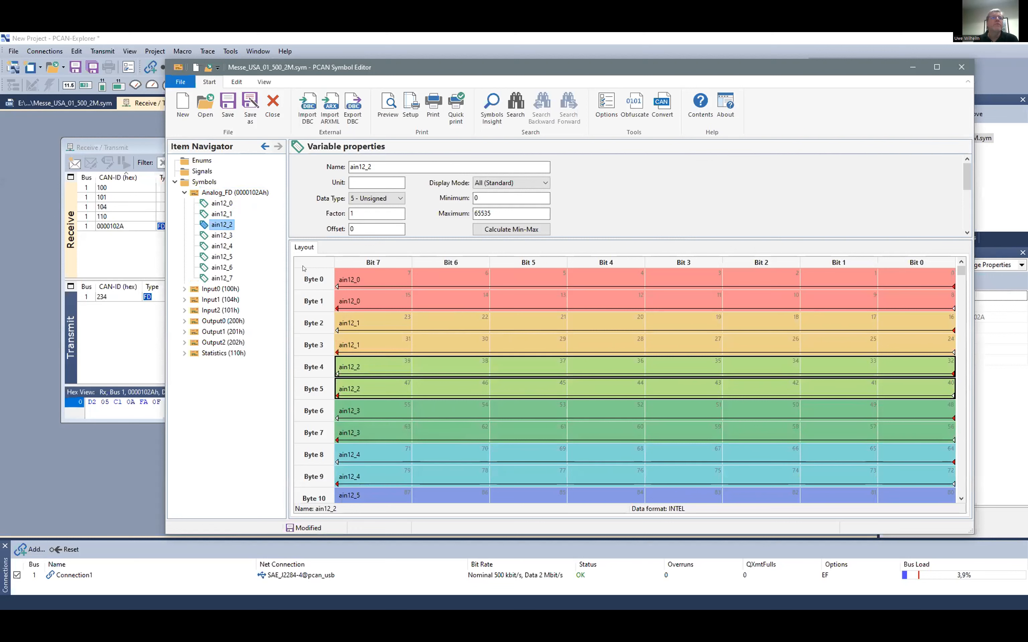
mouse_move(345, 279)
mouse_down()
mouse_move(361, 303)
mouse_move(550, 294)
mouse_move(386, 292)
mouse_move(355, 278)
mouse_up()
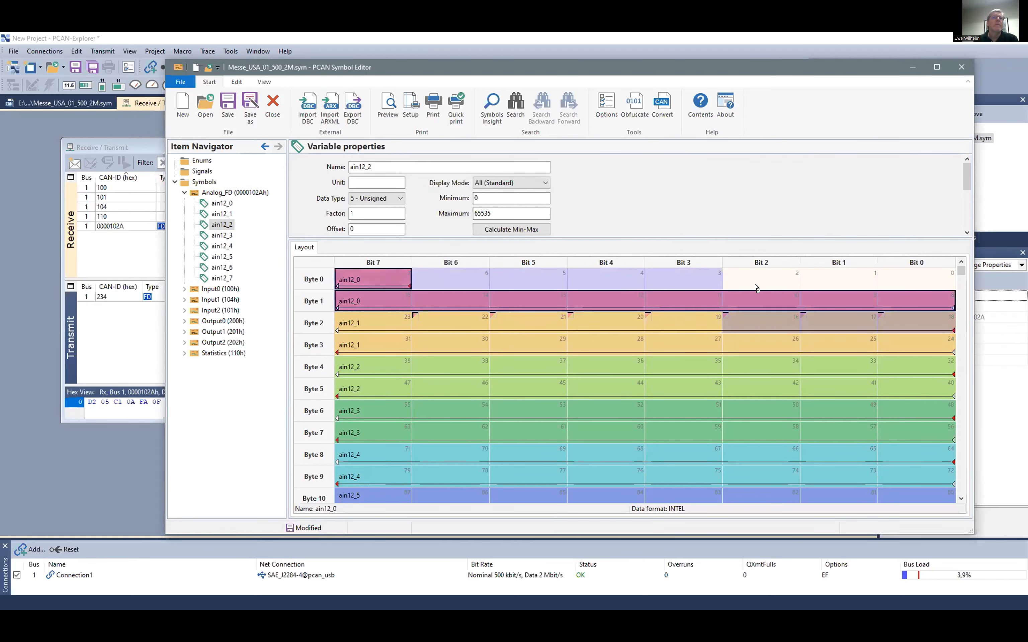
drag(889, 272, 901, 279)
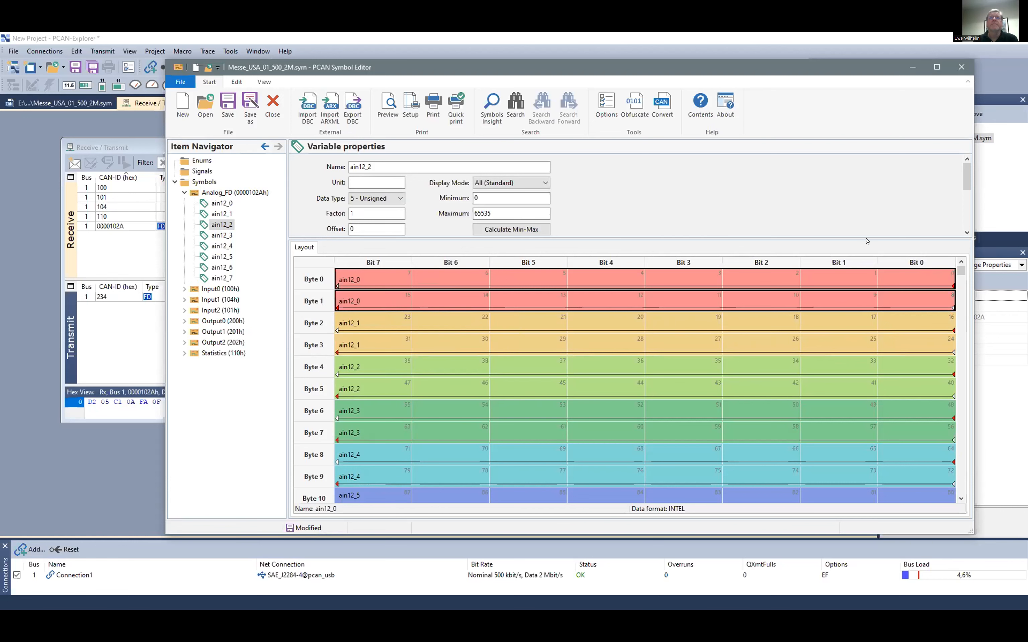
Shrink the bit layout, then view the properties of symbol Output2 and its variable PWM_Out1
drag(854, 271, 845, 399)
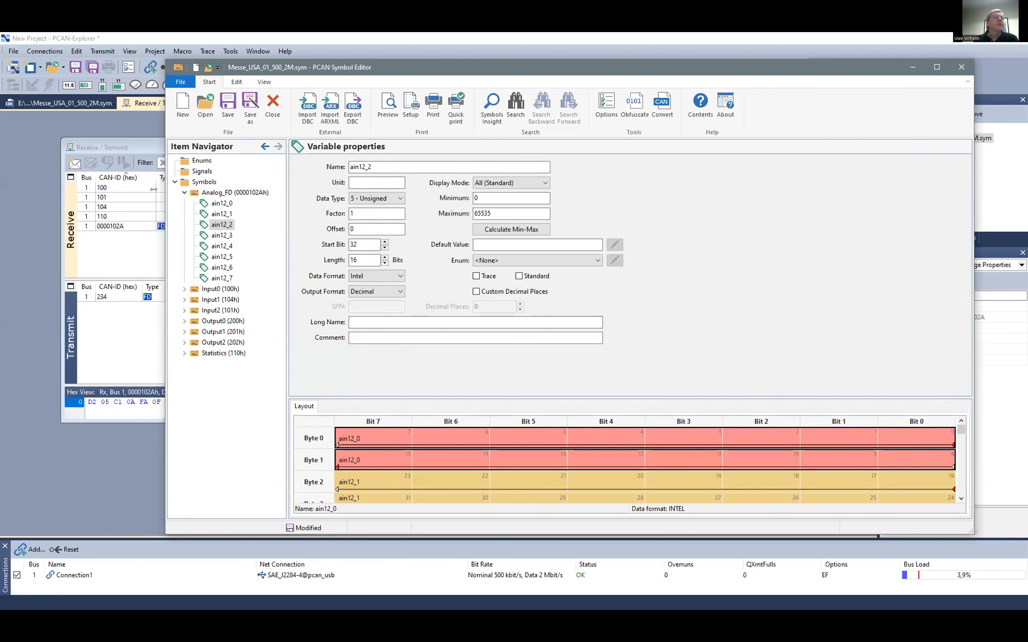
click(184, 192)
click(184, 257)
click(223, 258)
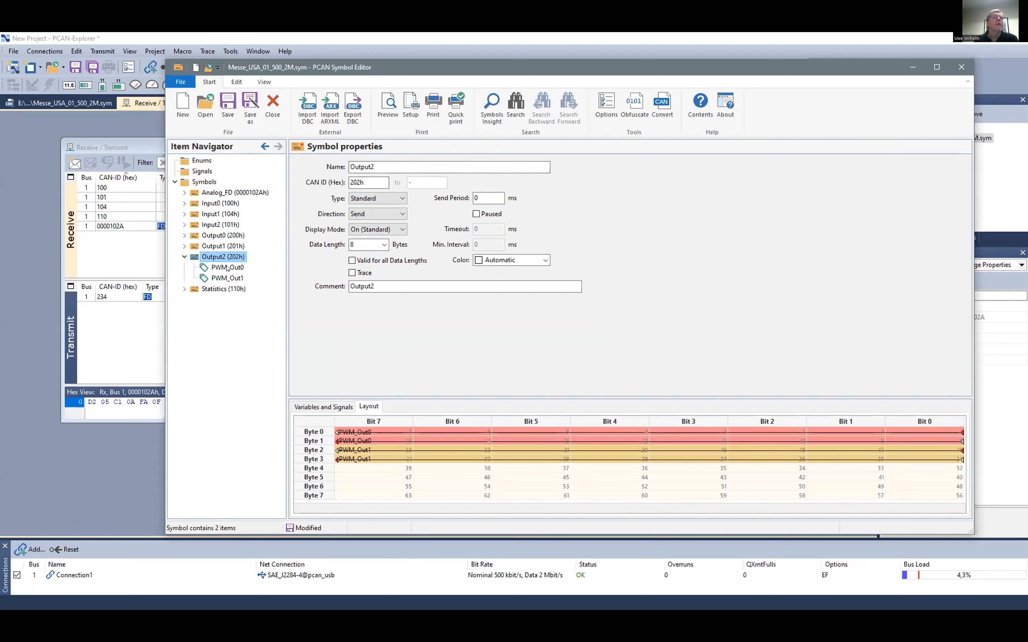
click(227, 278)
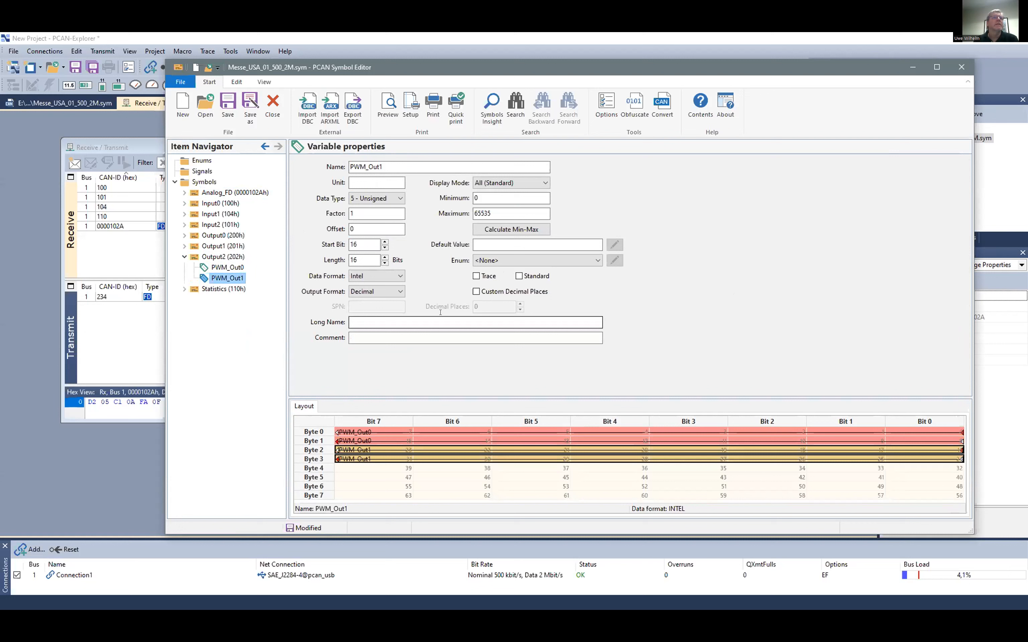
Examine the available data type, data format and output format options of PWM_Out1, leaving Unsigned, Intel and Decimal selected
click(398, 199)
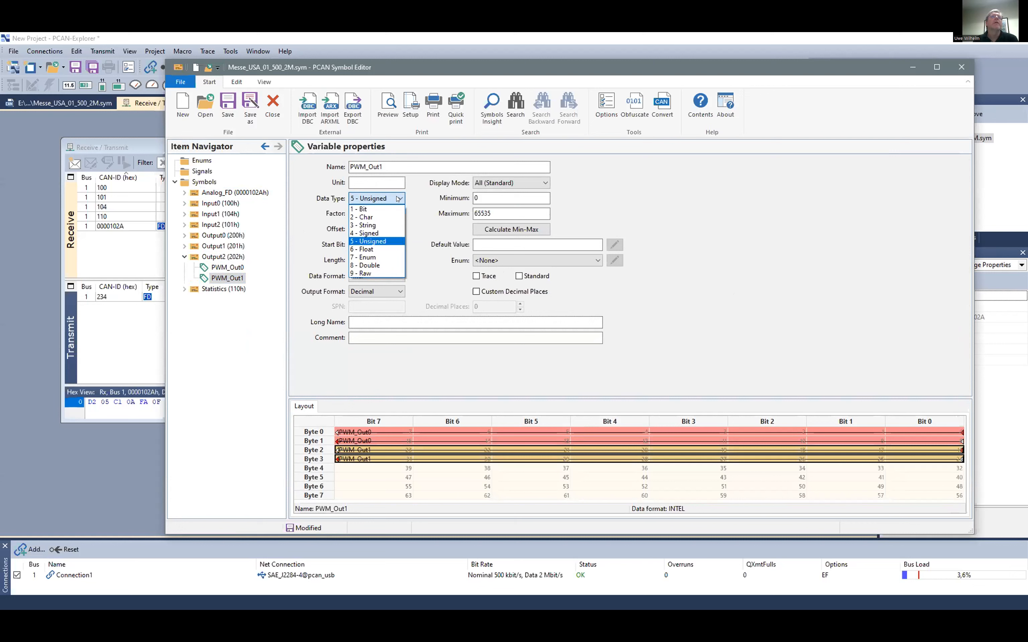
click(422, 199)
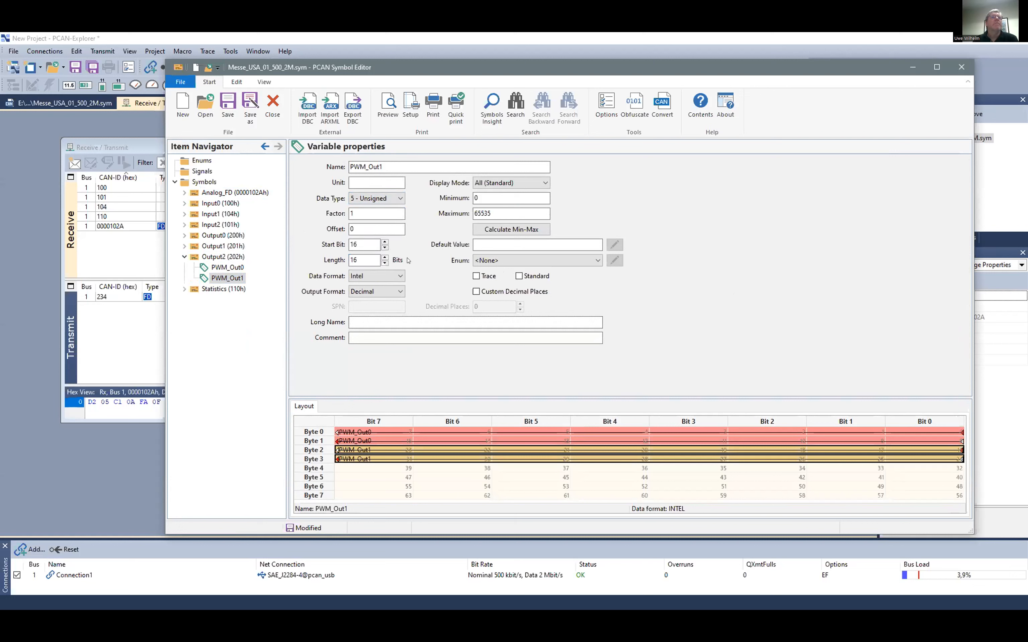
click(399, 276)
click(425, 272)
click(398, 292)
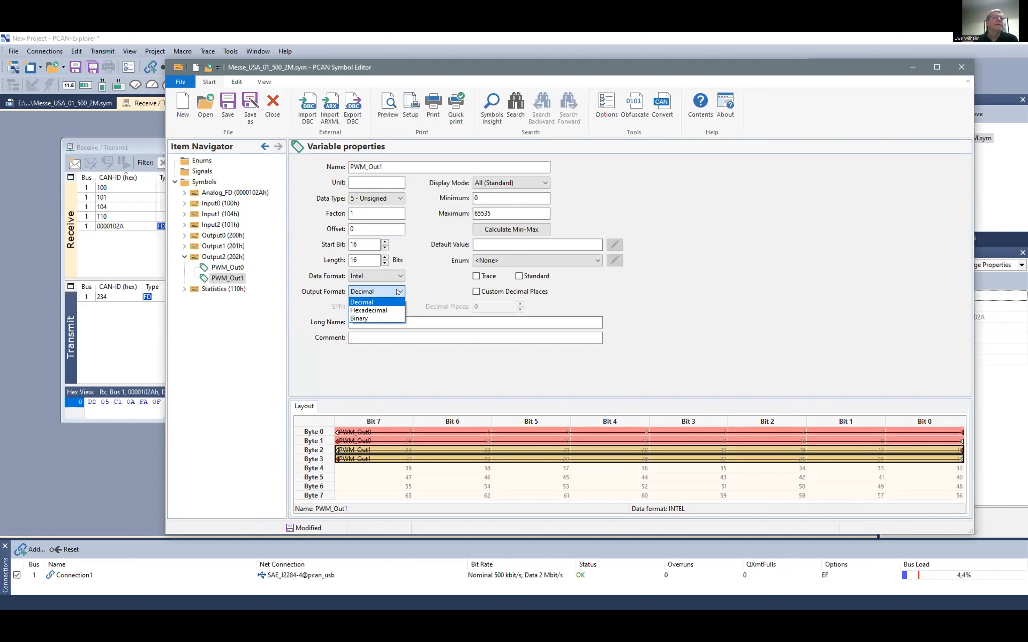
click(398, 291)
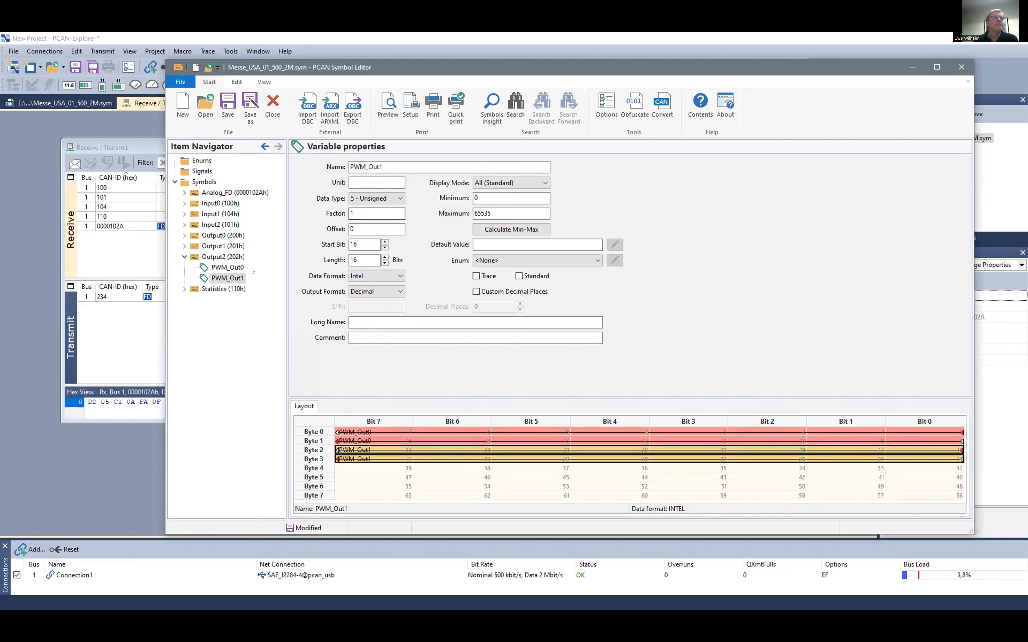
Expand the Statistics symbol and compare its properties with those of variables ID-Switch, Temperature and AvgCycleCnt
click(184, 289)
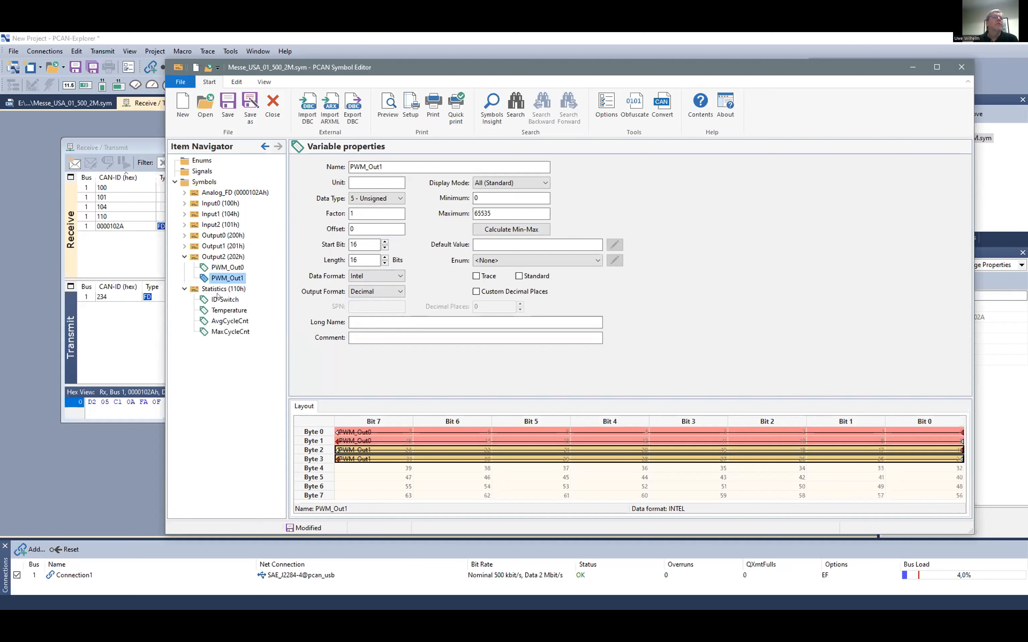
click(218, 301)
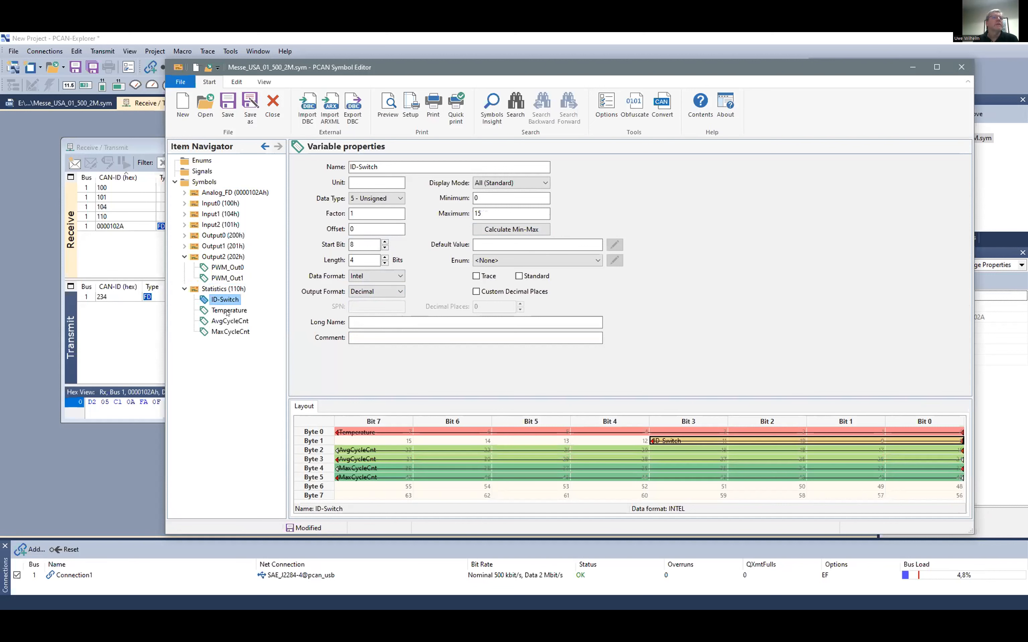
click(228, 312)
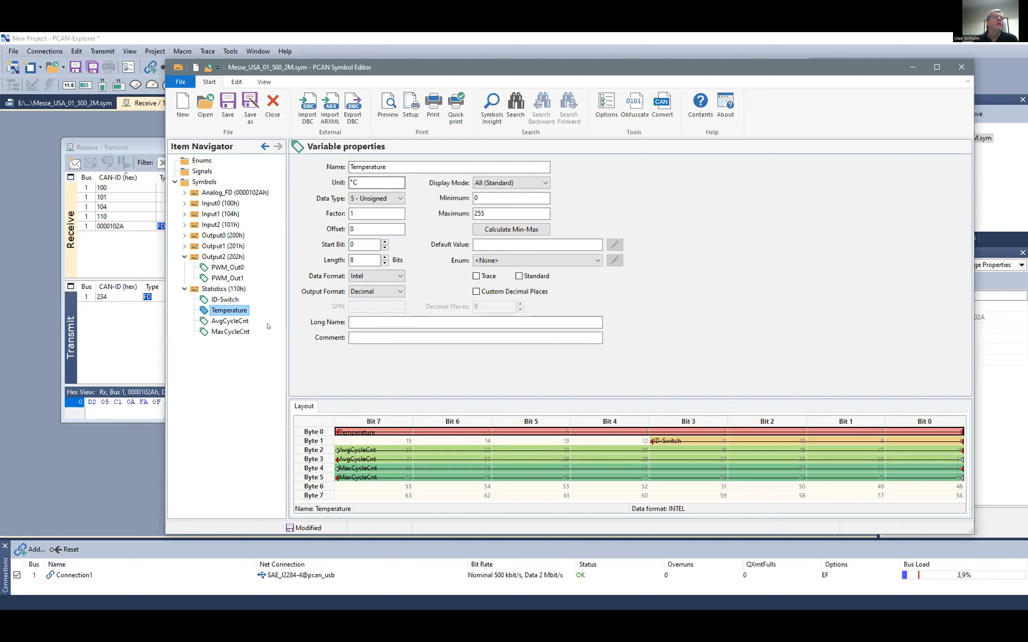
click(235, 321)
click(226, 300)
click(229, 311)
click(225, 289)
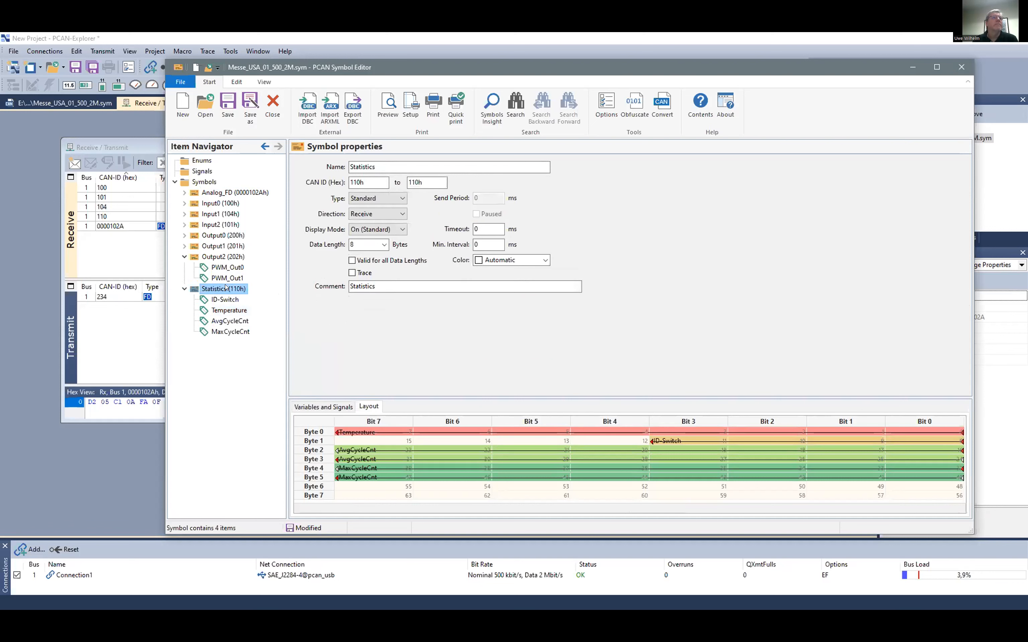
click(229, 312)
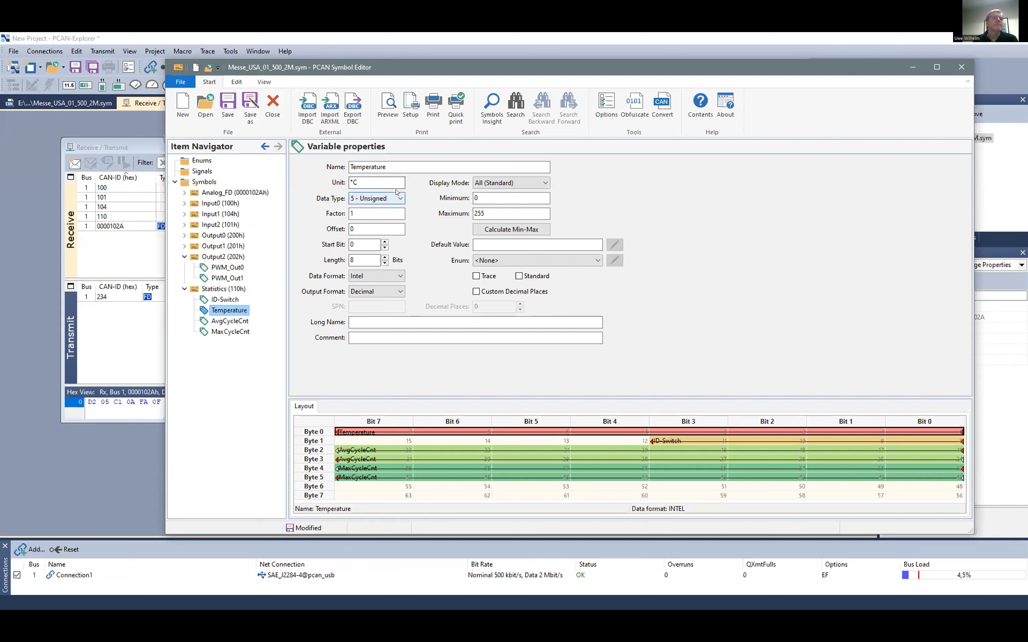
Close the Symbol Editor, bring the Messe_USA_01_500_2M.sym text document forward, enlarge it and review its symbol definitions down to Analog_FD
click(962, 66)
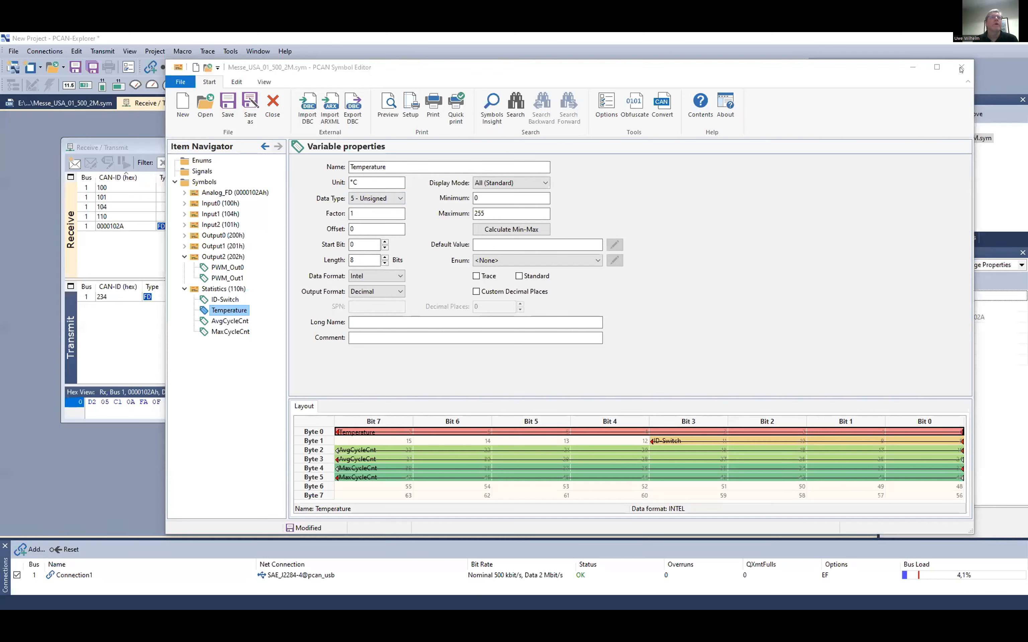
click(542, 334)
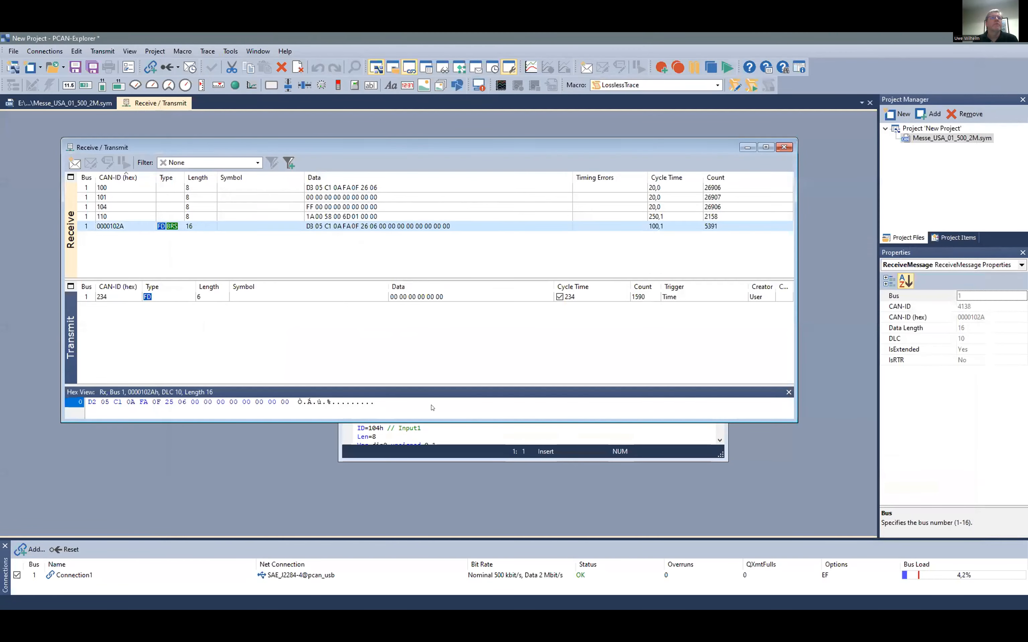
click(436, 443)
drag(502, 193, 373, 163)
scroll(382, 255, up, 3)
click(382, 233)
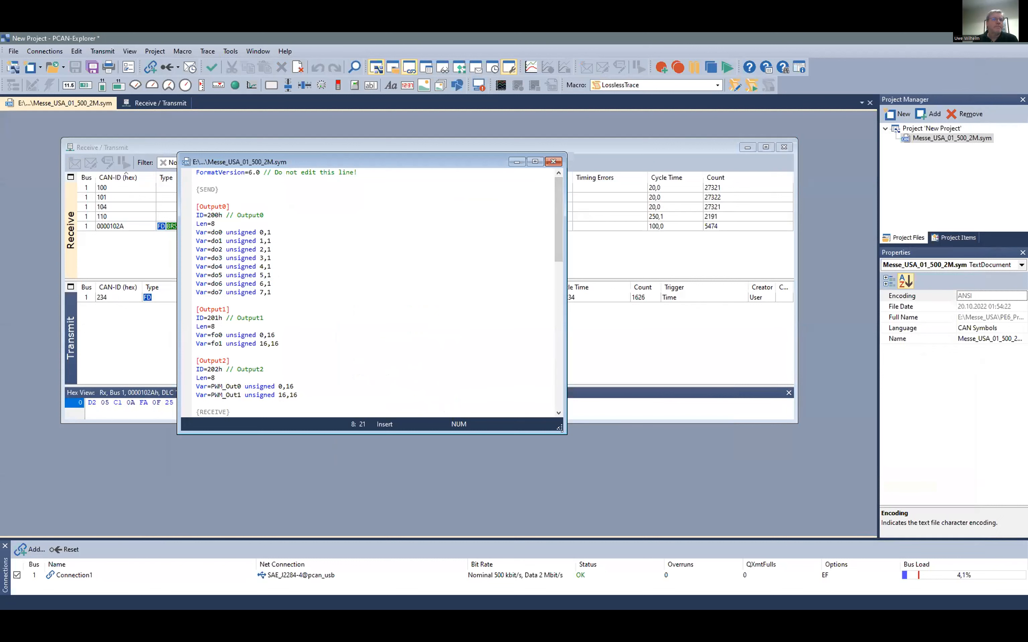
drag(560, 429, 747, 495)
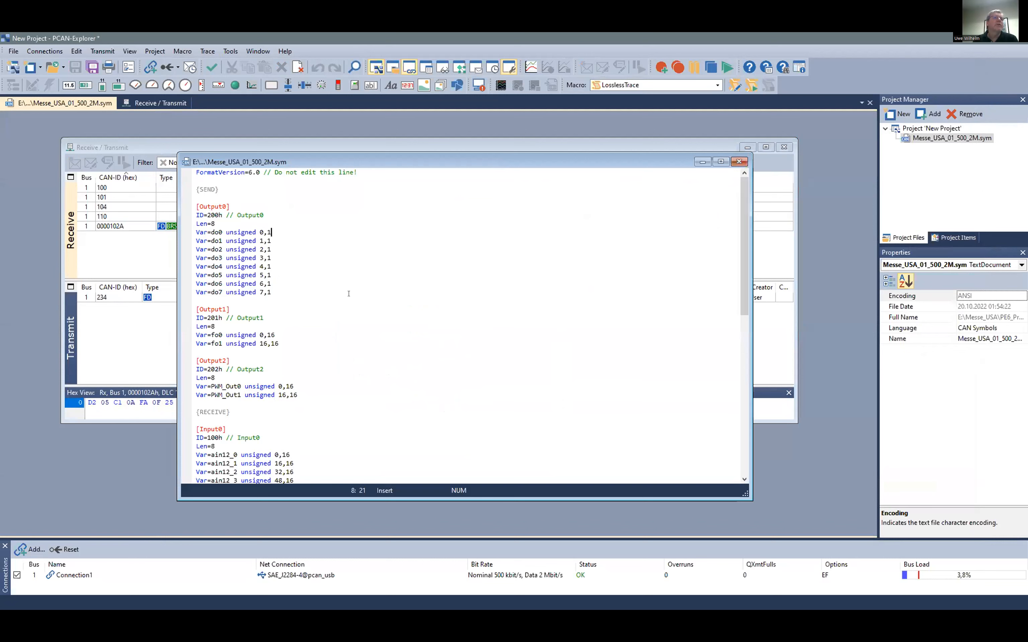
scroll(461, 243, down, 12)
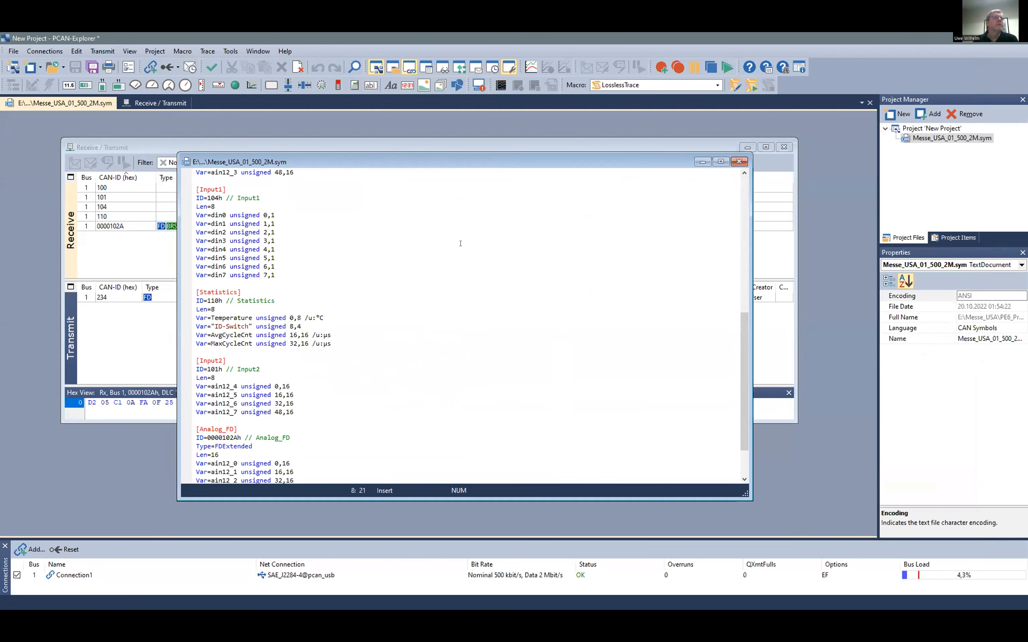
scroll(461, 244, down, 2)
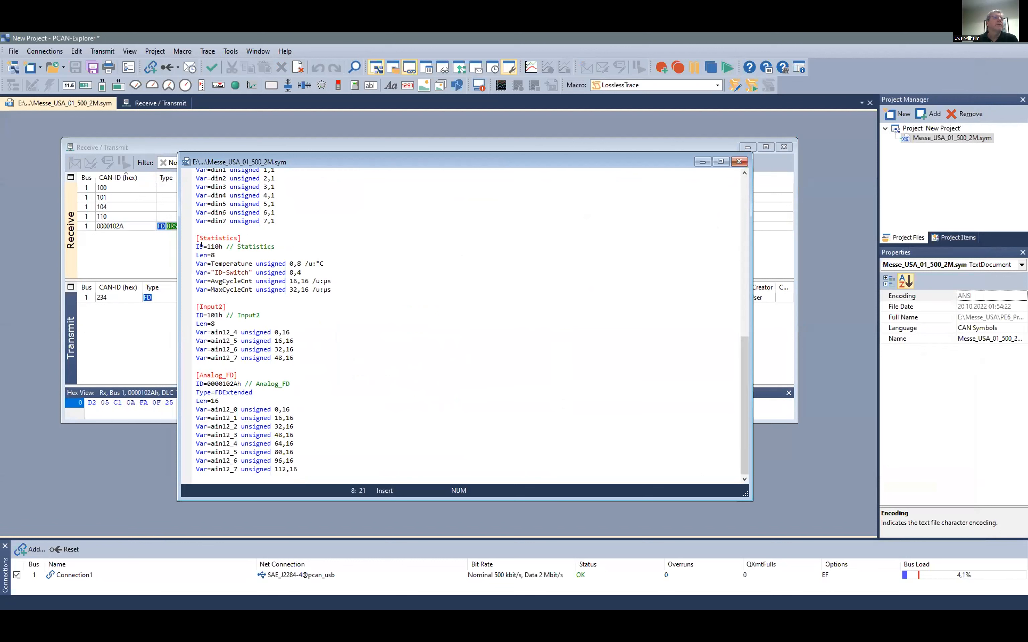
Save and apply the symbol file Messe_USA_01_500_2M.sym, and minimize its text document
right_click(417, 254)
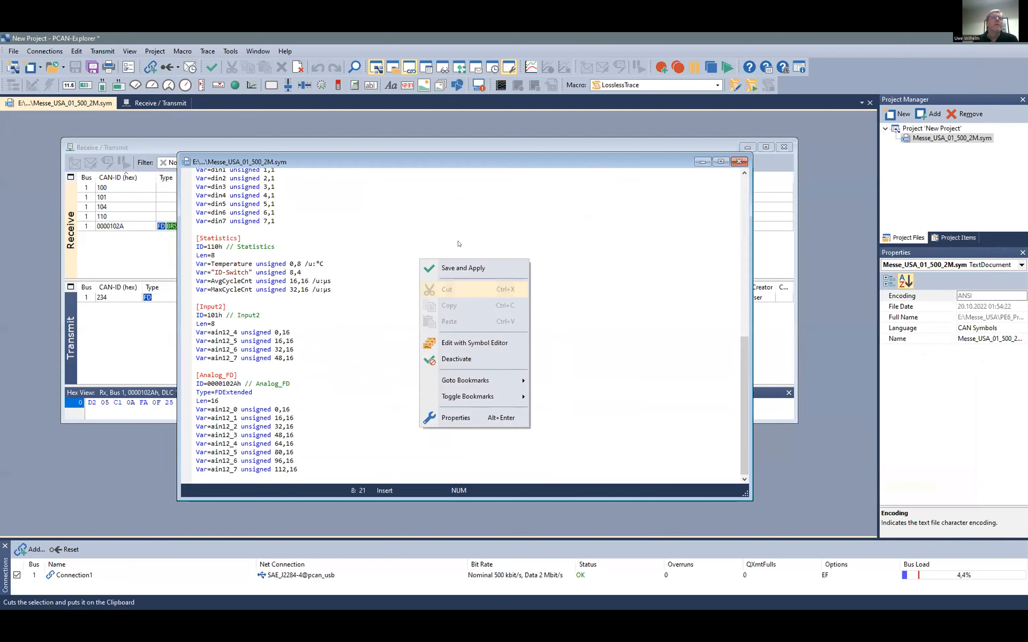
click(464, 267)
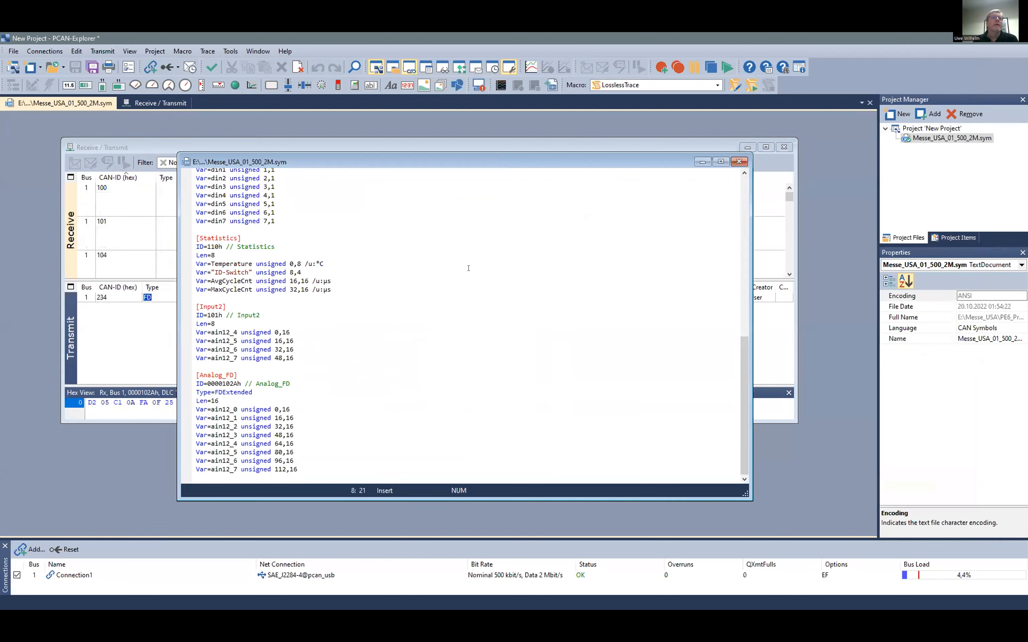
click(701, 162)
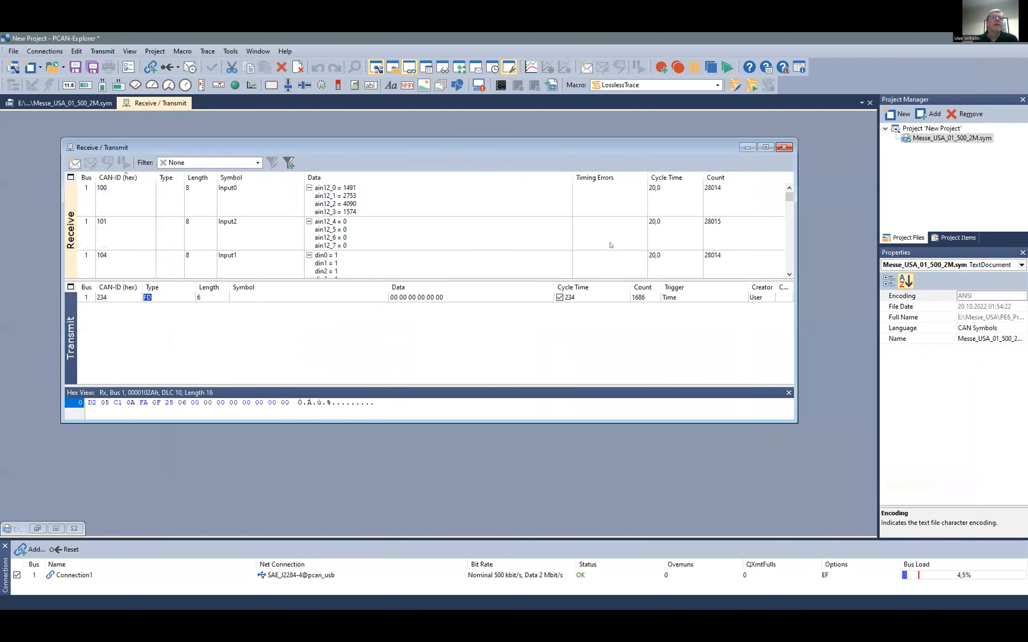
Enlarge the Receive / Transmit window and its receive list to fit all decoded messages, and inspect Statistics and Analog_FD
drag(389, 147, 386, 135)
drag(390, 268, 392, 323)
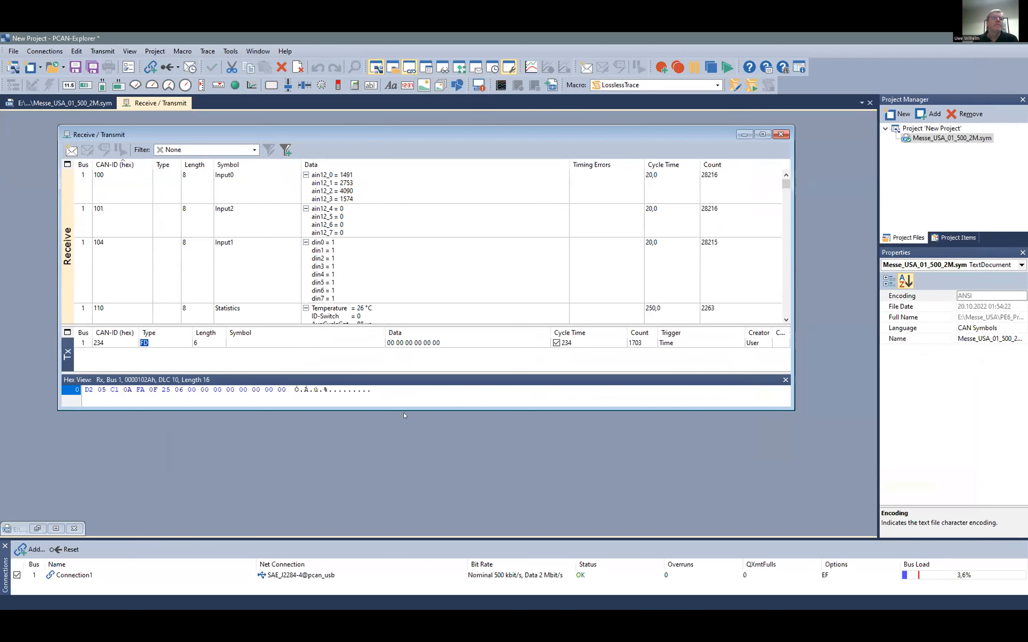
double_click(405, 407)
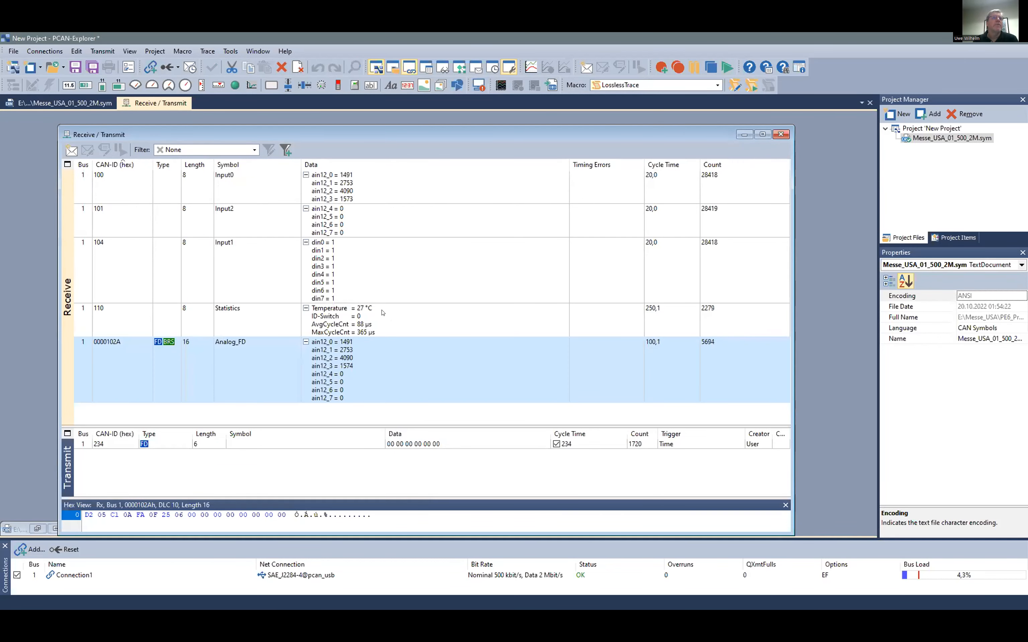
click(370, 309)
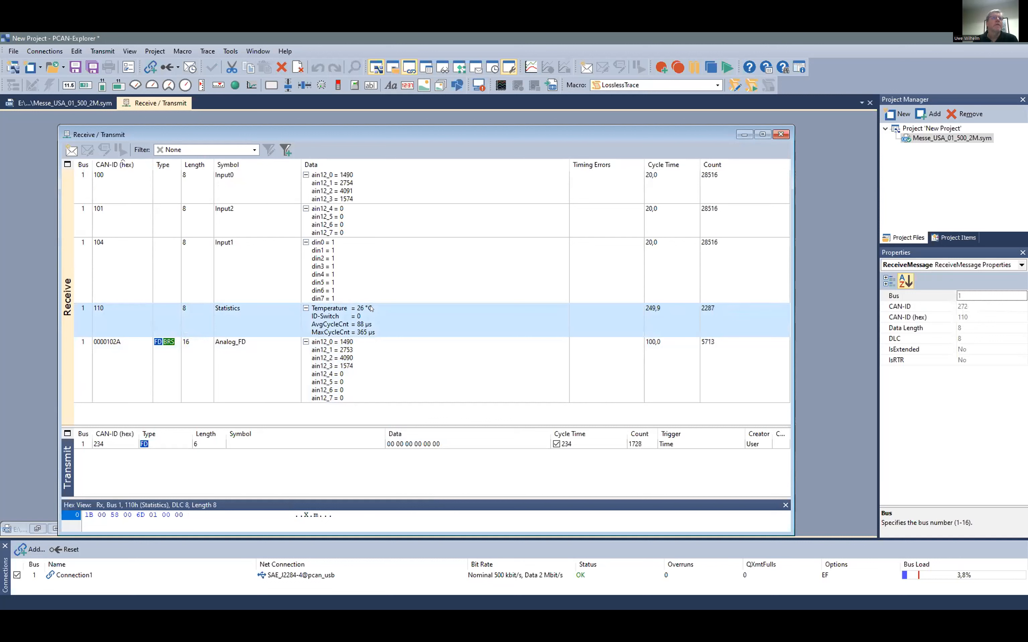
click(347, 343)
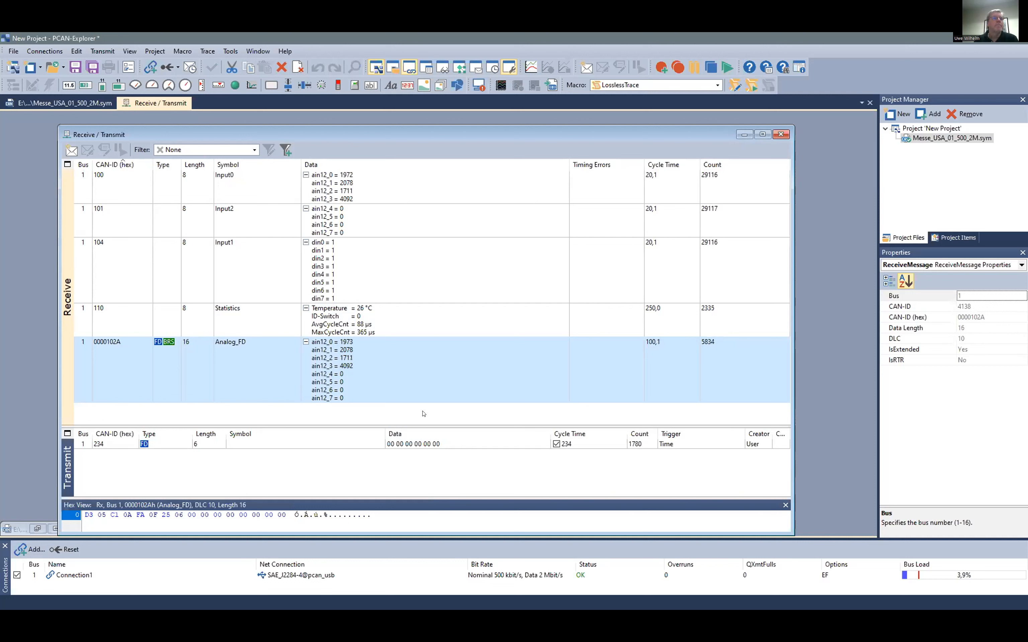
drag(427, 424, 428, 417)
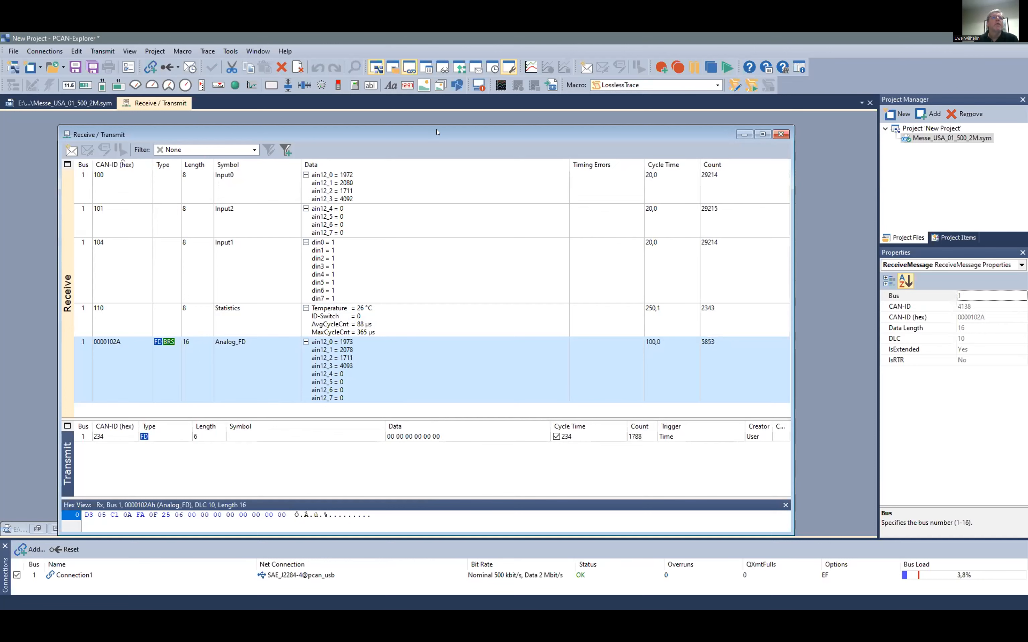
drag(434, 133, 431, 119)
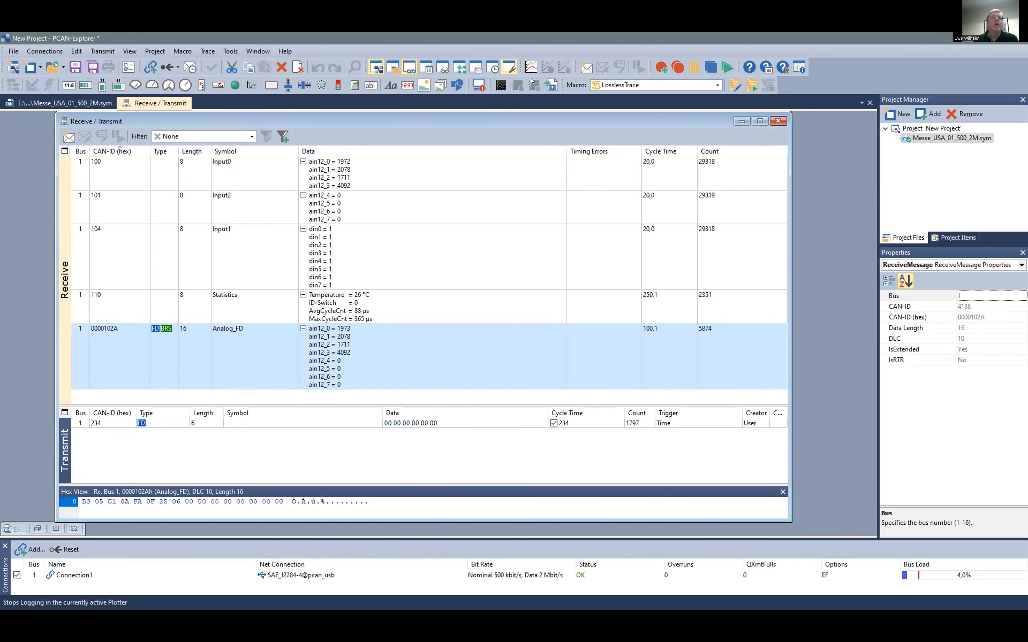
Record a trace of the CAN traffic, resize the tracer window to be narrower and taller, and stop the recording
click(661, 66)
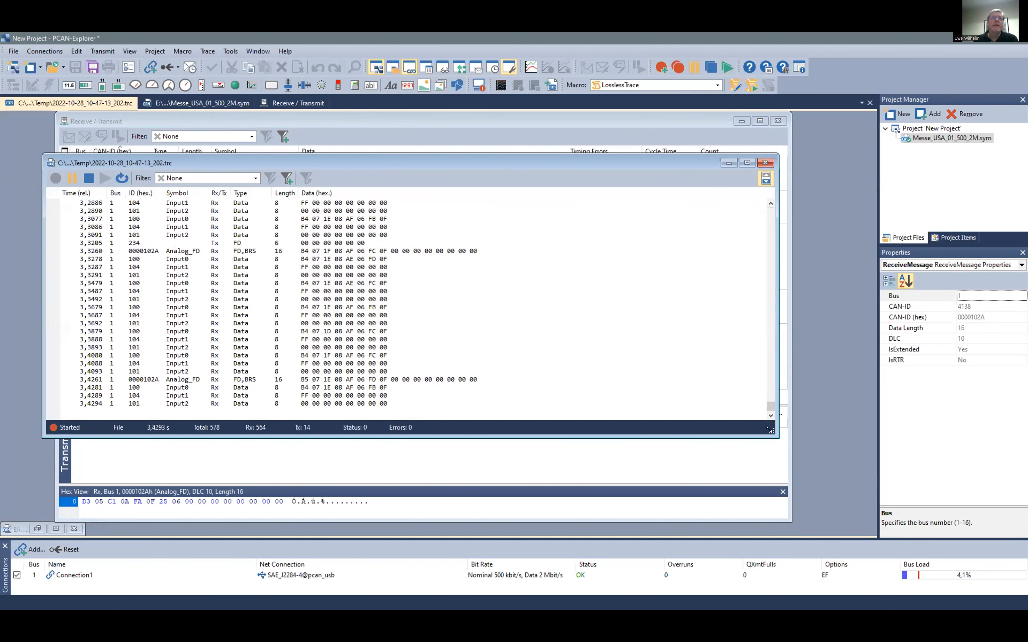
drag(771, 430, 639, 468)
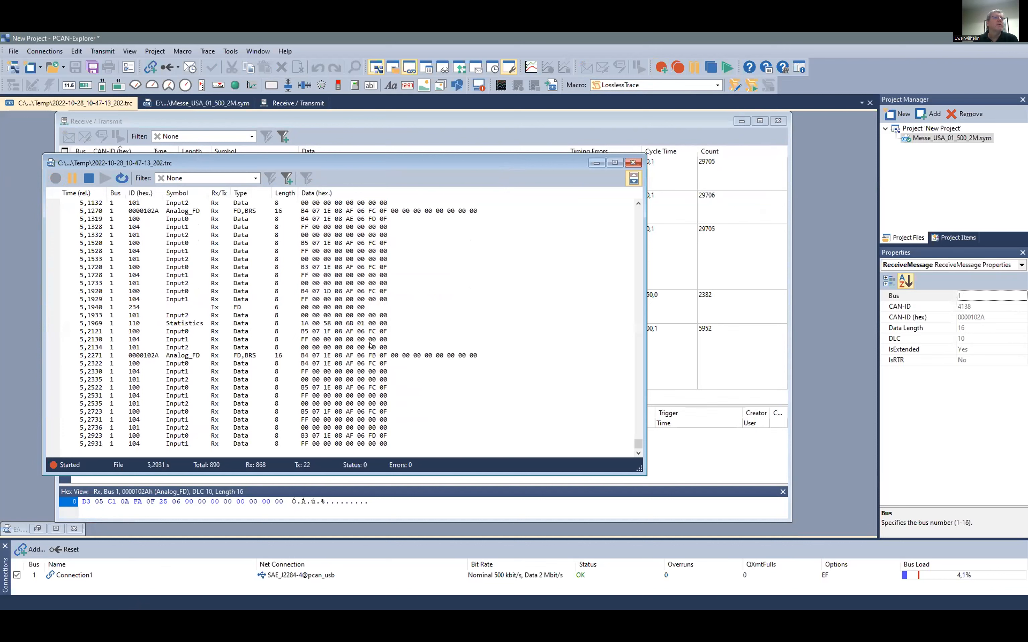
click(88, 178)
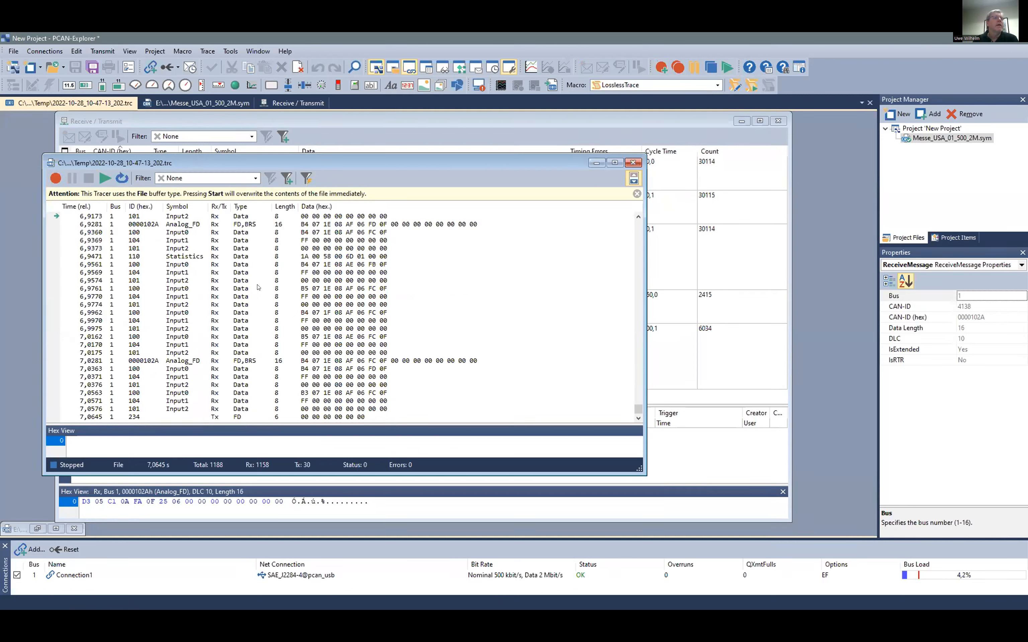
Reposition the tracer window and inspect the decoded variable values of a Statistics and an Analog_FD message in the trace
drag(408, 164, 817, 210)
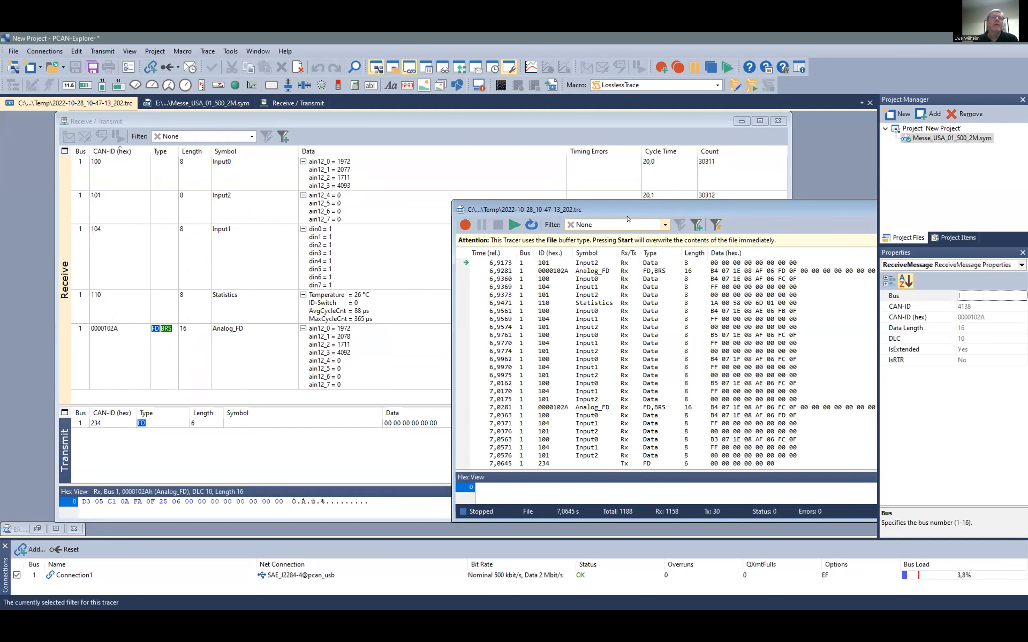
drag(626, 211, 421, 168)
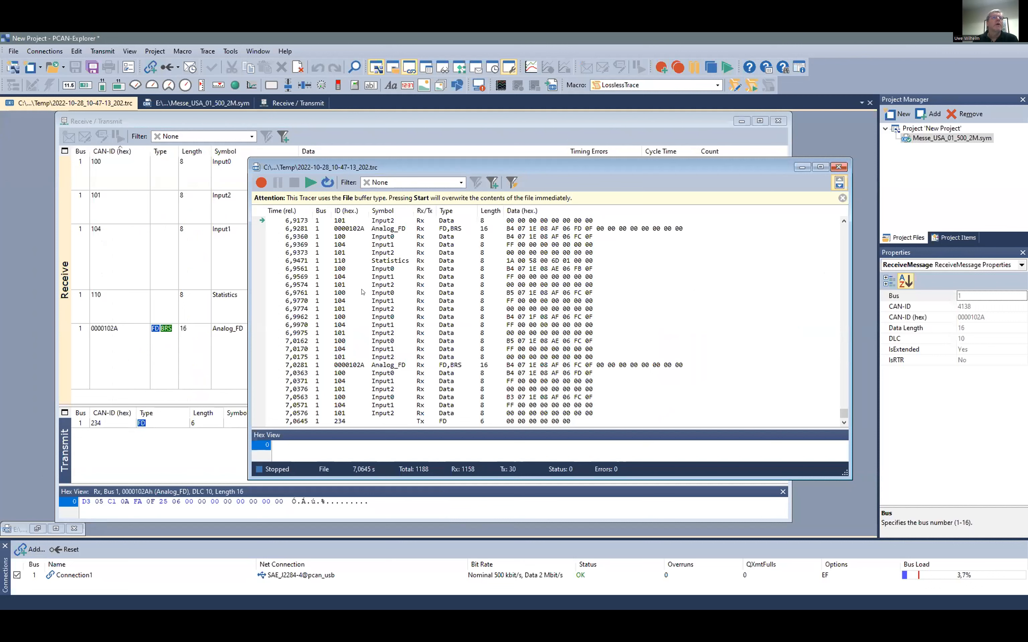
click(387, 260)
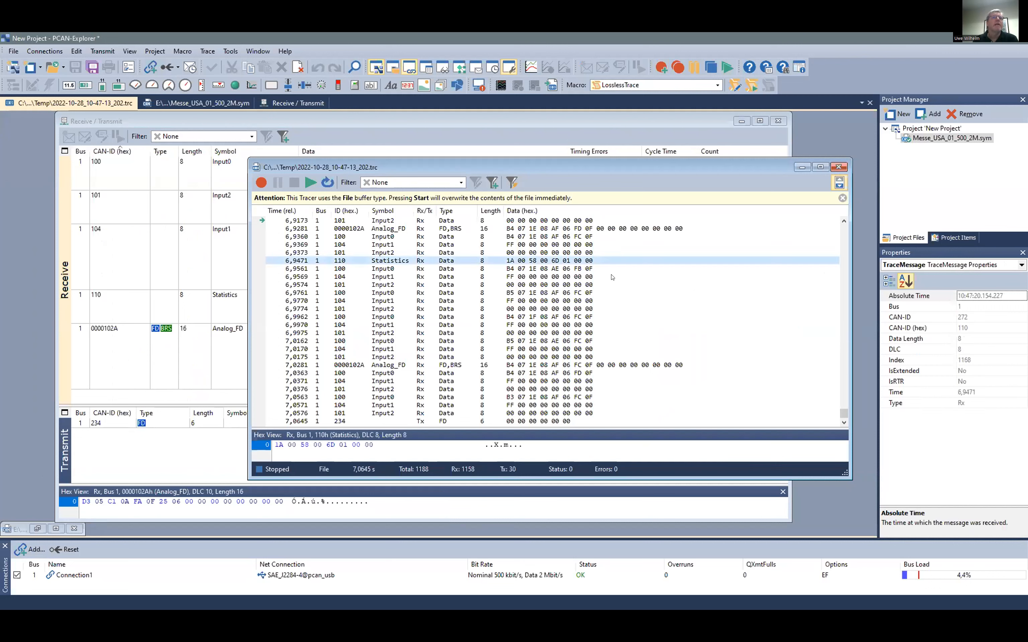
mouse_move(560, 261)
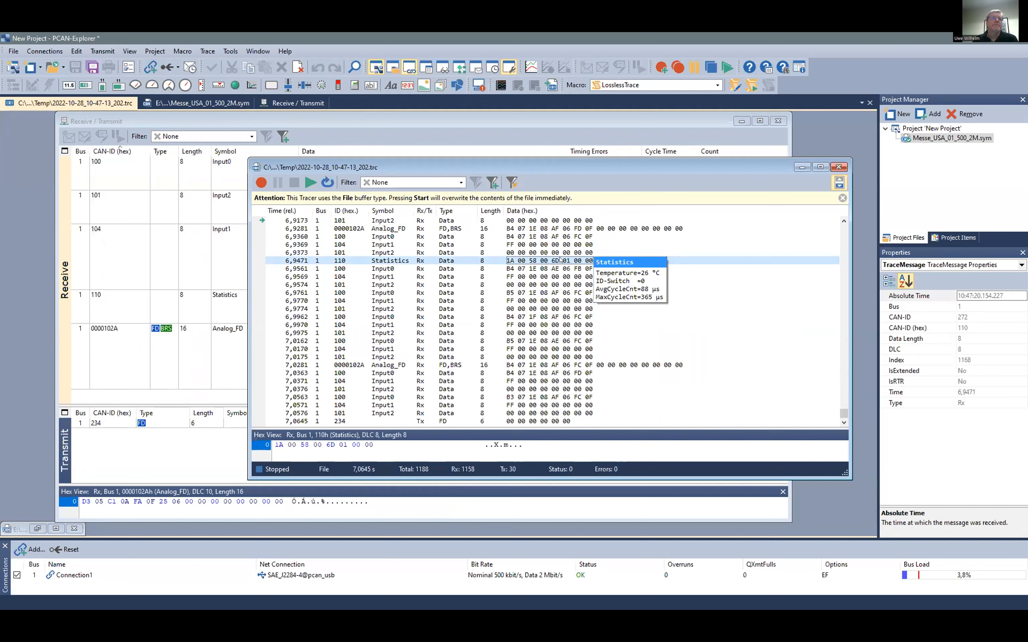
mouse_move(574, 346)
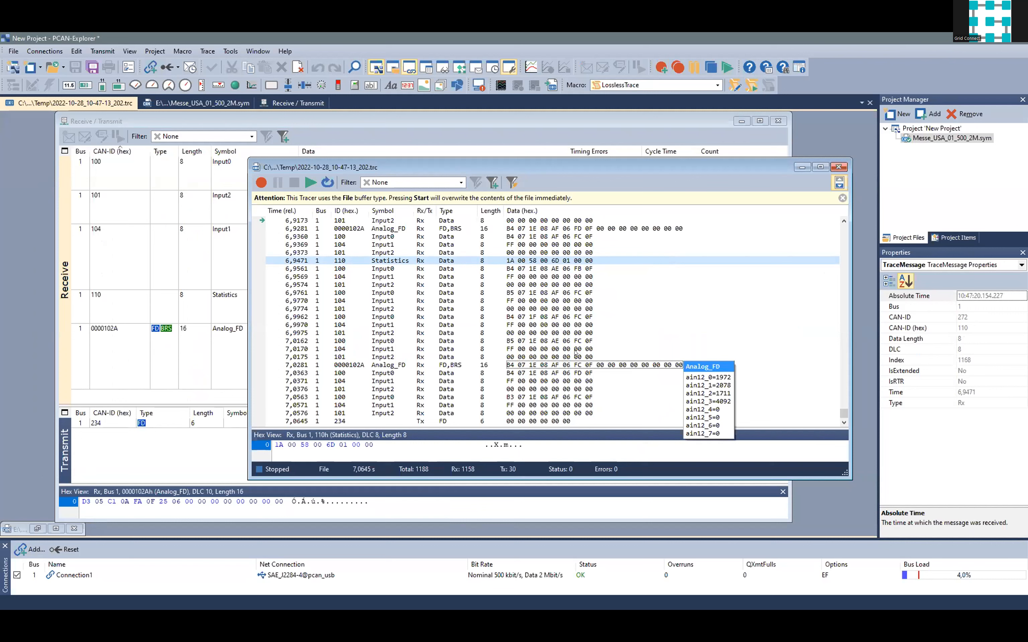
mouse_move(533, 222)
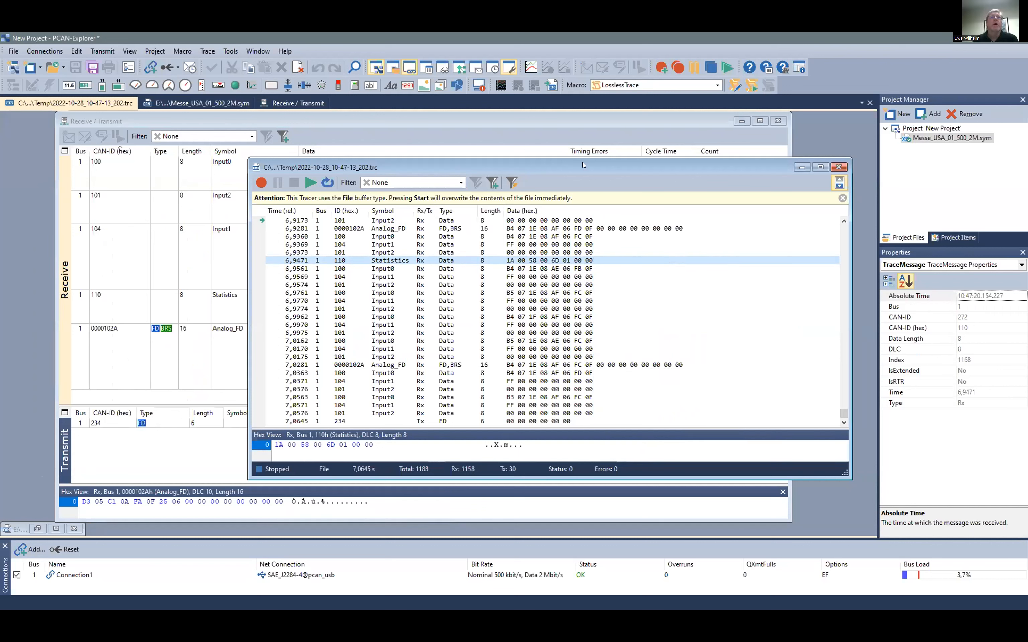
drag(579, 164, 518, 139)
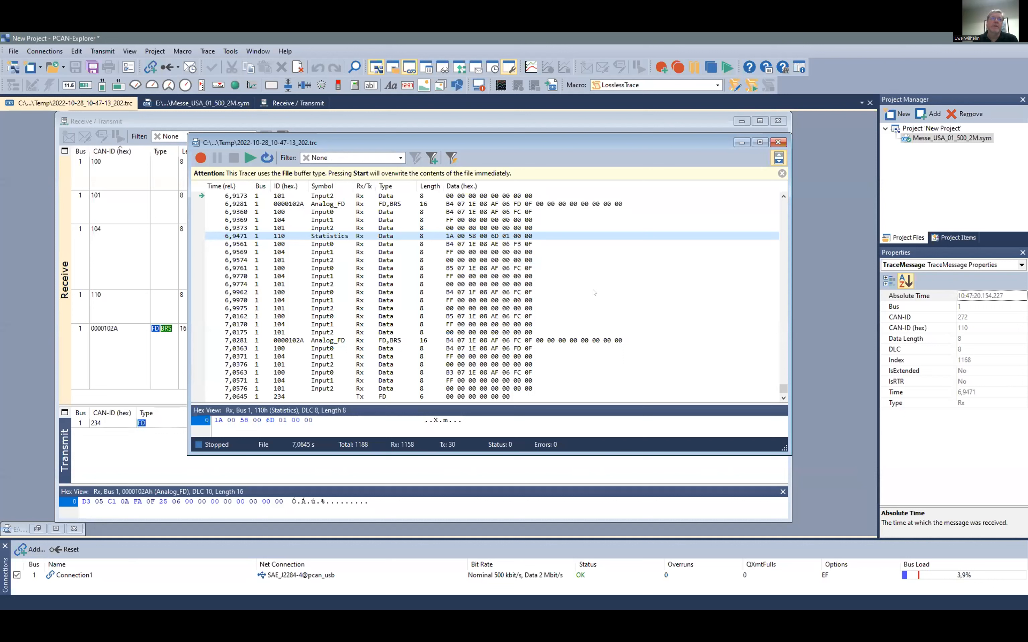
click(706, 81)
click(705, 82)
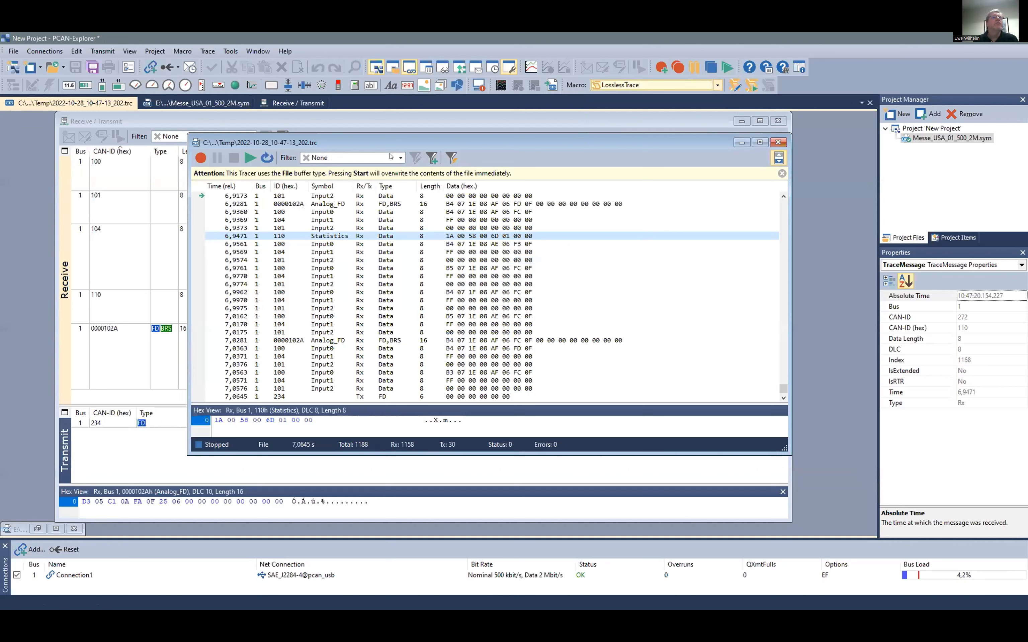
drag(373, 142, 425, 144)
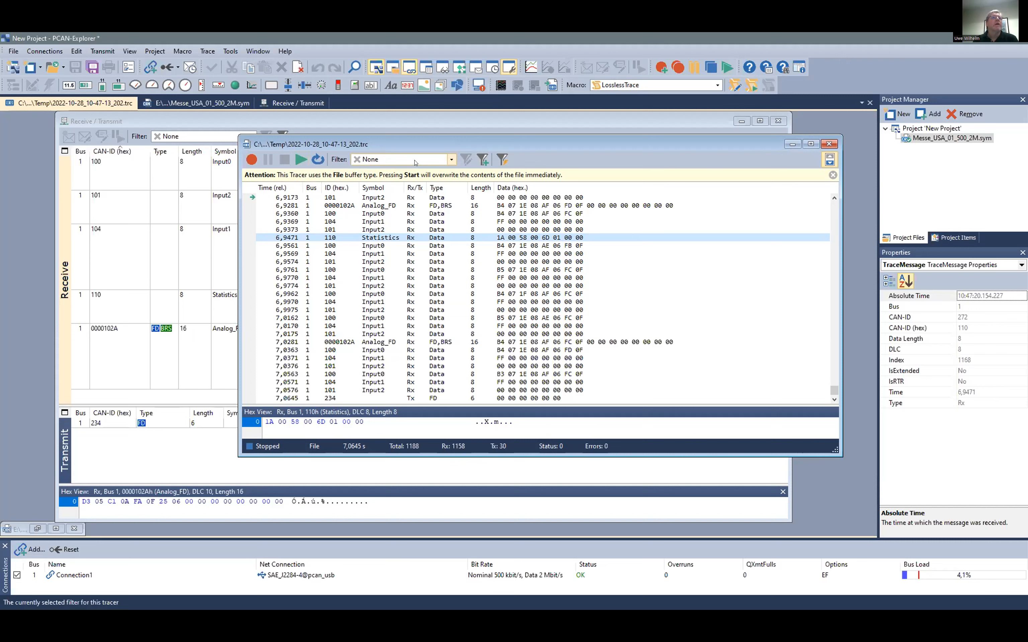
Add a tracer filter named Filter1 containing one filter item of type Options for all buses
click(483, 159)
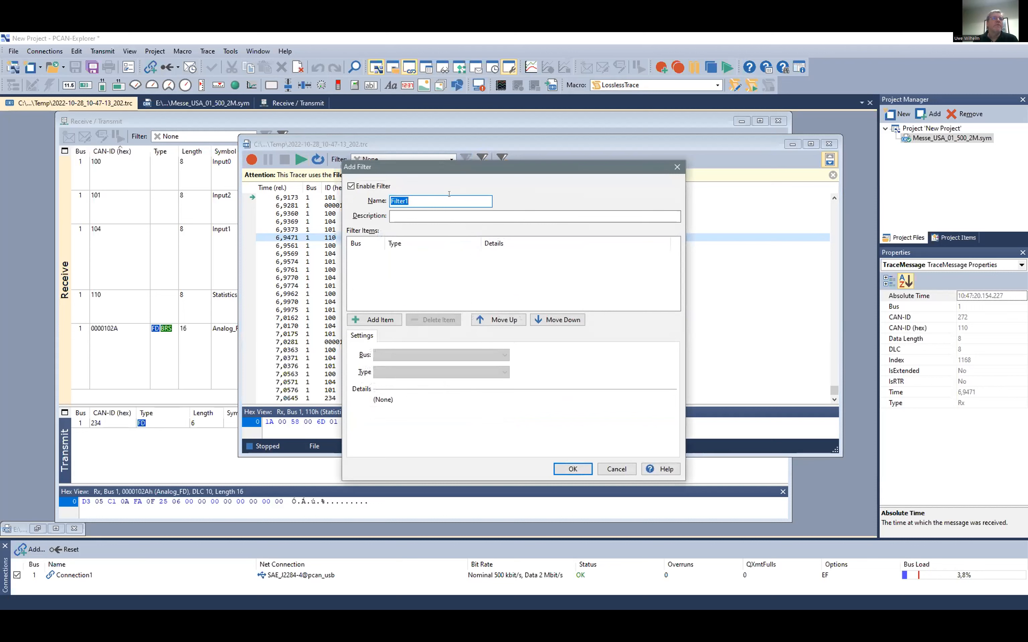
click(388, 320)
click(442, 258)
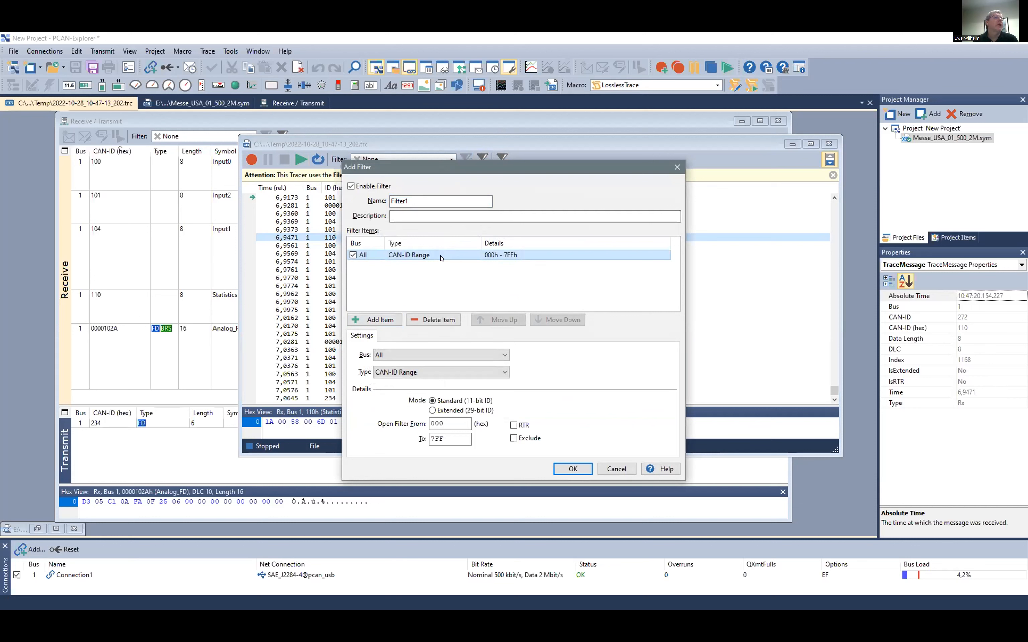
click(413, 356)
click(414, 356)
click(420, 373)
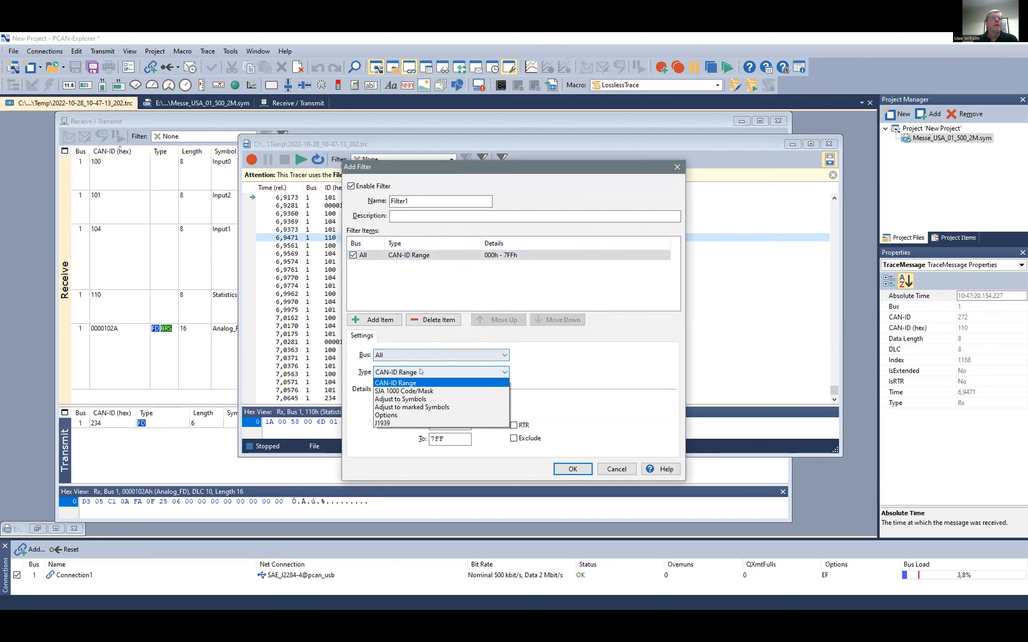
click(412, 414)
Restrict the filter item to Error Frames only, confirm the filter, and start recording the trace
click(377, 414)
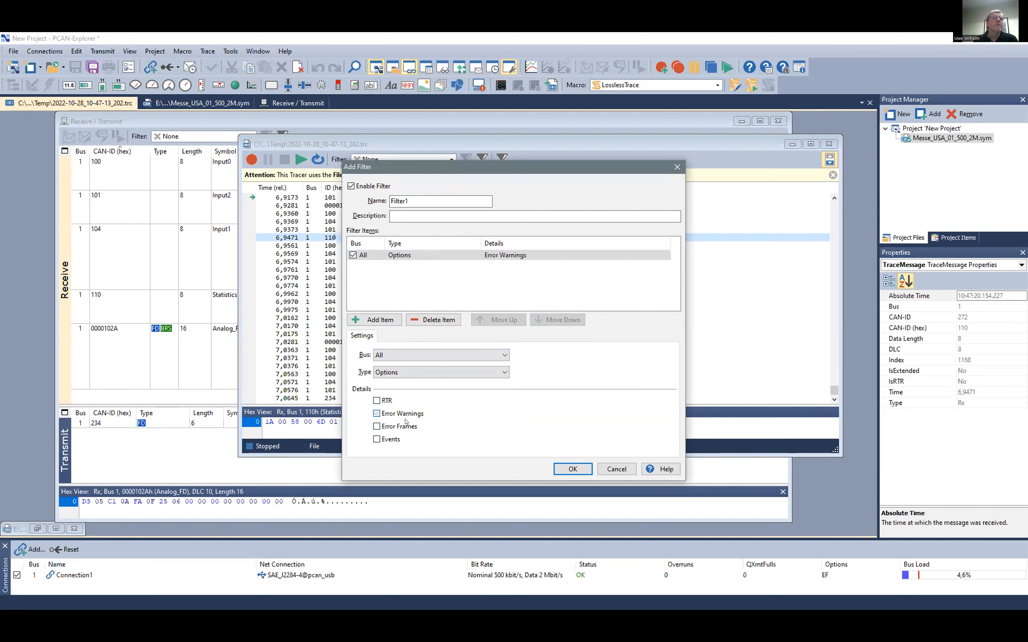
click(378, 428)
click(377, 414)
click(572, 469)
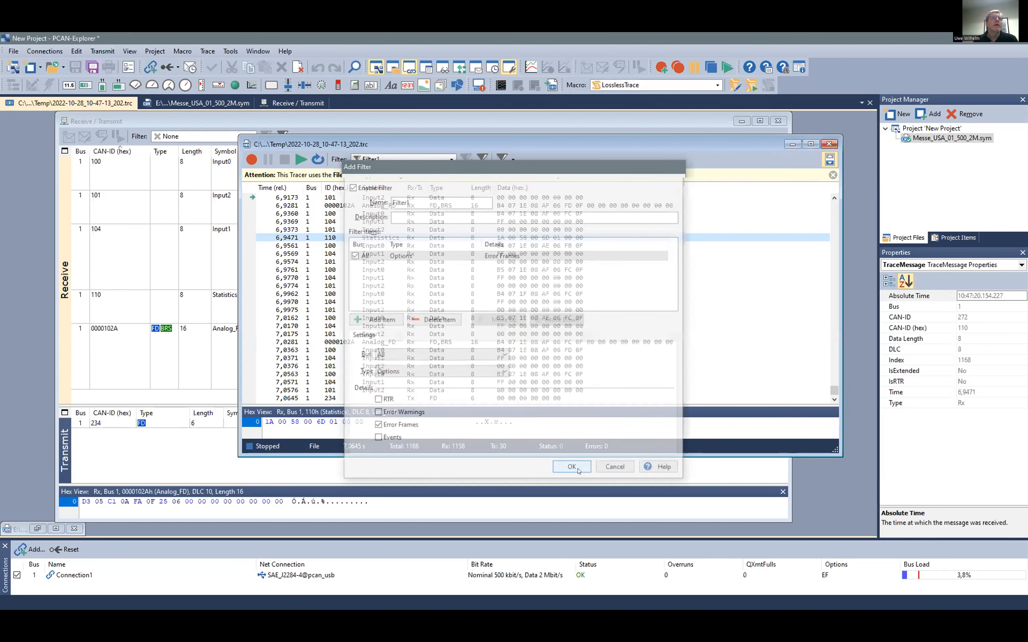
click(252, 159)
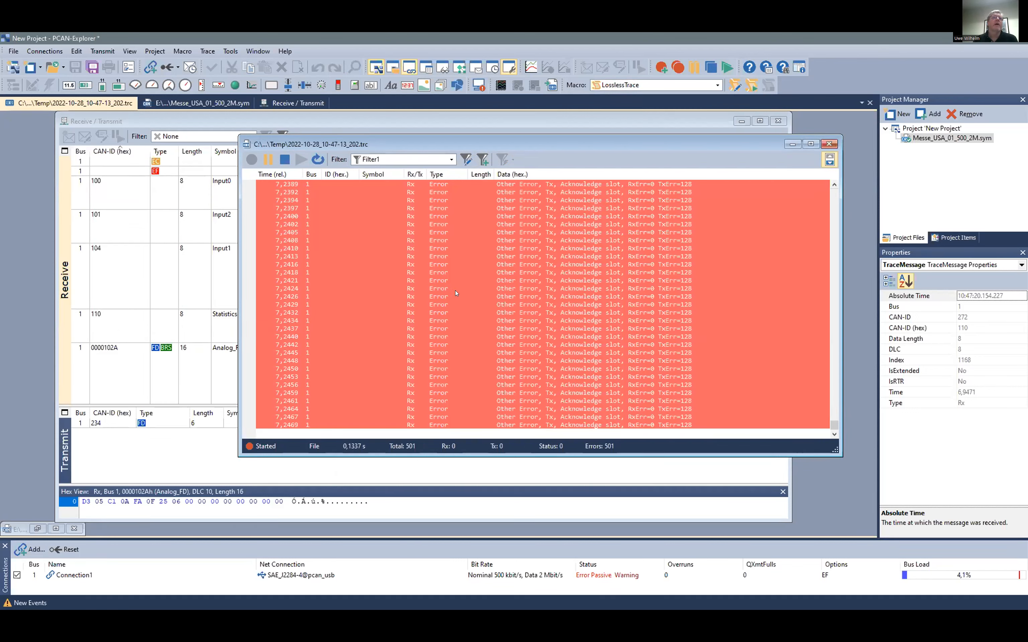
Examine the time stamps and error details of the recorded error frames in the trace
click(574, 305)
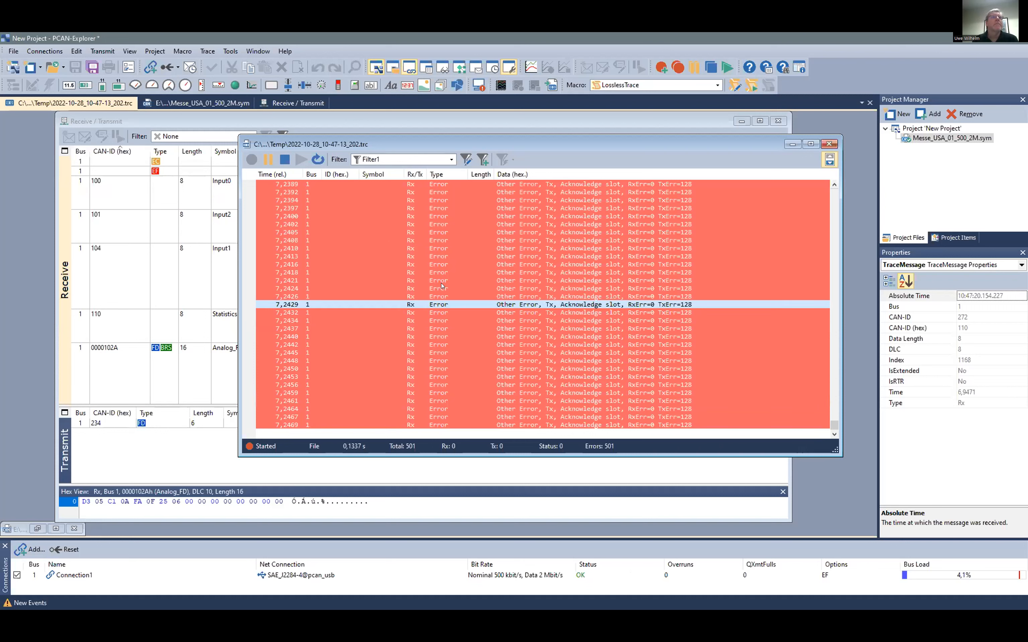
scroll(446, 293, up, 4)
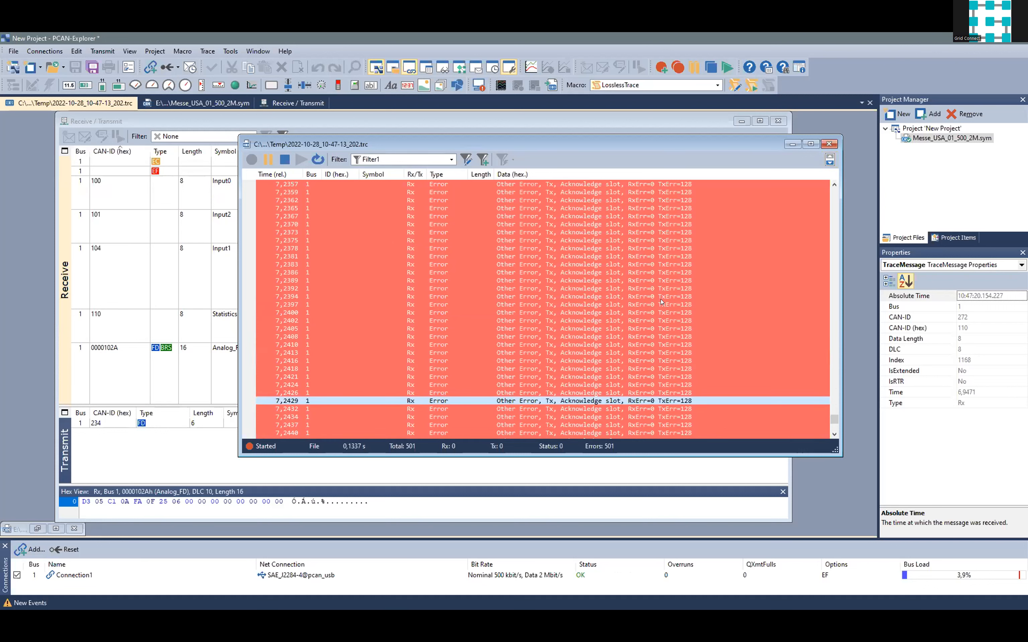
scroll(595, 301, down, 4)
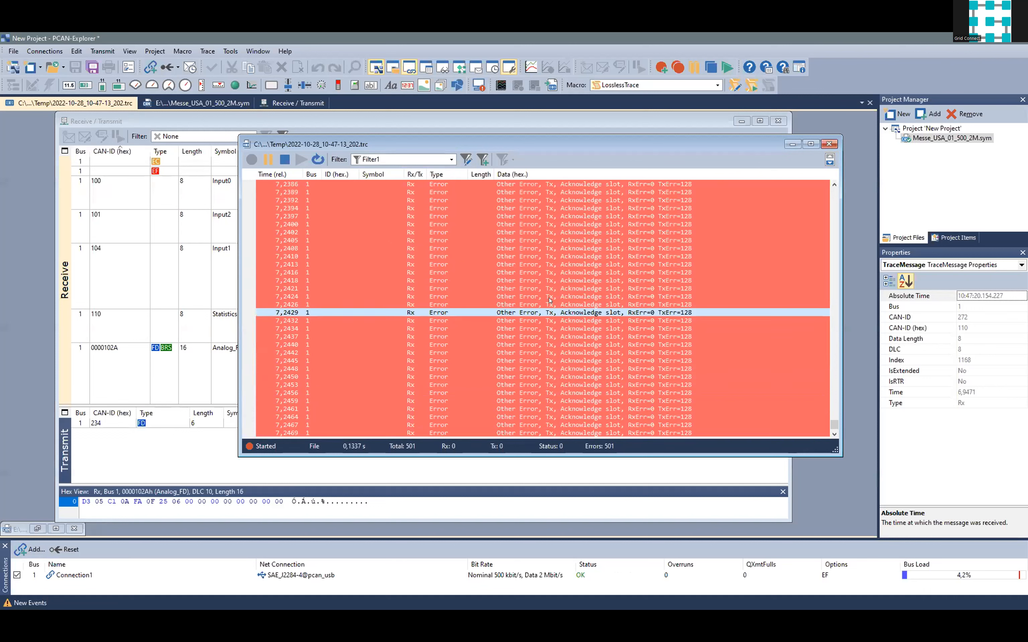
scroll(545, 300, up, 2)
scroll(345, 236, up, 3)
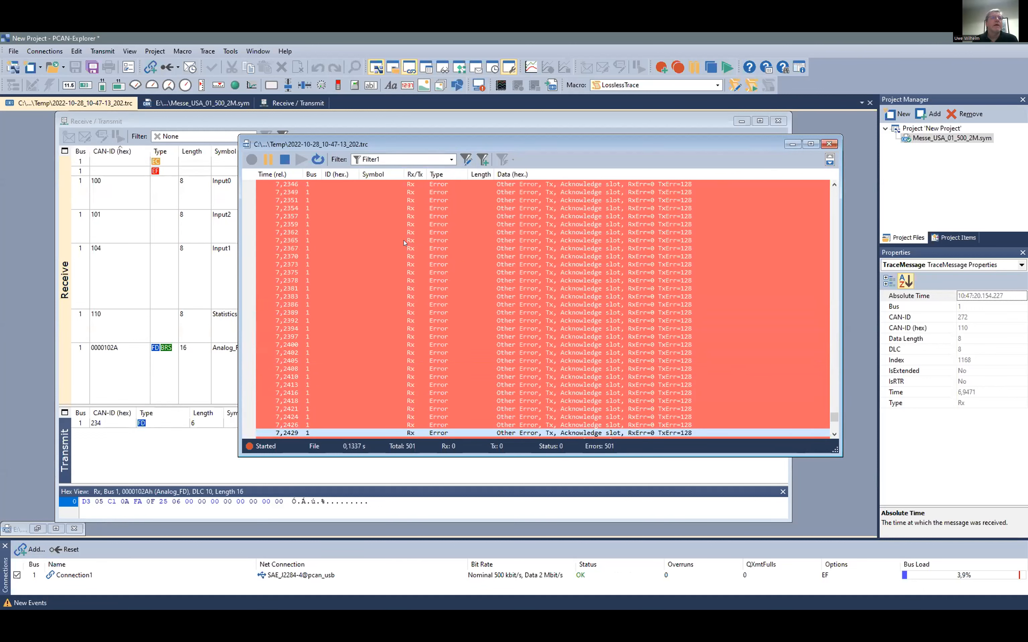
scroll(404, 243, up, 5)
click(299, 185)
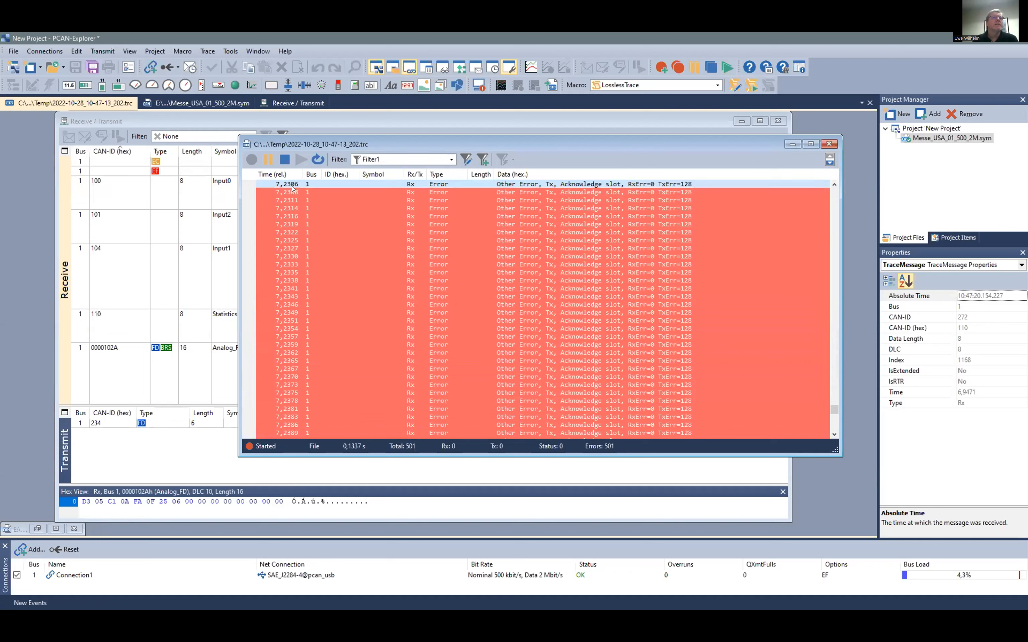
click(295, 192)
click(290, 200)
click(287, 209)
click(289, 216)
click(292, 233)
click(544, 241)
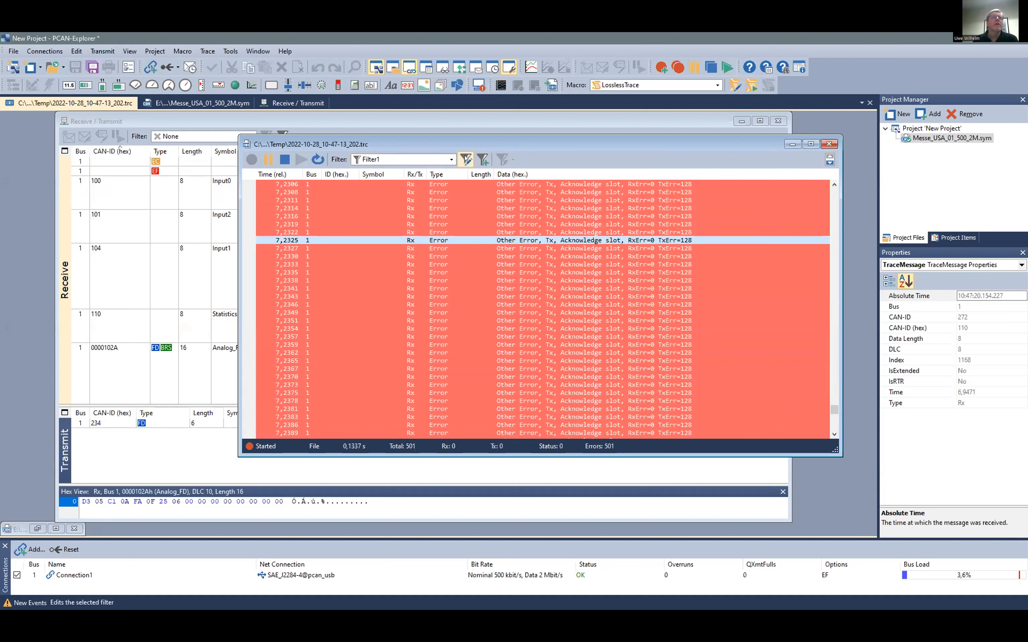
Set the tracer filter to None, restart the recording to capture all messages, and stop it
click(431, 160)
click(431, 171)
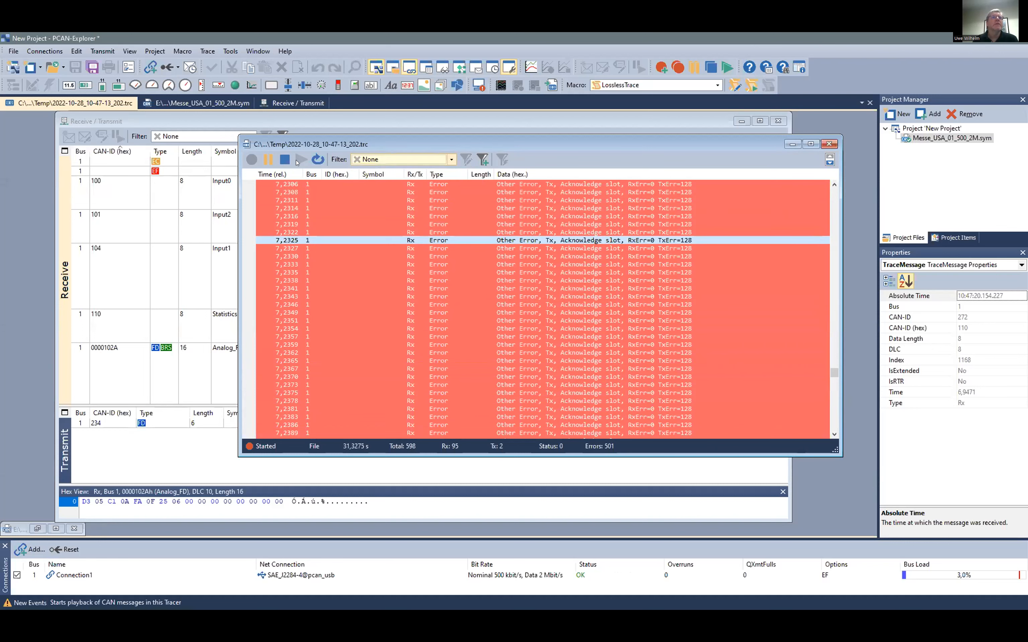
click(285, 160)
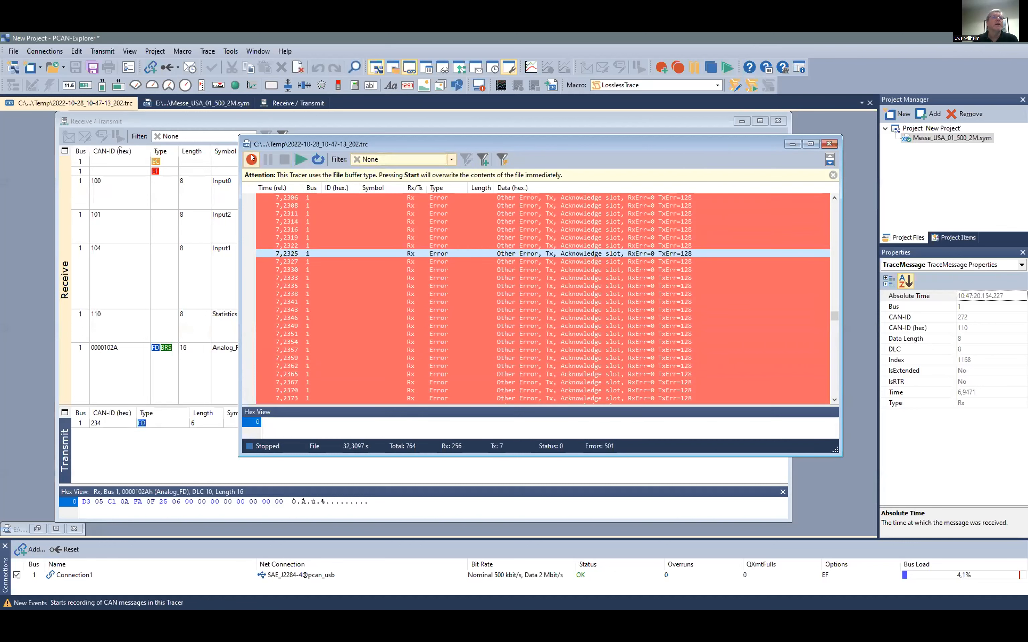
click(252, 160)
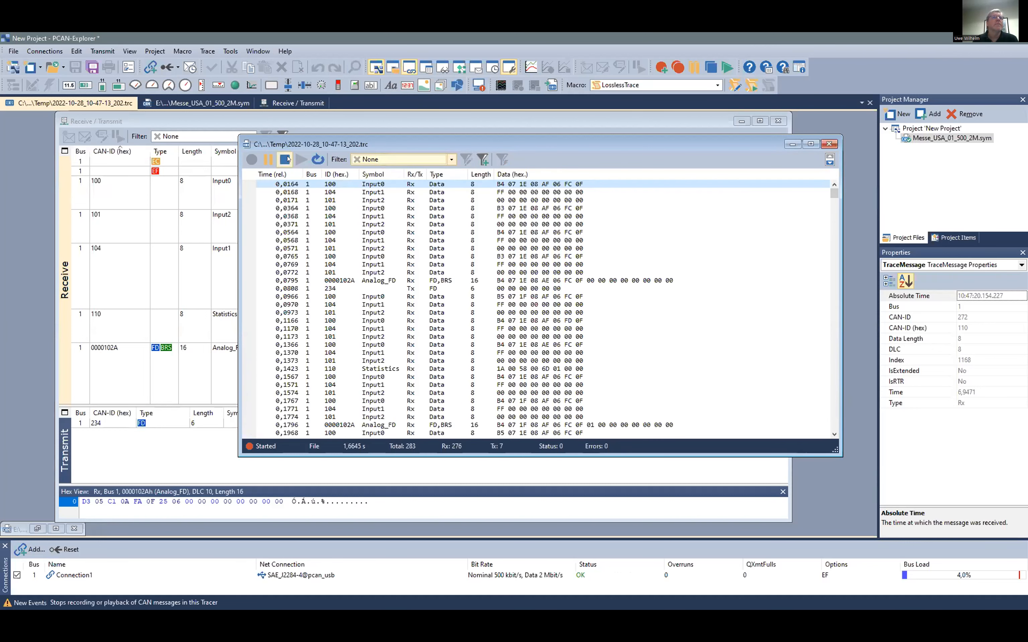
click(275, 160)
Examine the relative time stamps of successive messages in the new trace, down to the first Analog_FD message
click(294, 214)
click(294, 221)
click(294, 231)
click(294, 238)
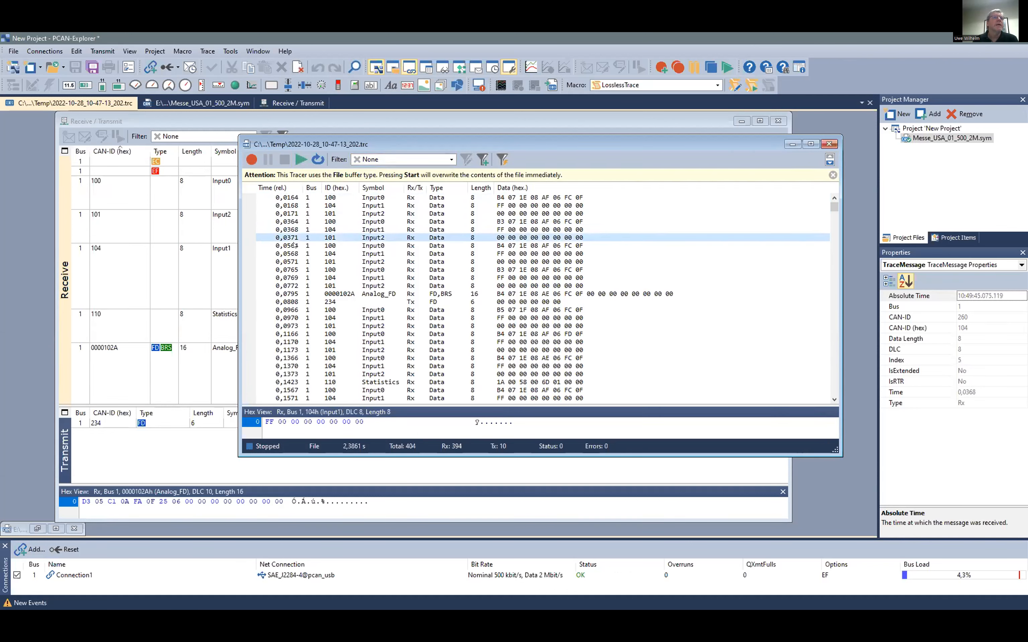
click(293, 246)
click(293, 255)
click(294, 263)
click(293, 271)
click(293, 278)
click(292, 293)
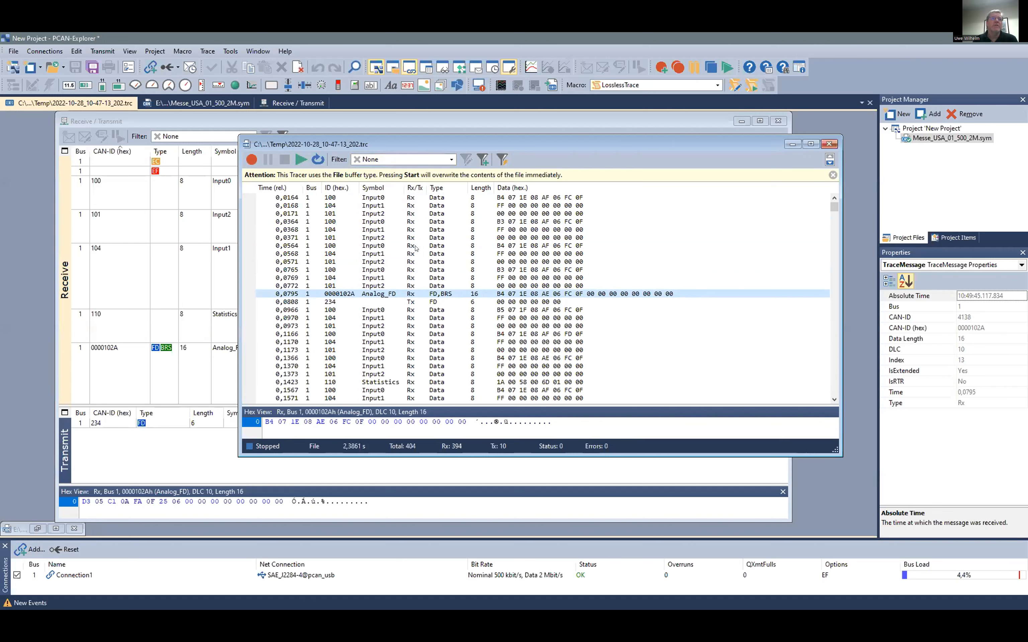
drag(293, 197, 387, 269)
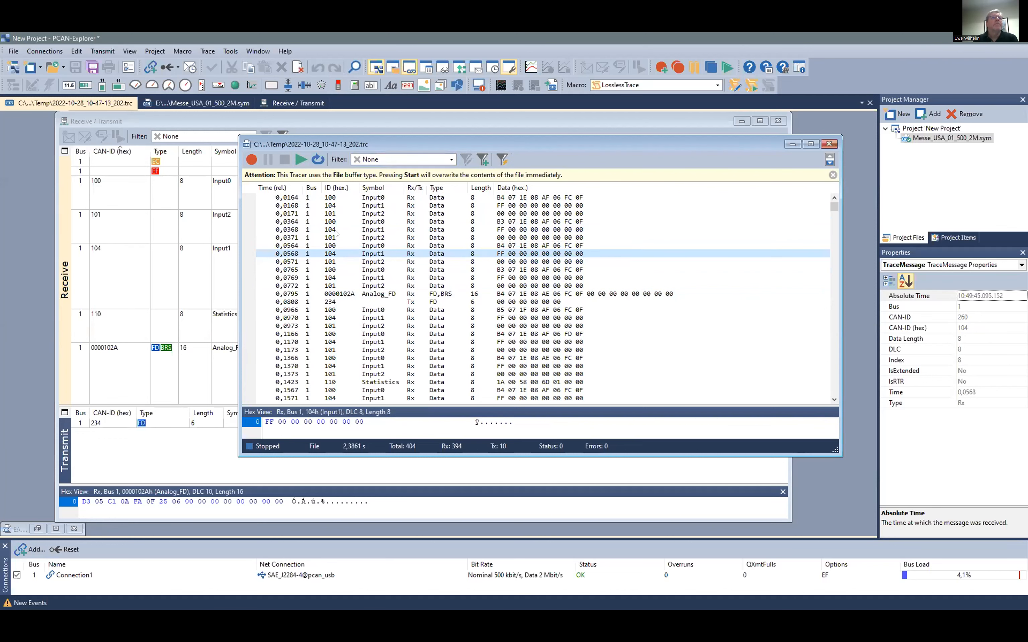
Open the data export for the recorded trace and view its Messages - Text options
drag(434, 147, 289, 144)
click(13, 51)
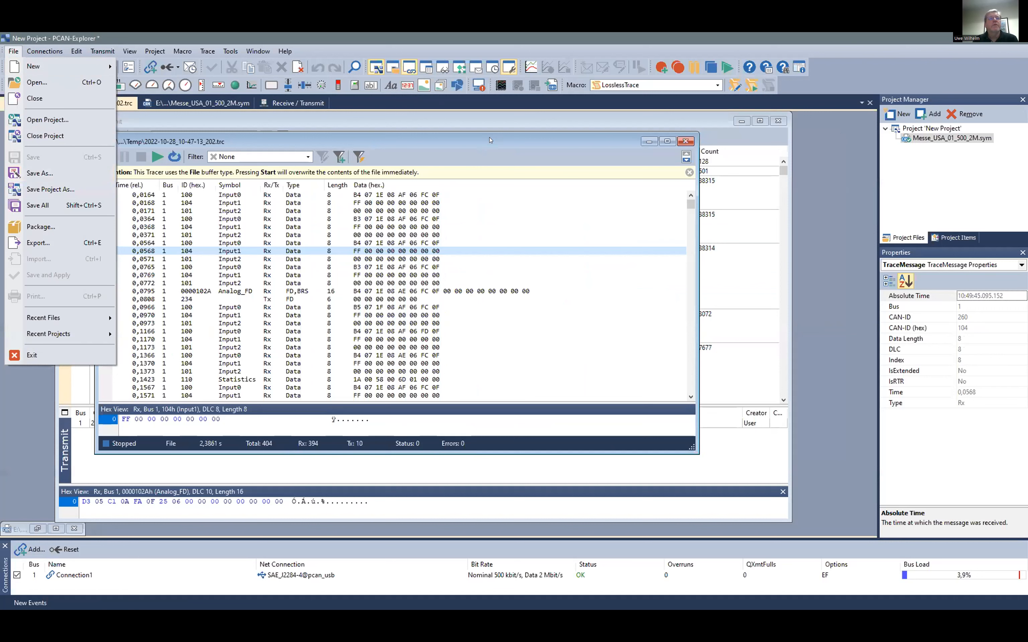
click(583, 133)
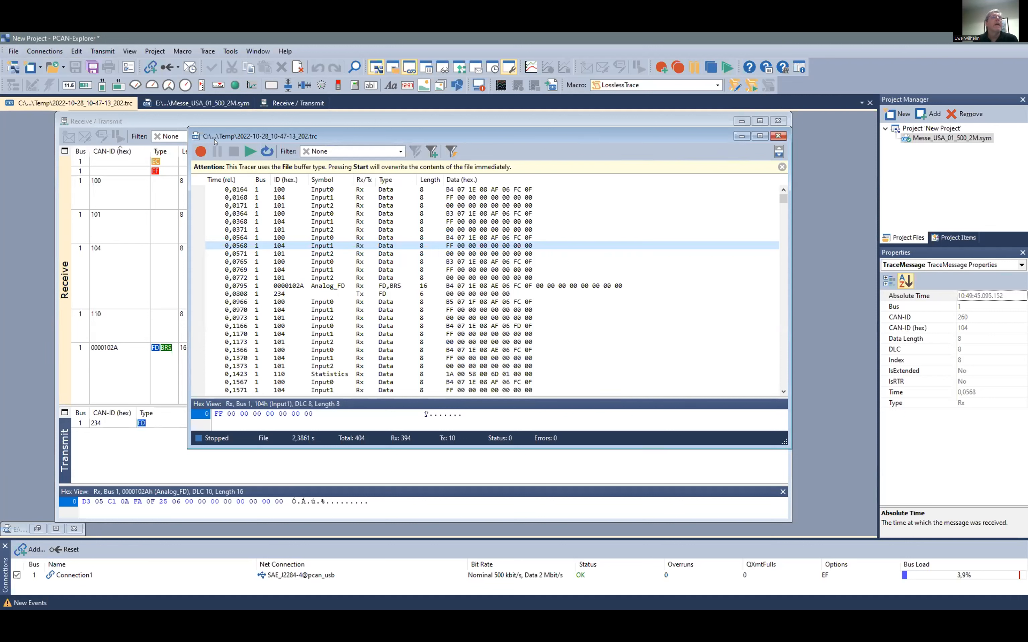
click(12, 52)
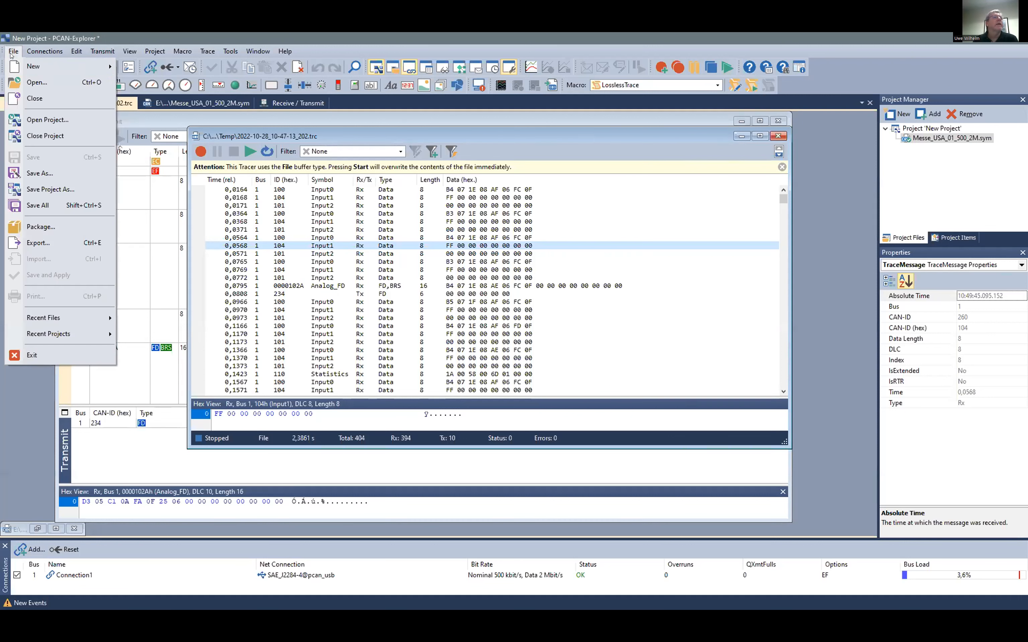
click(61, 242)
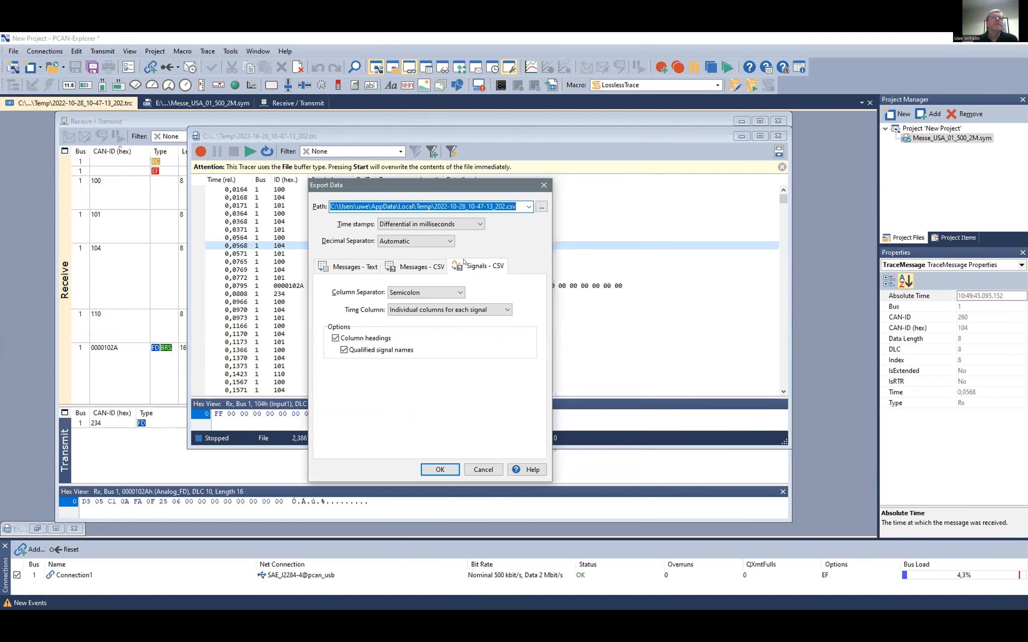
click(522, 208)
click(354, 267)
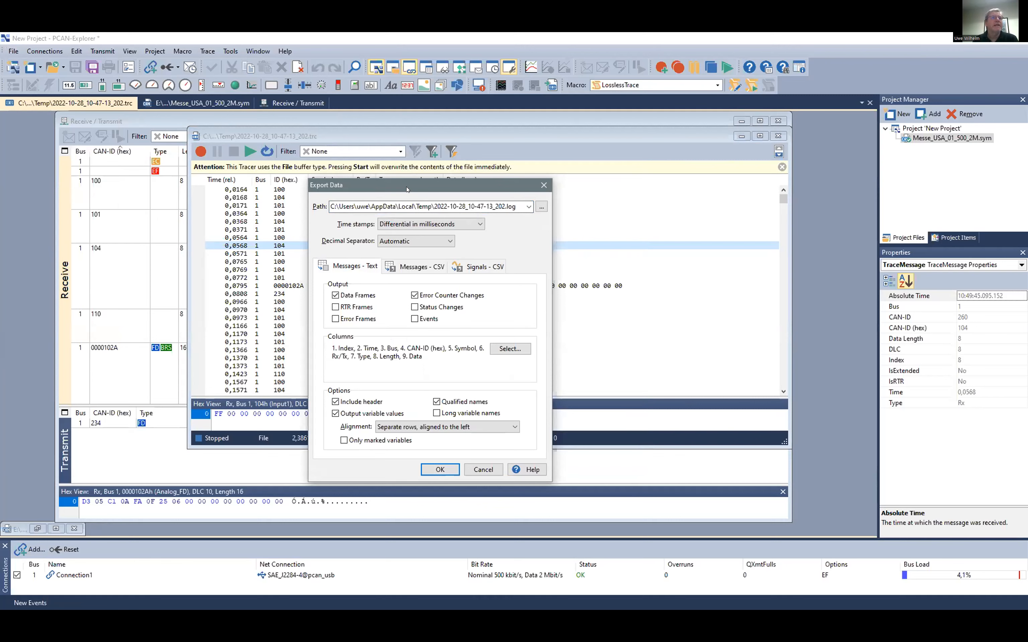
Review the Messages - CSV and Signals - CSV export options, and leave the export without exporting
drag(406, 190, 573, 153)
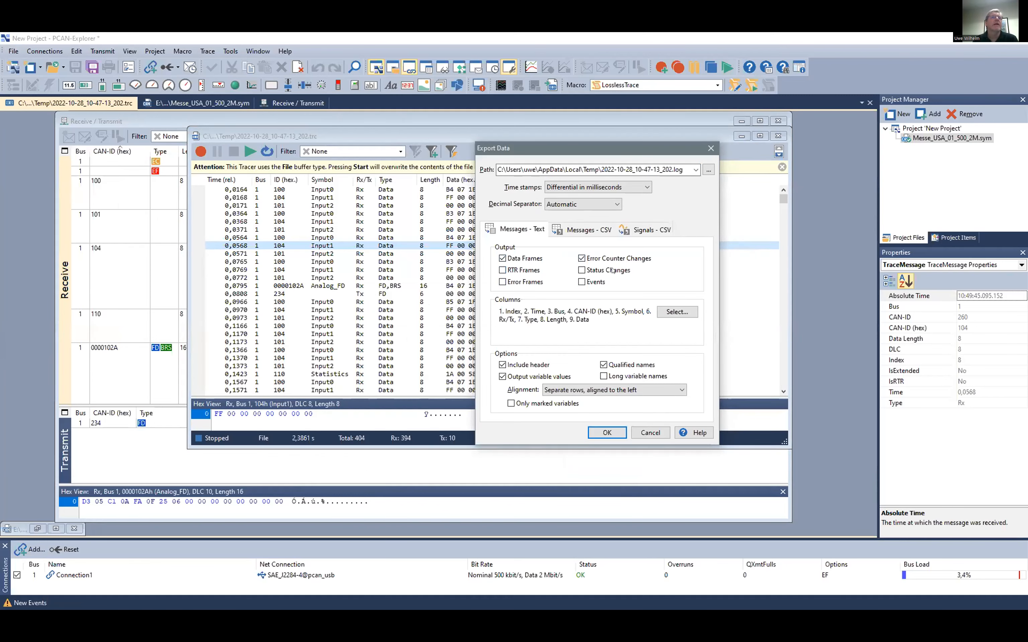
click(588, 230)
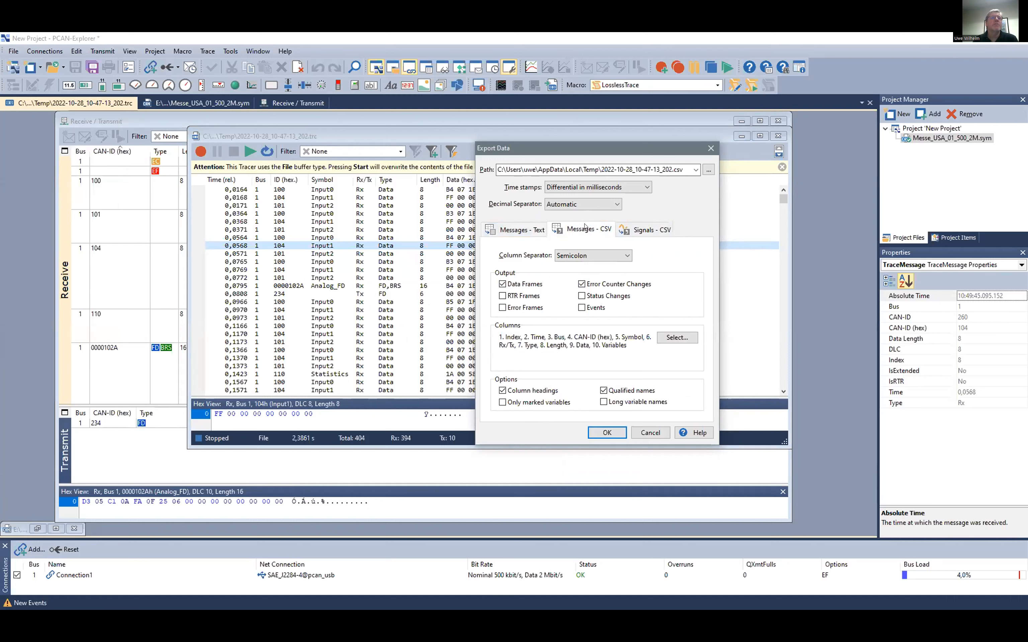
click(646, 232)
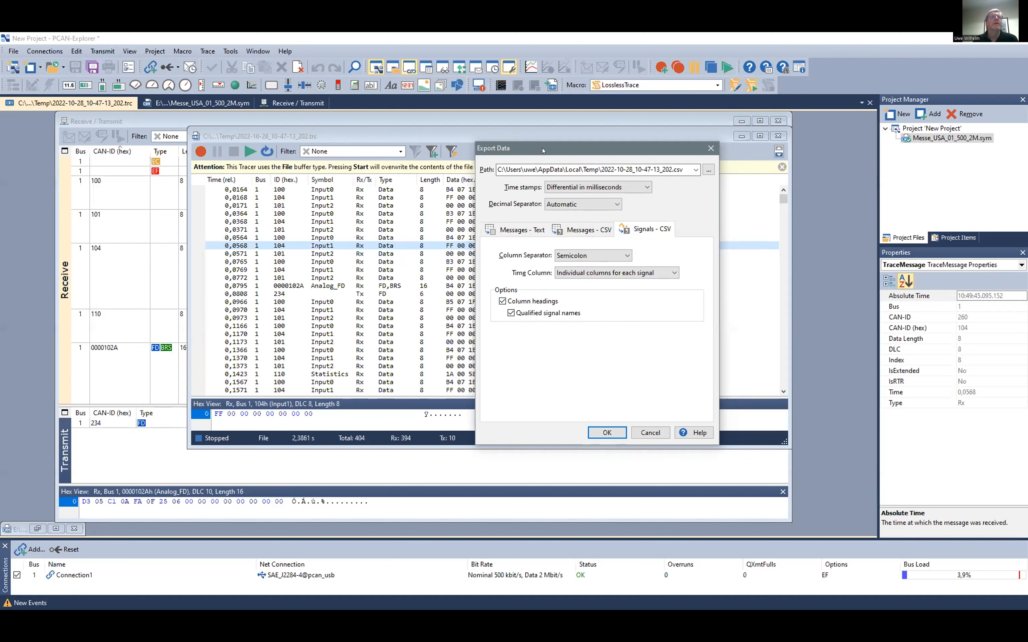
drag(543, 150, 527, 284)
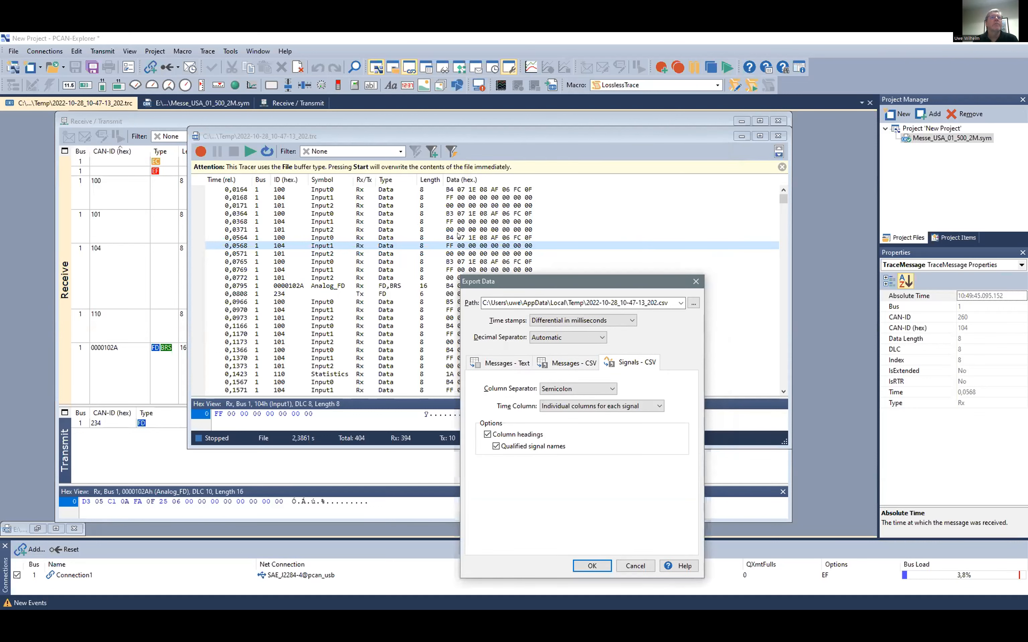
drag(557, 283, 522, 161)
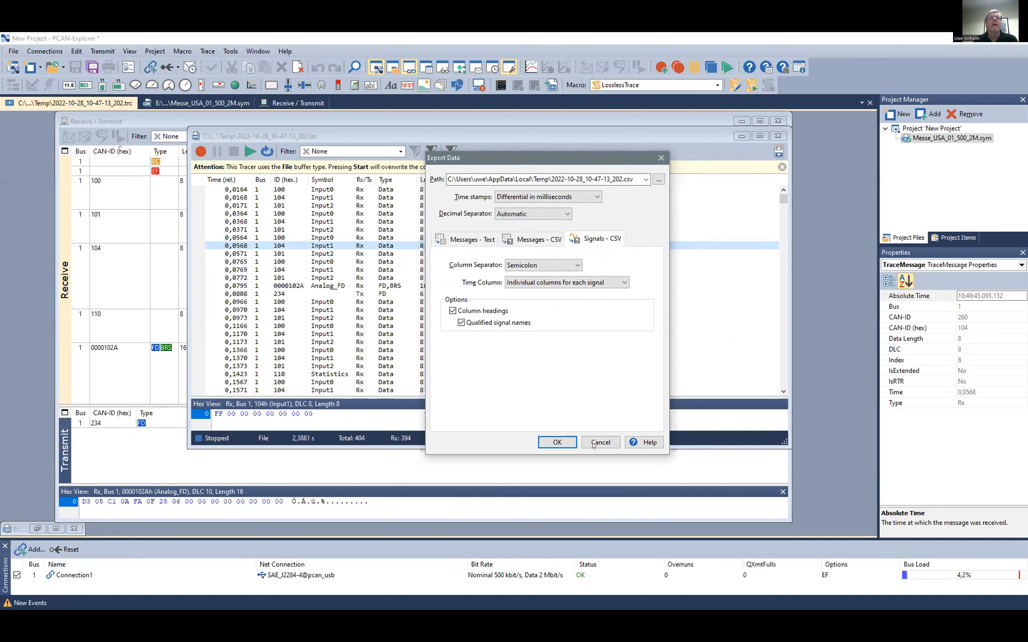
click(602, 440)
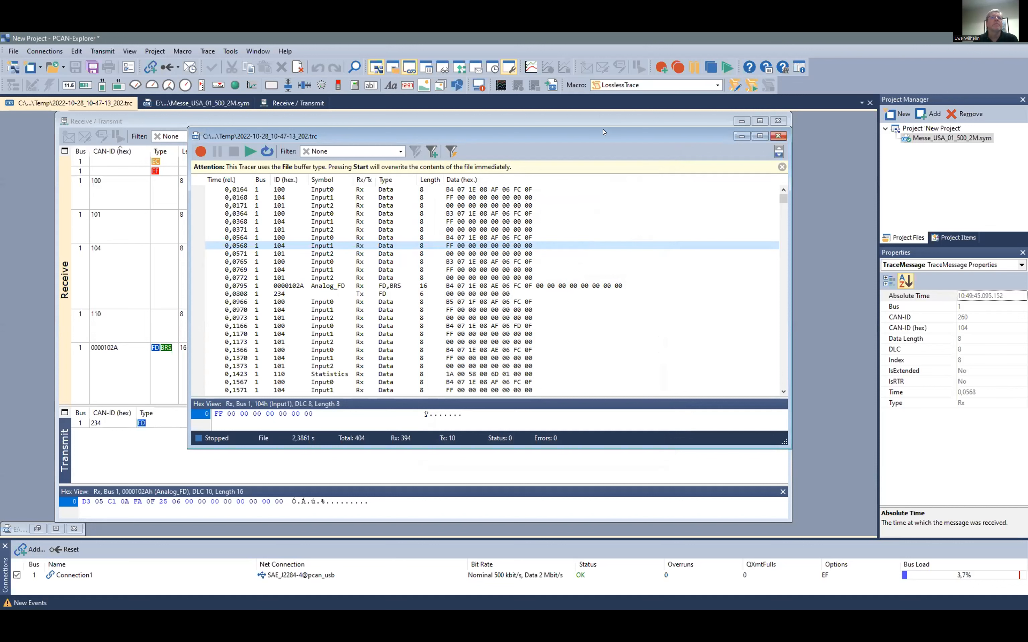
drag(767, 141, 793, 132)
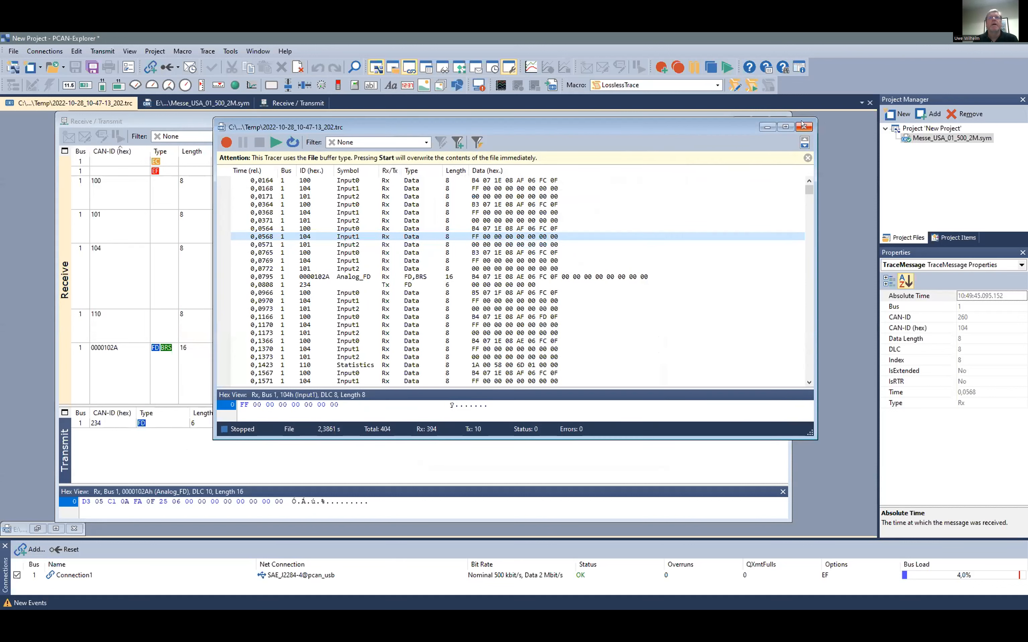
drag(647, 129, 581, 136)
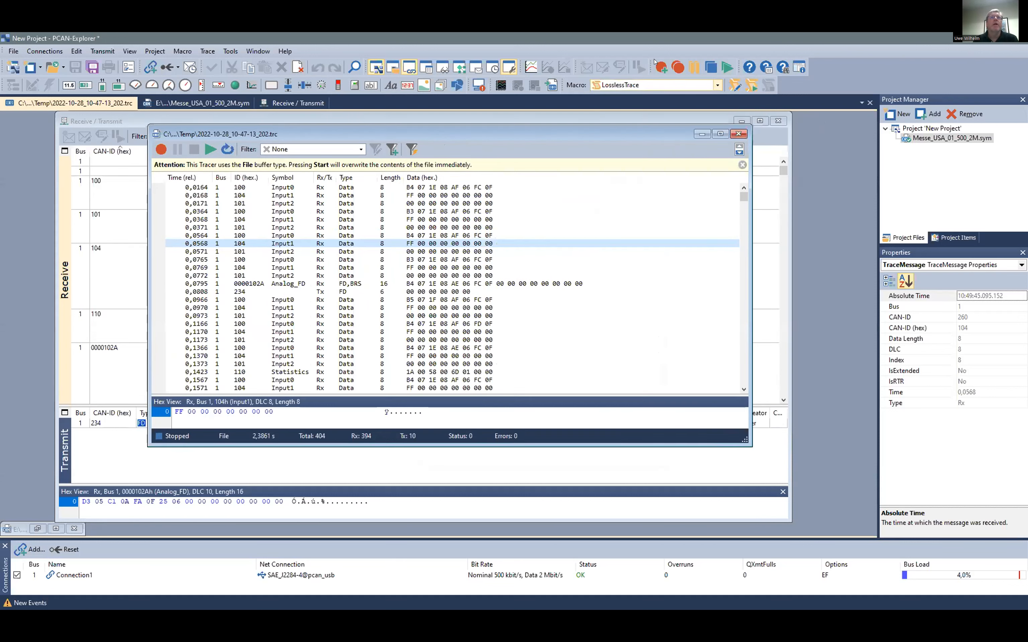
Start recording a new trace, then shrink its window and place it beside the earlier trace
click(662, 68)
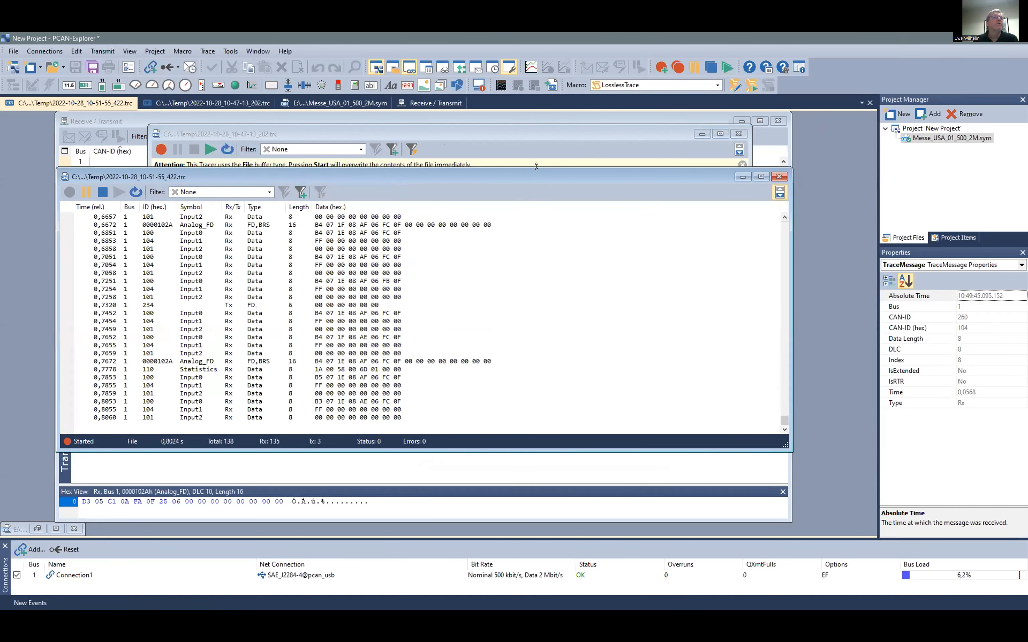
mouse_move(792, 168)
mouse_down()
mouse_move(791, 207)
mouse_move(554, 196)
mouse_up()
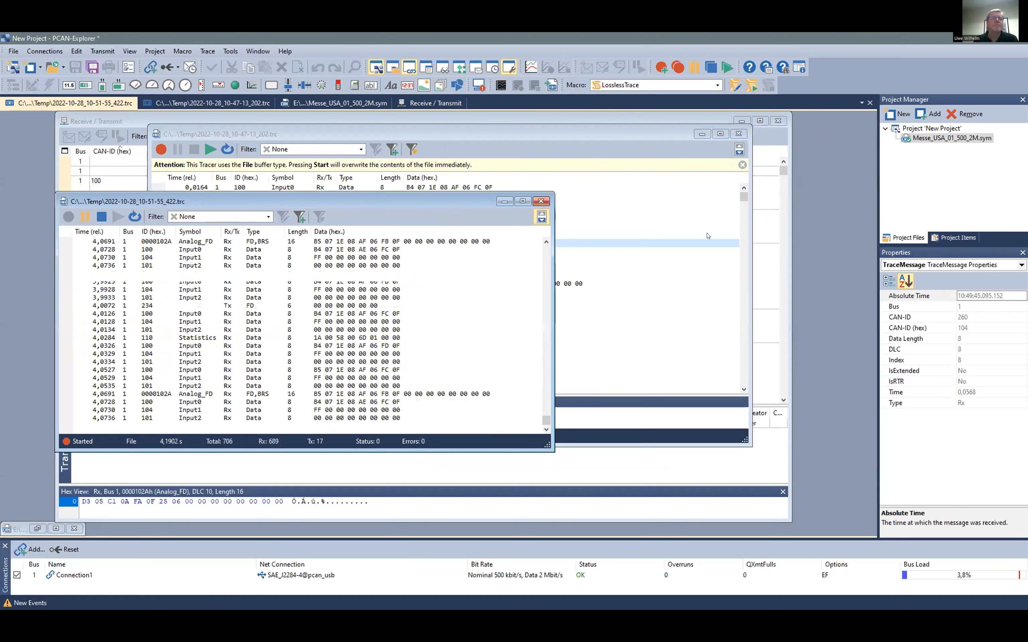
drag(420, 197, 708, 237)
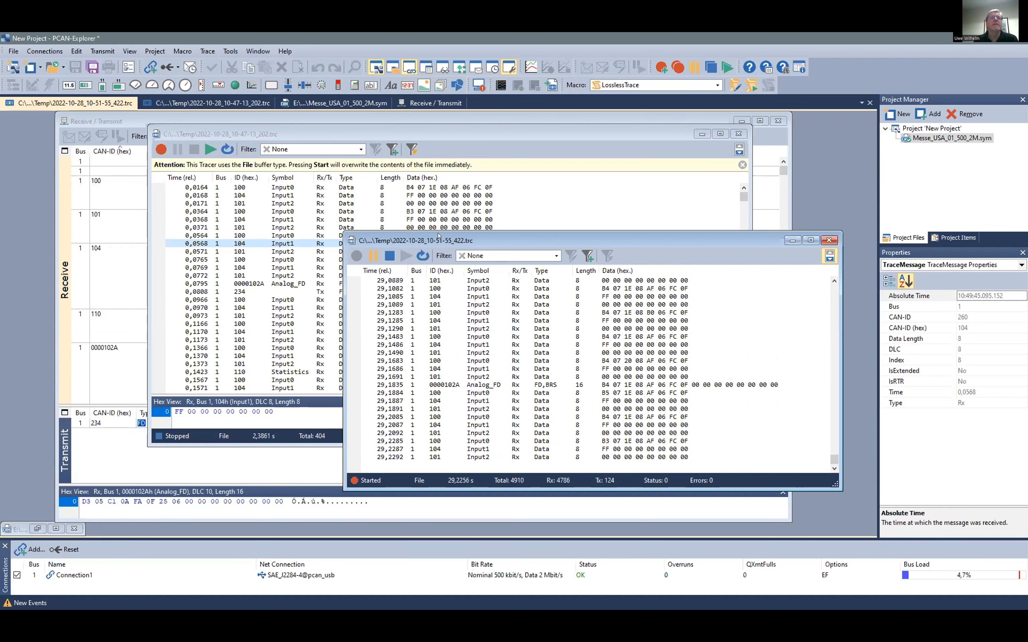
Close both trace windows and reset the message lists and counters in Receive / Transmit
click(828, 241)
click(738, 134)
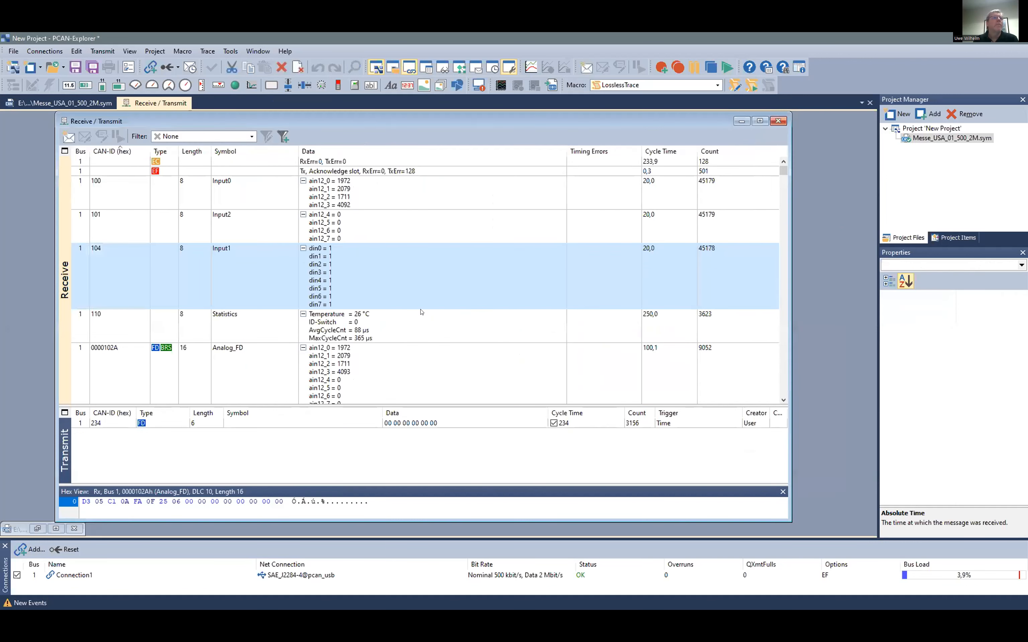
click(351, 274)
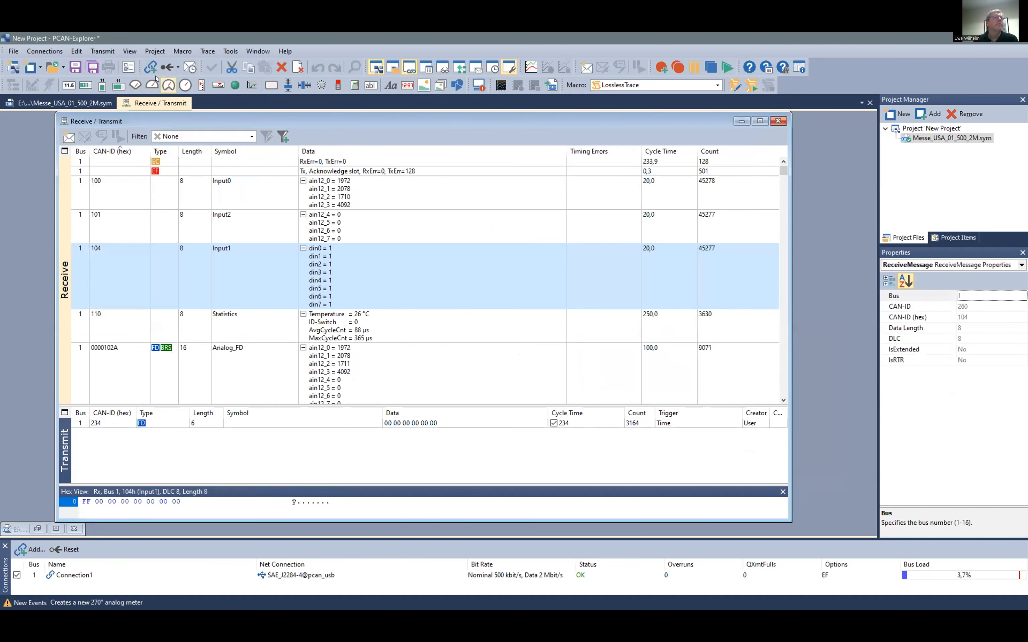
click(167, 67)
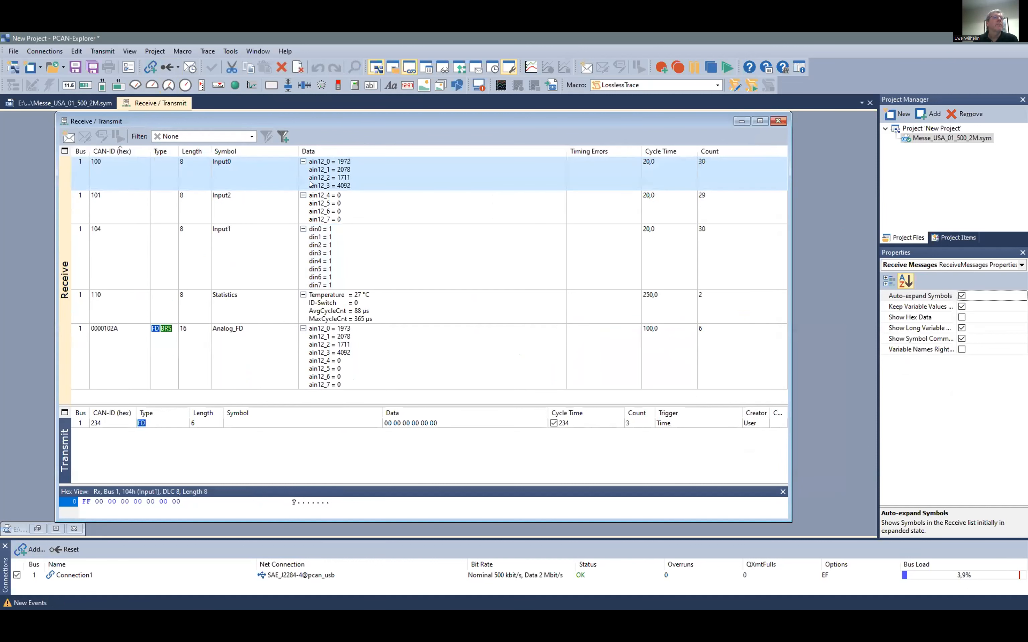
Collapse and re-expand the Input1 signals in the receive list, and inspect the Analog_FD and Input0 messages
click(429, 241)
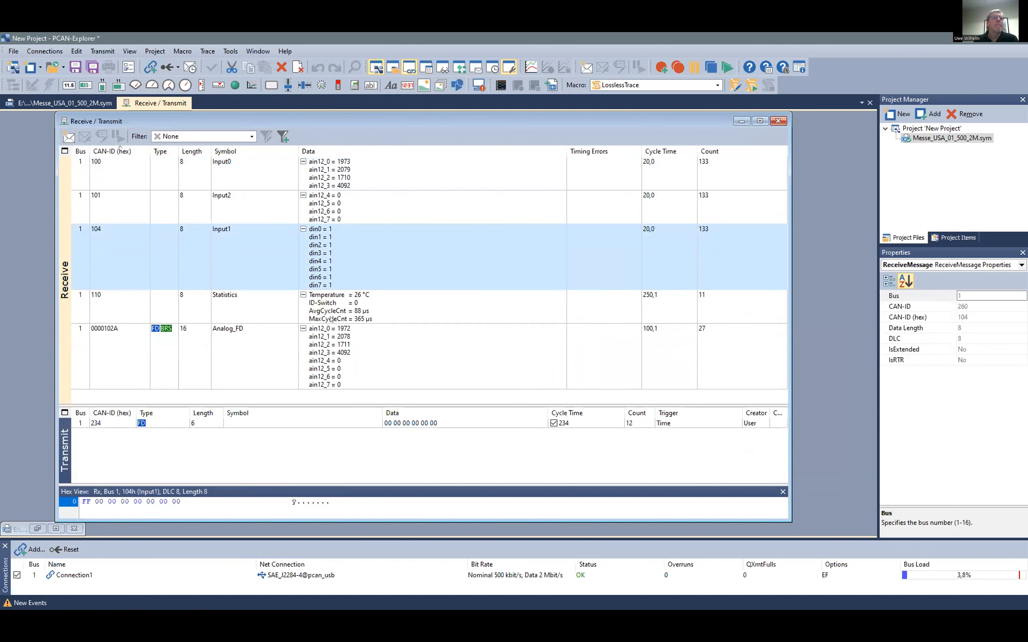
click(302, 230)
click(302, 230)
click(484, 352)
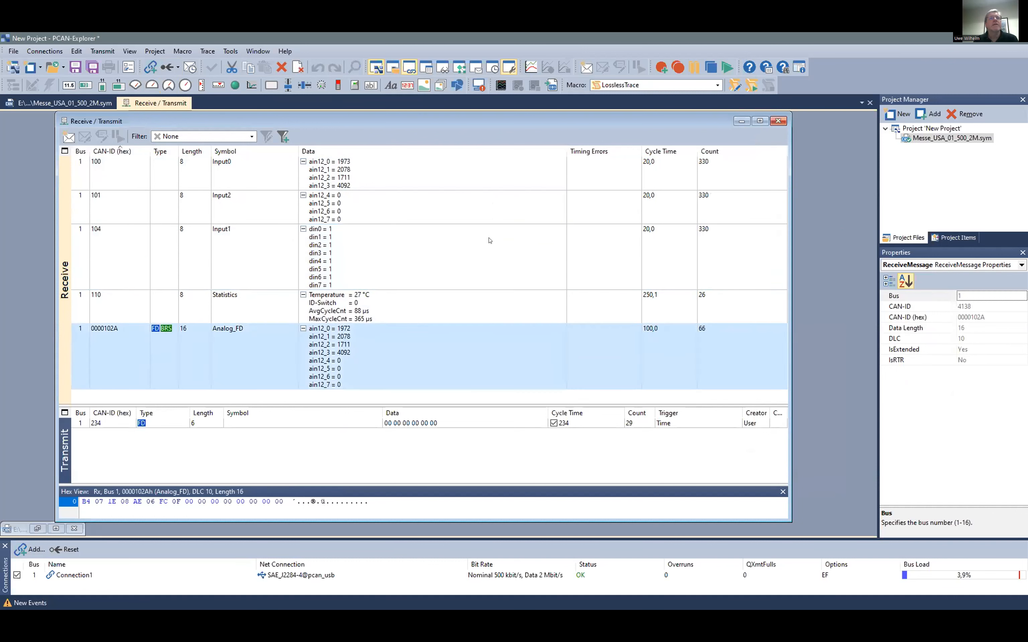
click(471, 178)
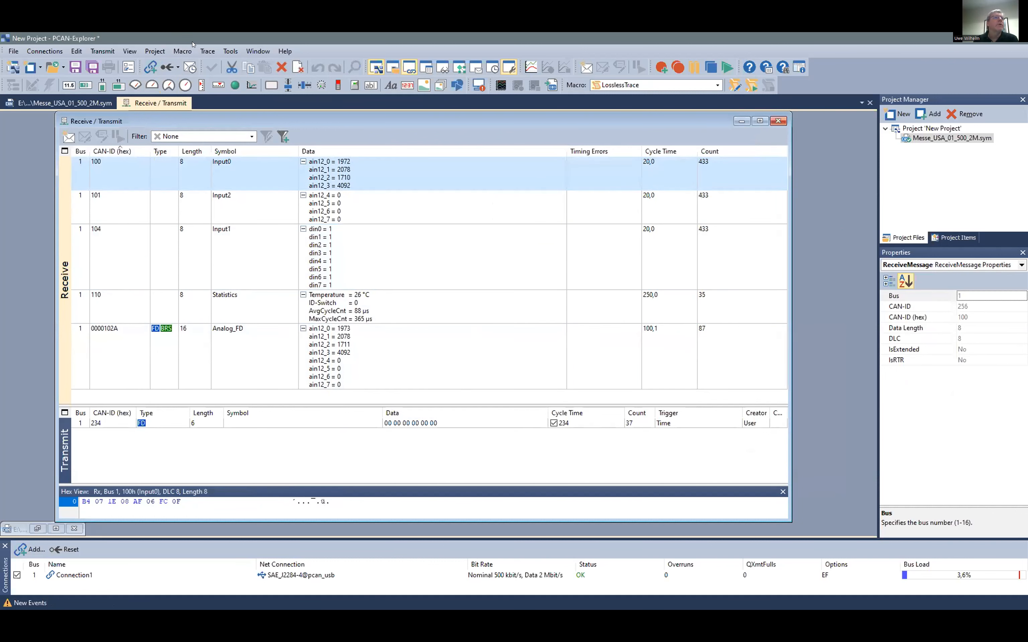
Show the Watch window and dock it beside the Connections pane
click(129, 52)
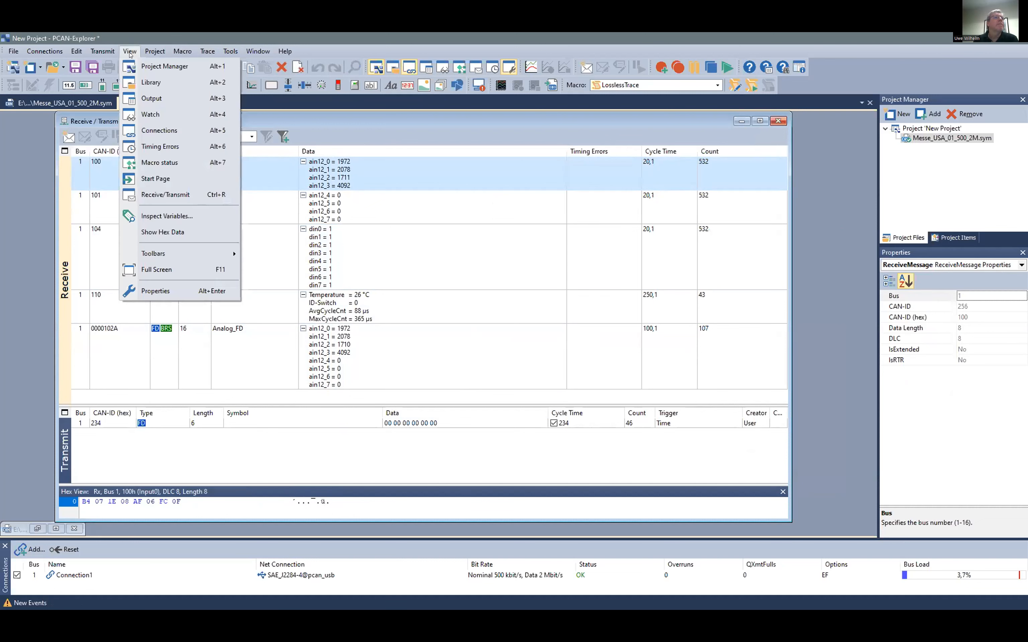
click(149, 115)
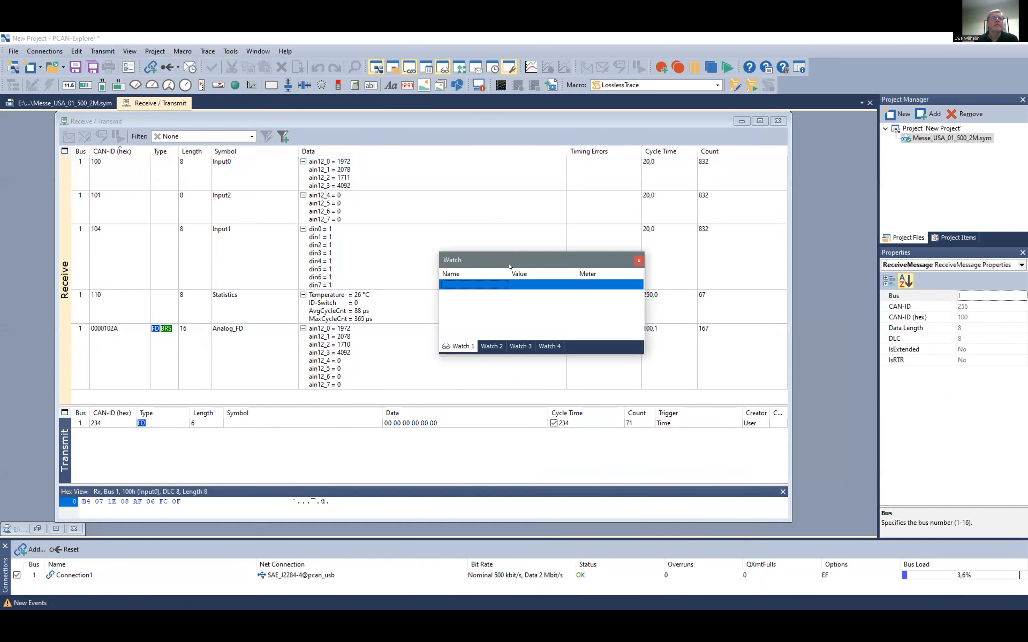
drag(518, 260, 849, 559)
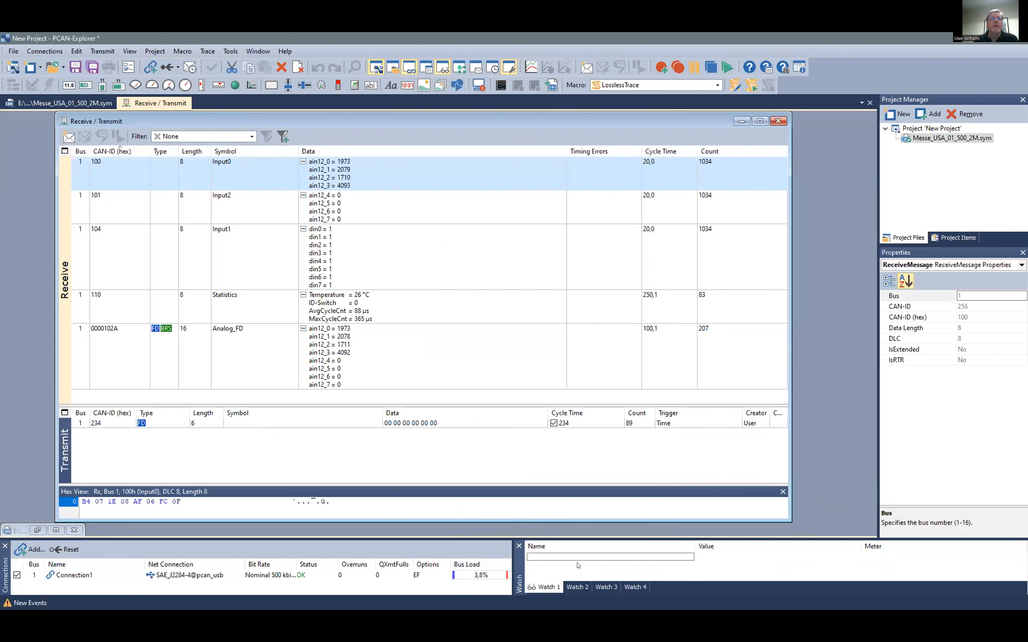
Add the signals Statistics.Temperature, Analog_FD.ain12_0 and Analog_FD.ain12_1 to Watch 1
right_click(584, 560)
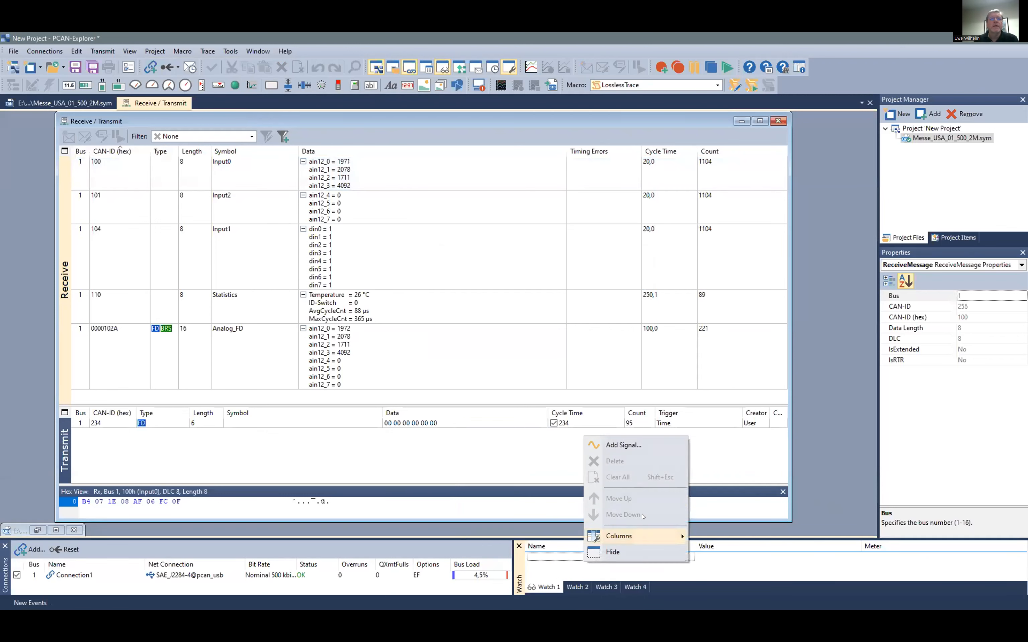
click(636, 444)
scroll(338, 438, down, 5)
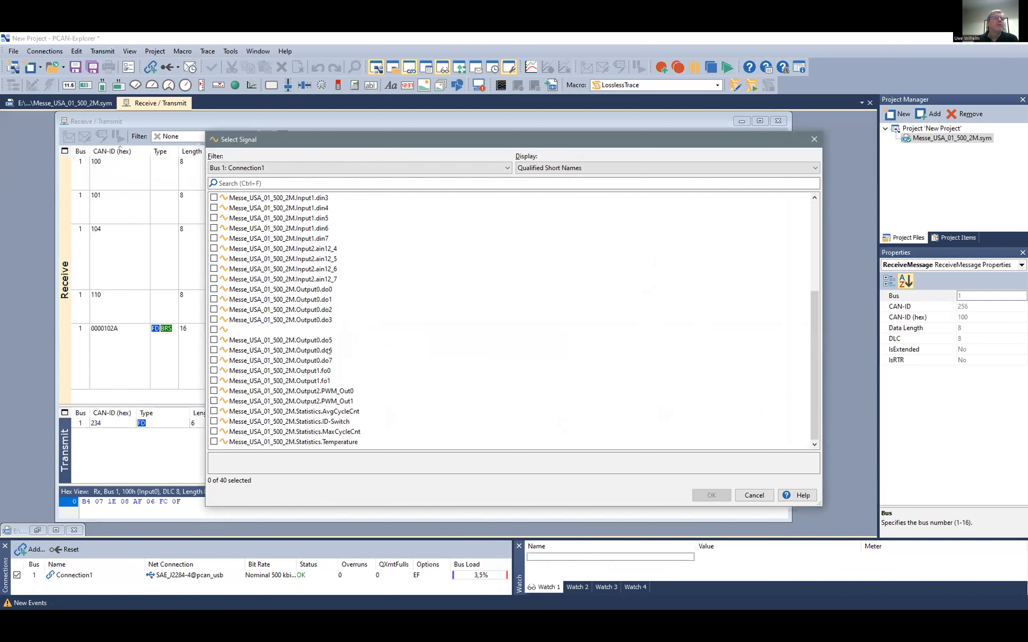
click(214, 443)
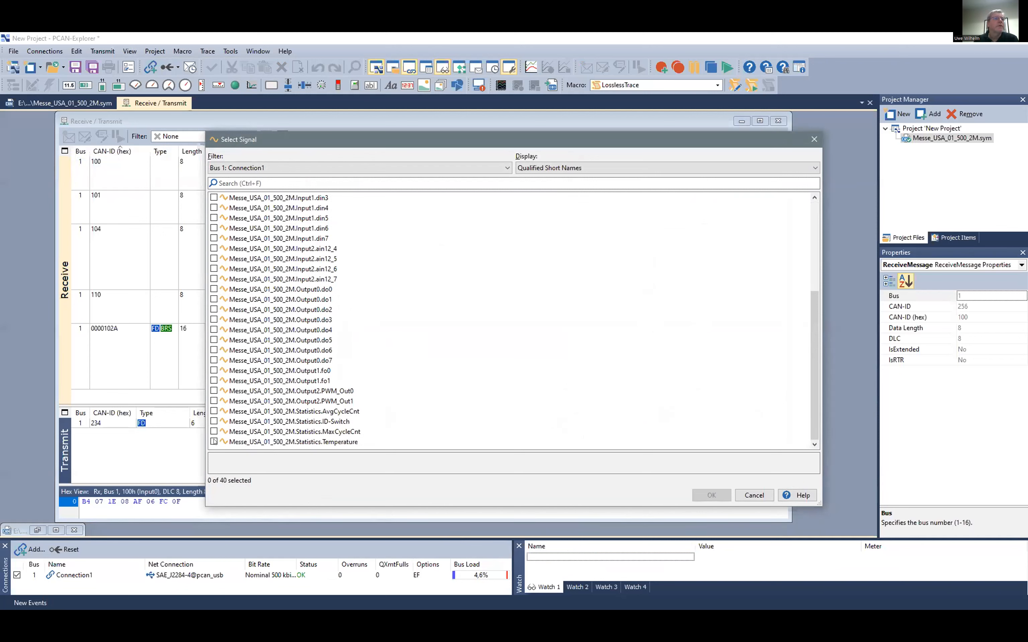
scroll(244, 361, up, 5)
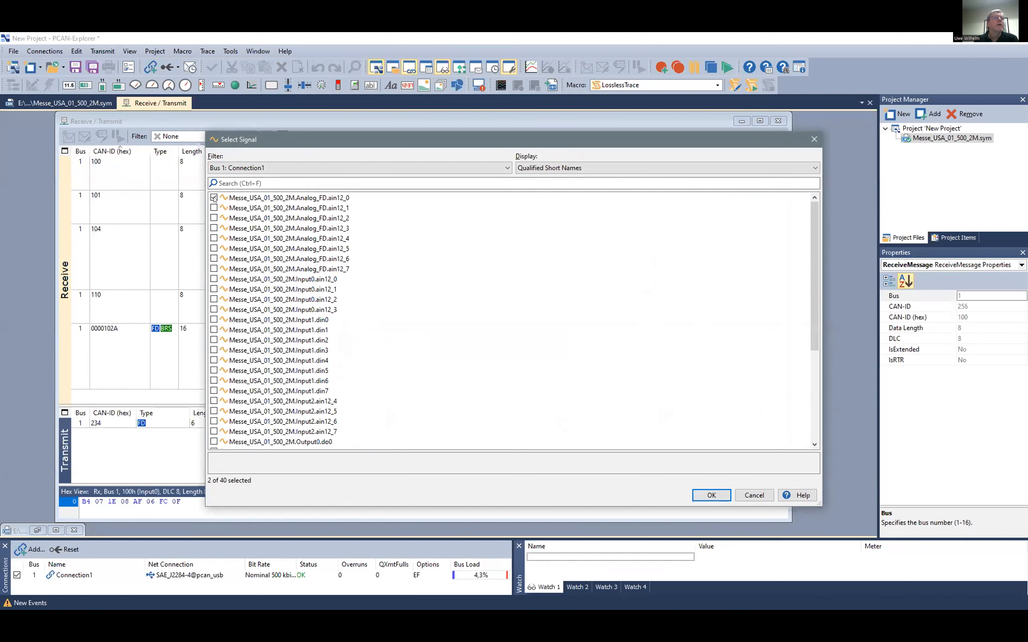
click(711, 496)
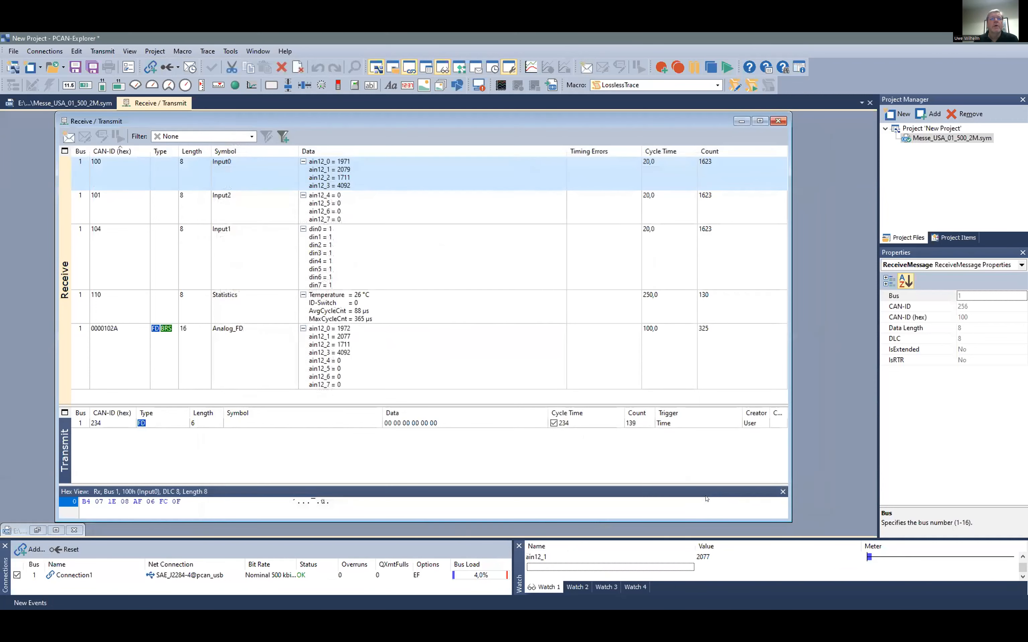
Undock the Watch window, show Watch 1, and enlarge the floating window to watch the three signals
click(677, 557)
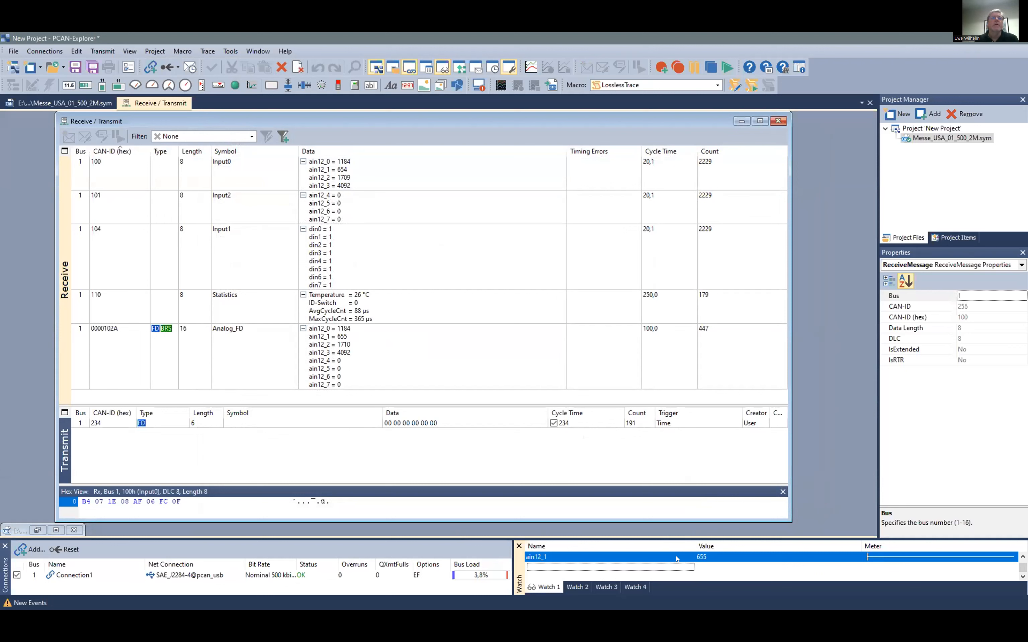
click(585, 587)
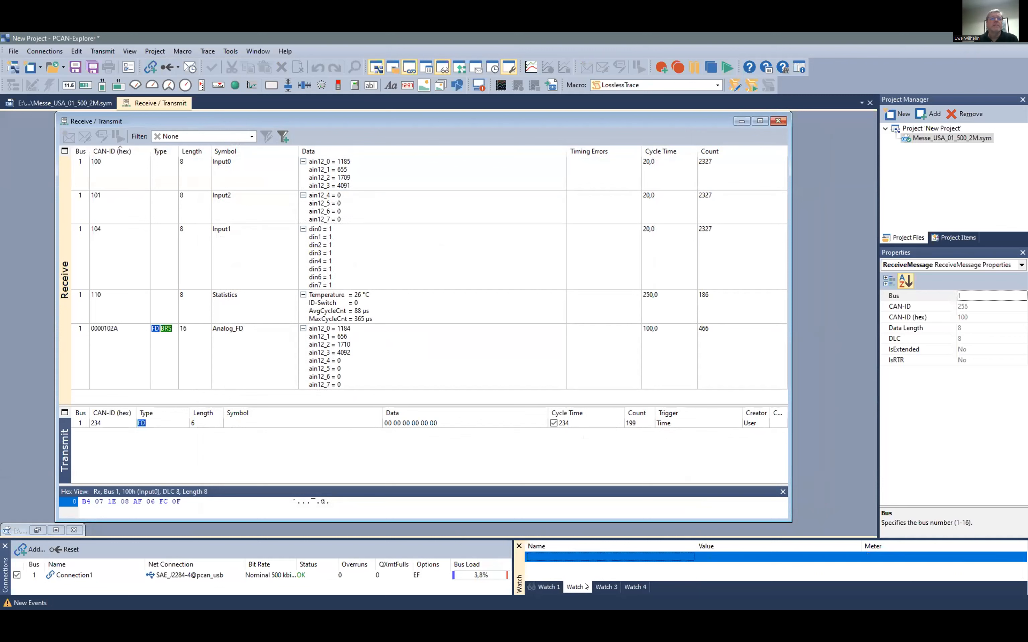
drag(585, 587, 429, 310)
click(433, 337)
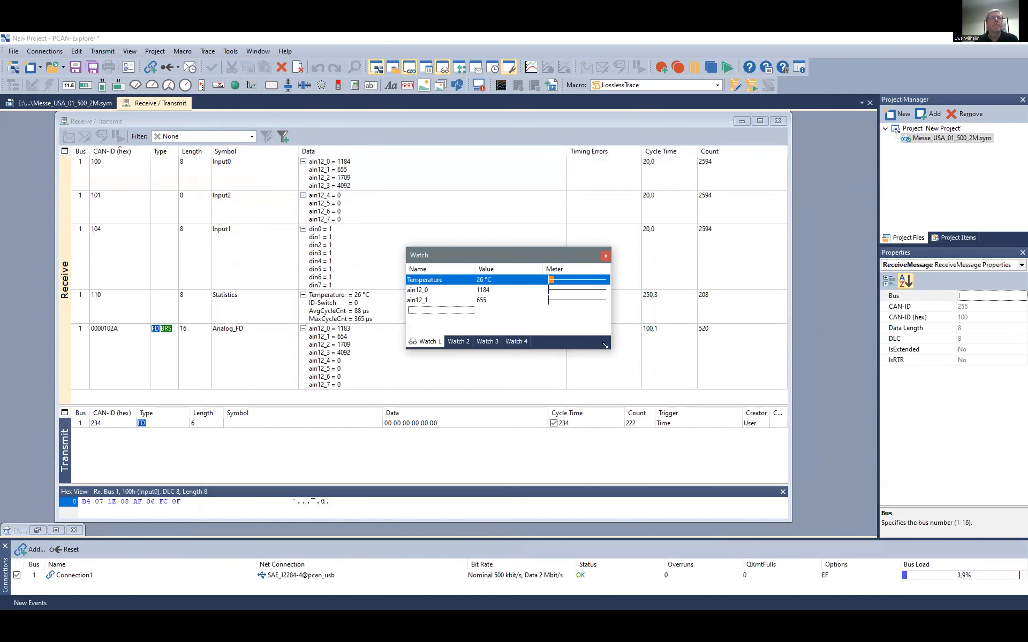
drag(605, 345, 763, 381)
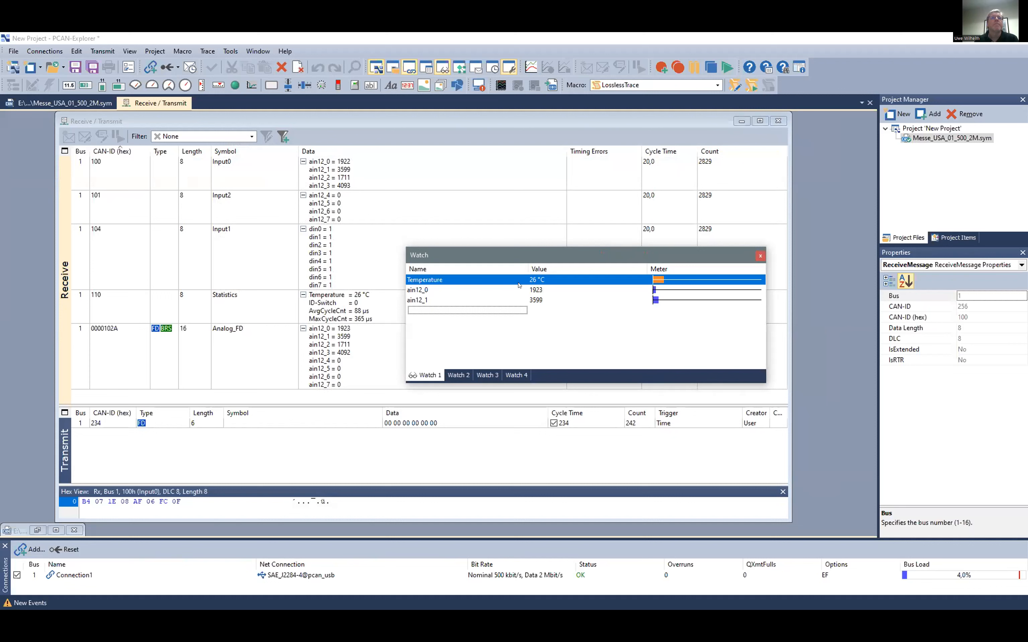
Select ain12_1 in the floating Watch window and dock the window back beside the Connections pane
click(512, 300)
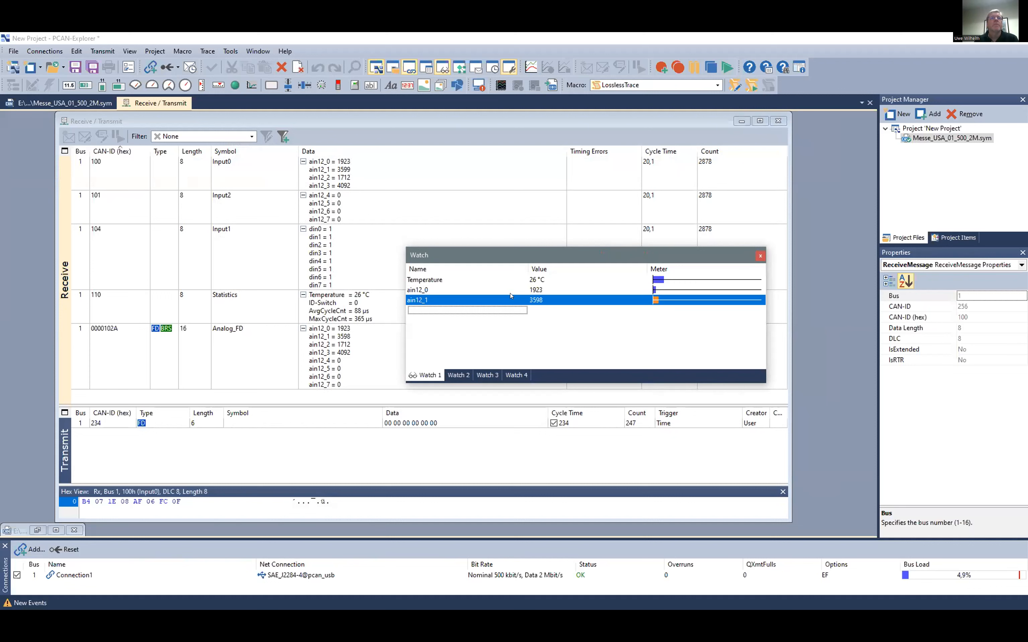
right_click(685, 303)
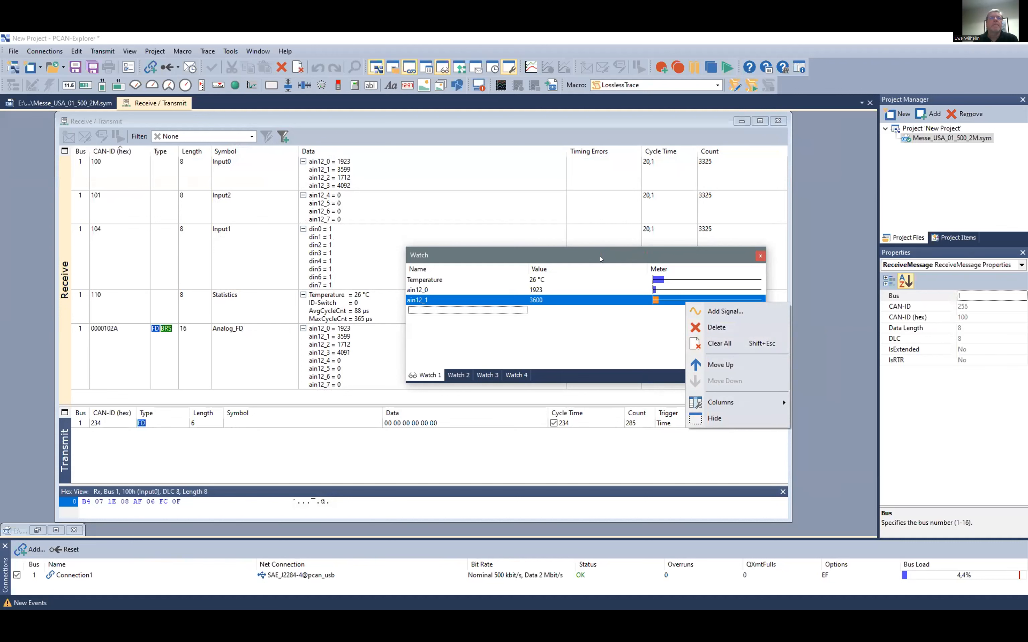
click(715, 419)
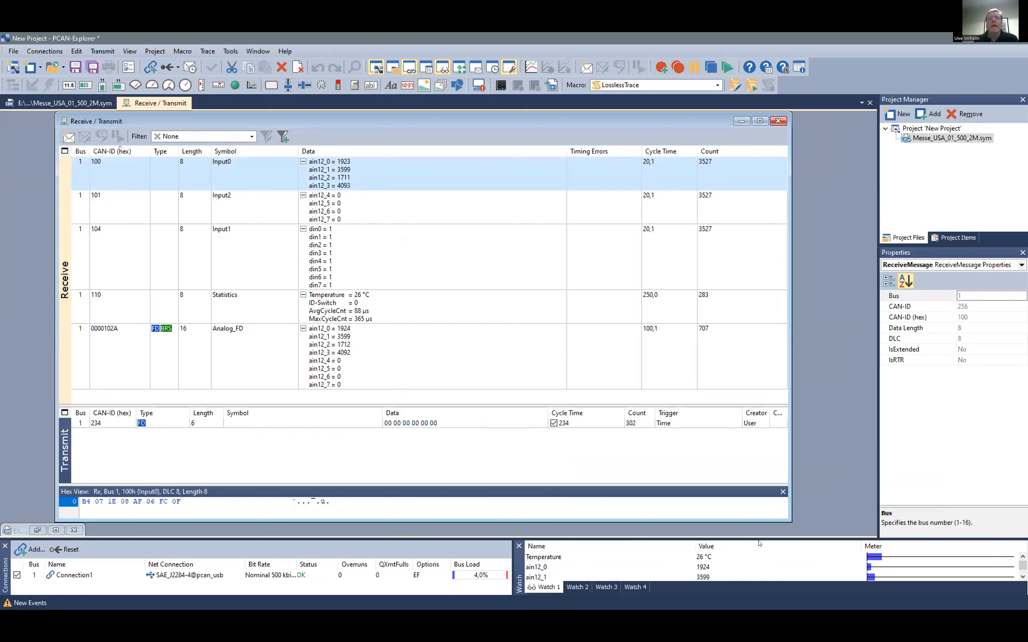
Open the program options and view the Tracer settings, including the temporary trace files directory
click(230, 51)
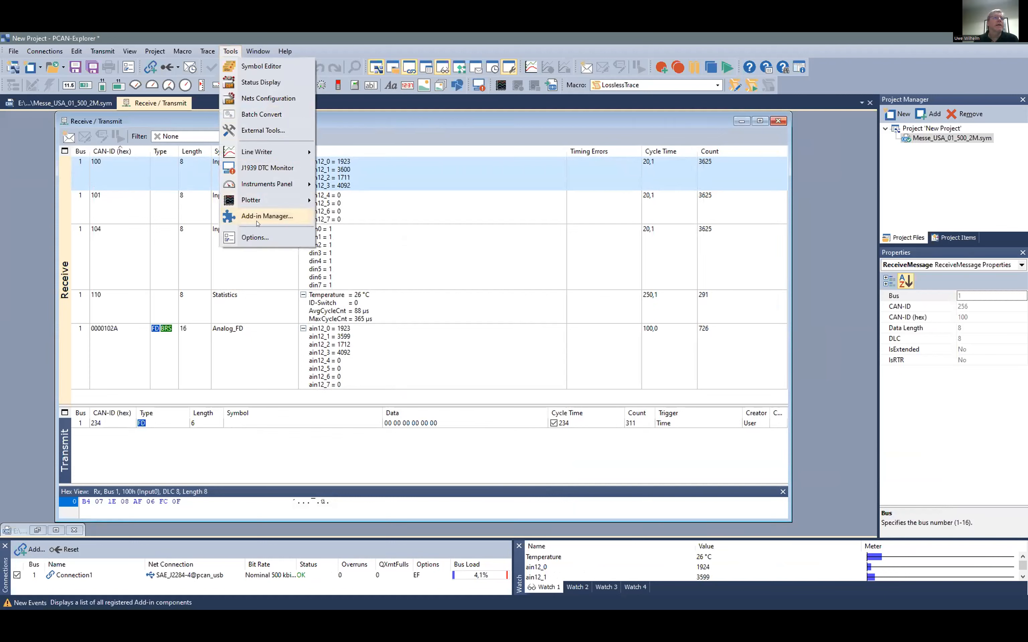
click(254, 238)
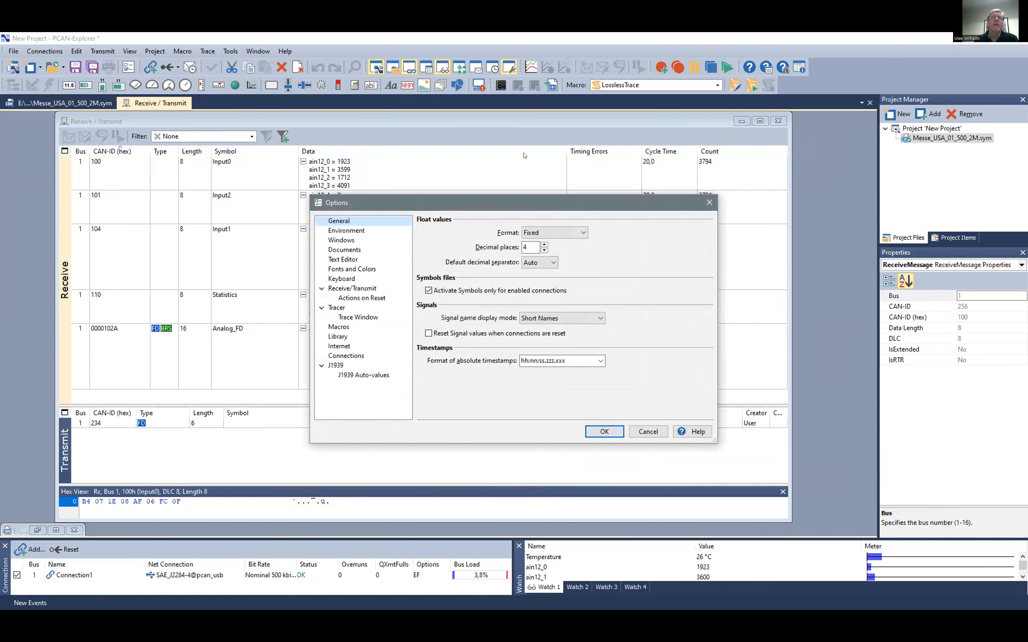
drag(407, 205, 524, 156)
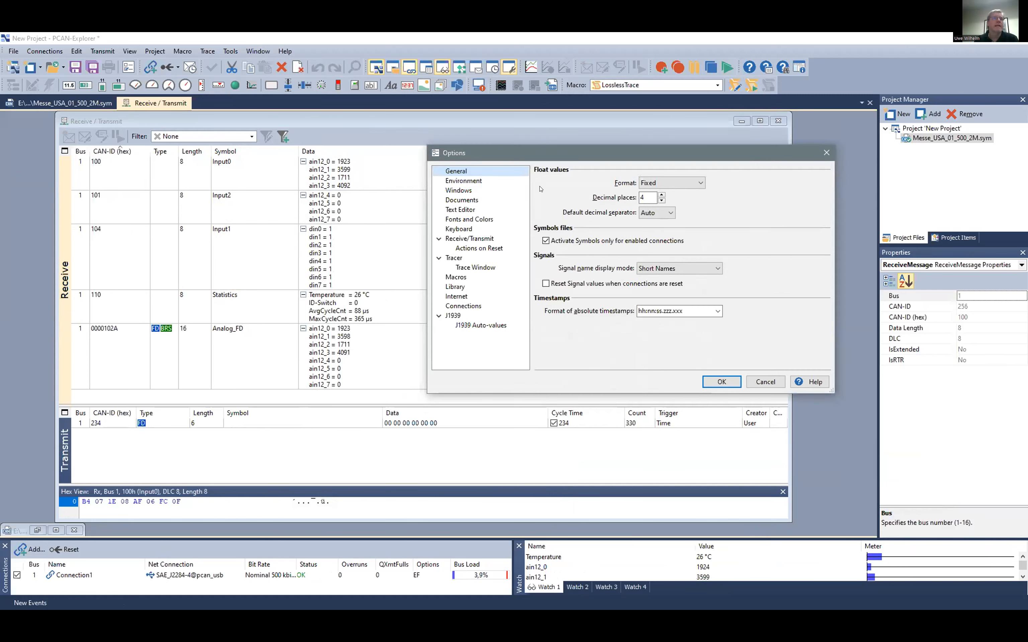
click(450, 259)
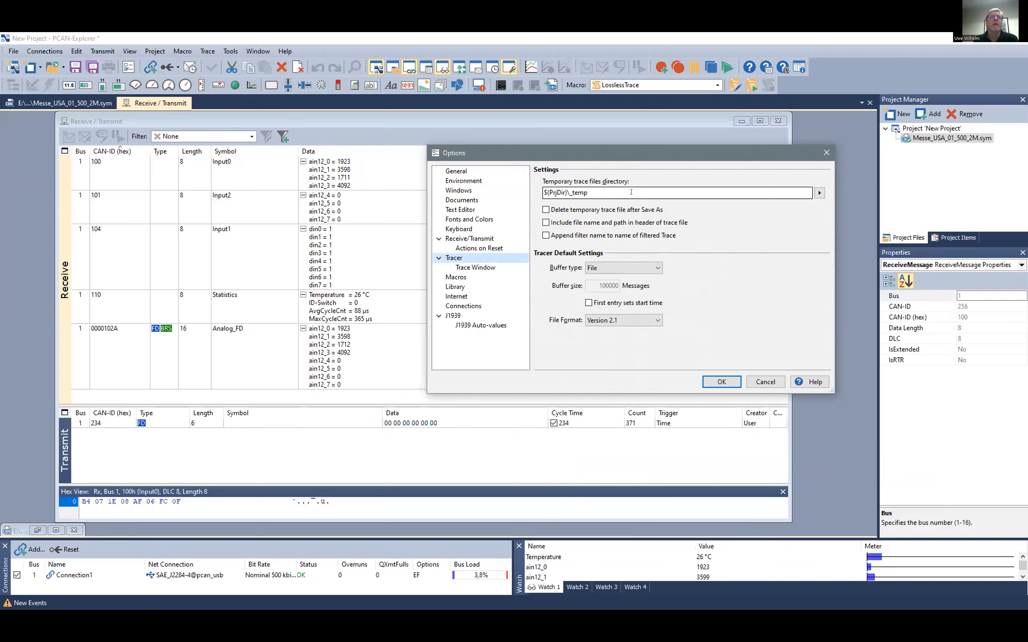
Switch the tracer's default buffer type to Dynamic and set it back to File
click(651, 264)
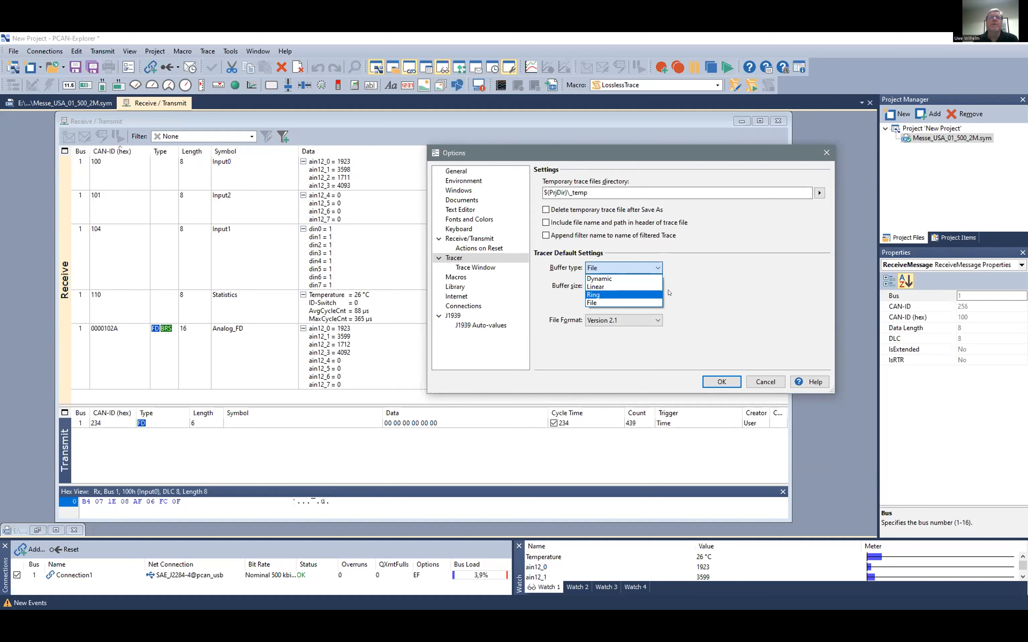
click(653, 278)
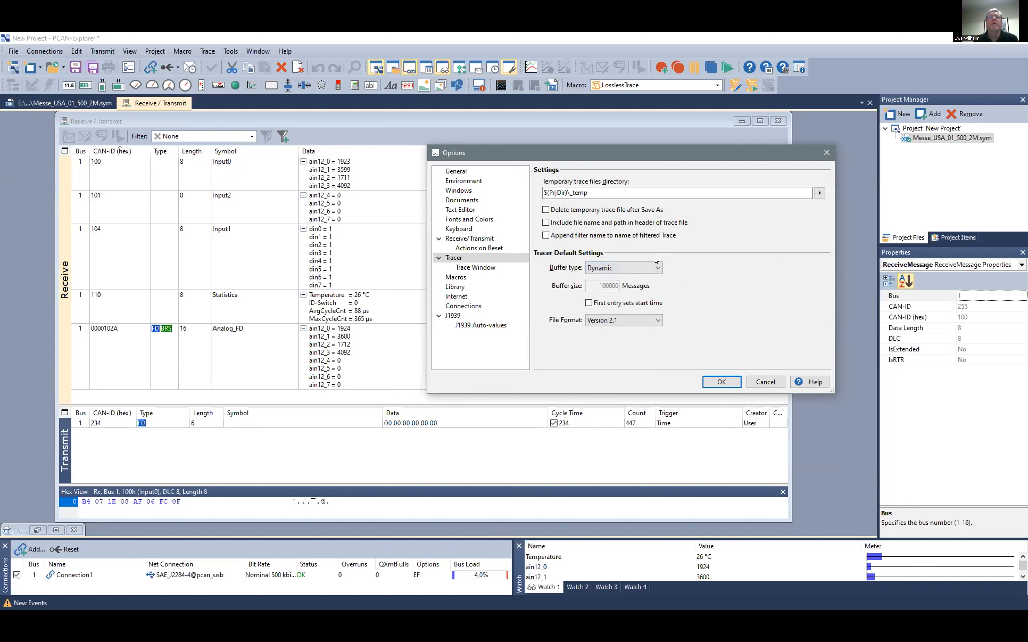
click(656, 269)
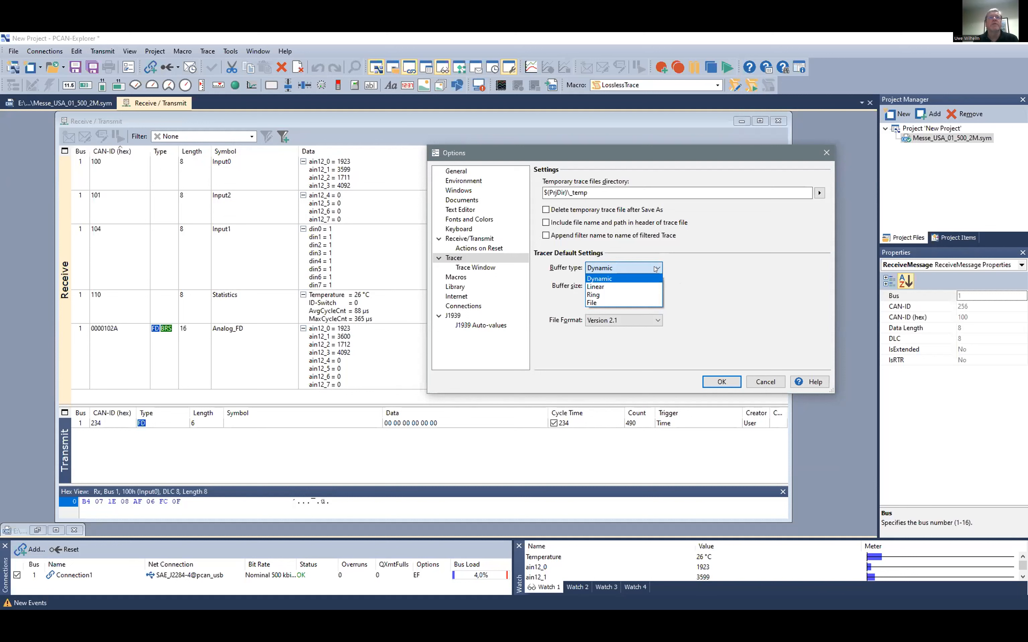
click(653, 303)
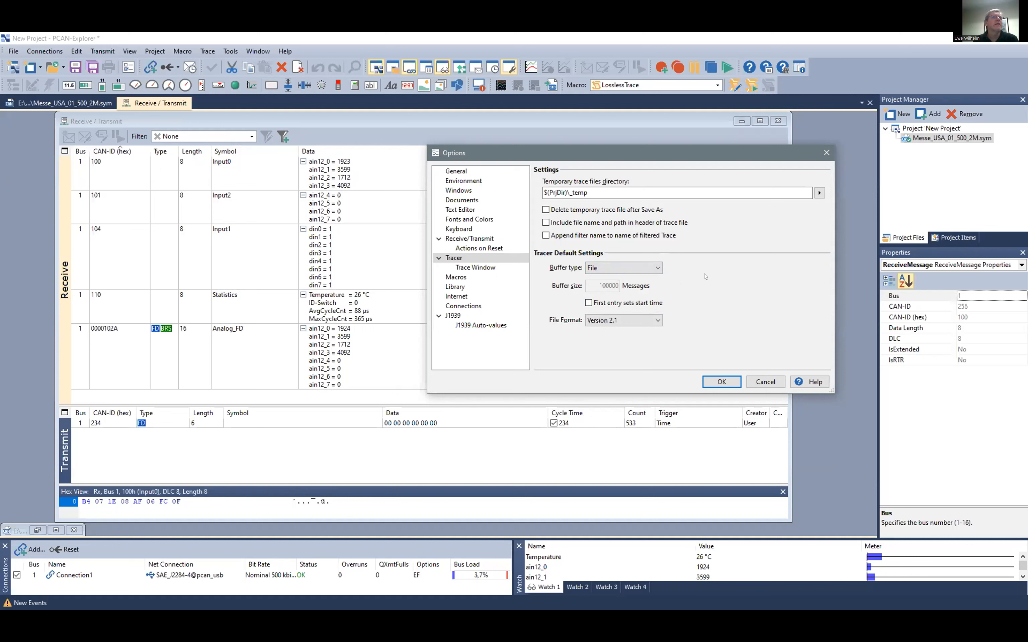
Switch the tracer's default file format to Automatic and set it back to Version 2.1
click(656, 326)
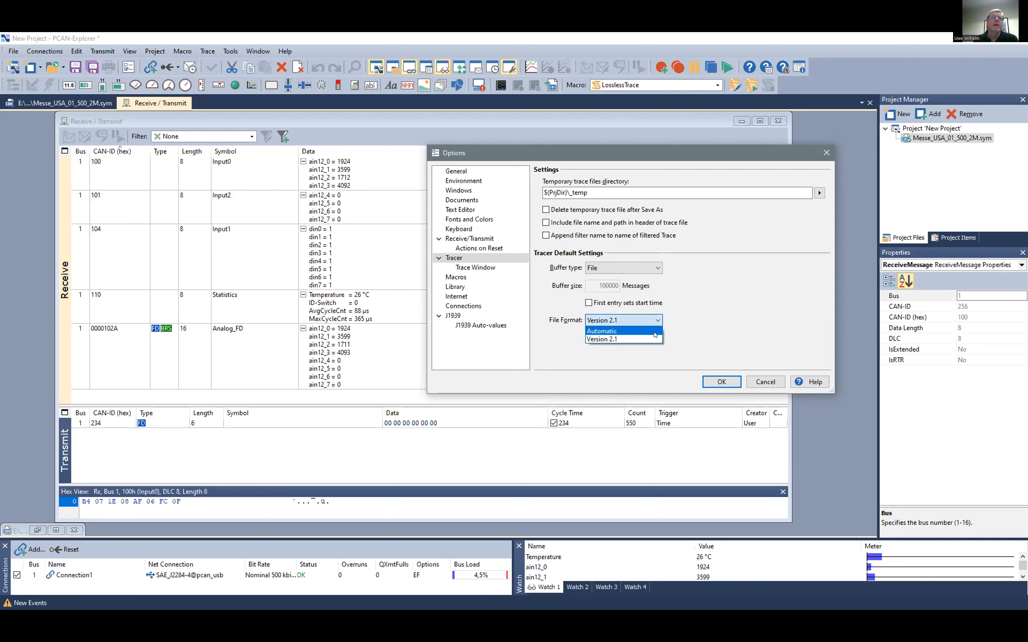
click(656, 331)
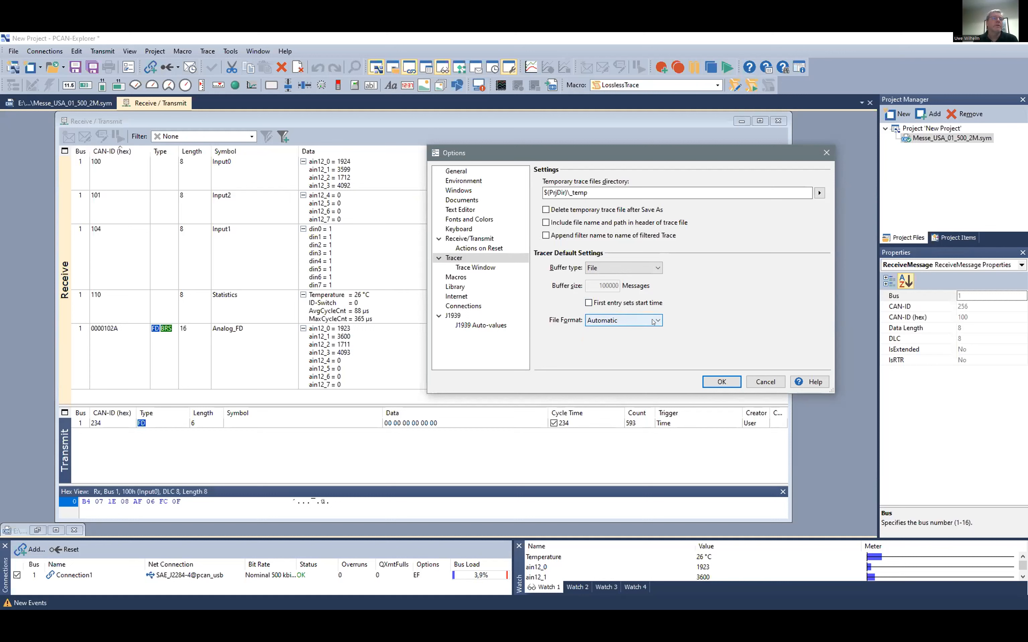
click(653, 321)
click(654, 342)
View the Trace Window options, and set the tracer's default buffer type to Ring with a buffer size of 10000000 messages
click(488, 267)
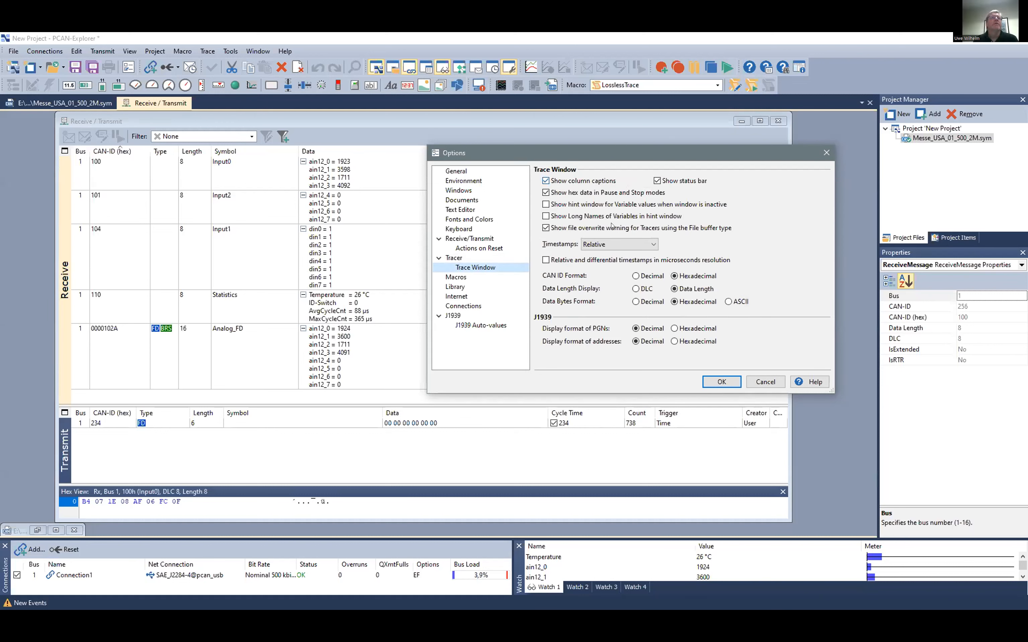
click(455, 258)
click(616, 268)
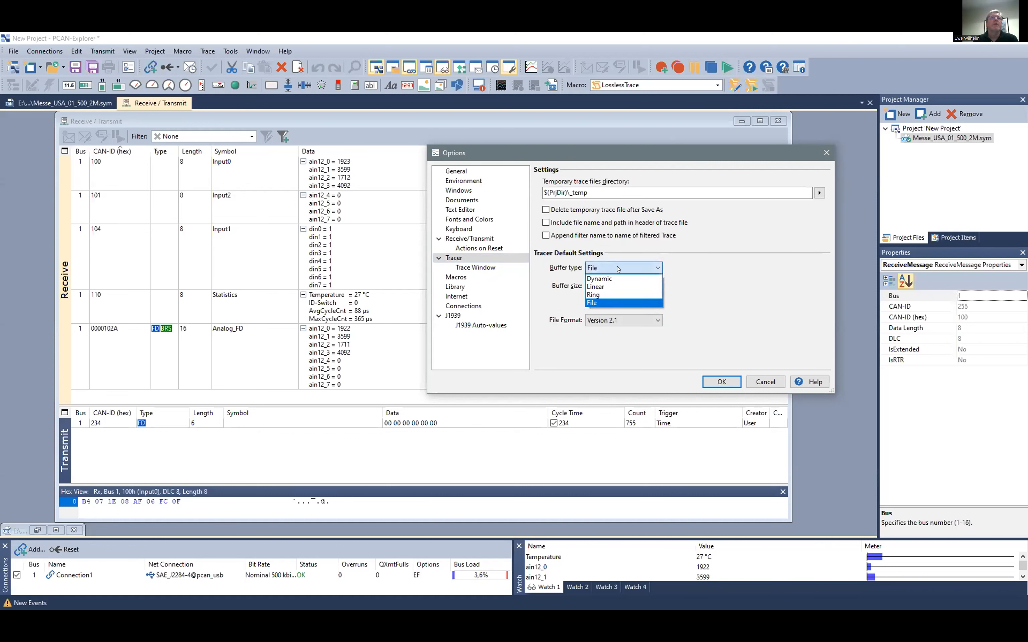
click(629, 295)
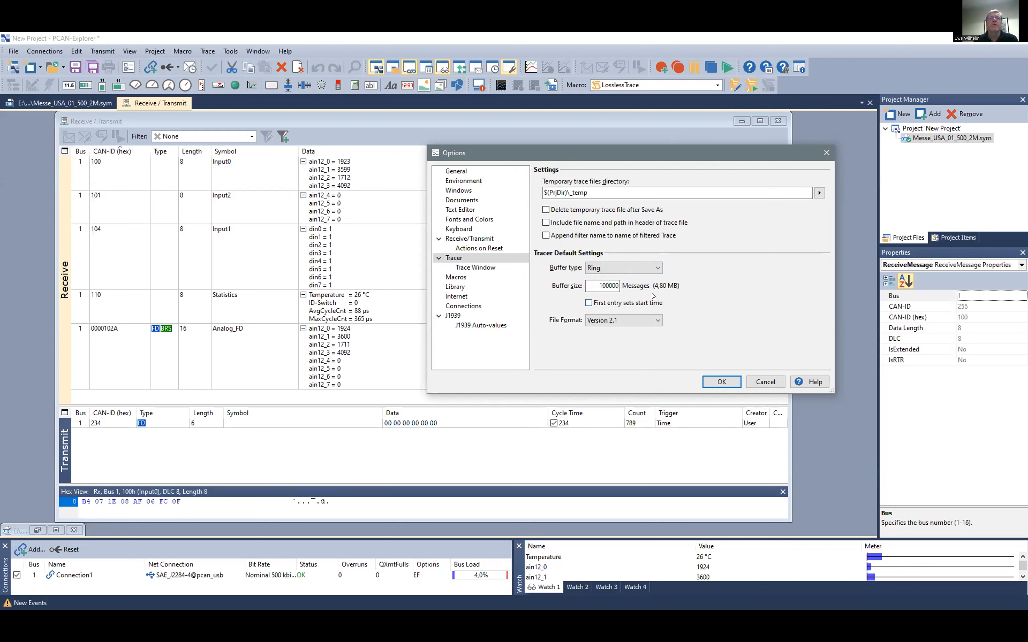
click(605, 281)
text(0)
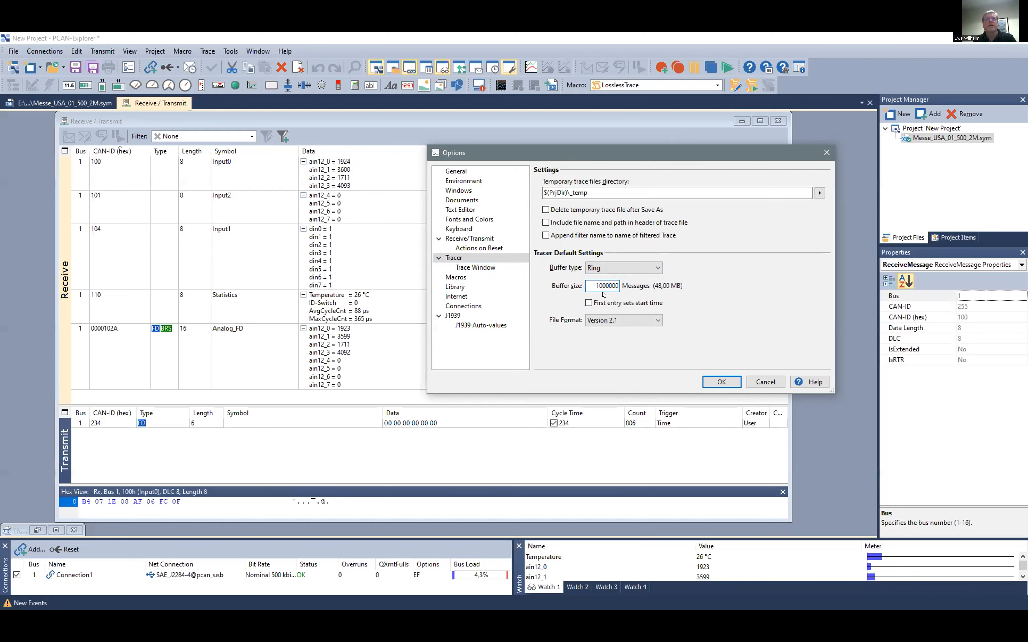
text(0)
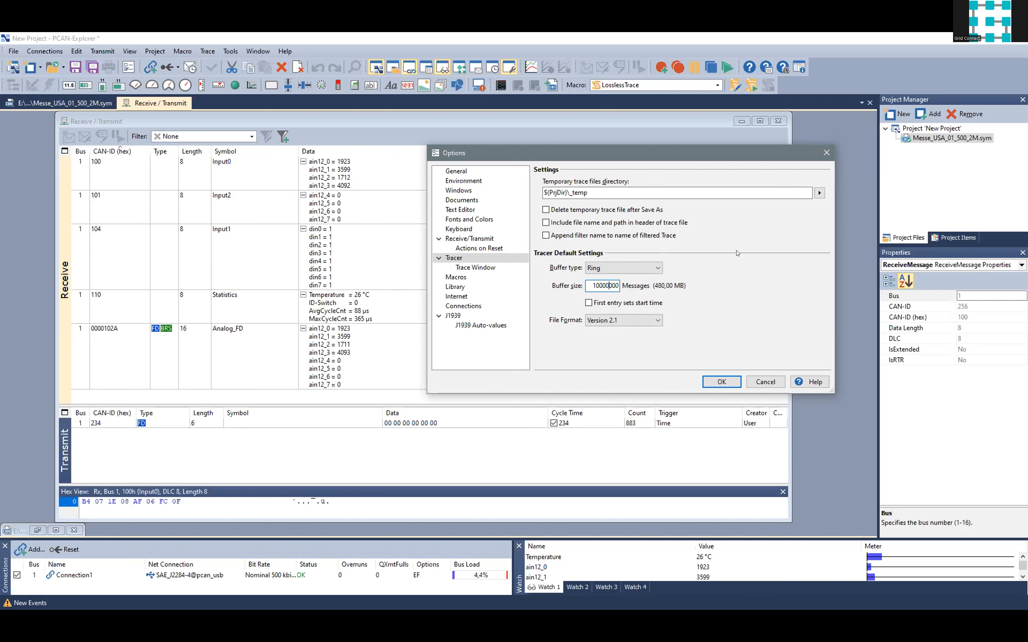
Switch the tracer's default buffer type to Linear, to Dynamic and back to File, and accept the options
click(639, 268)
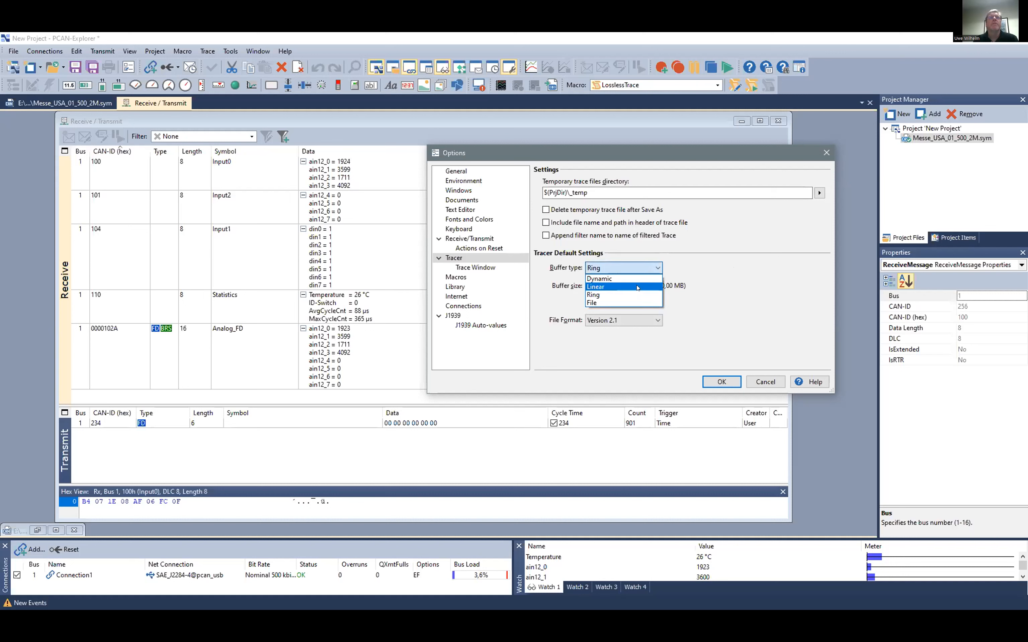
click(638, 288)
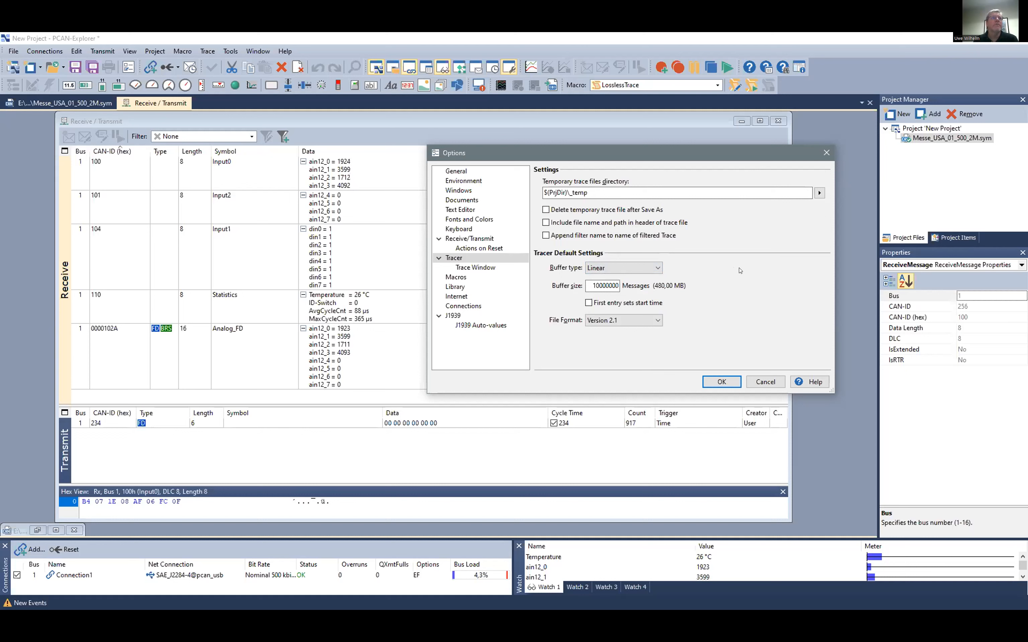
click(638, 268)
click(618, 275)
click(612, 272)
click(615, 277)
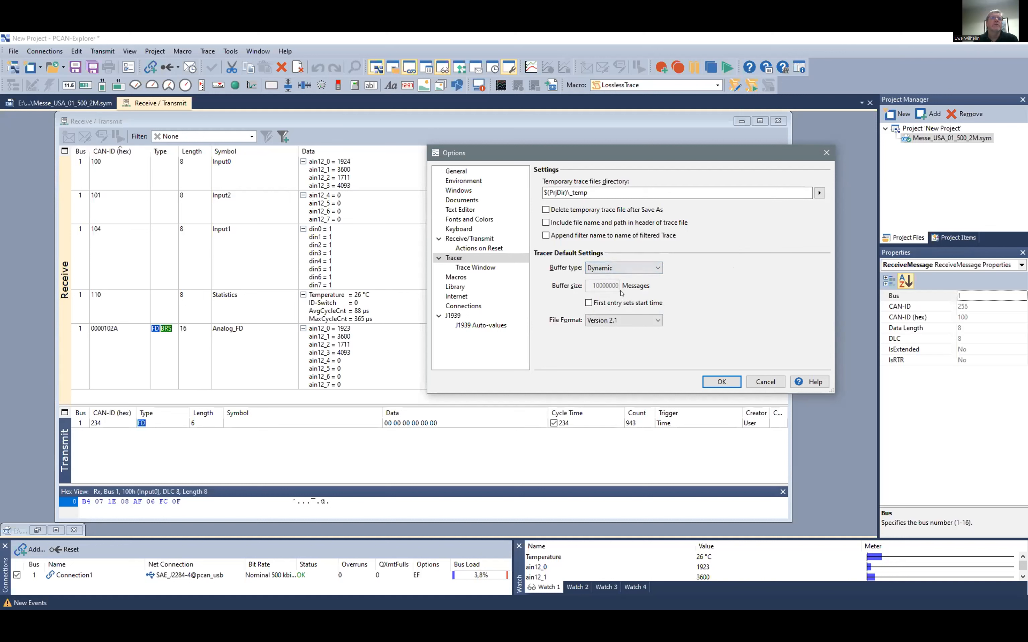
click(629, 268)
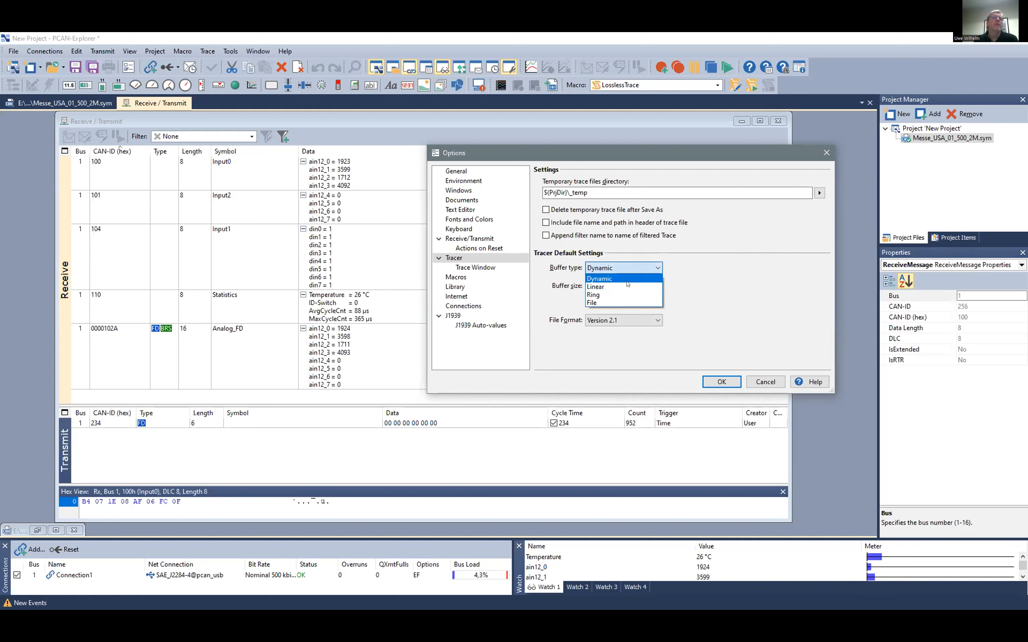
click(640, 302)
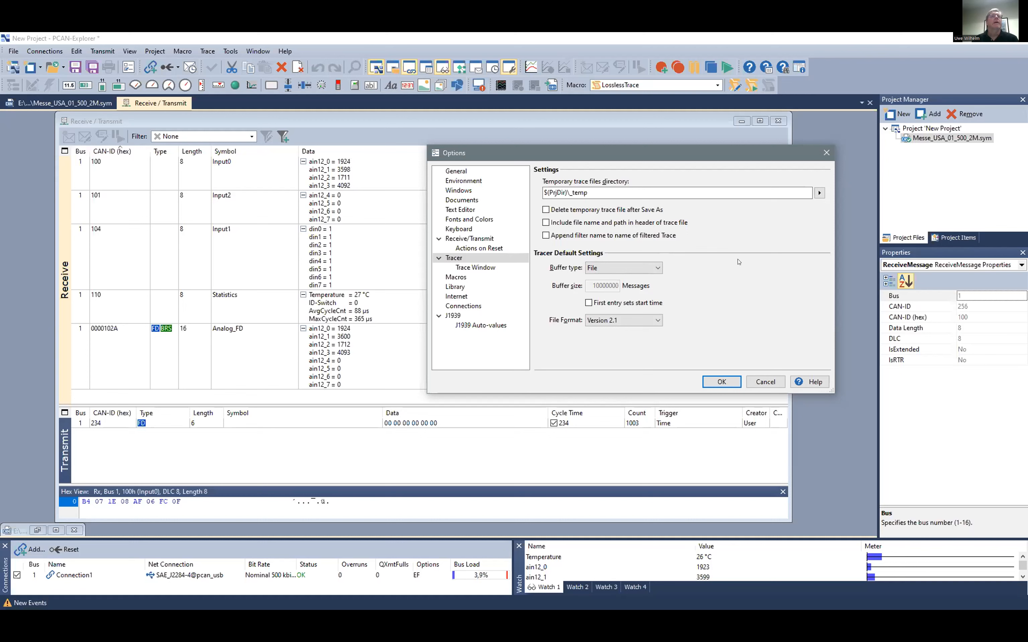
click(729, 381)
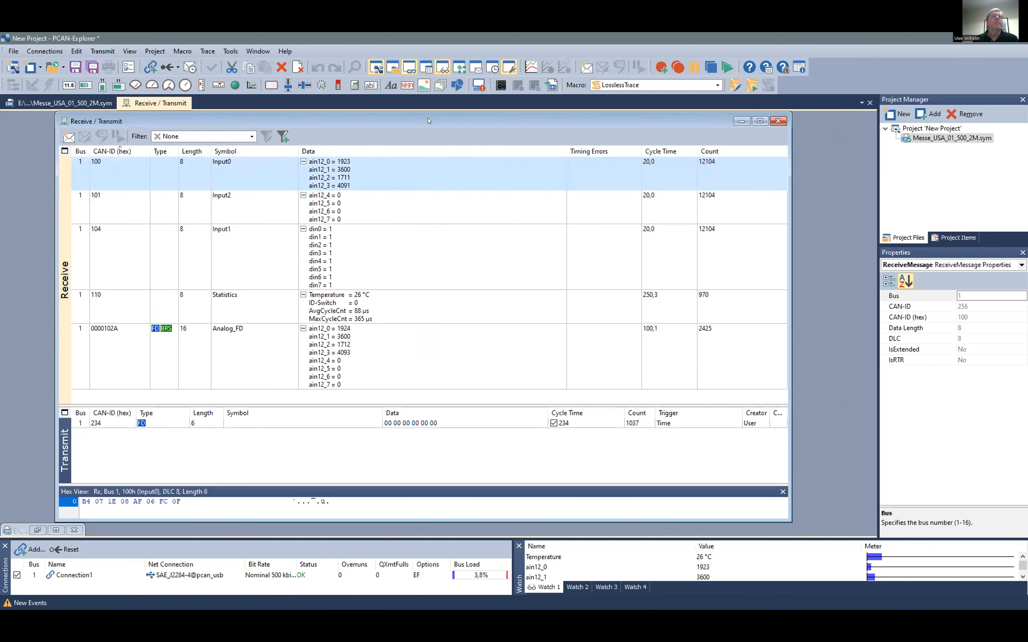
Make the Receive / Transmit window smaller and move it to the upper-left part of the workspace
drag(430, 121, 420, 134)
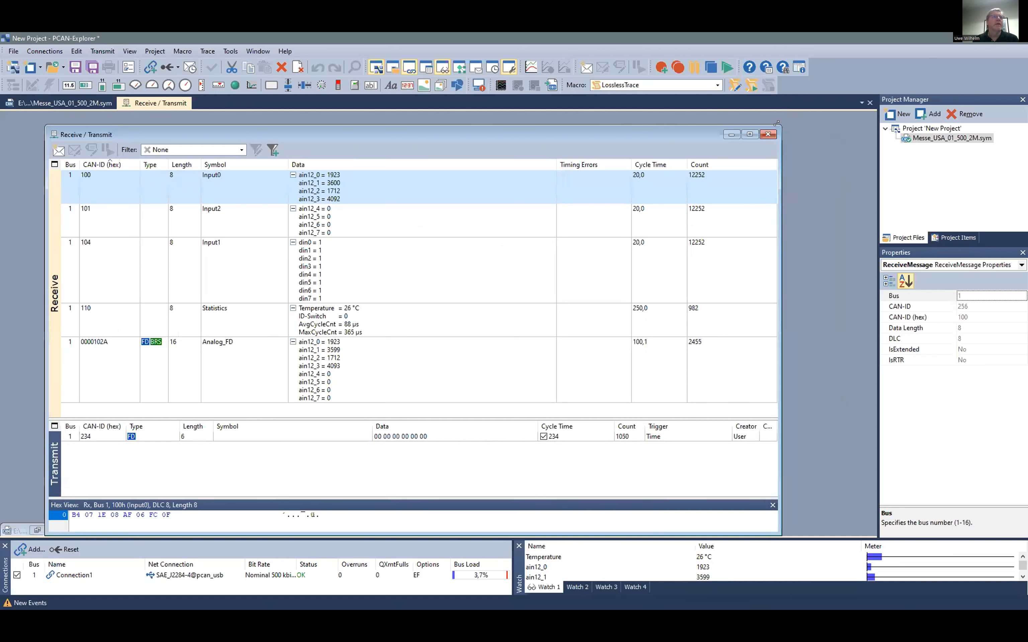
drag(776, 122, 721, 140)
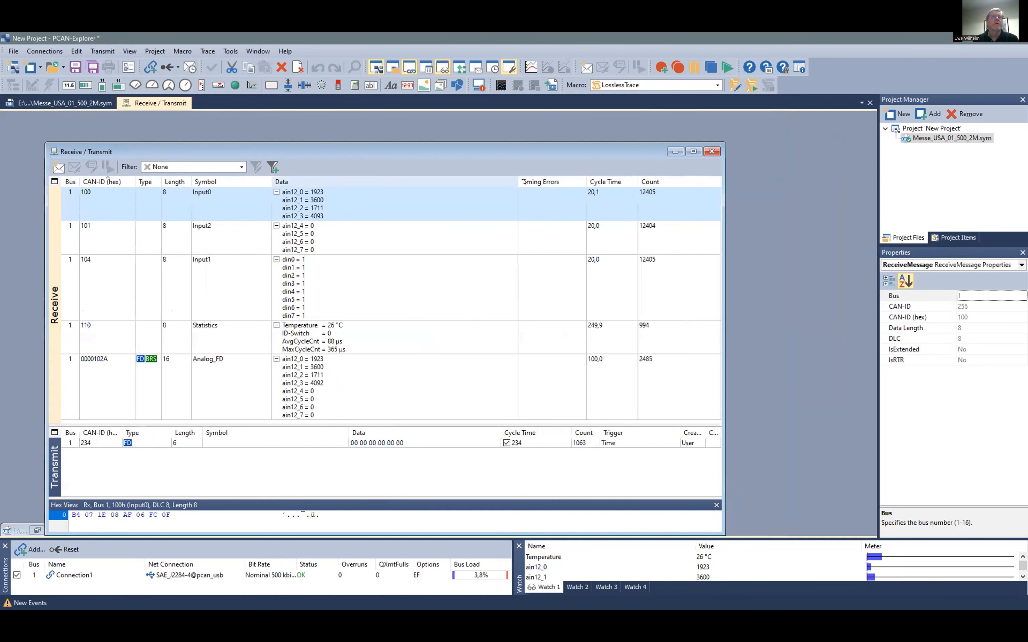
drag(517, 181, 386, 125)
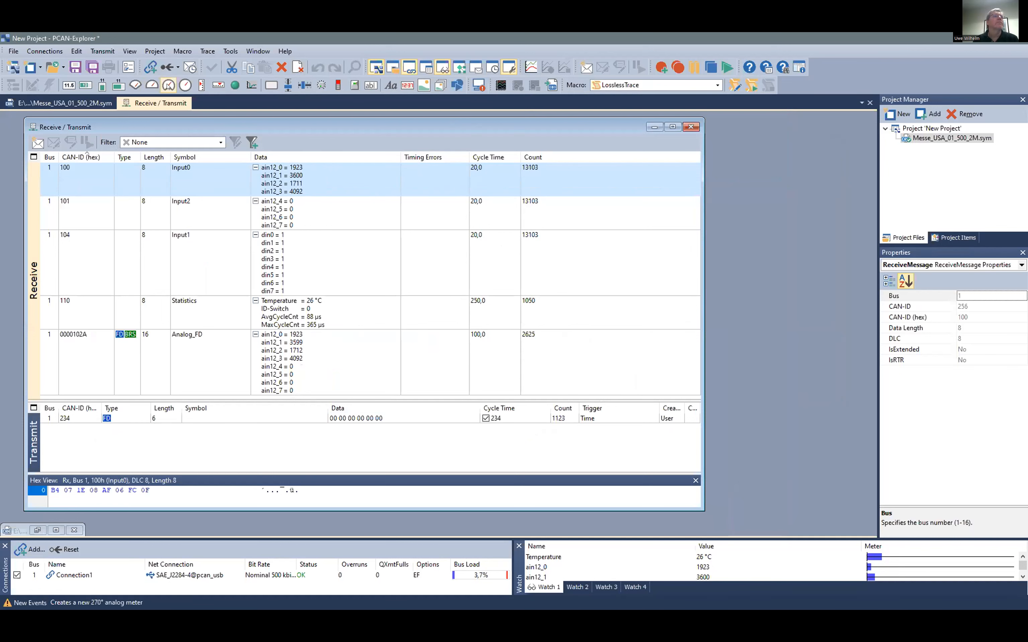
Create a 270° analog meter on a new instrument panel and place it at position 24, 24
click(169, 86)
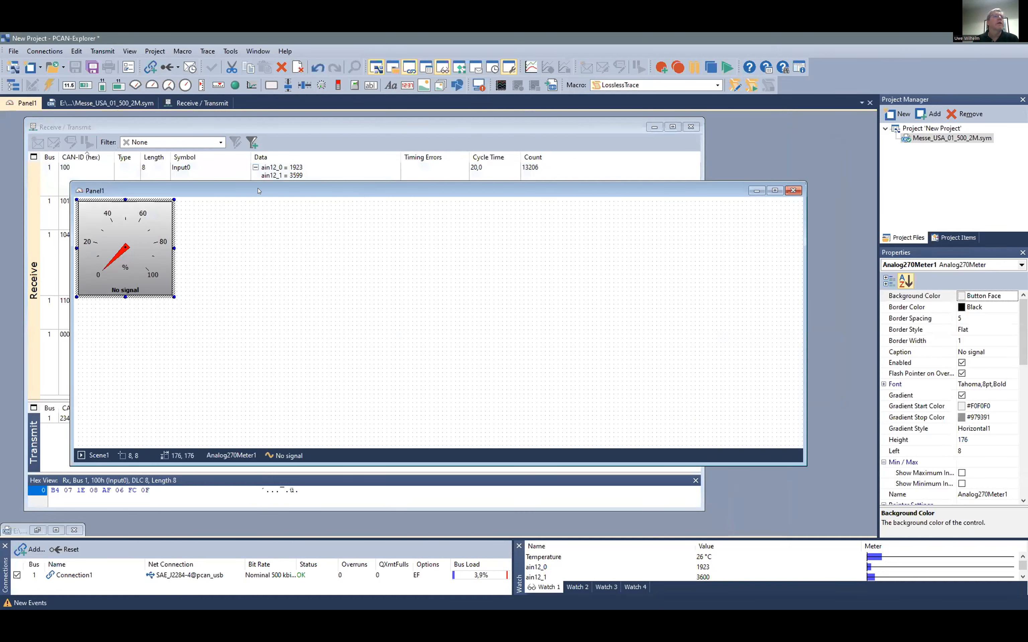
drag(267, 191, 392, 181)
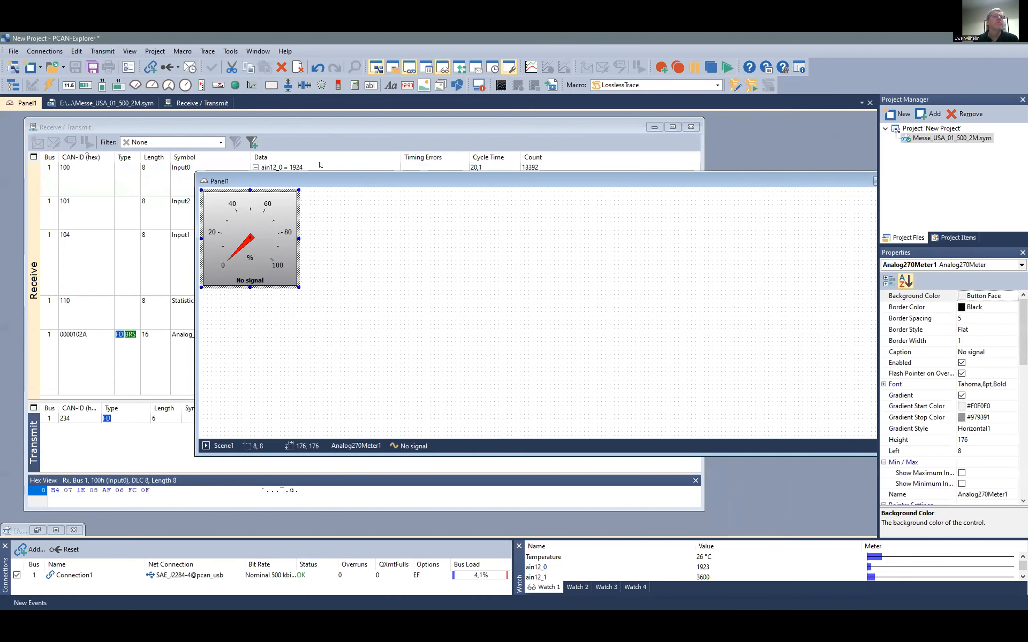
drag(322, 181, 207, 166)
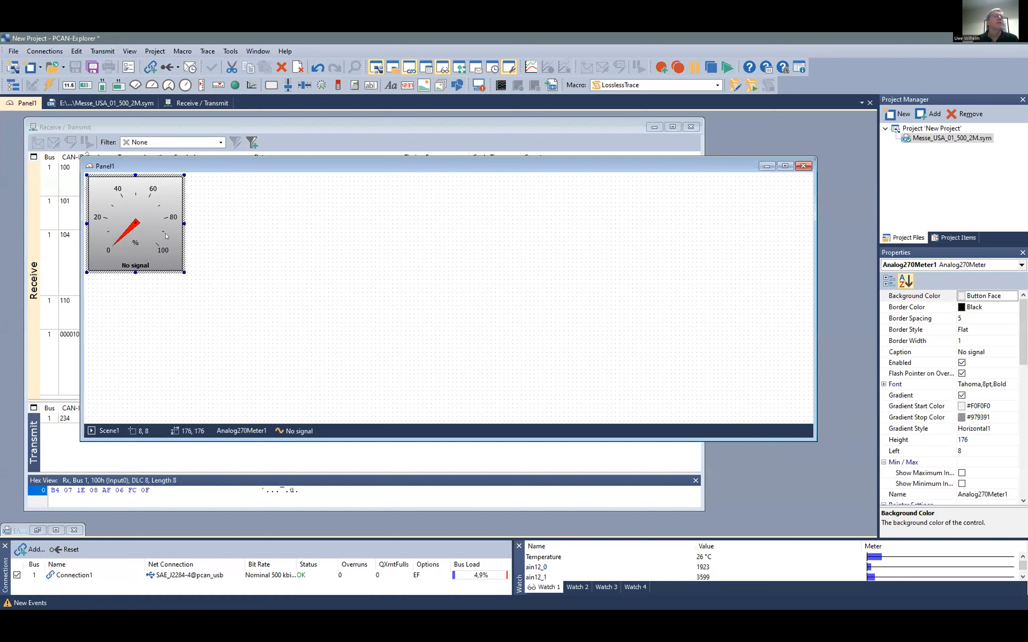
drag(154, 189, 138, 217)
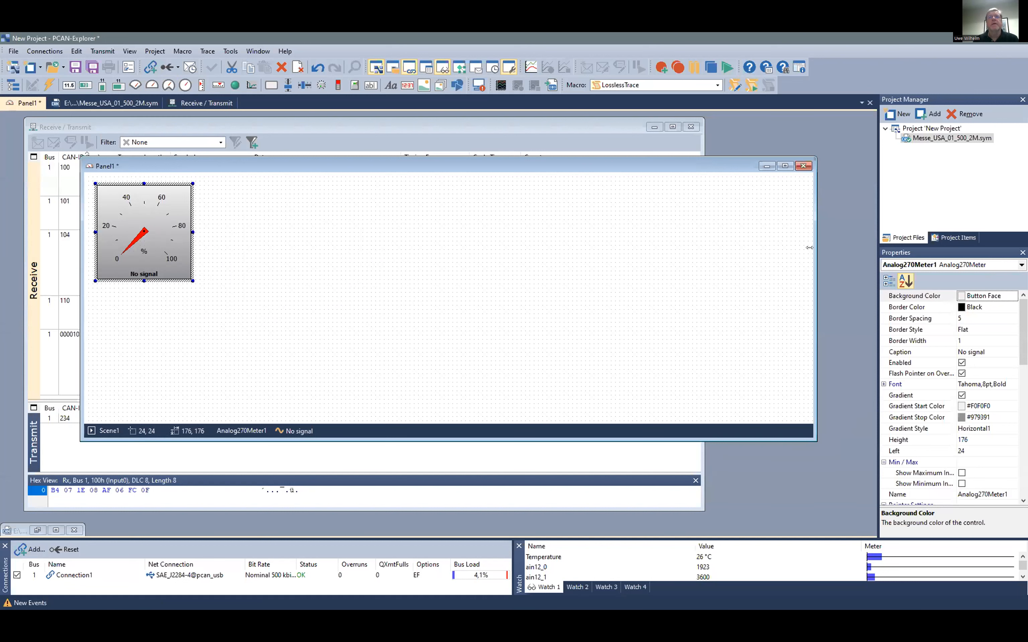
Narrow the panel window to about a third of its width and view the properties of the scene and the meter
drag(809, 247, 335, 247)
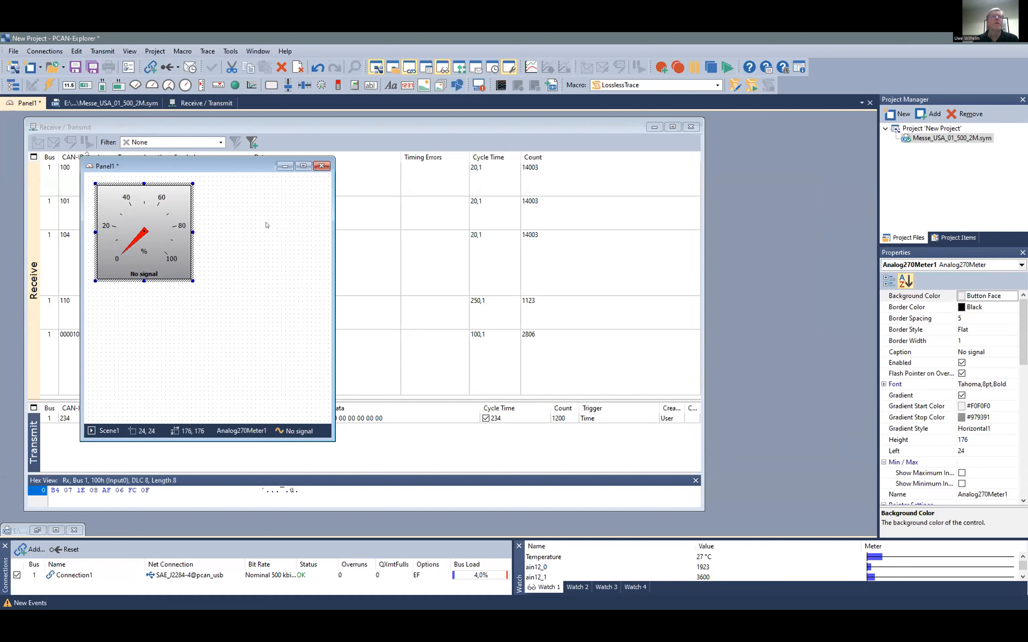
click(250, 206)
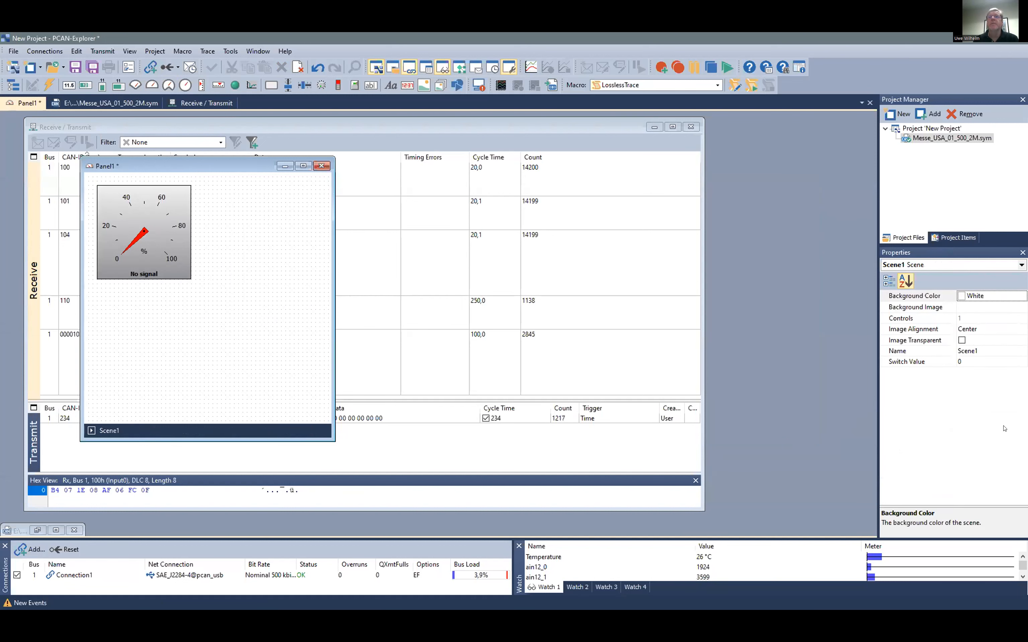
click(177, 206)
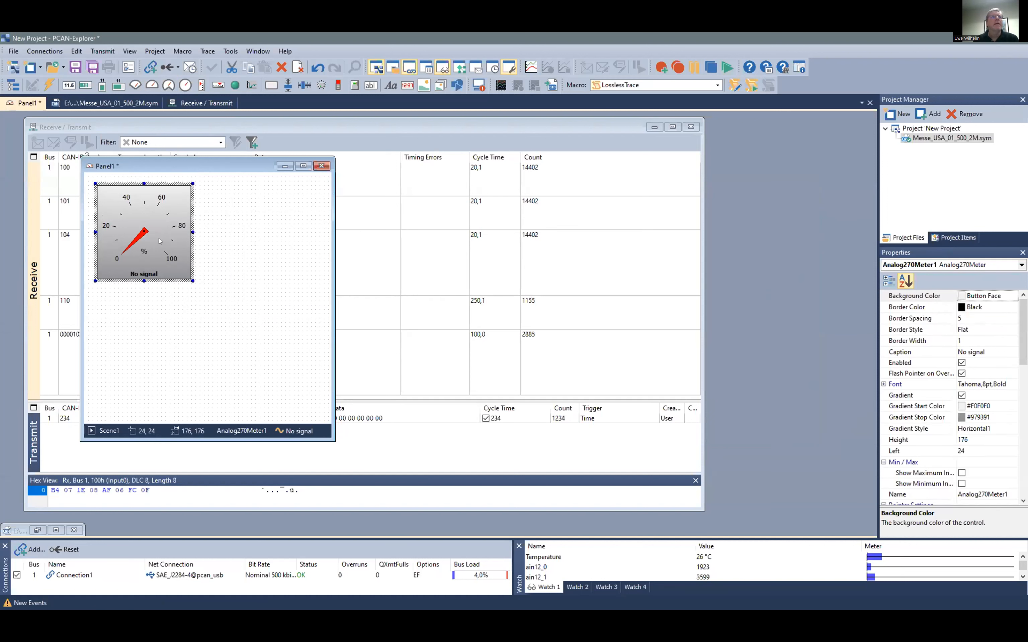
mouse_move(1024, 334)
mouse_down()
mouse_move(1024, 464)
mouse_move(1023, 332)
mouse_up()
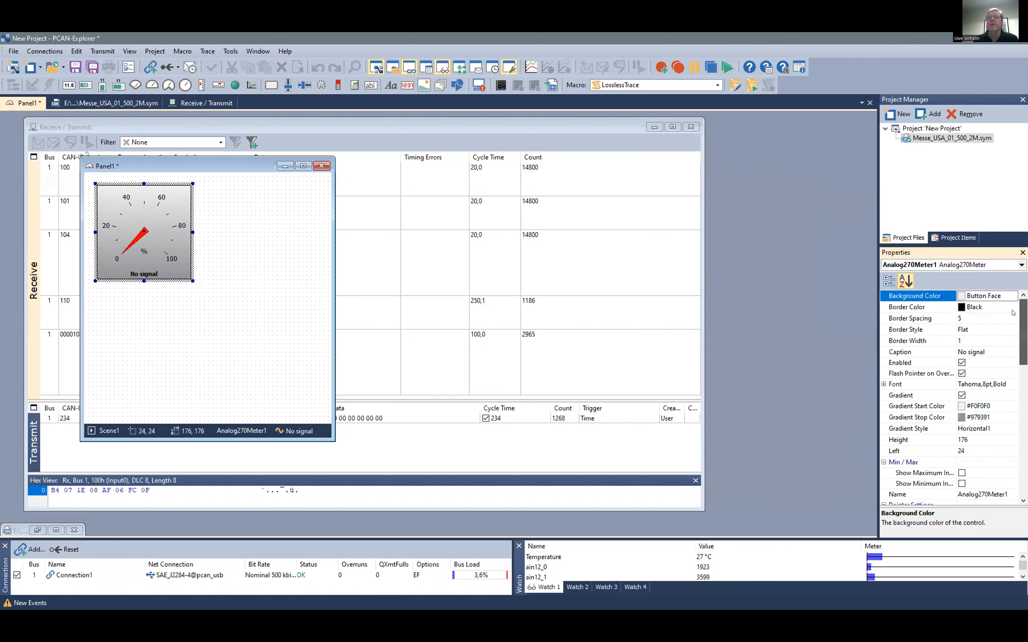
Assign the signal Messe_USA_01_500_2M.Analog_FD.ain12_0 of Connection1 to the analog meter
right_click(184, 260)
click(200, 276)
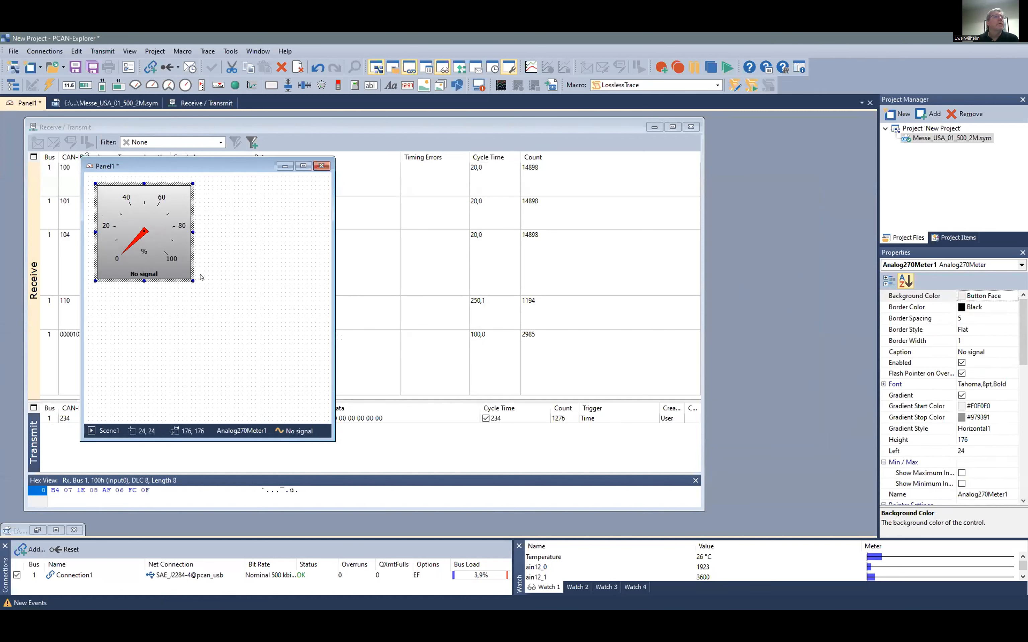
scroll(335, 327, down, 15)
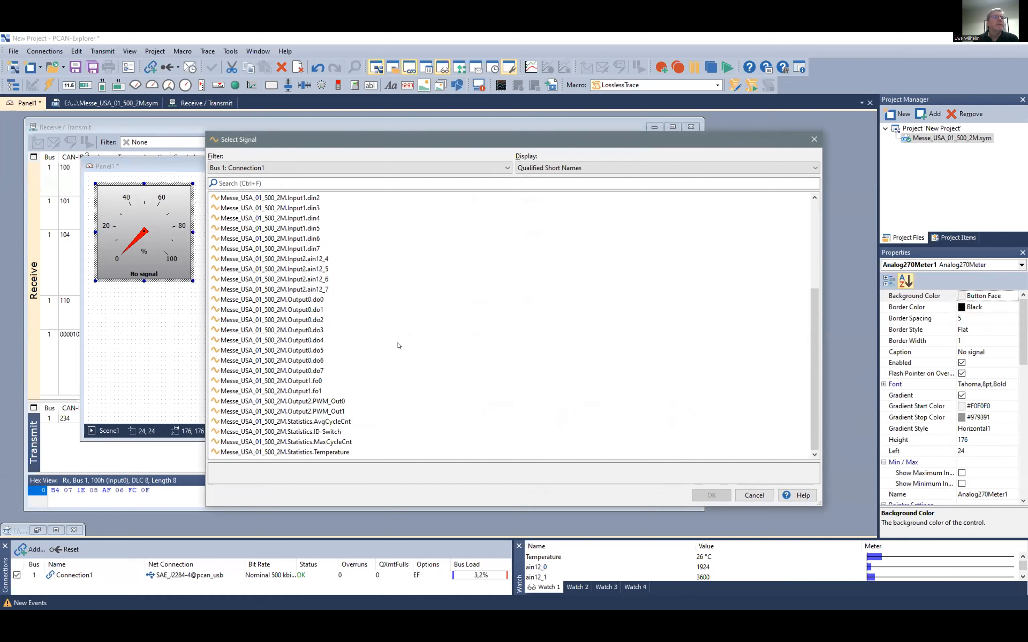
scroll(338, 335, up, 5)
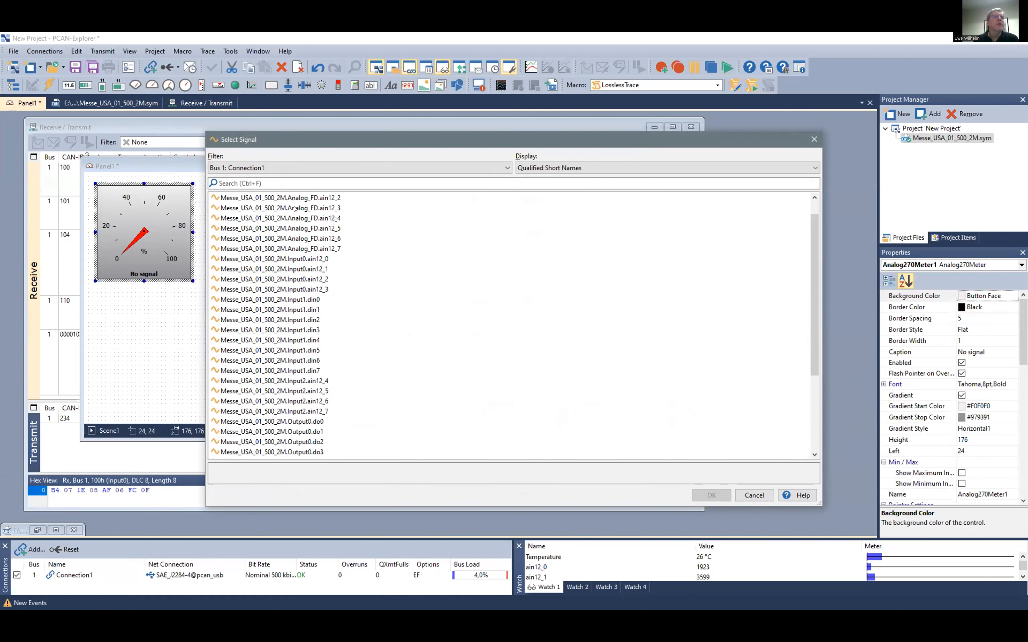
click(297, 199)
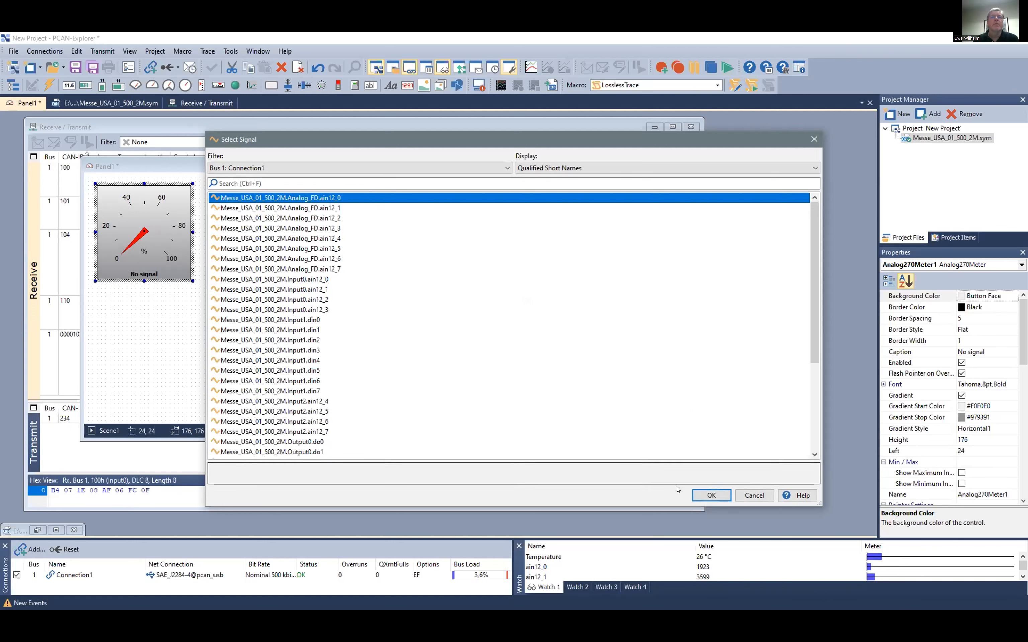
click(707, 494)
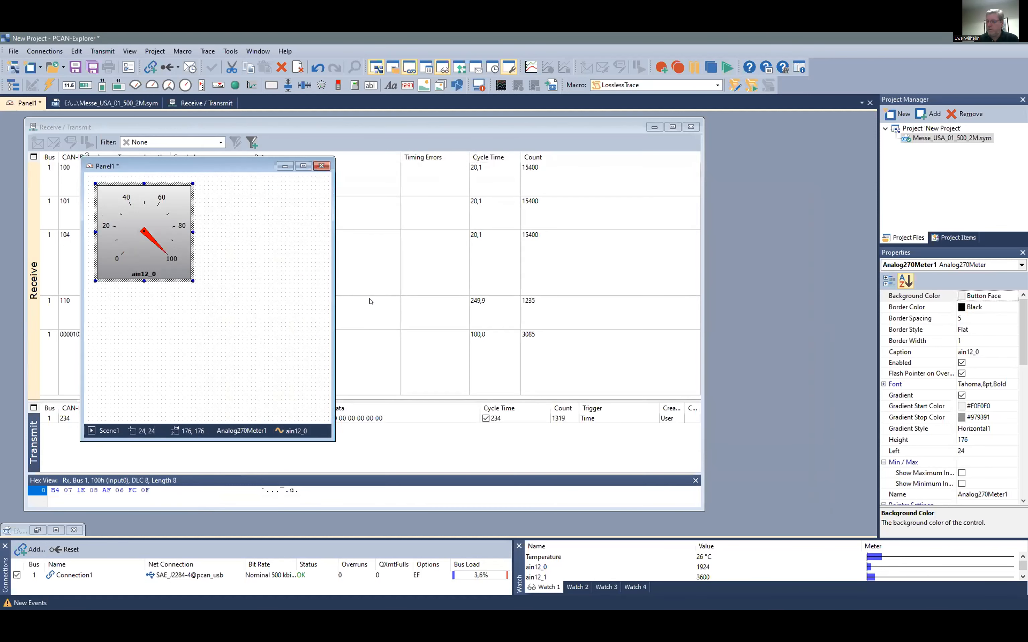
Switch the panel to run mode, move its window clear of the received data values, and switch it back to editing
right_click(238, 224)
click(276, 234)
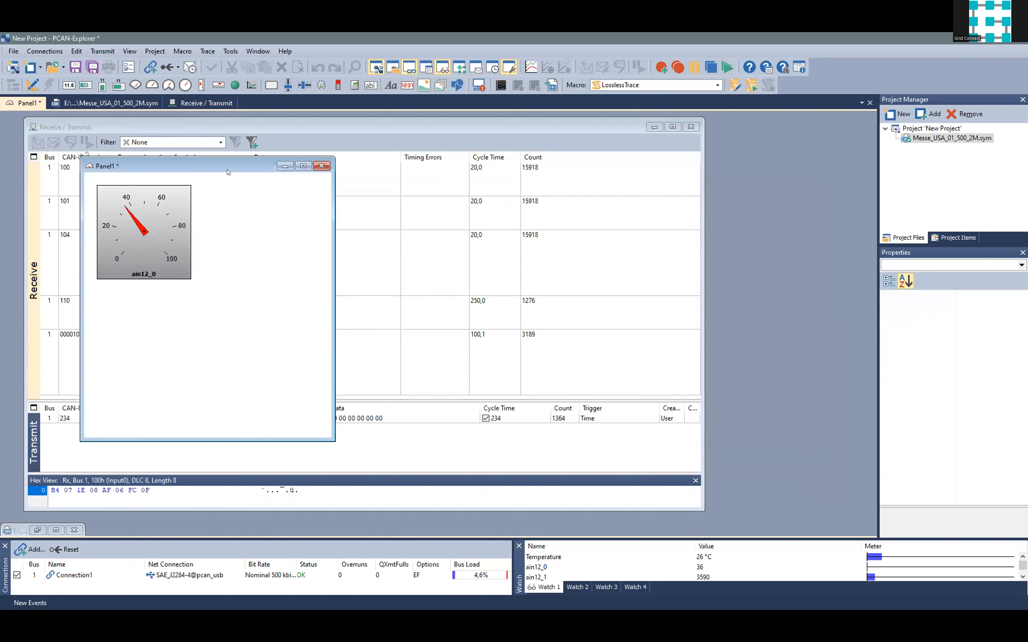
right_click(475, 206)
click(493, 211)
Set the analog meter's maximum value to 4096 and switch the panel to run mode
click(433, 241)
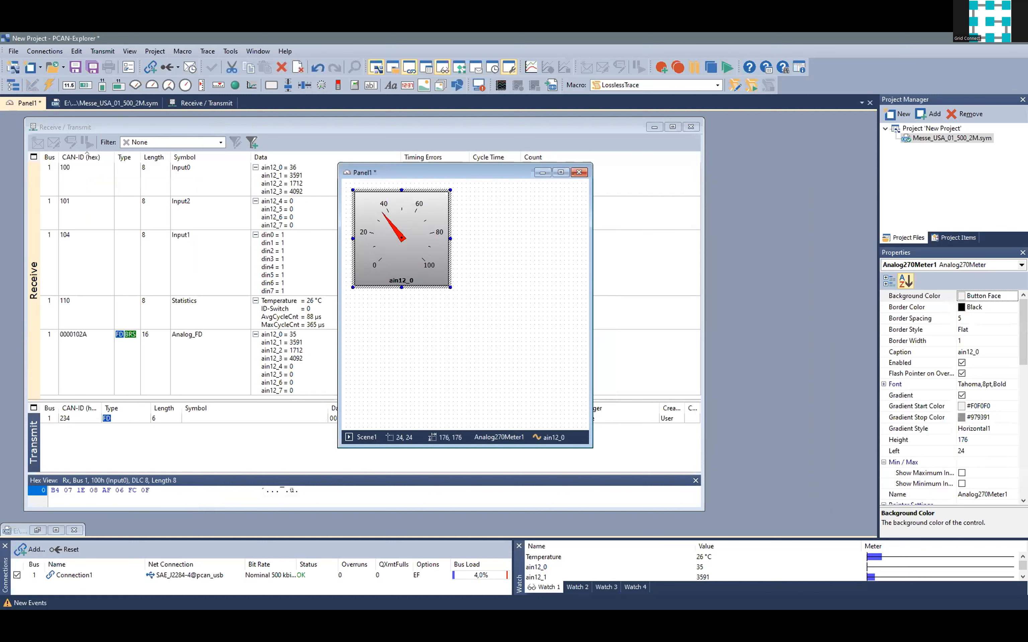
drag(1023, 327, 1023, 459)
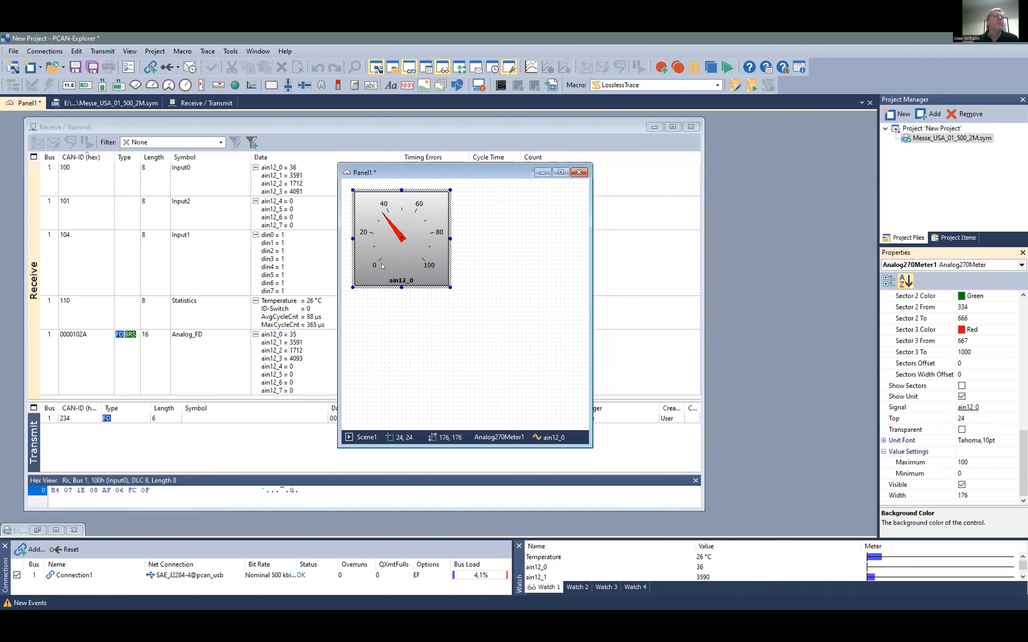
click(976, 463)
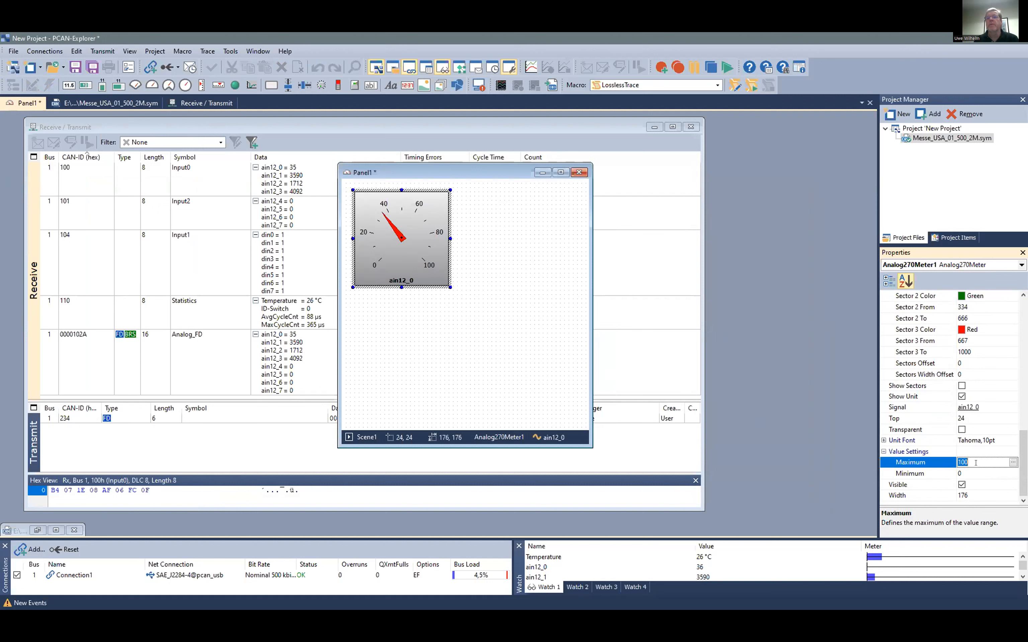
text(4096)
key(Return)
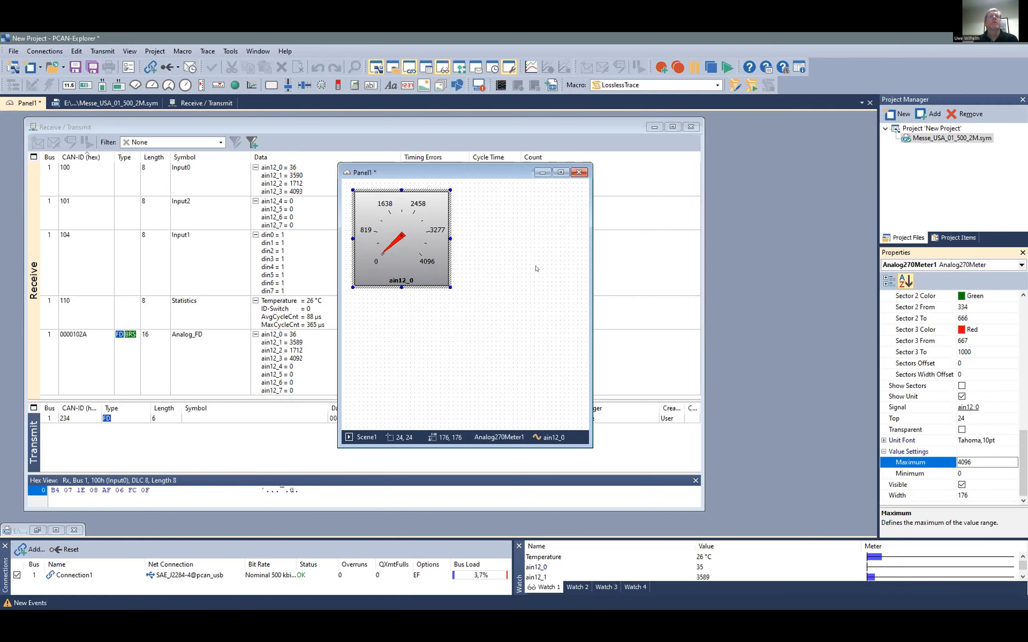
right_click(536, 269)
click(562, 276)
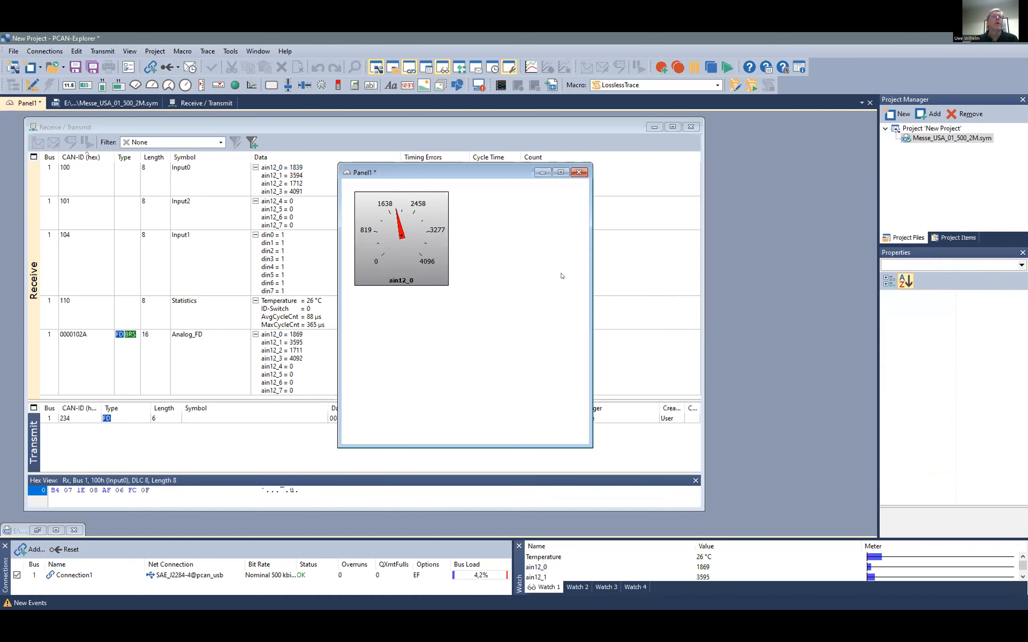
Return the panel to editing, move its window over the received data, and widen it to make room for more instruments
right_click(480, 217)
click(495, 228)
drag(493, 174, 366, 181)
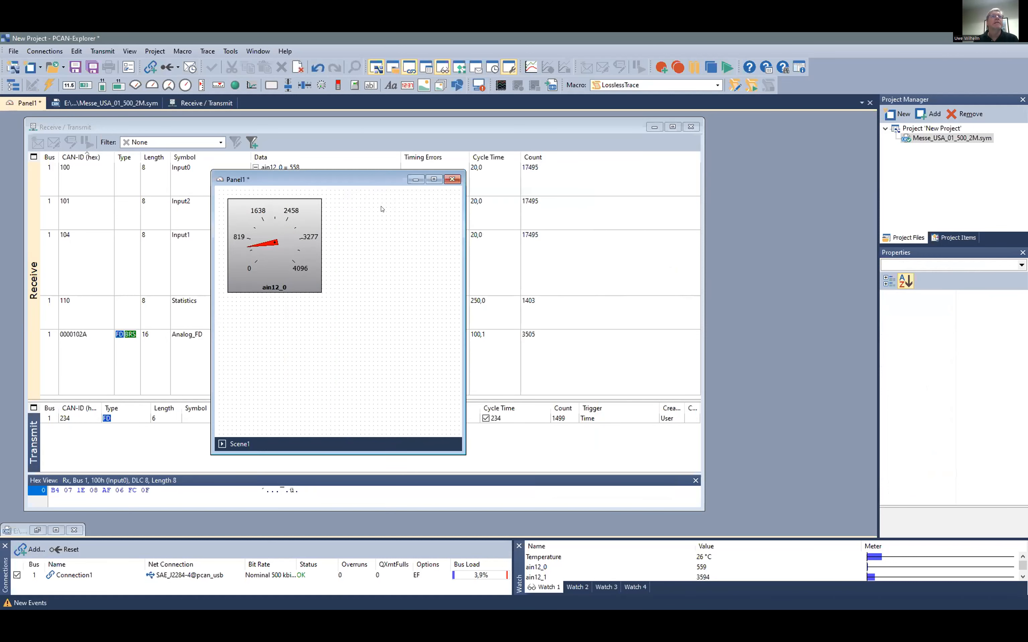
drag(459, 247, 663, 250)
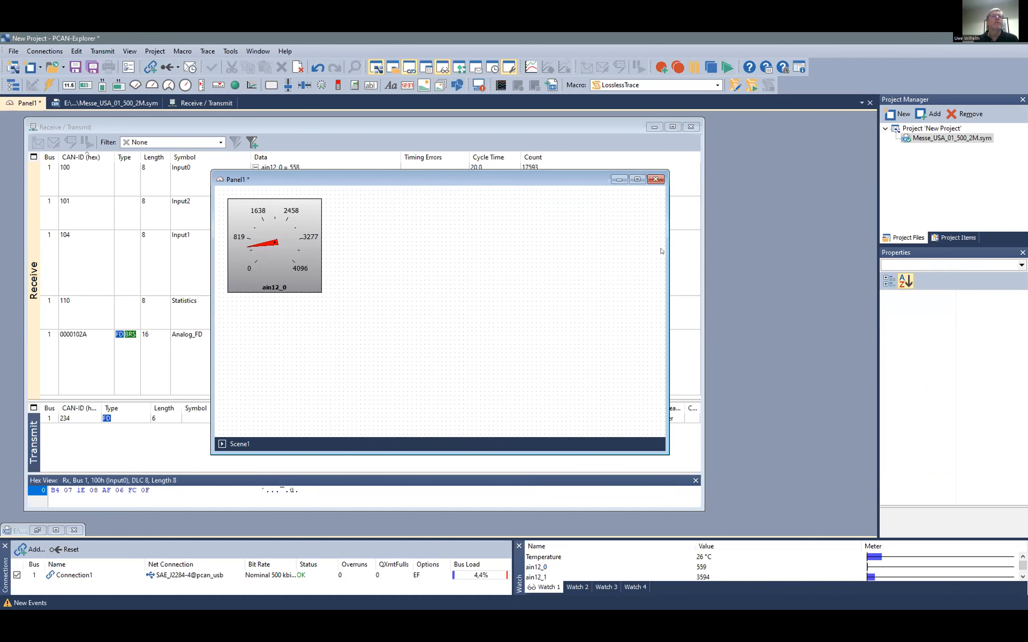
Add a horizontal meter beside the analog meter and assign it the signal Messe_USA_01_500_2M.Statistics.Temperature
click(217, 87)
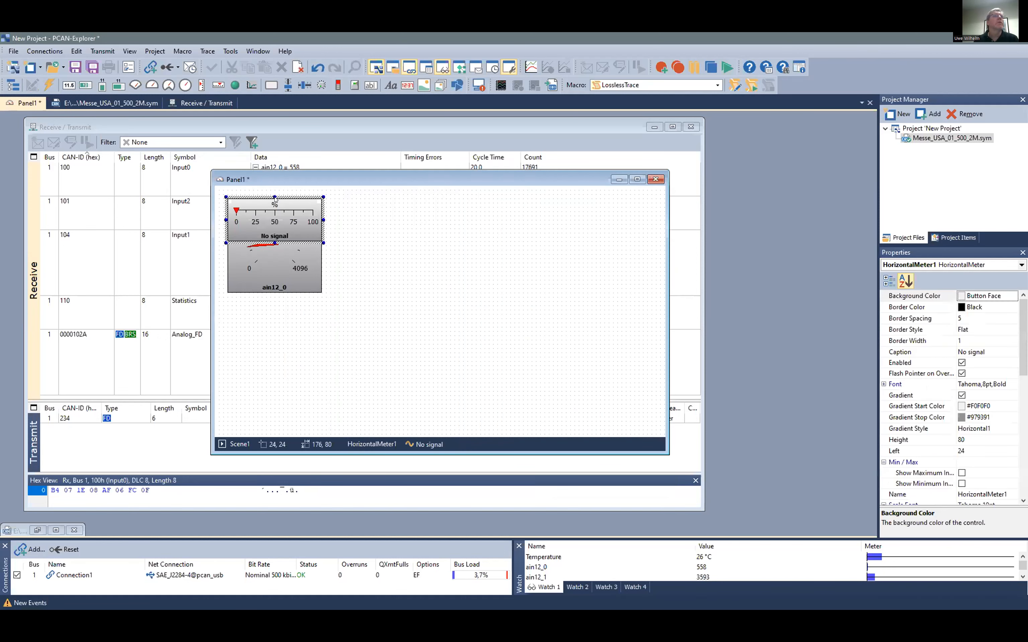
drag(304, 215, 414, 223)
right_click(414, 224)
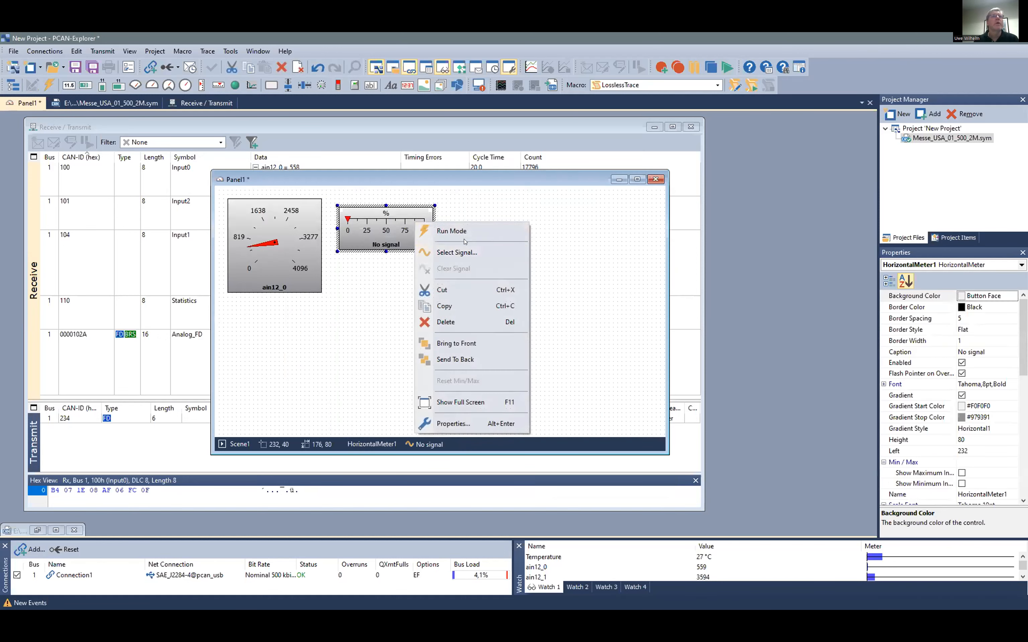
click(472, 252)
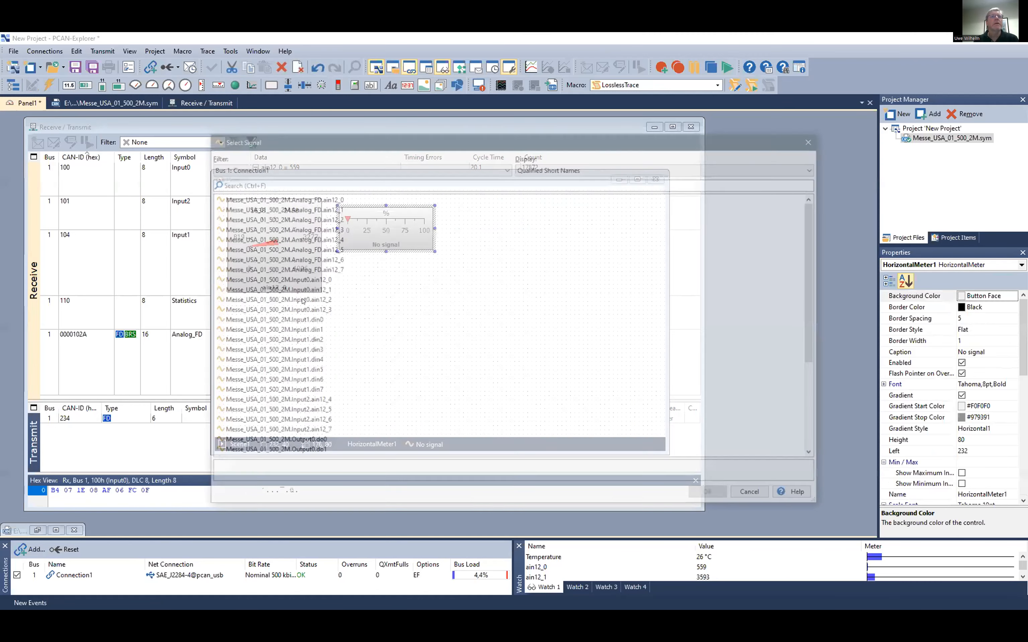
scroll(382, 306, down, 10)
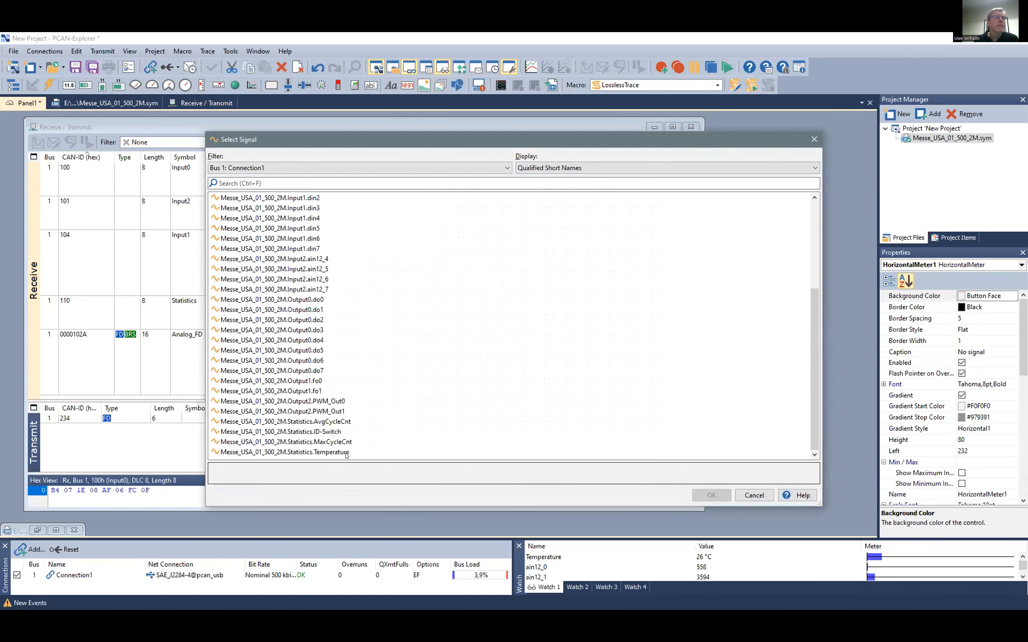
click(399, 453)
click(722, 494)
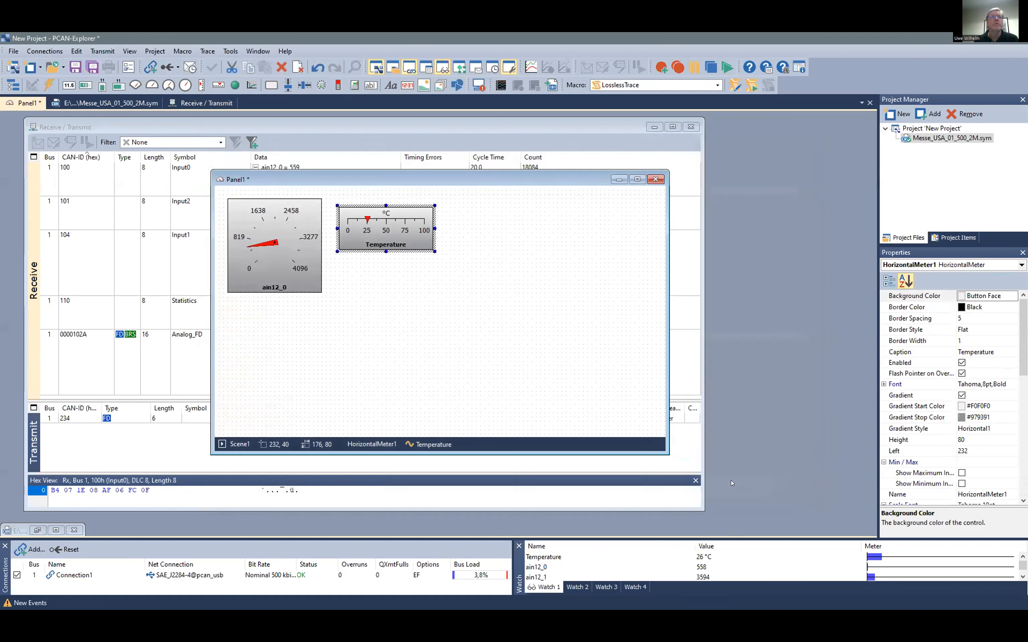
Switch the panel to run mode and reposition its window over the received data
right_click(432, 290)
click(465, 296)
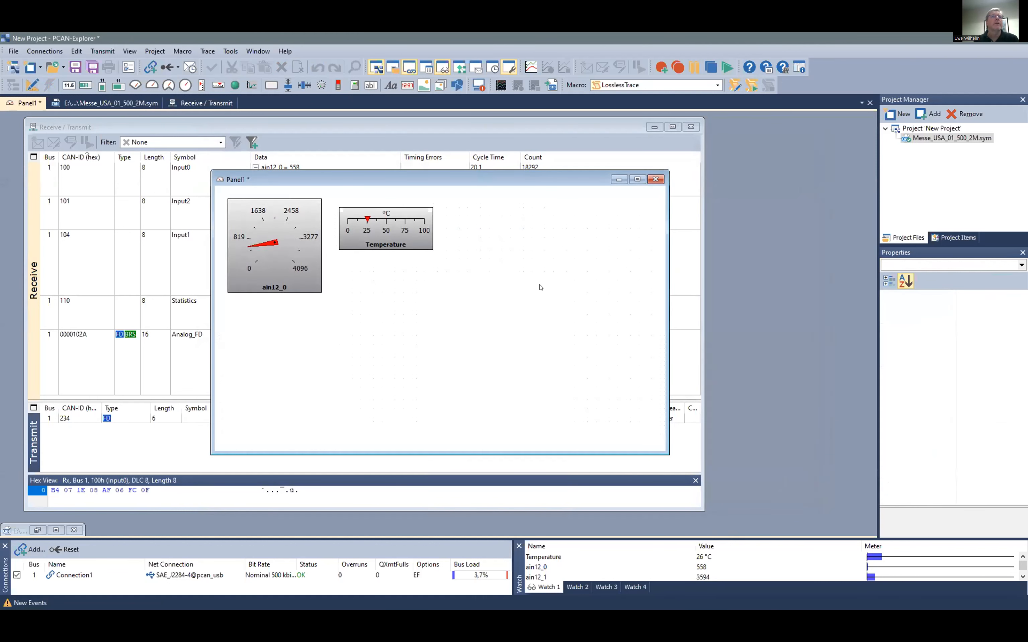
drag(465, 180, 458, 171)
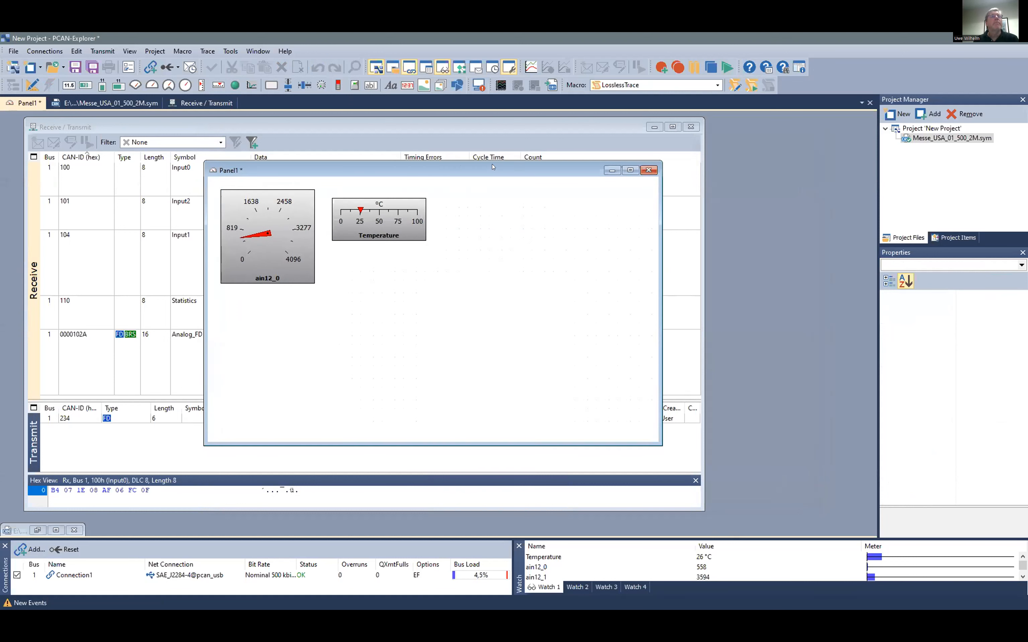
drag(492, 167, 482, 215)
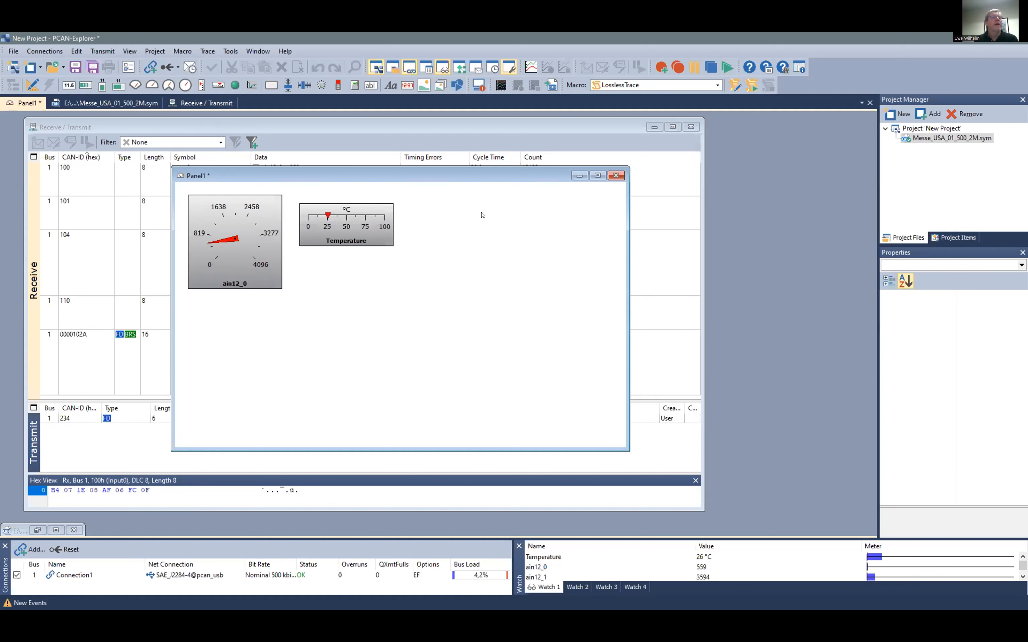
Return the panel to design mode and set the scene's background color to Sky Blue
right_click(471, 221)
click(531, 232)
right_click(531, 298)
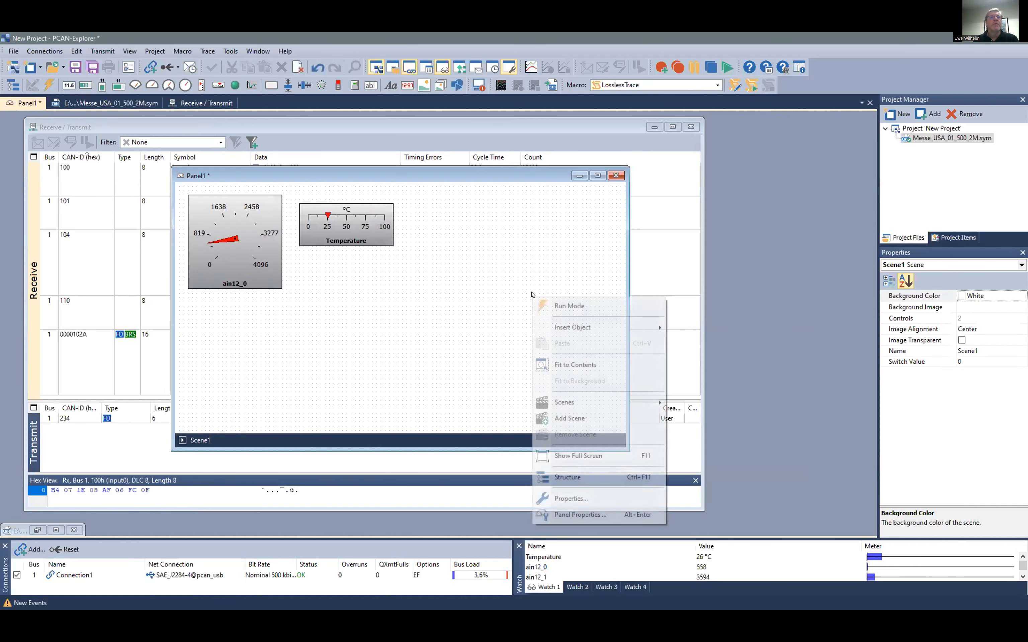
click(500, 257)
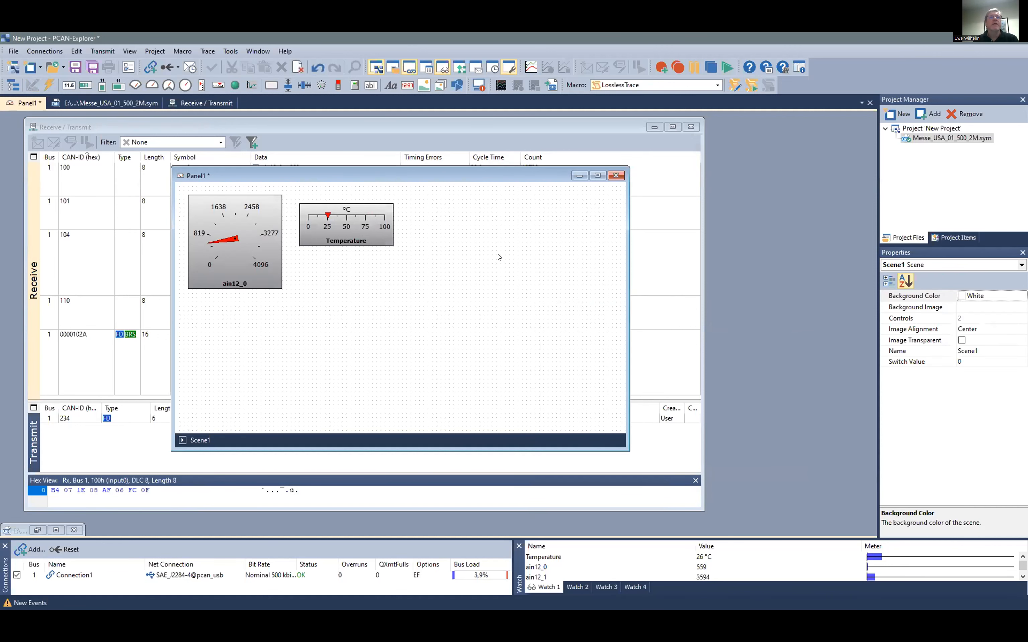
click(1011, 301)
click(1009, 296)
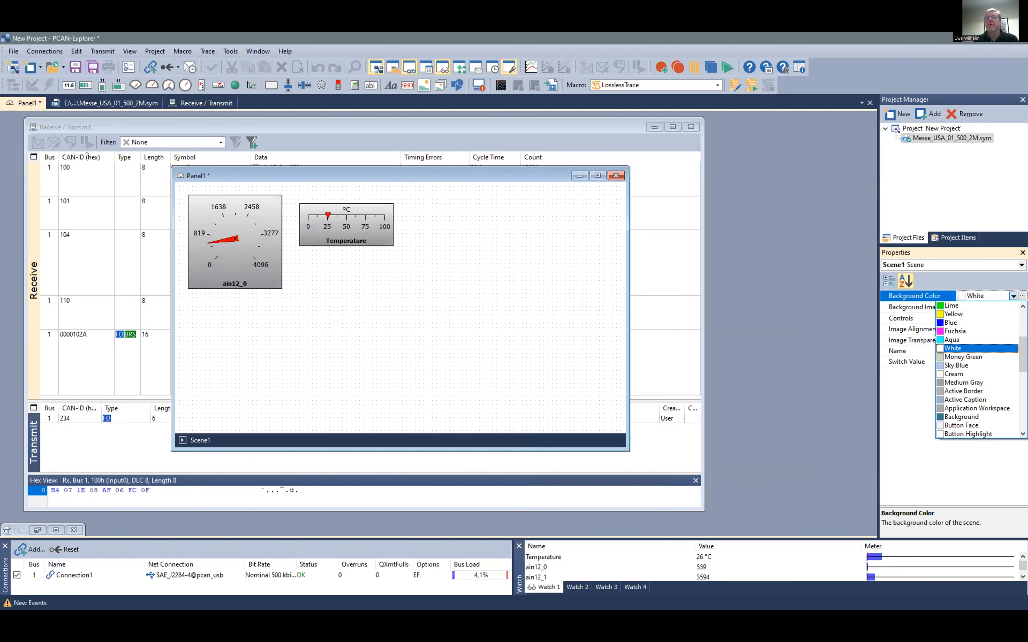
click(956, 365)
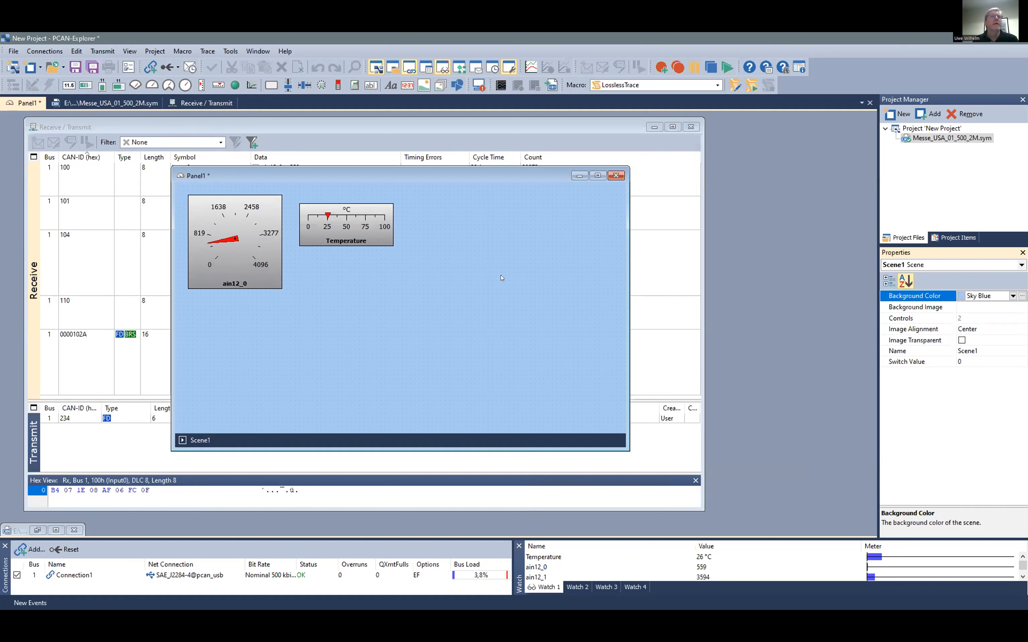
Switch the panel to run mode, view it in full screen, and leave the full-screen view
right_click(470, 265)
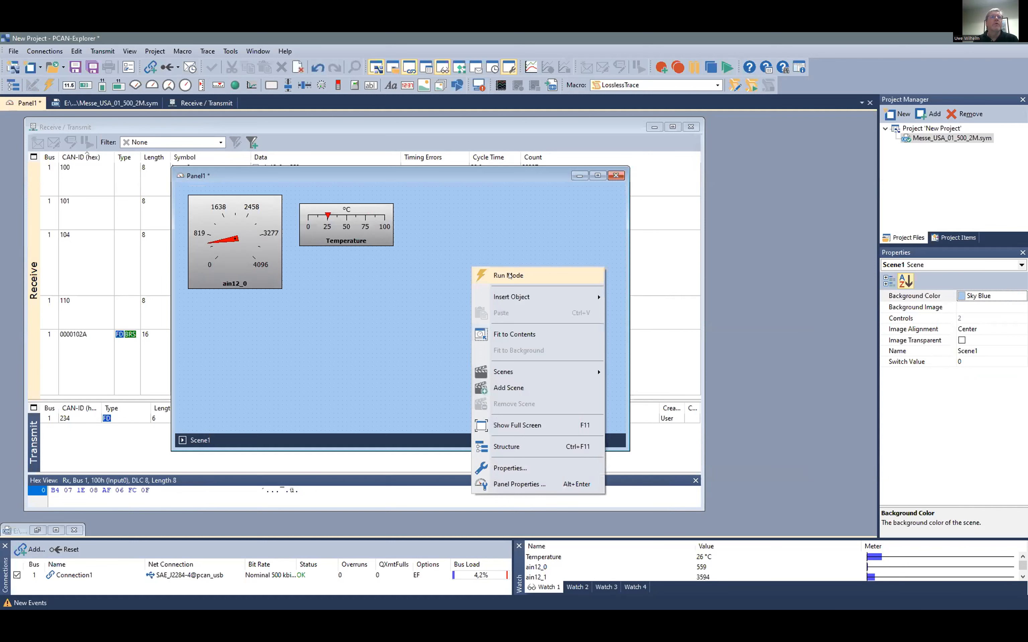
click(509, 275)
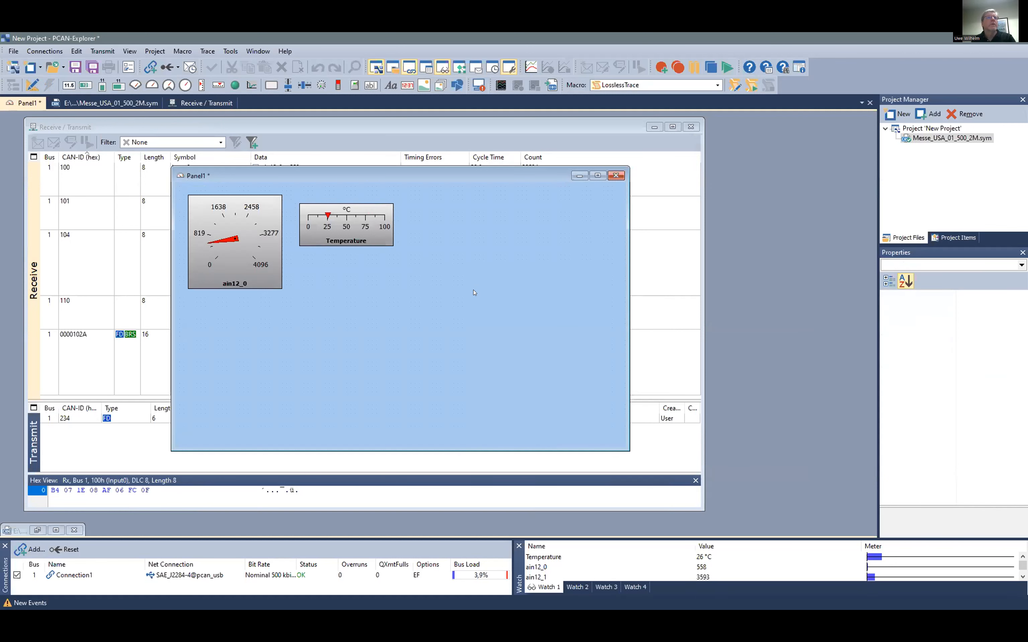
key(F11)
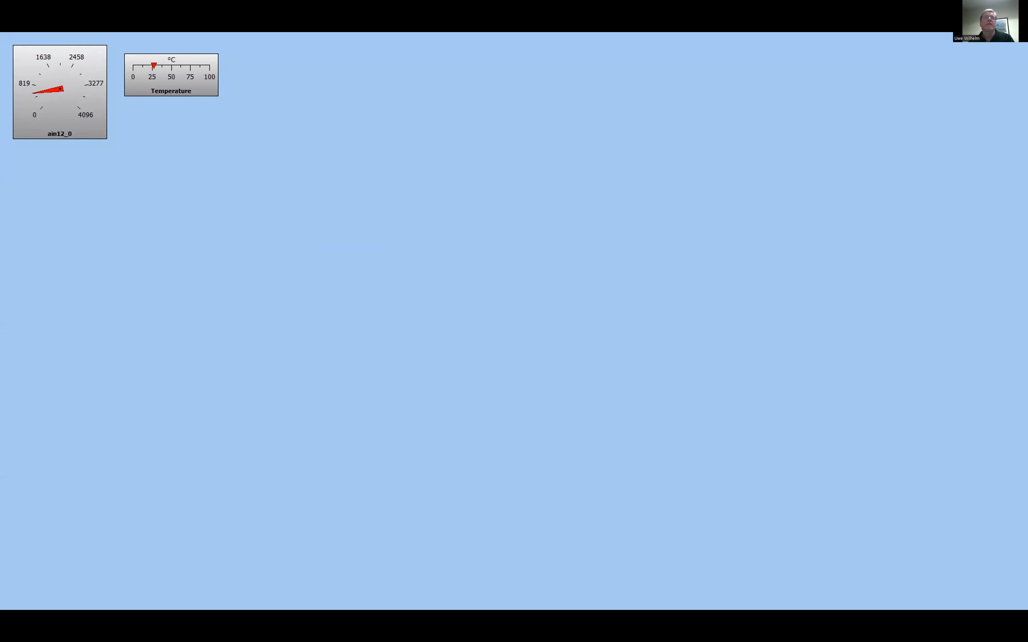
key(Escape)
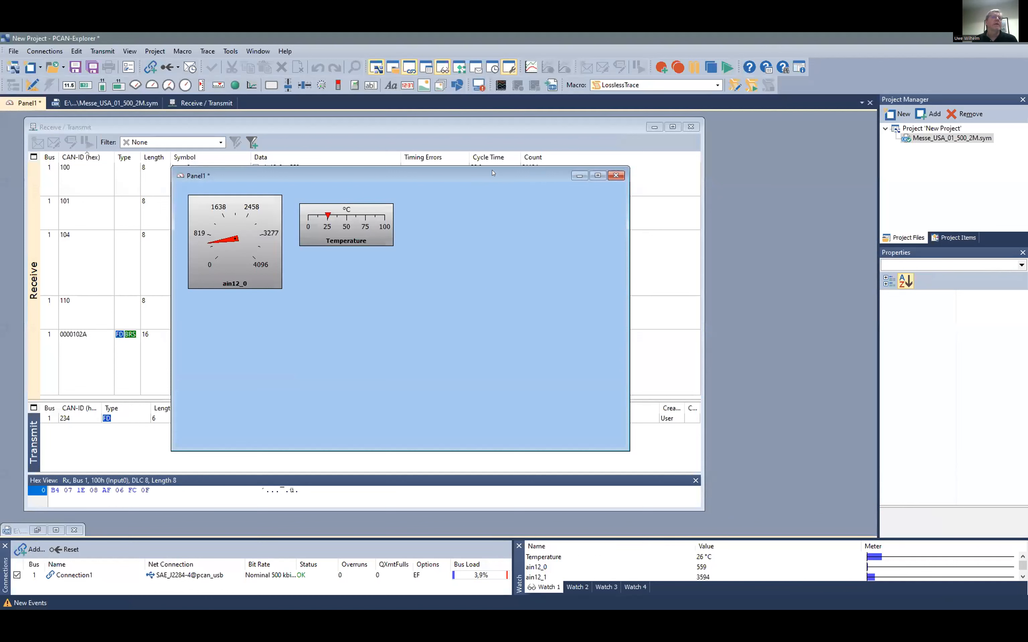
Switch the panel back to design mode and shift its window slightly over the received data
right_click(540, 208)
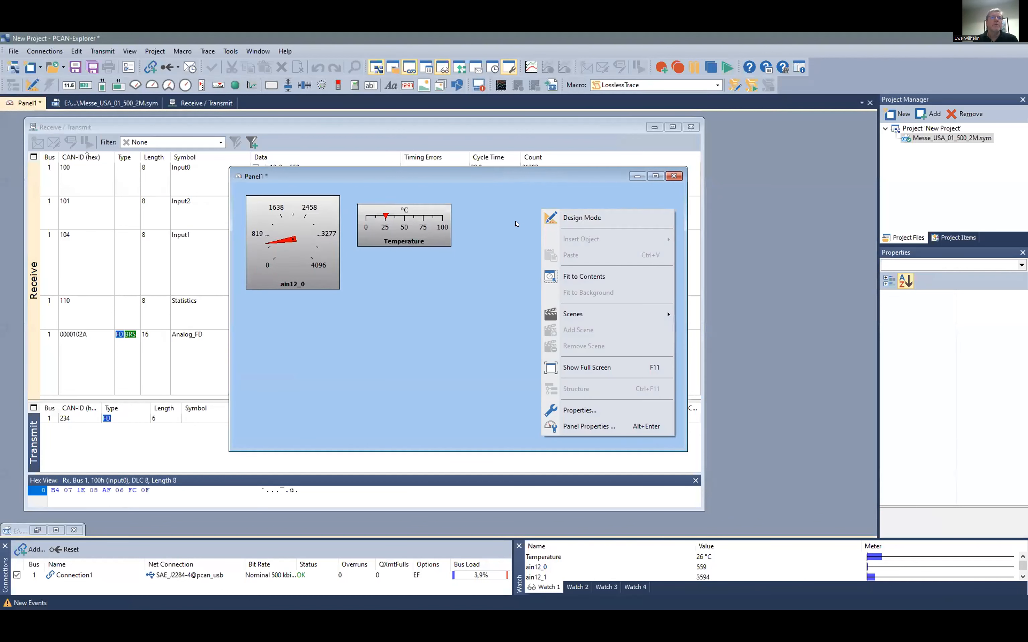
click(470, 216)
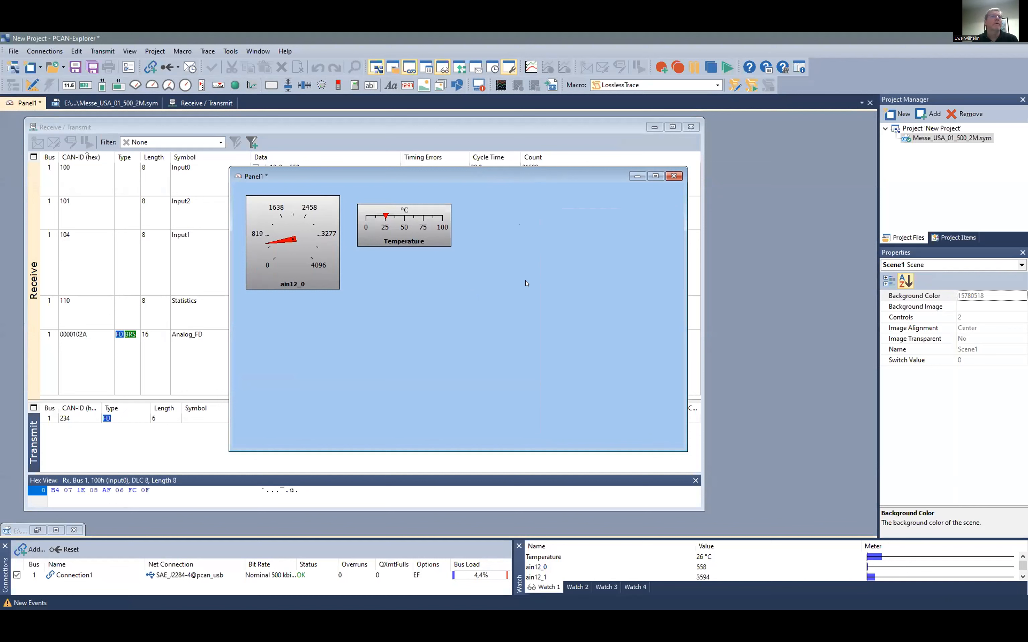
right_click(540, 247)
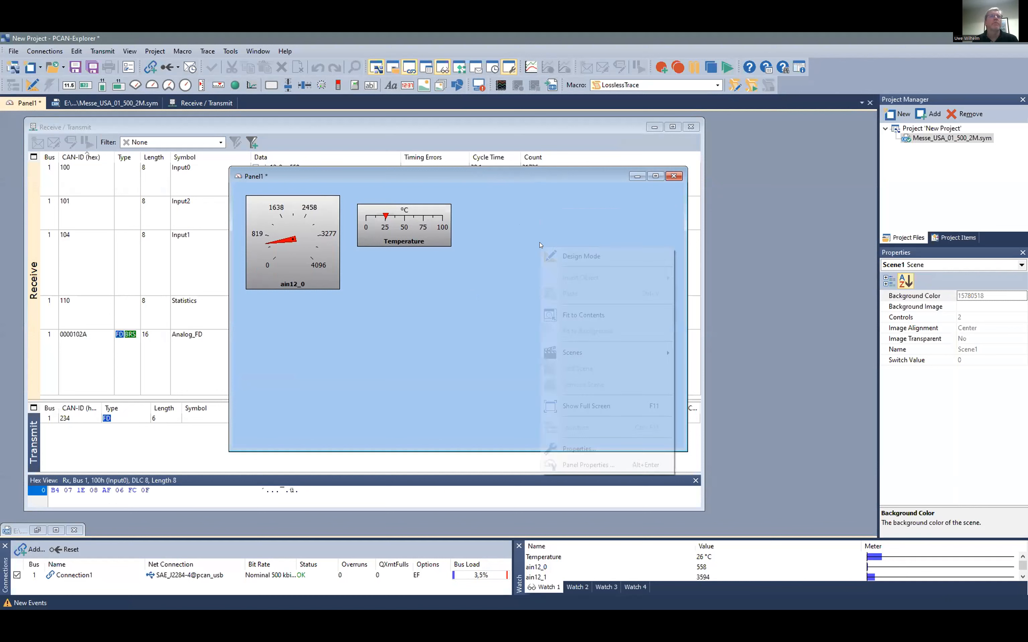
click(575, 256)
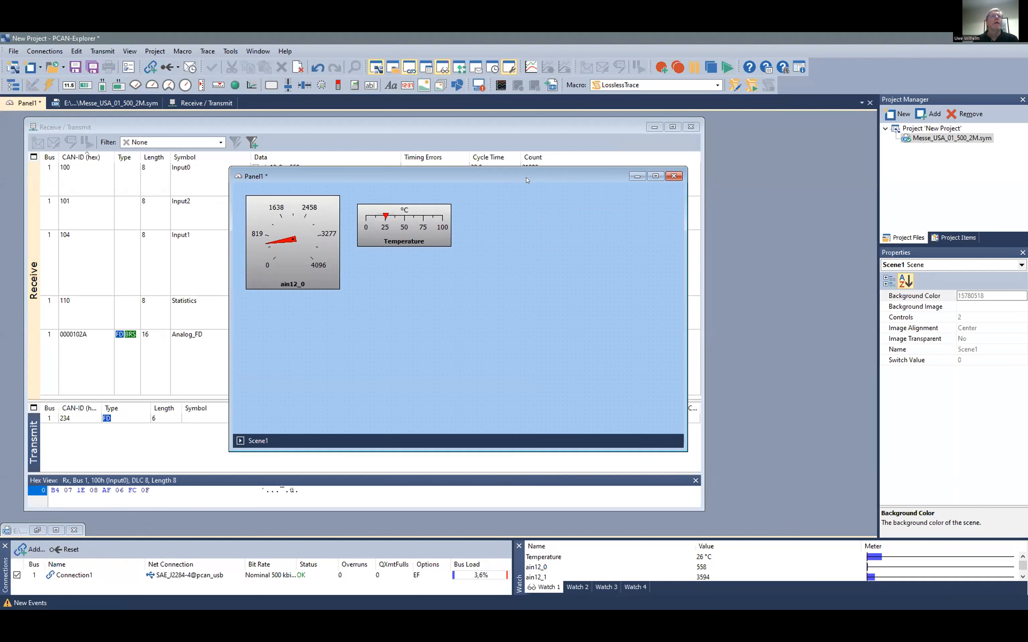
drag(475, 182, 461, 175)
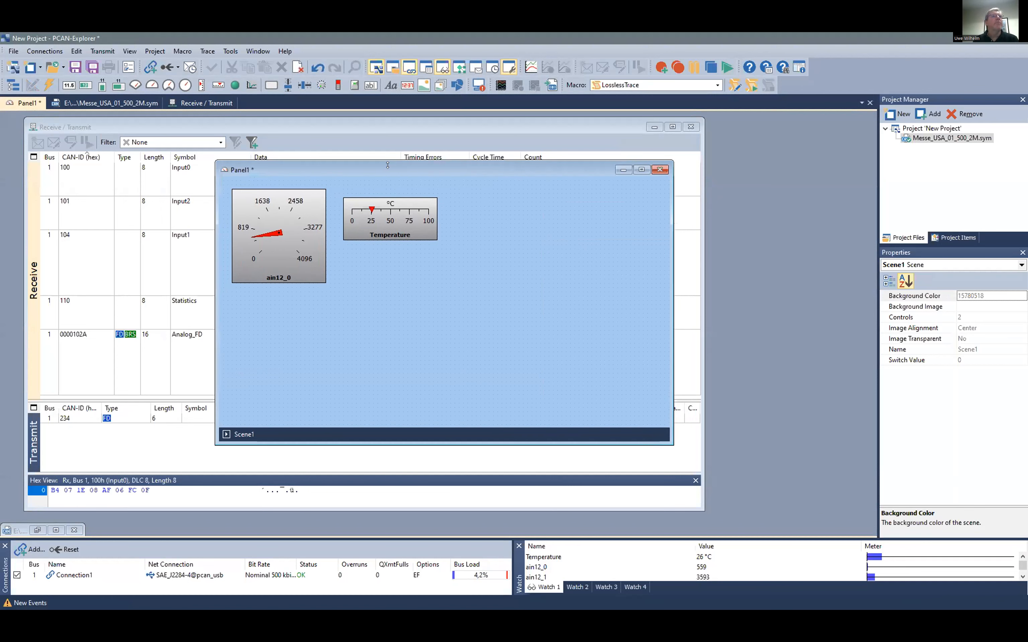
Add a horizontal slider below the Temperature meter and assign it the signal Messe_USA_01_500_2M.Input0.ain12_0
click(305, 85)
drag(321, 219, 419, 266)
right_click(413, 280)
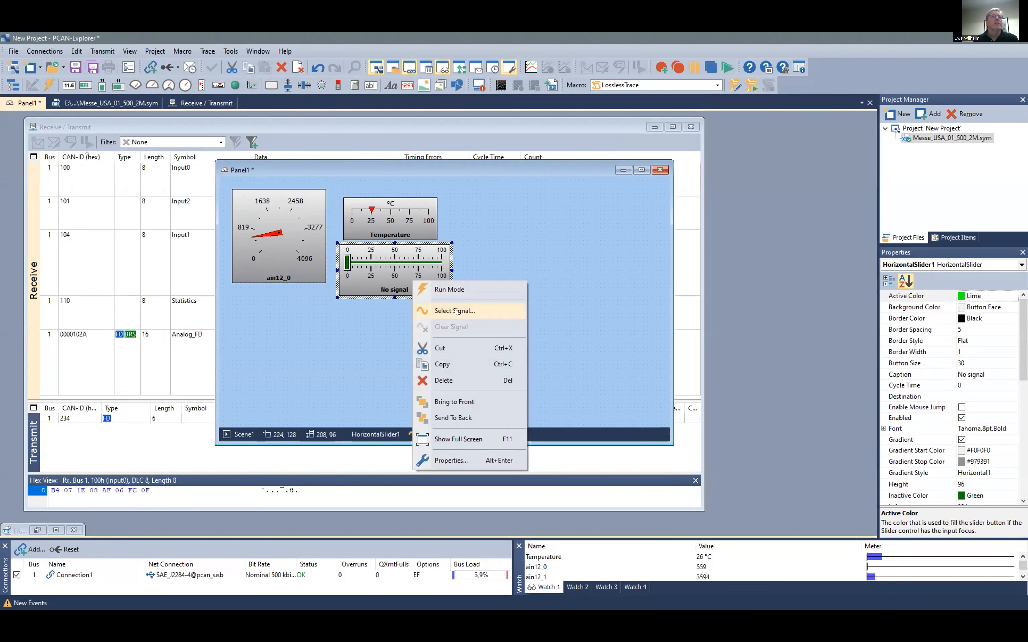
click(456, 310)
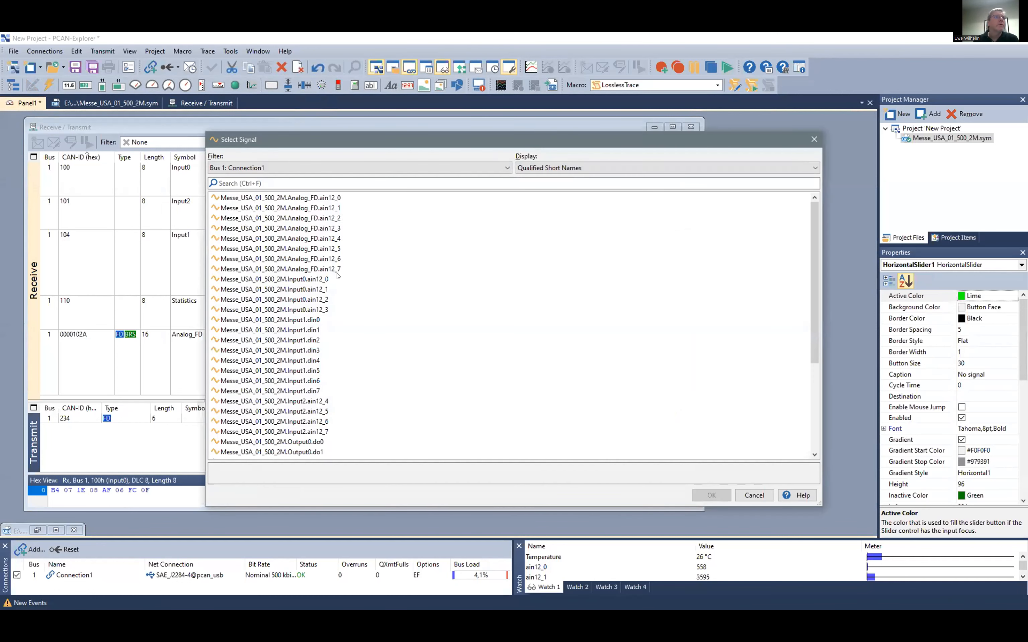
scroll(321, 246, down, 5)
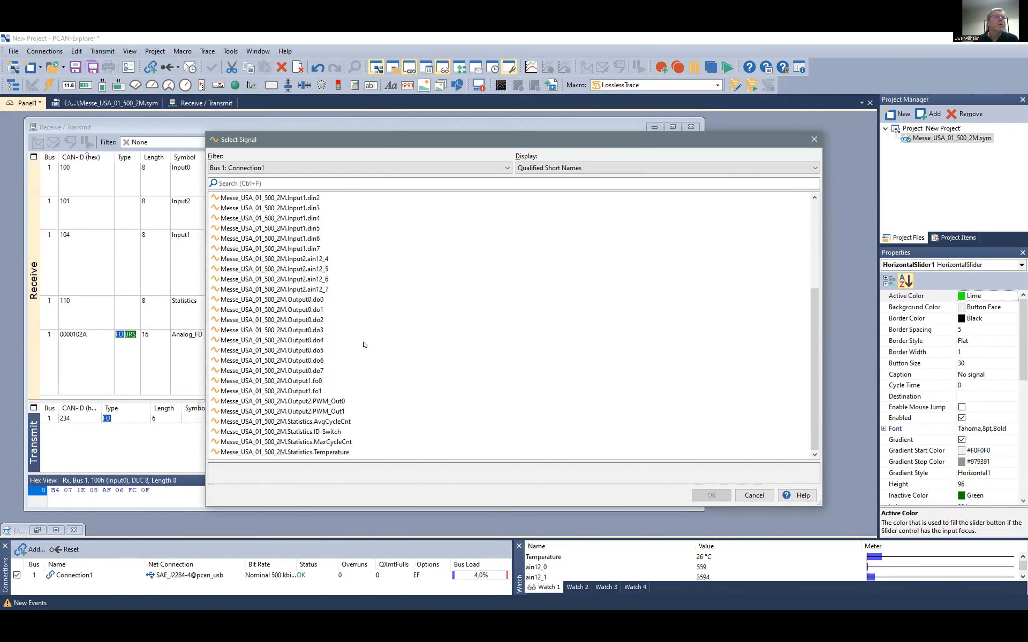
scroll(364, 338, up, 5)
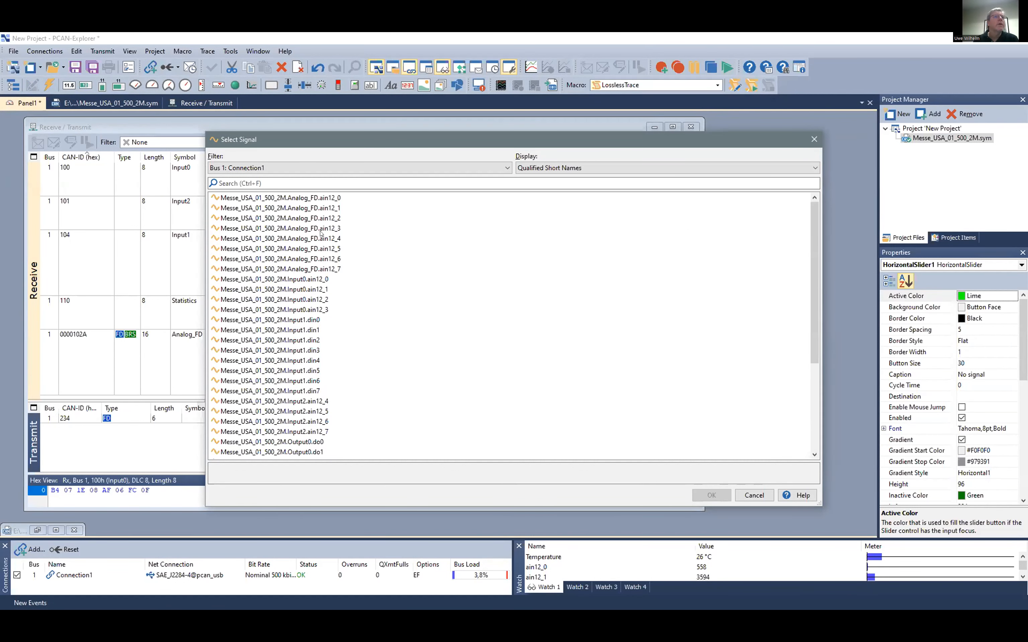
click(296, 219)
click(277, 281)
click(712, 495)
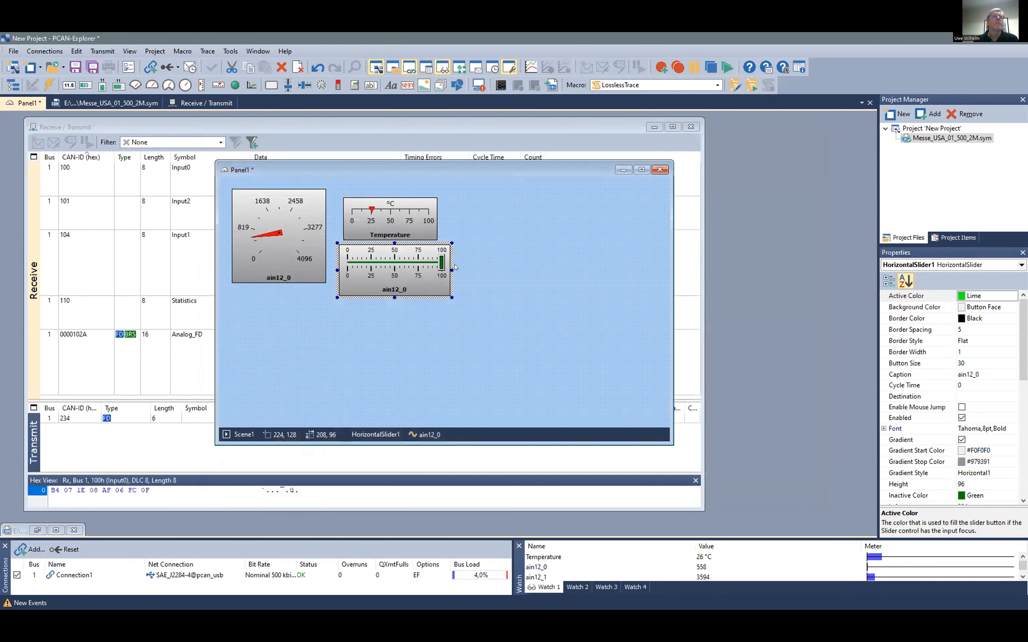
Switch the panel to run mode, try to move the ain12_0 slider to a lower value, and return to design mode
right_click(463, 254)
click(475, 264)
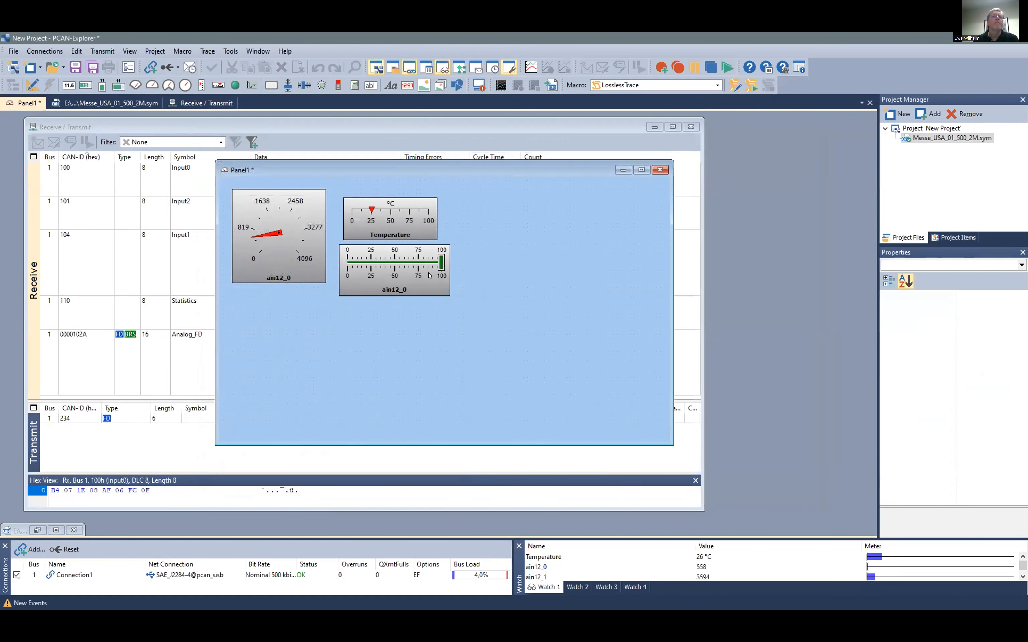
drag(440, 259, 399, 268)
right_click(490, 217)
click(493, 226)
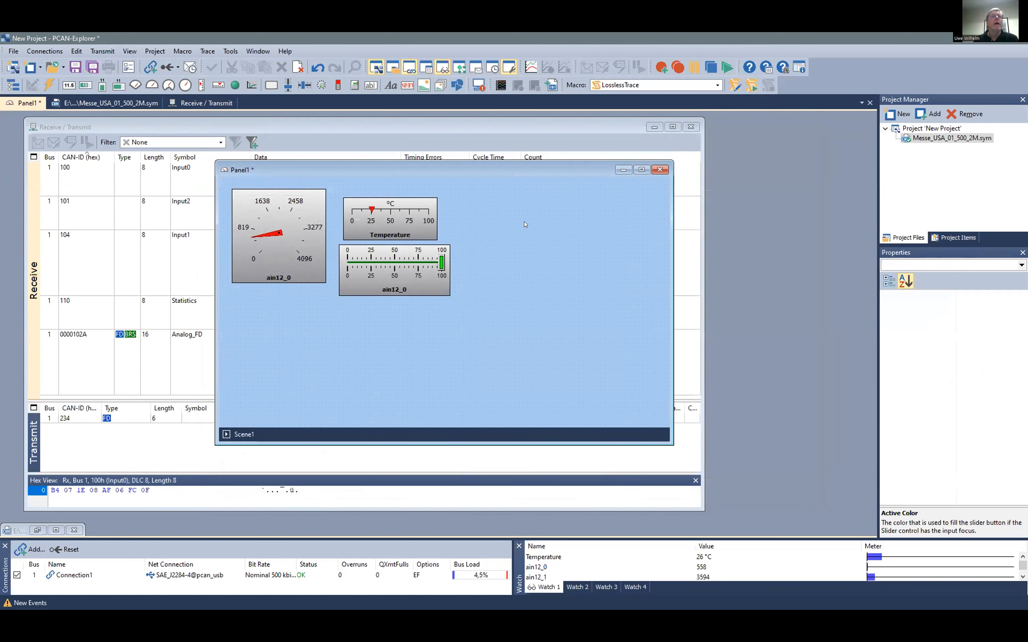
Move the panel window slightly higher over the received data
click(415, 267)
right_click(494, 226)
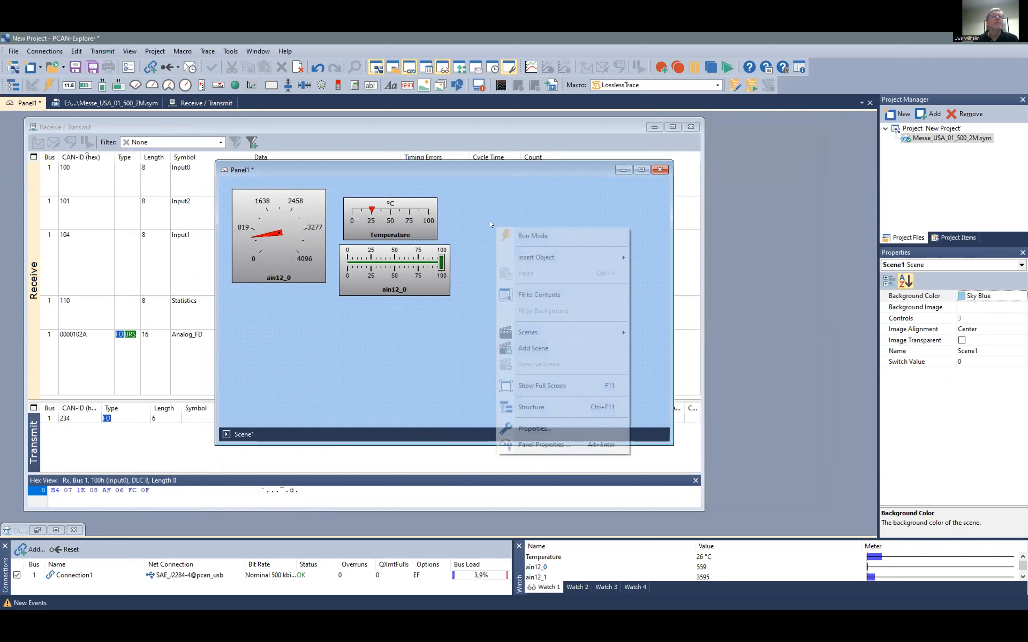
click(370, 169)
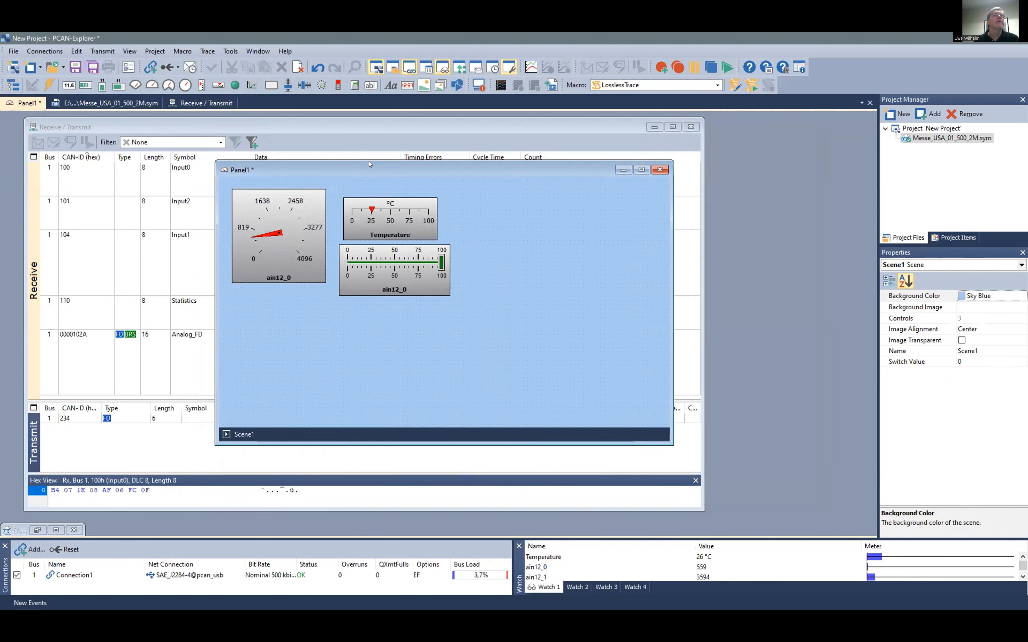
drag(370, 164, 343, 112)
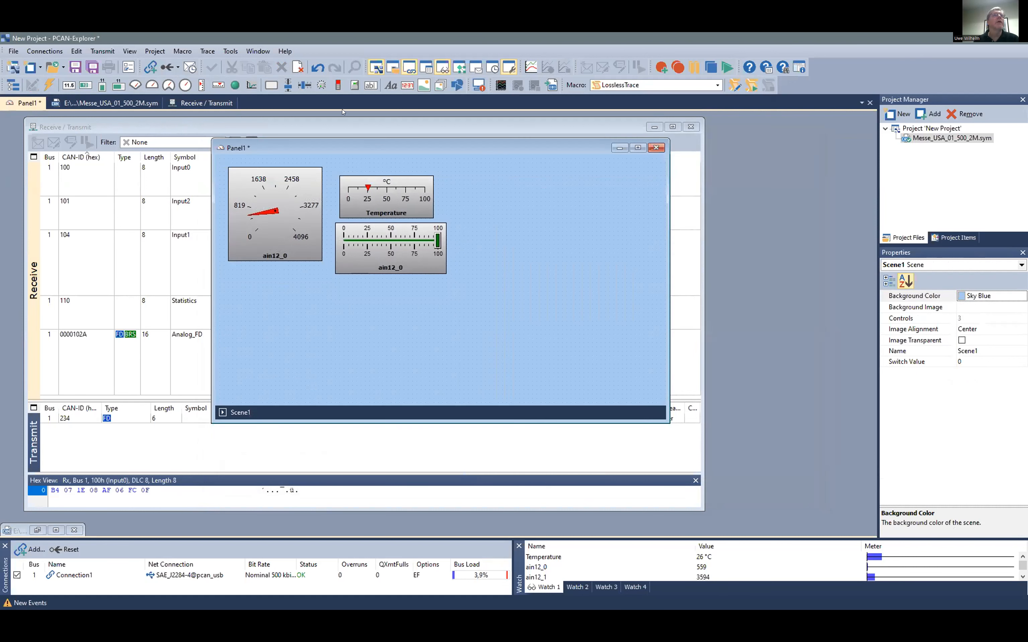
Add a rocker switch to the right of the Temperature meter and select Messe_USA_01_500_2M.Output0.do0 as its signal
click(337, 87)
click(244, 184)
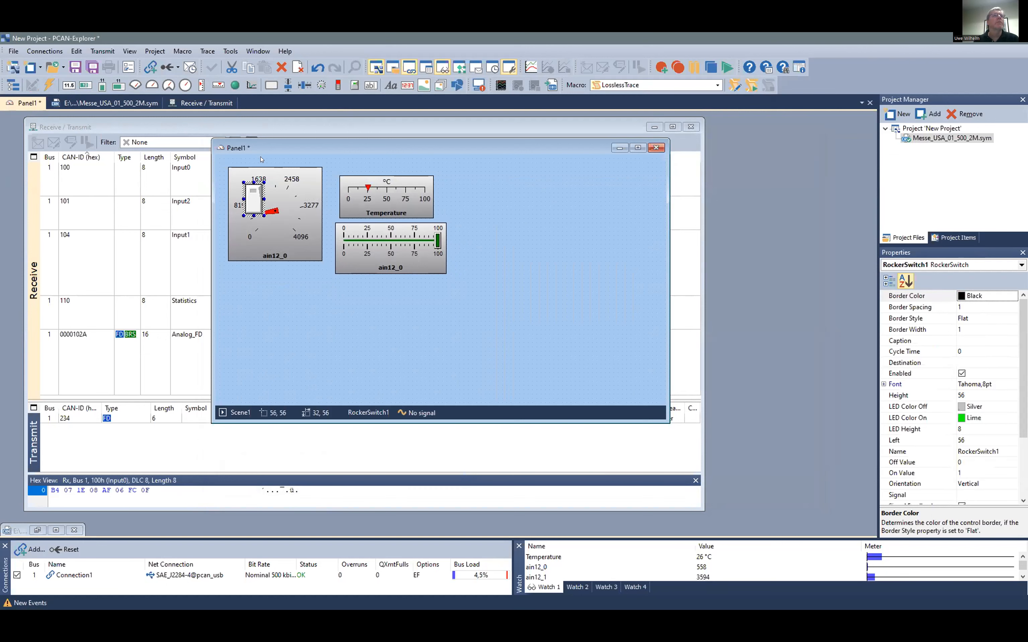
drag(260, 199, 496, 195)
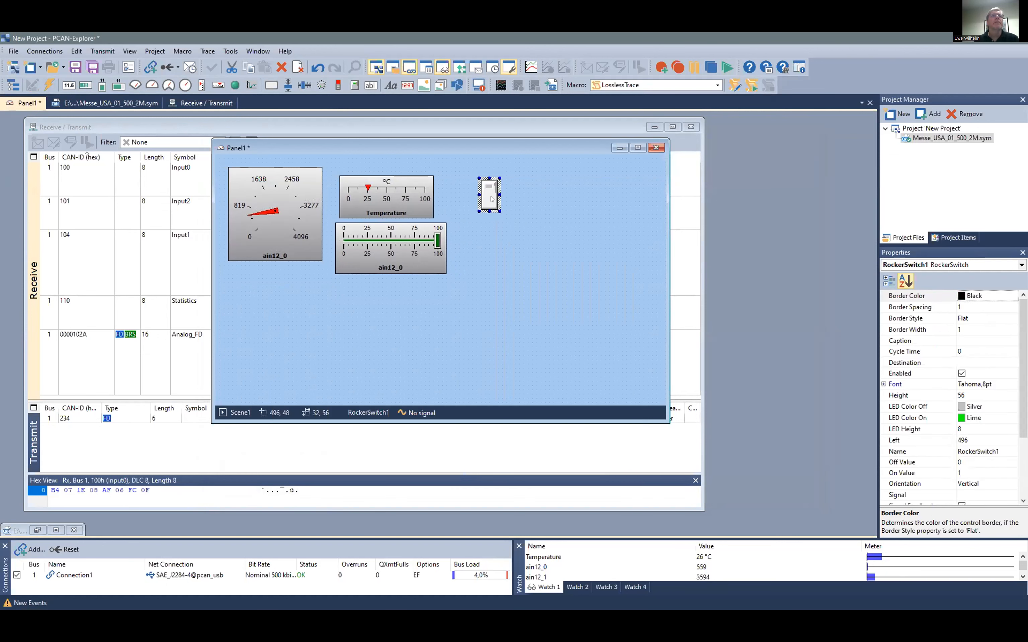
right_click(491, 196)
click(549, 226)
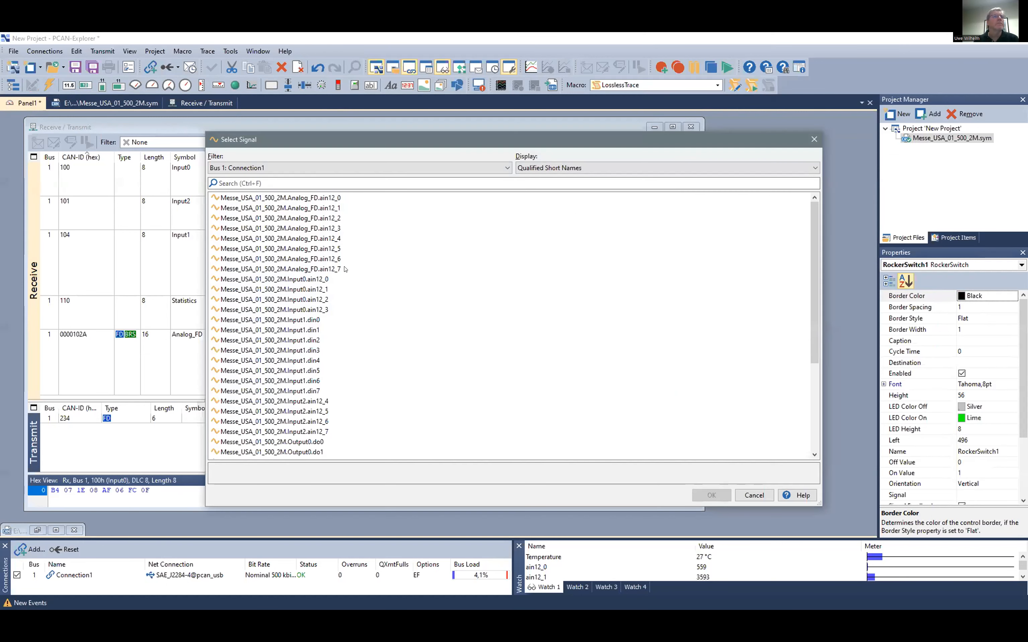
scroll(299, 338, down, 5)
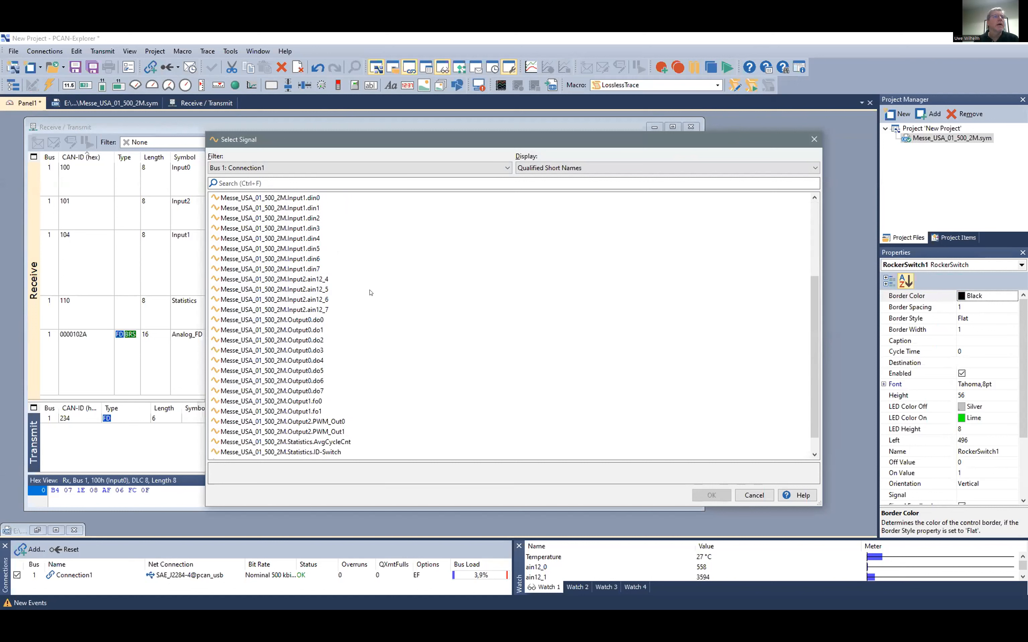
click(301, 300)
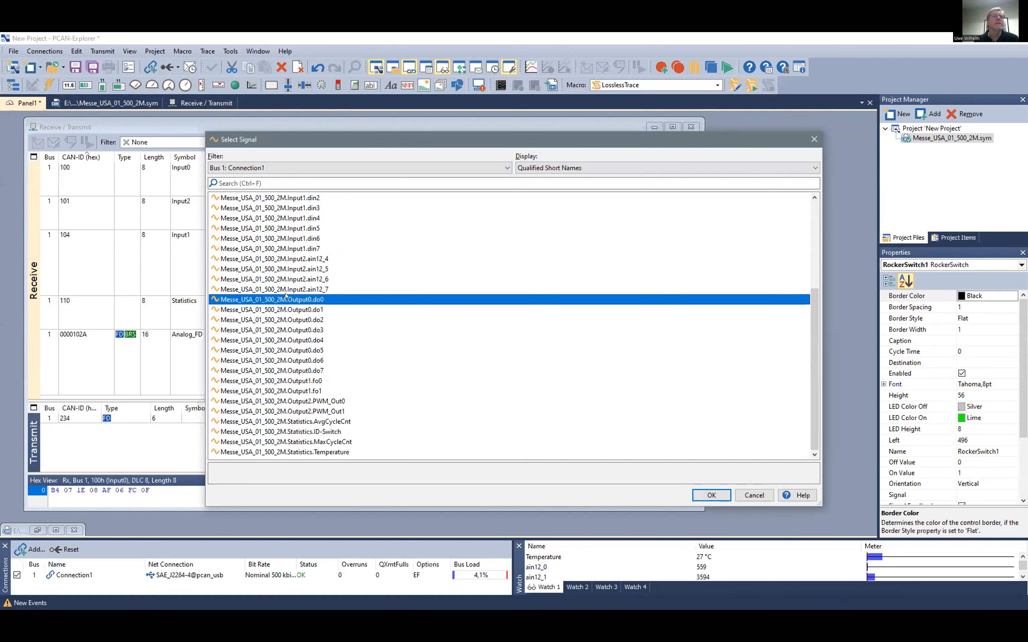
Assign the Messe_USA_01_500_2M.Output0.do0 signal to the rocker switch and take the panel out of edit mode
click(722, 496)
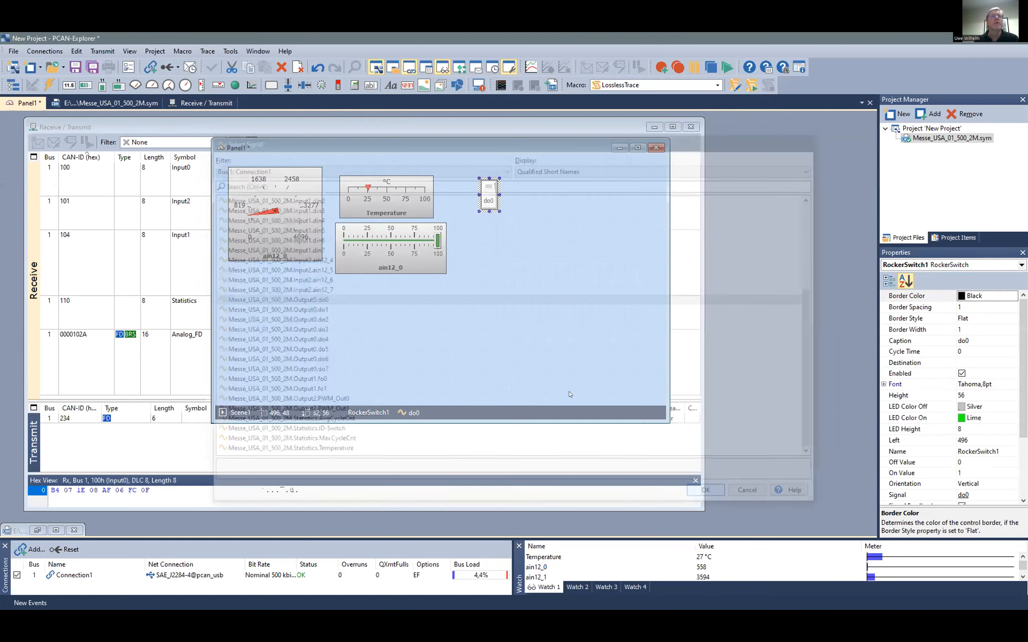
right_click(510, 284)
click(543, 288)
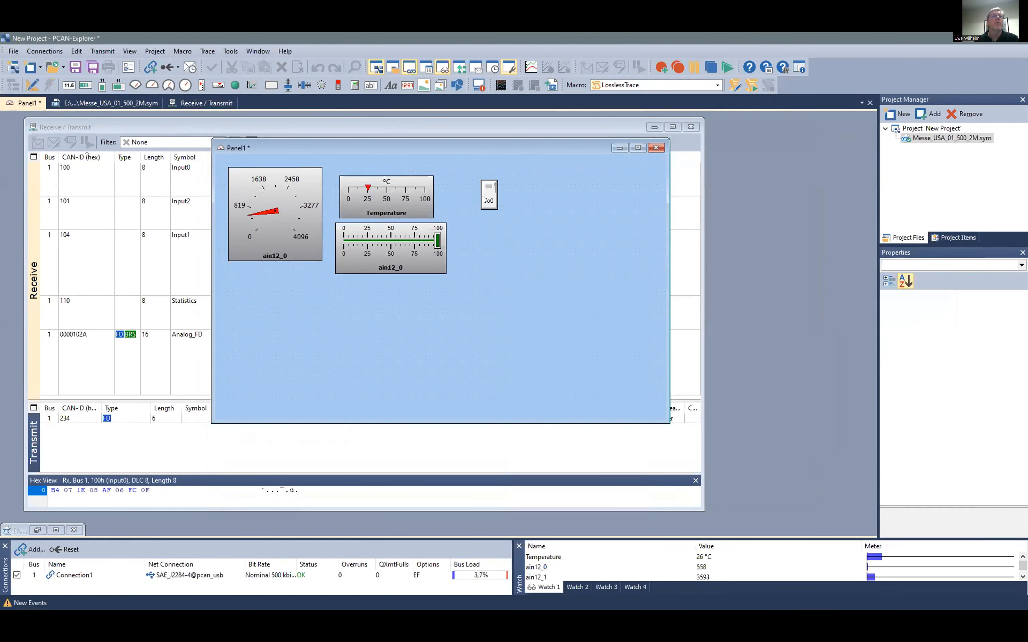
Operate the do0 rocker switch on, off and on again, and expand the Output0 transmit message into its individual signals
click(488, 190)
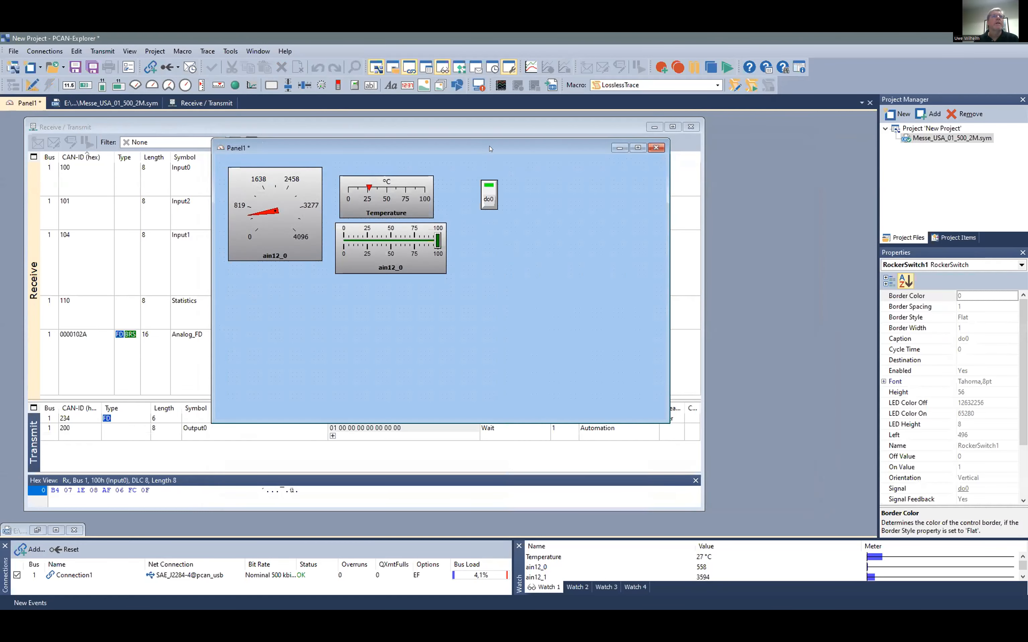
click(332, 436)
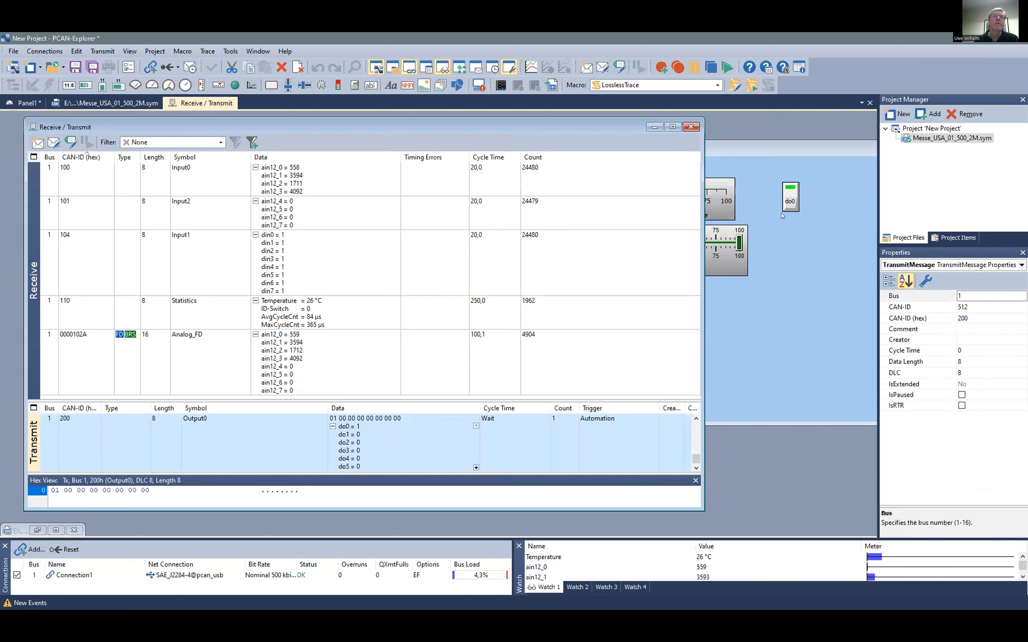
click(791, 202)
click(789, 174)
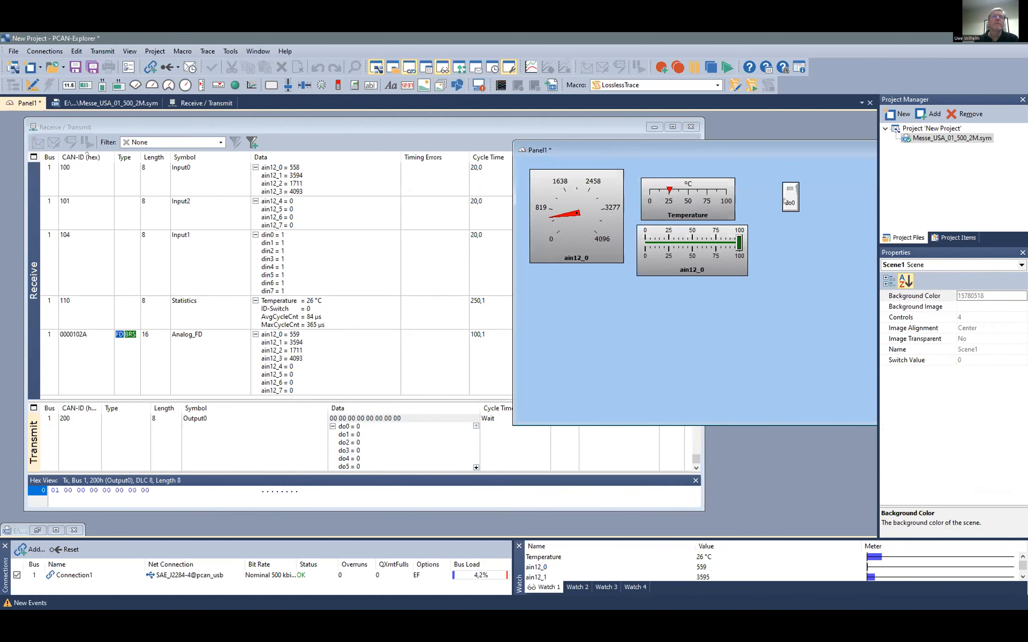
click(789, 186)
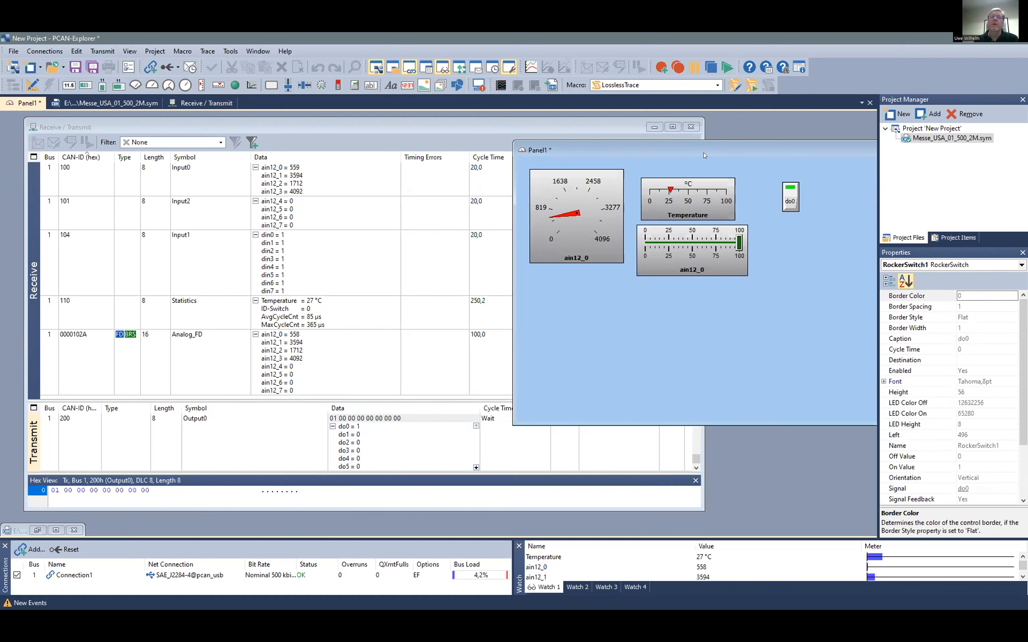
Move the panel to uncover the transmit count and trigger, then toggle the do0 switch repeatedly and leave it on
drag(703, 156, 577, 138)
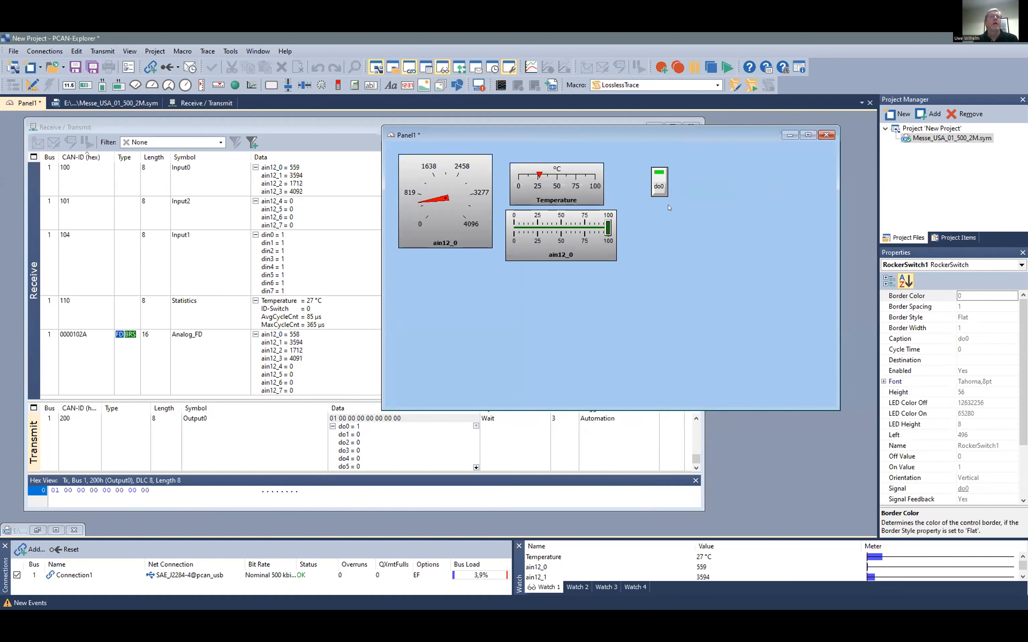
click(398, 463)
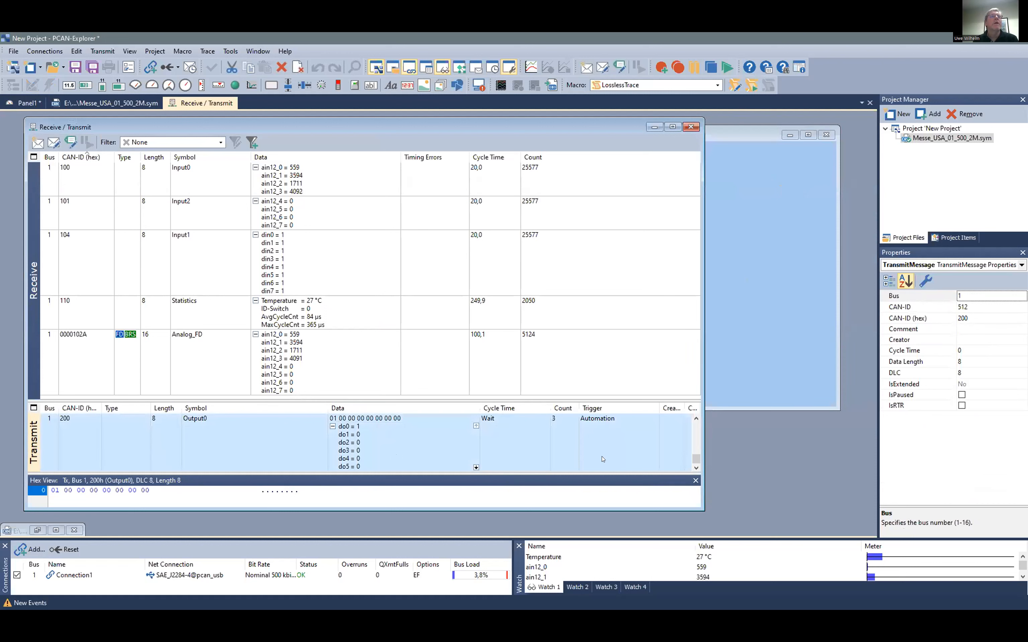
click(758, 294)
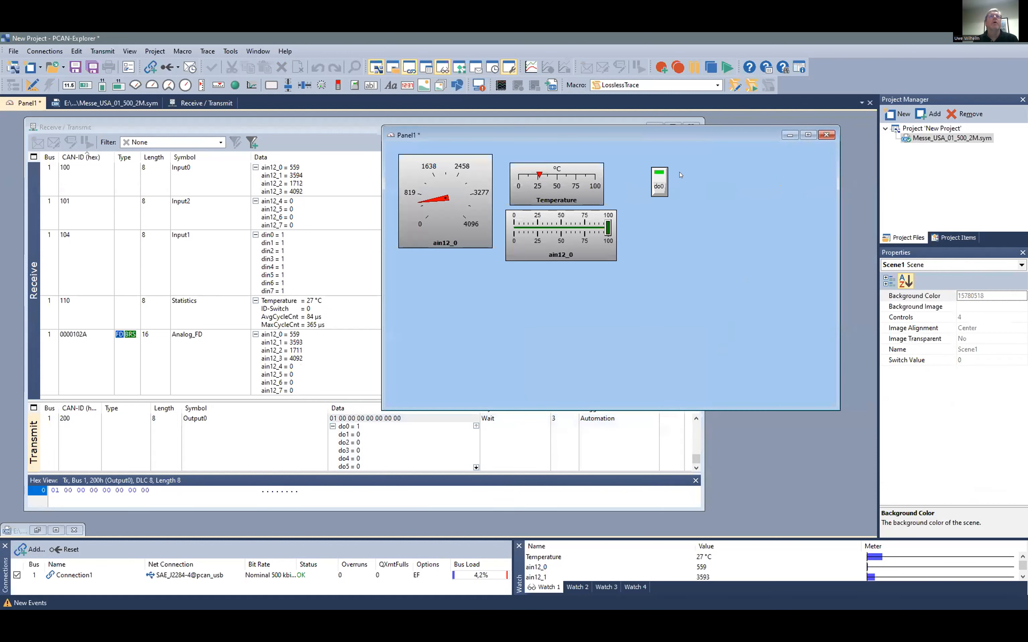
click(662, 188)
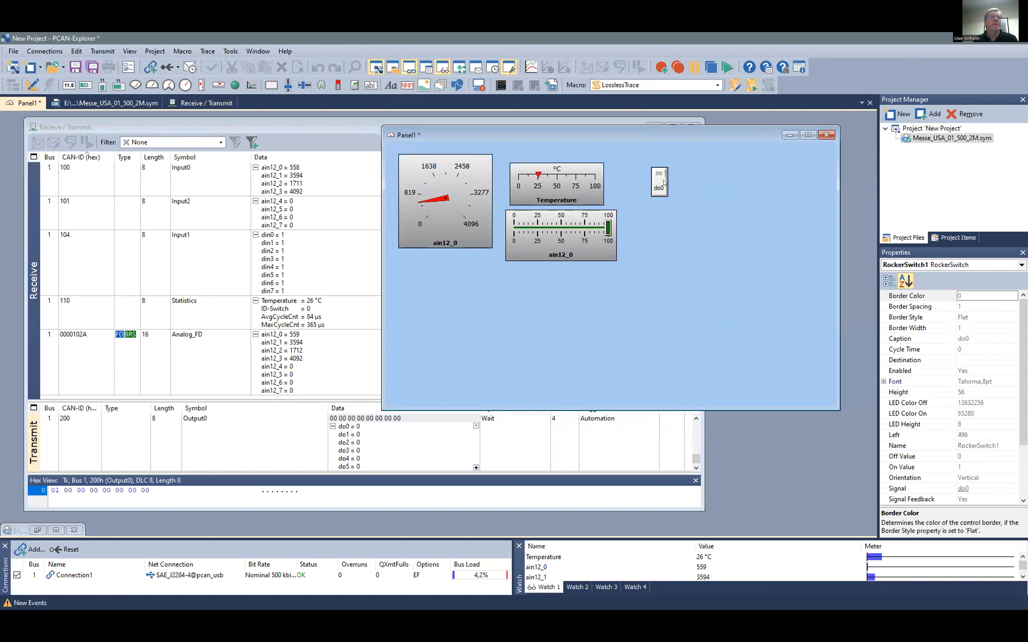
click(662, 173)
click(659, 188)
click(660, 174)
click(661, 189)
click(663, 177)
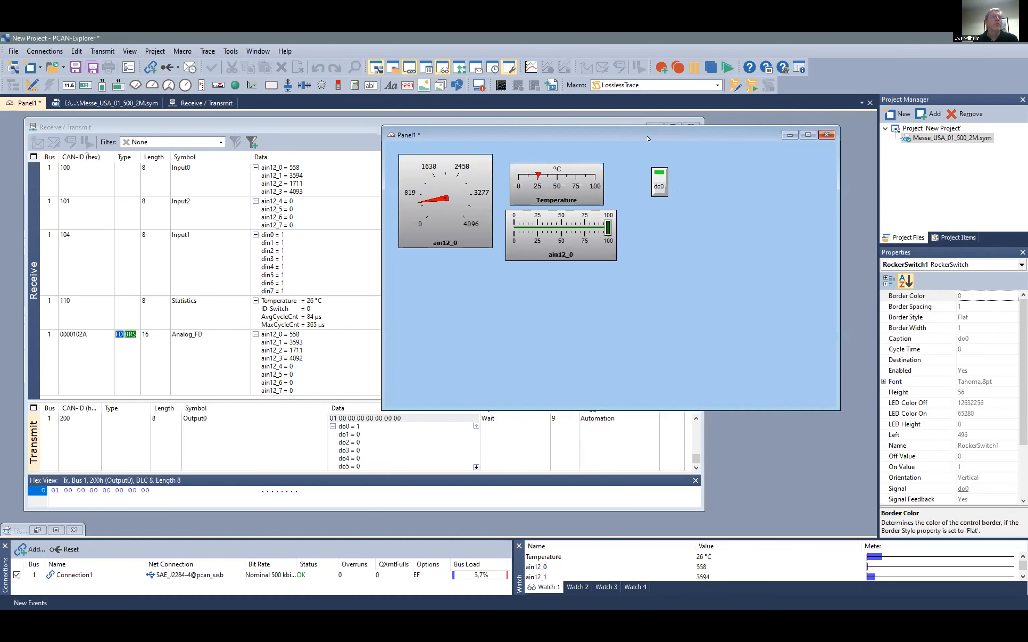
Narrow the Panel1 window to fit its controls and minimize it
drag(647, 139, 527, 168)
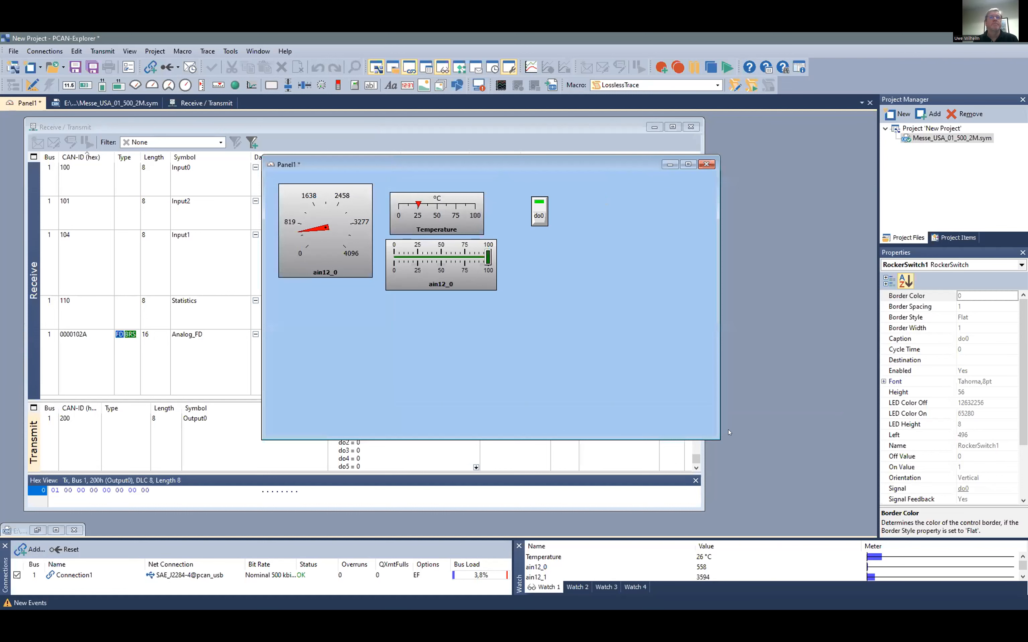
drag(716, 432, 568, 430)
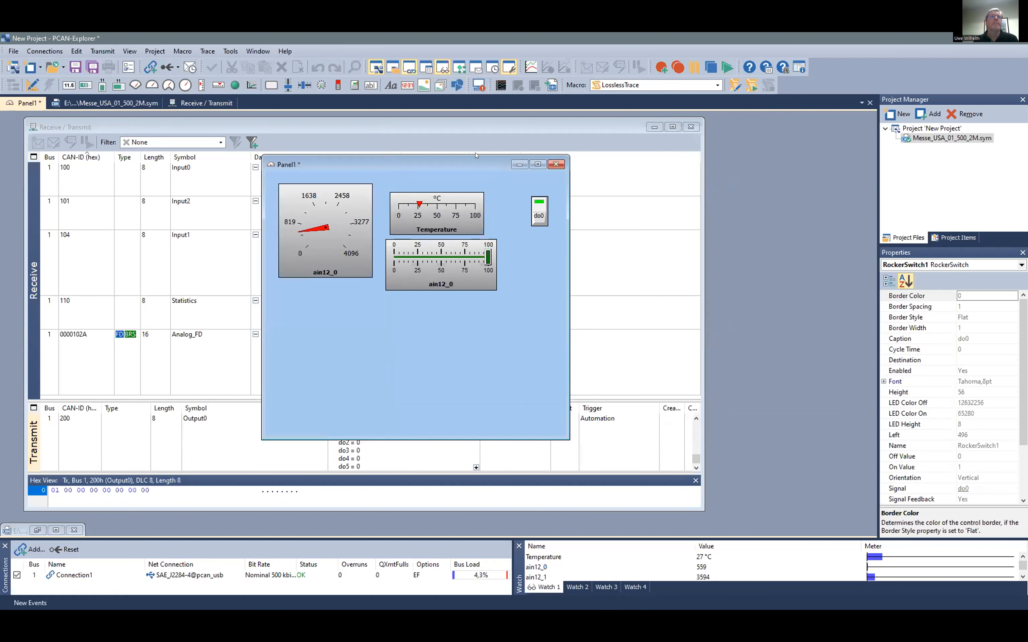
click(512, 165)
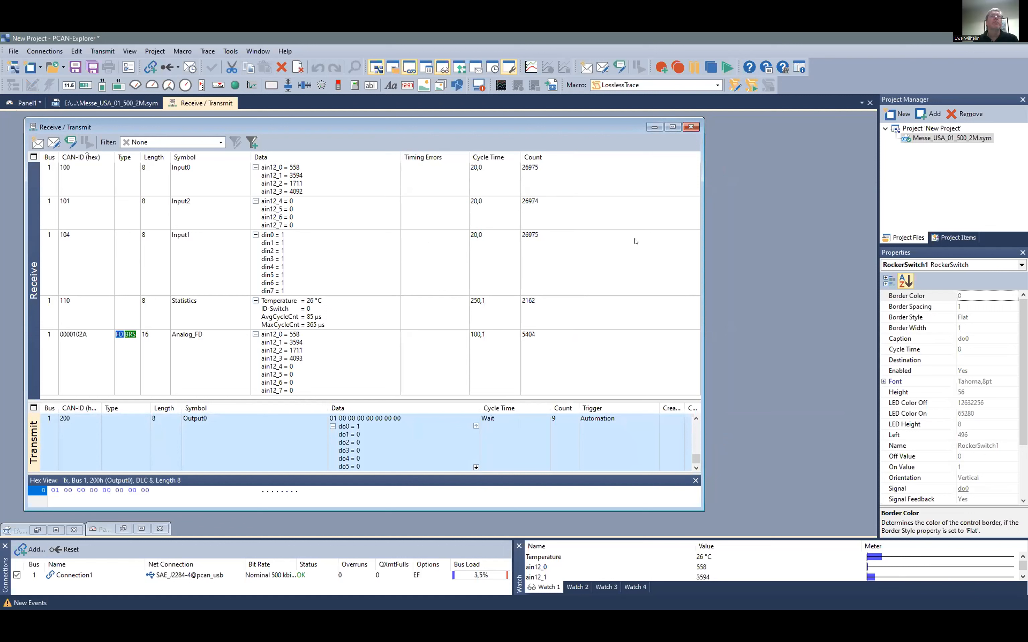
Open the LosslessTrace macro in the editor and reshape its window to be narrower and taller
click(741, 87)
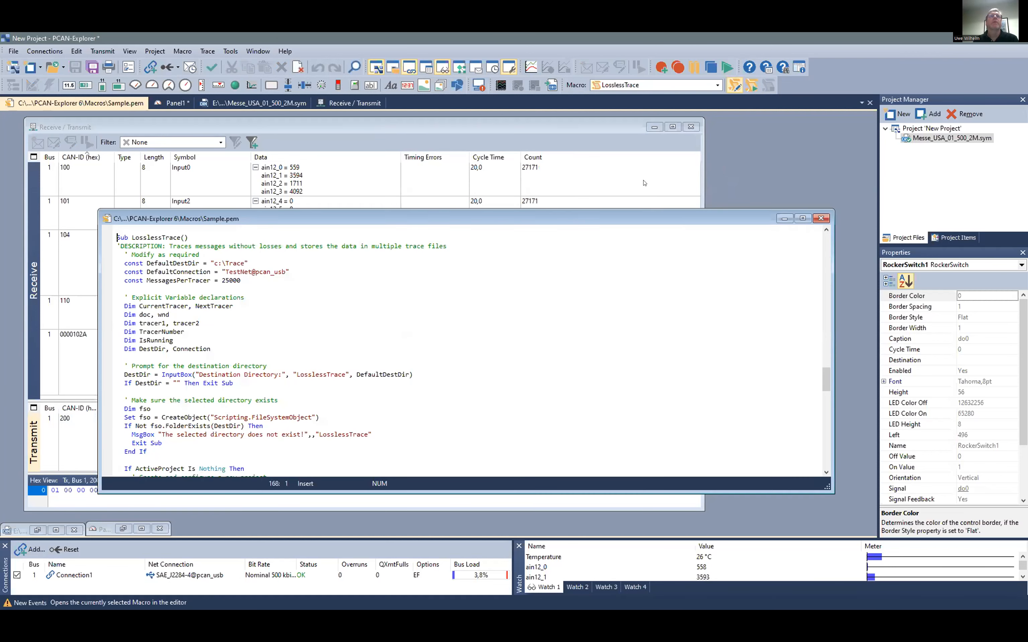
drag(468, 217, 519, 179)
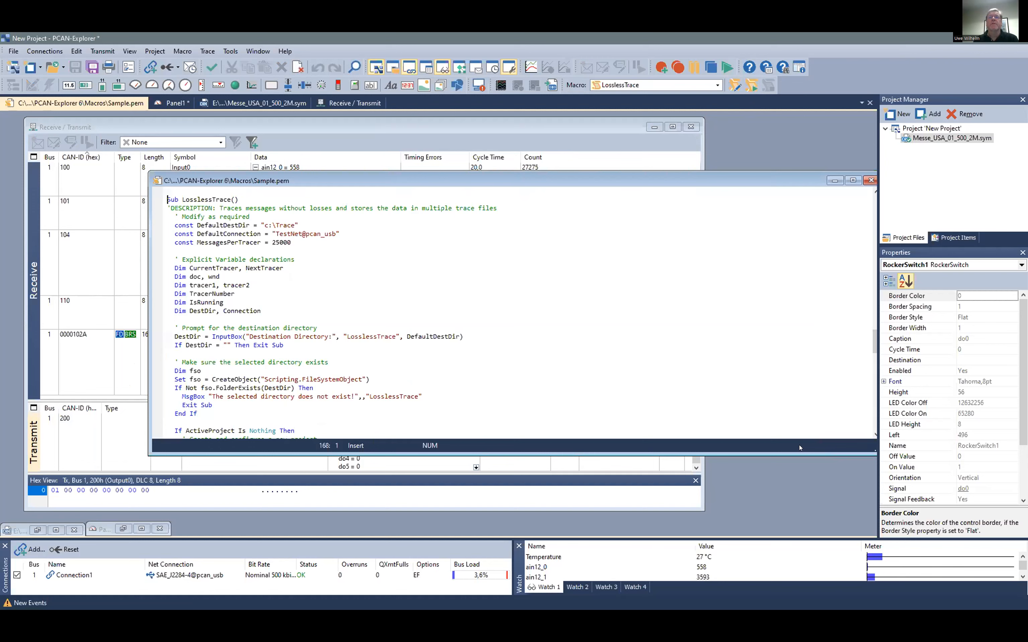
drag(749, 182, 669, 150)
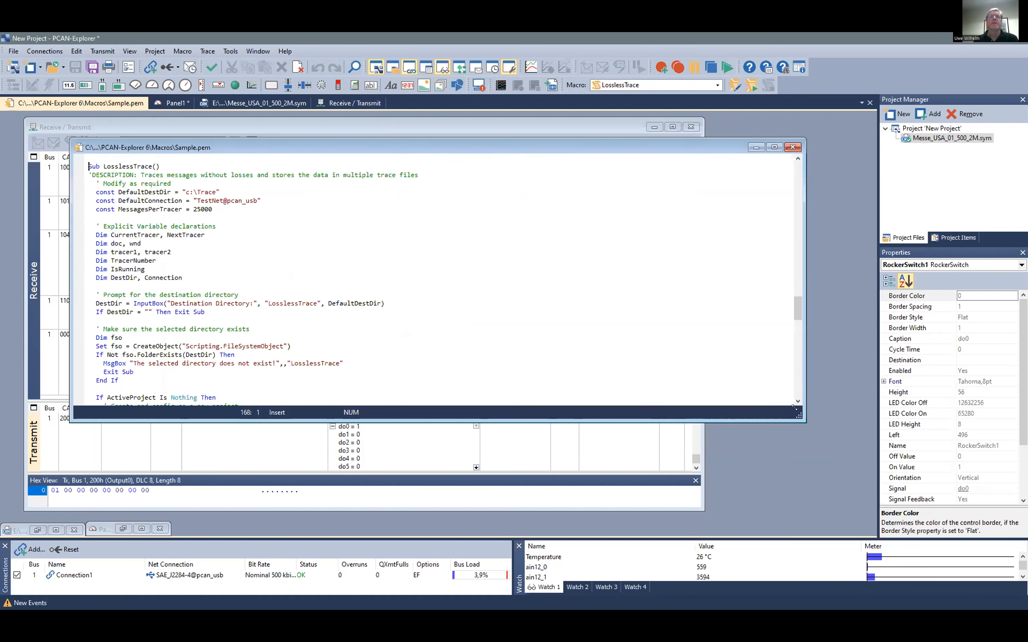
drag(797, 414, 560, 527)
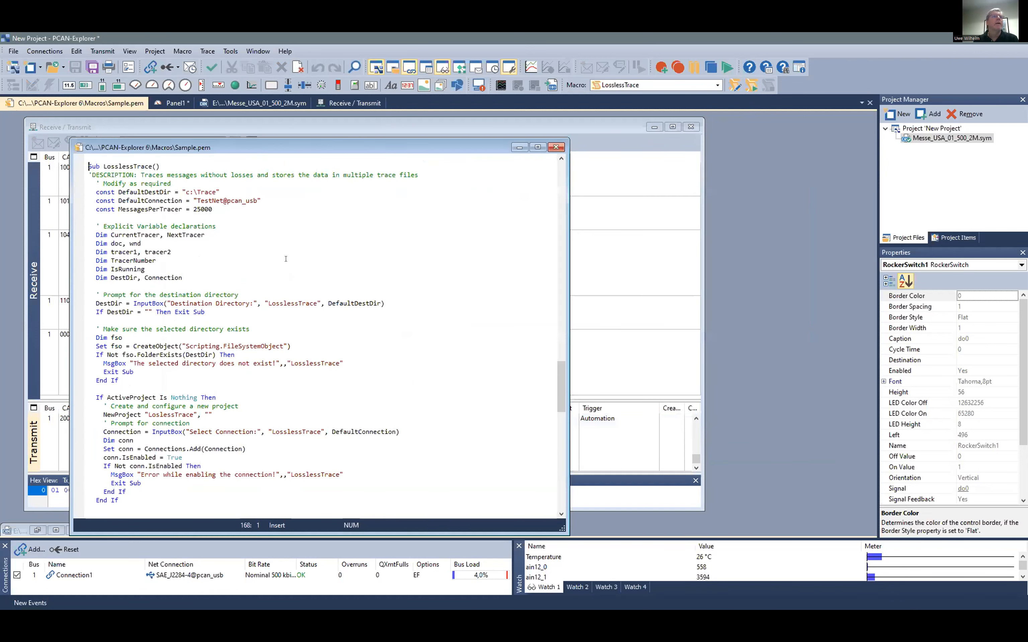
Examine the LosslessTrace macro code through its final loop, then look back at the message-receiving macro preceding it
scroll(365, 260, down, 13)
scroll(364, 260, down, 5)
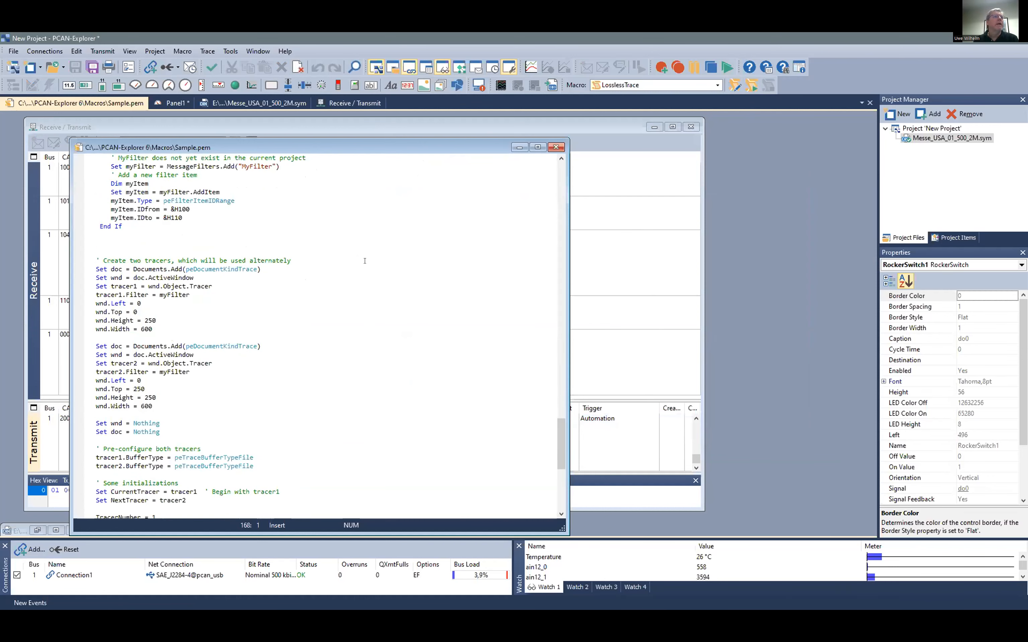
scroll(319, 246, down, 9)
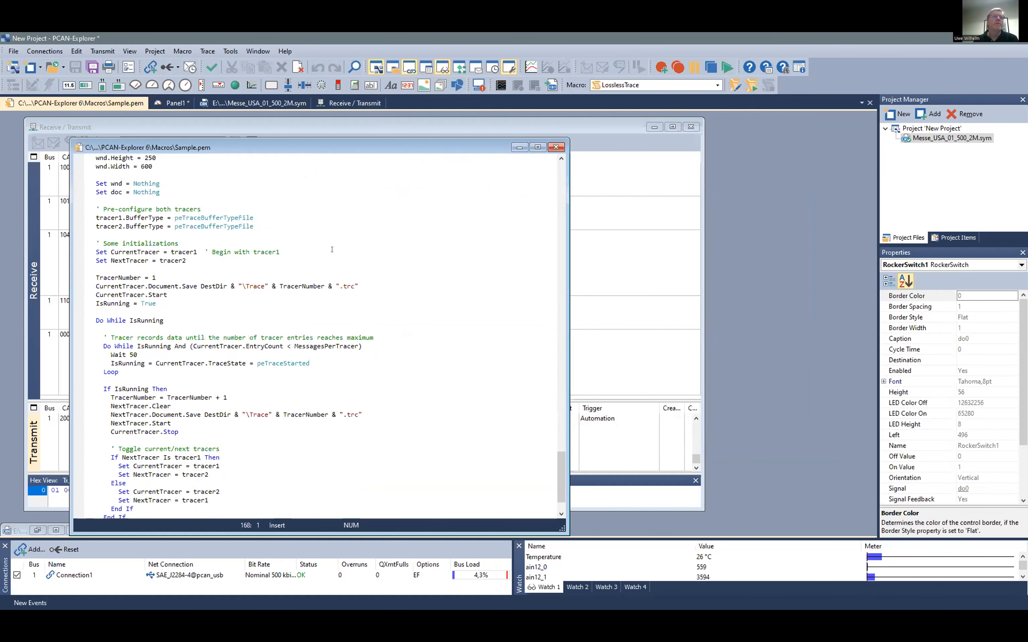
scroll(332, 245, down, 2)
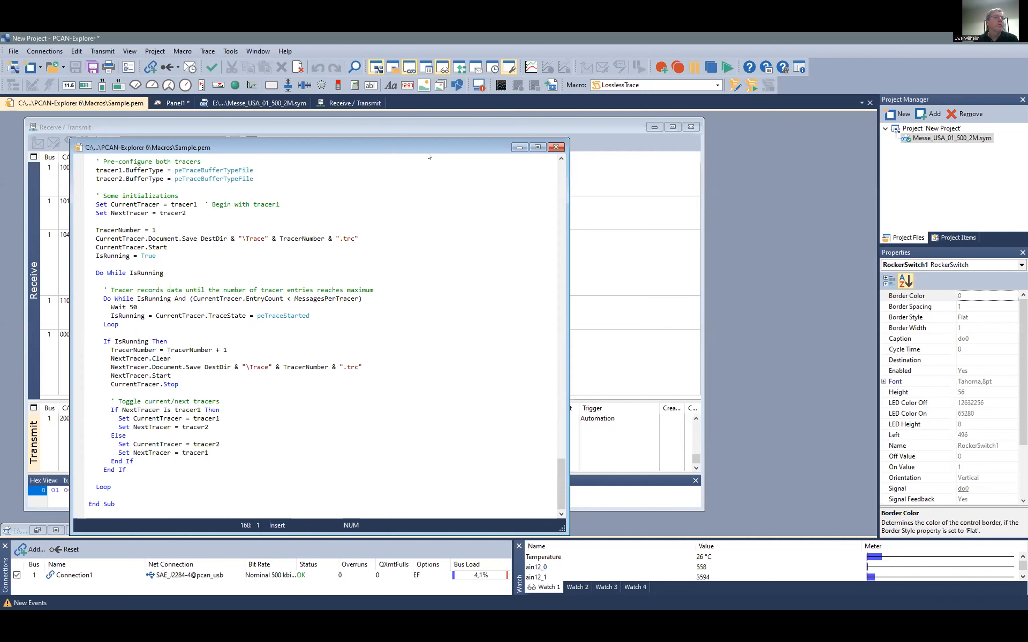
drag(393, 146, 716, 157)
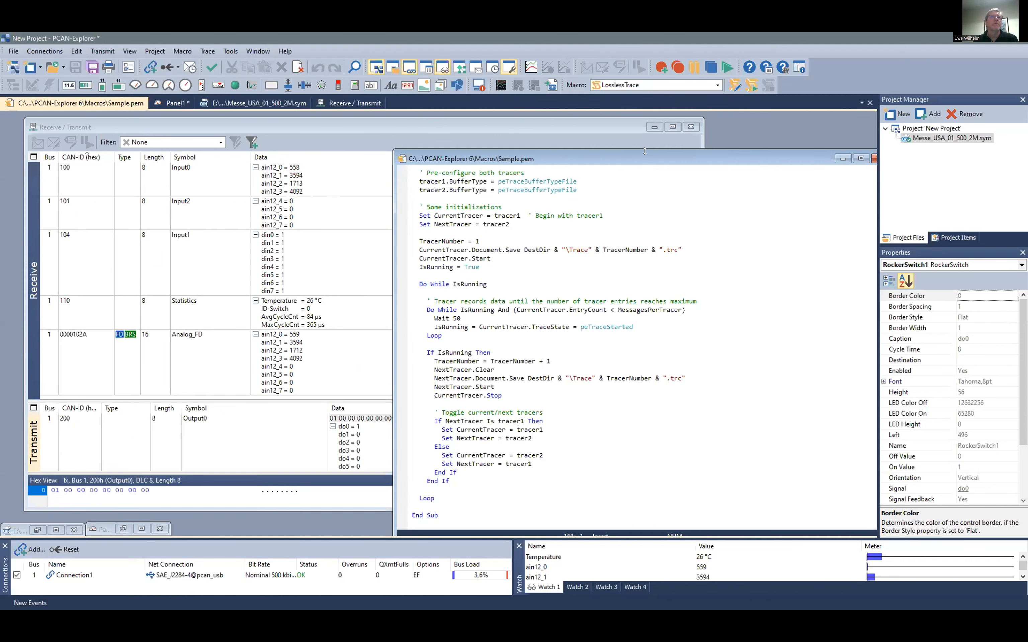
drag(643, 162, 487, 162)
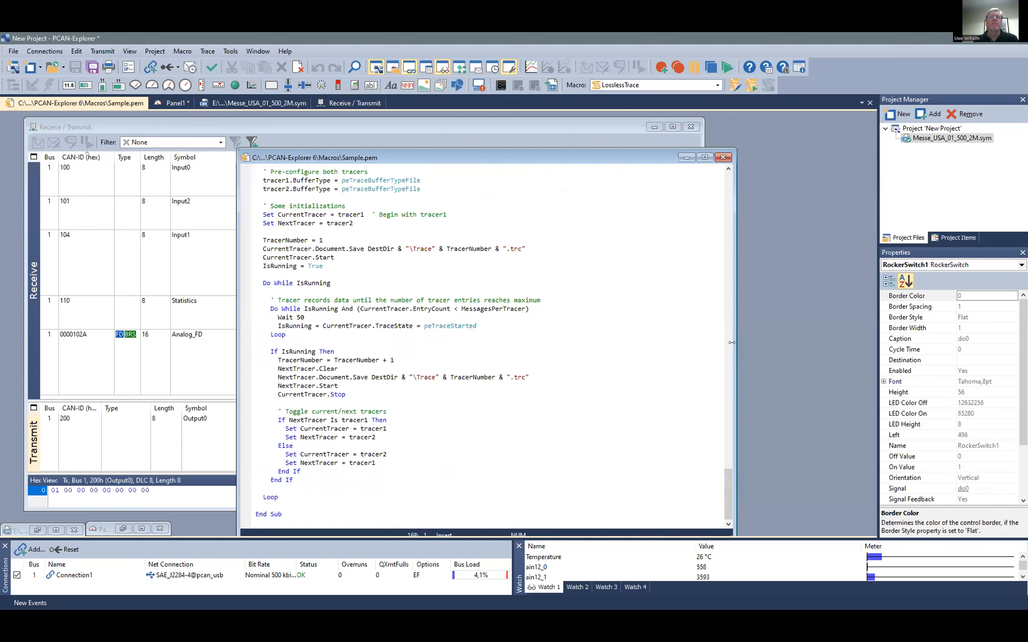
drag(731, 342, 618, 342)
scroll(427, 262, up, 11)
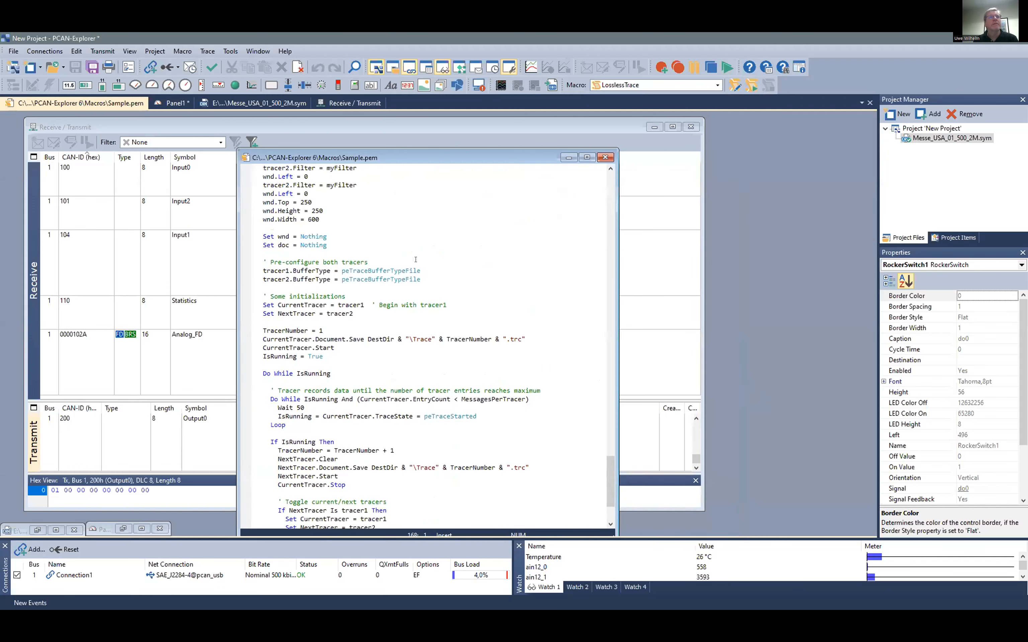
scroll(424, 251, up, 20)
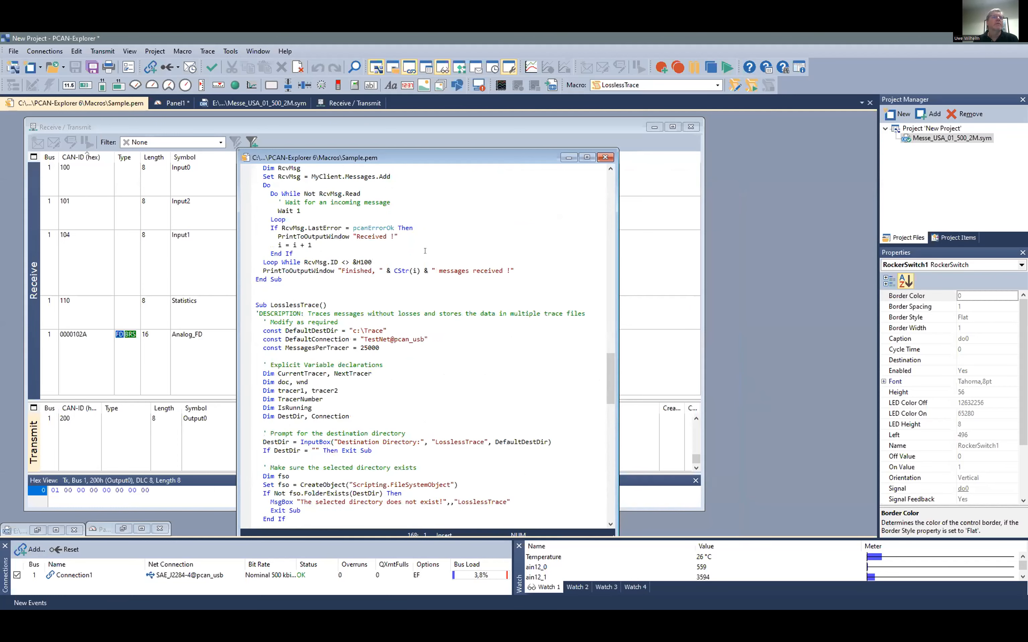
scroll(424, 251, up, 7)
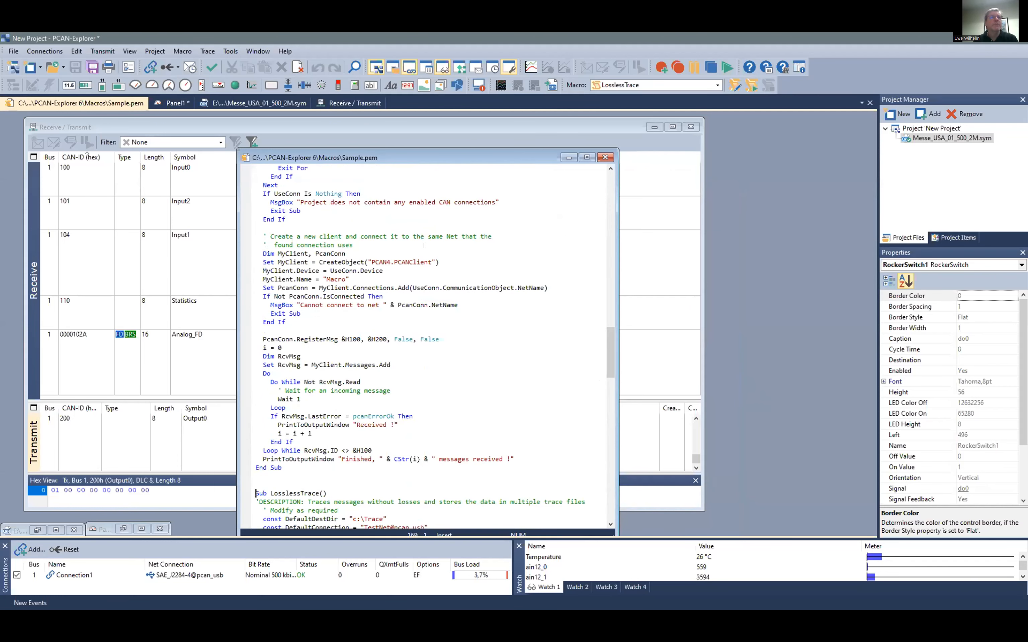
Switch to the PCAN-Explorer 6 Documentation and browse the VBScript topic and the Reference section's contents
key(alt+Tab)
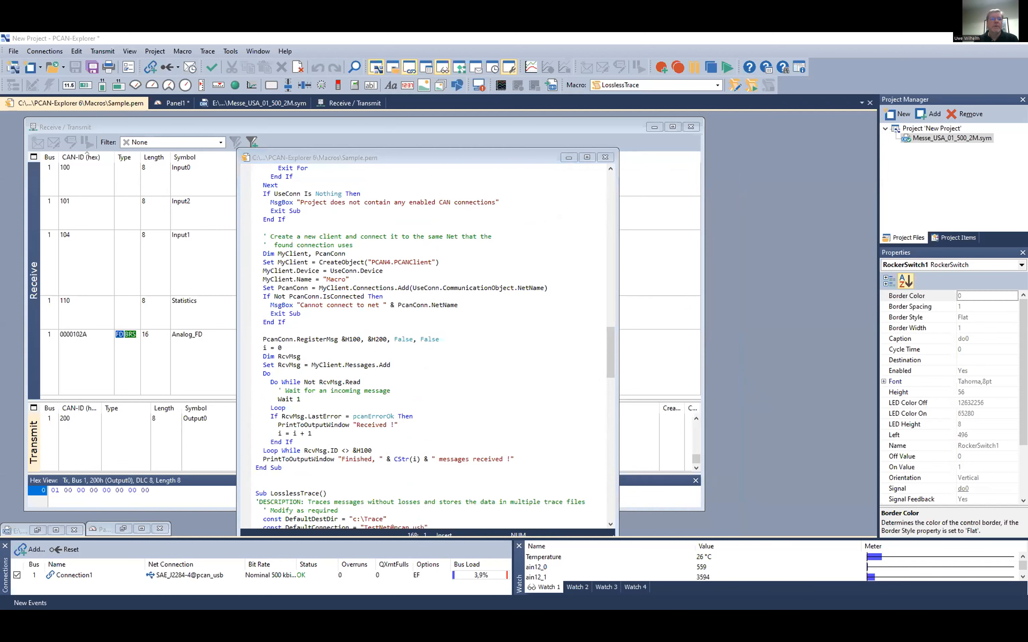
click(269, 189)
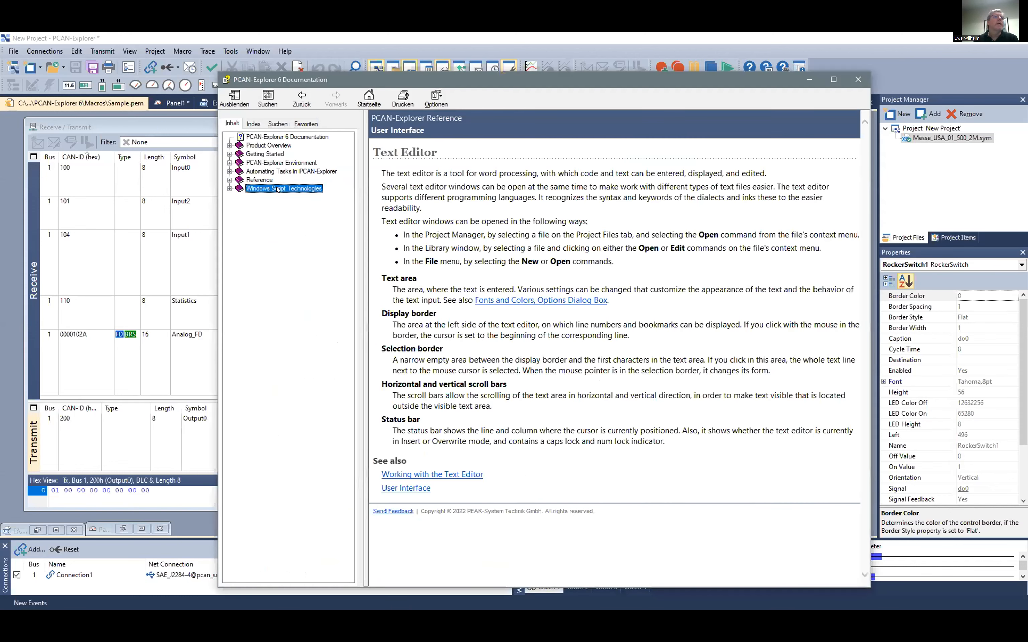
click(266, 207)
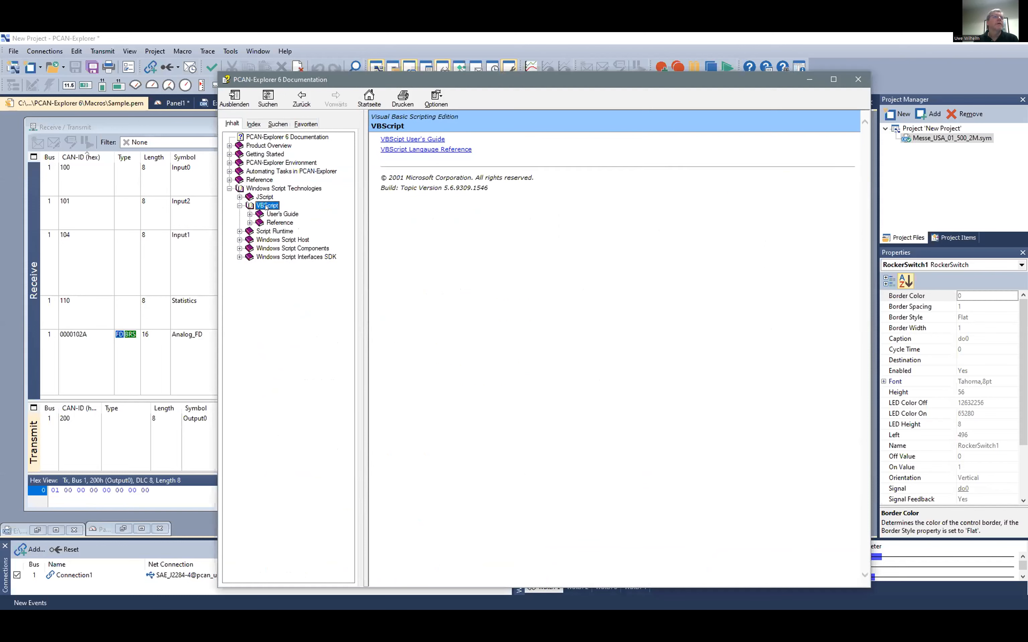
click(258, 180)
click(268, 206)
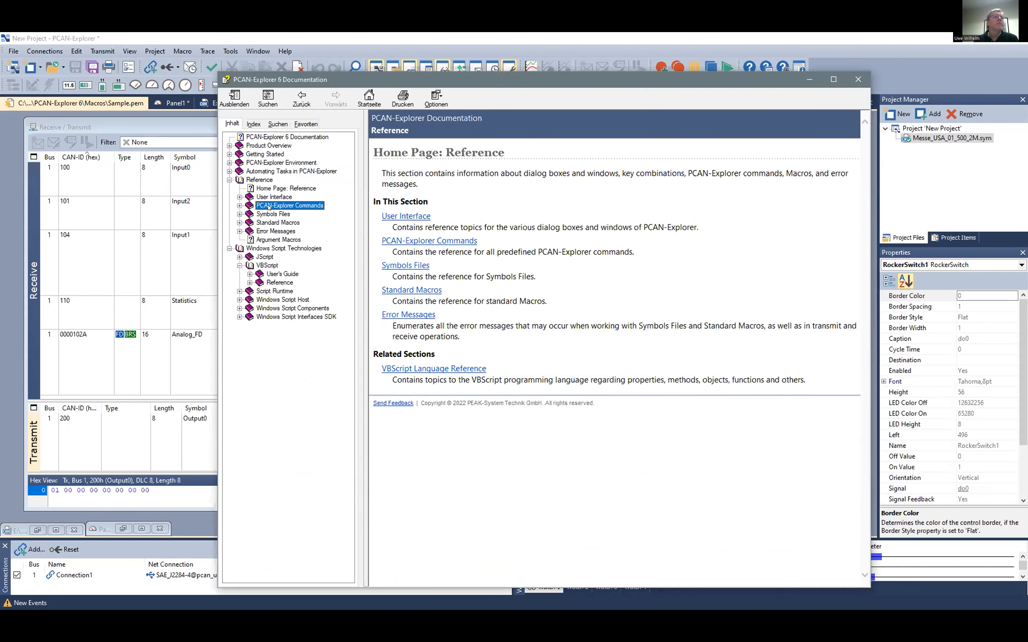
click(269, 215)
click(239, 214)
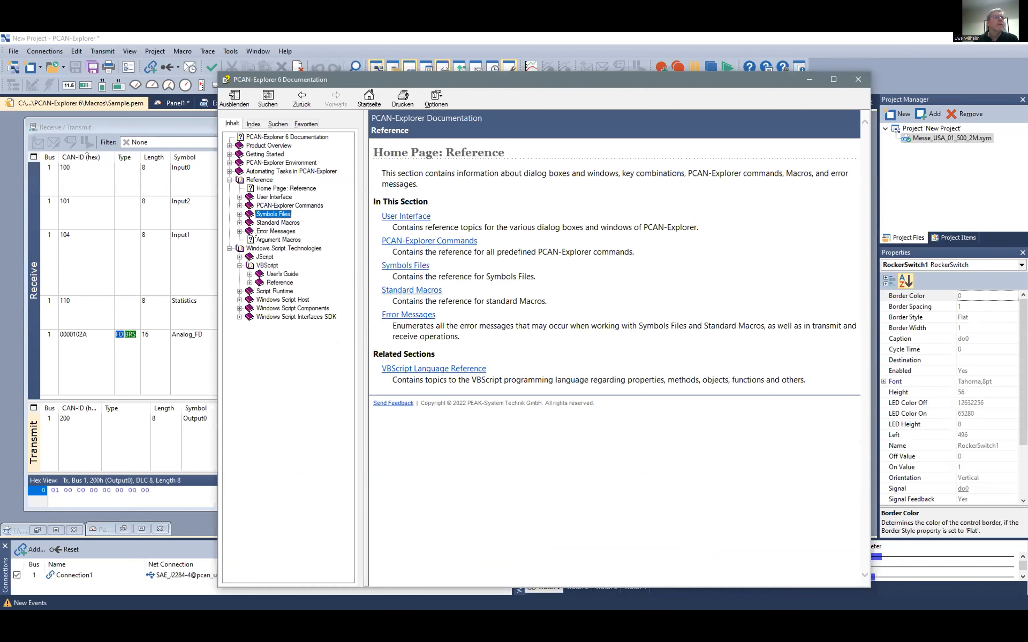
Look up the Overview: VBScript Macros topic within the Automating Tasks in PCAN-Explorer section
click(229, 171)
click(276, 206)
click(269, 199)
click(279, 206)
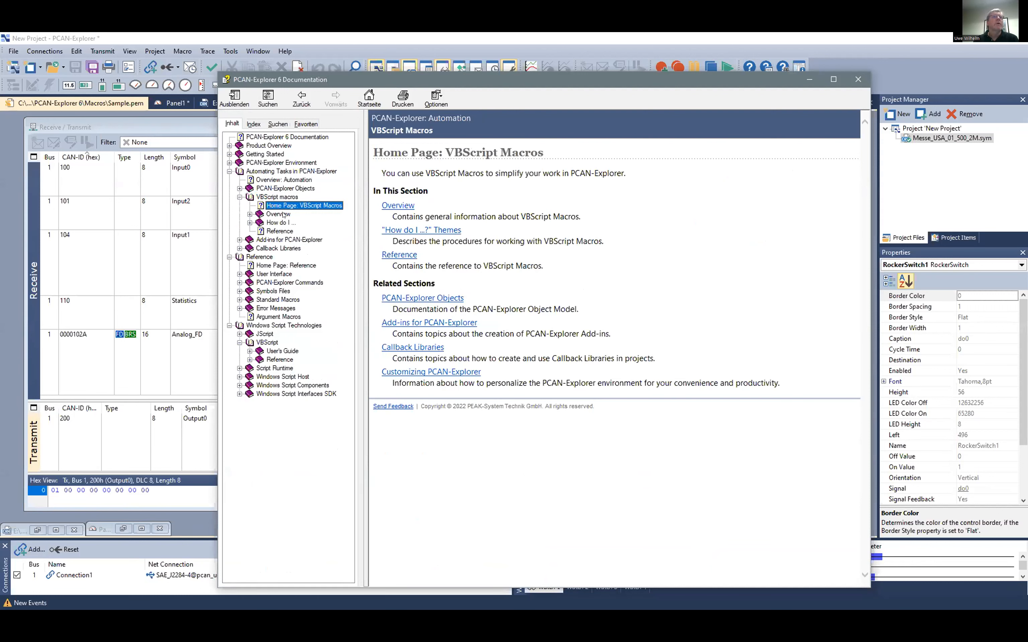
click(282, 214)
click(303, 223)
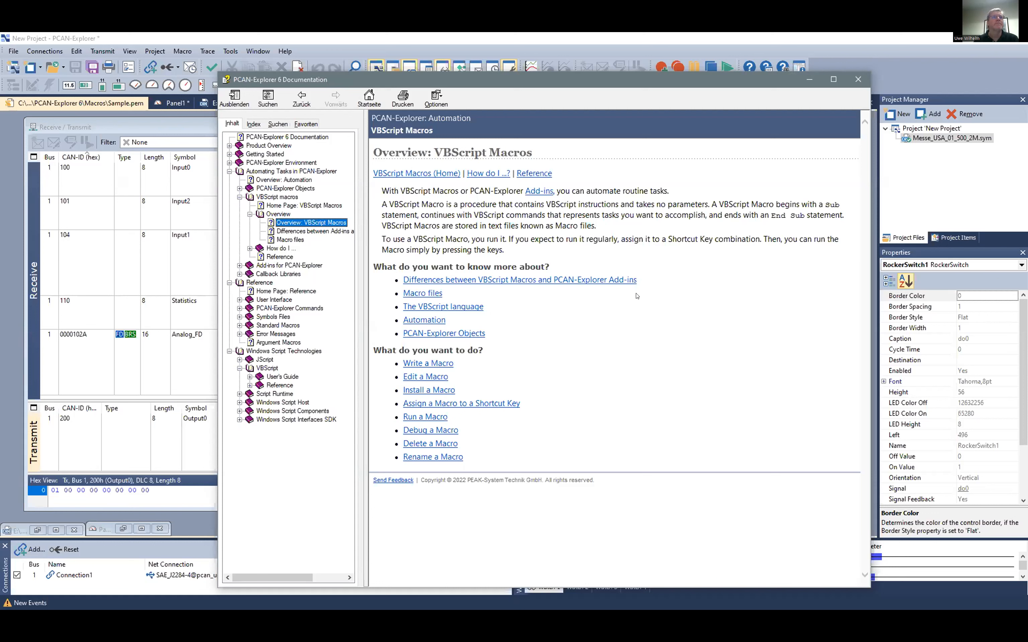
Close the documentation and the Sample.pem macro file
click(858, 80)
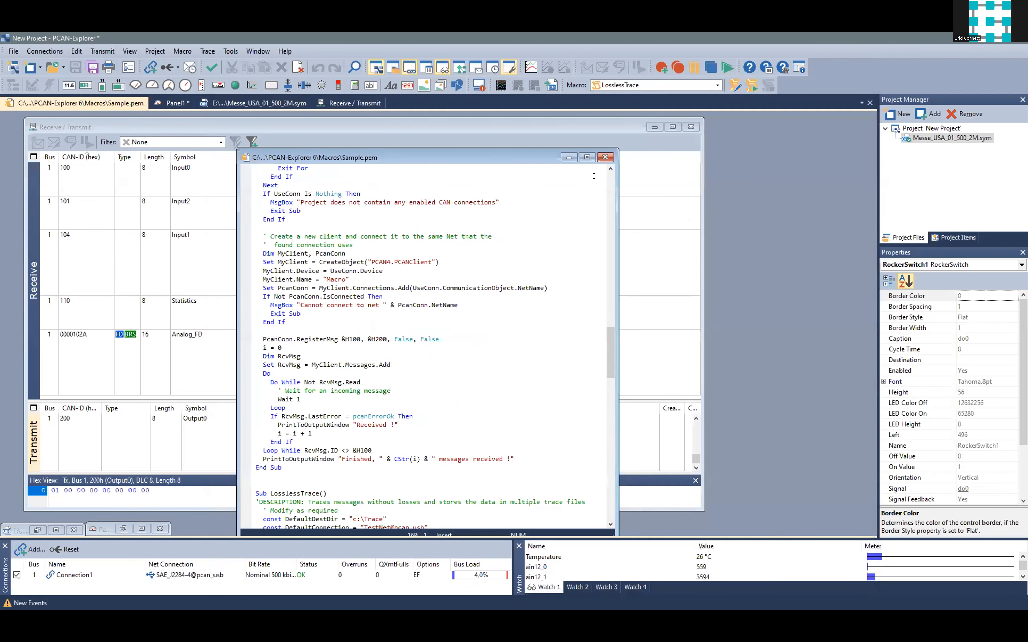
click(607, 160)
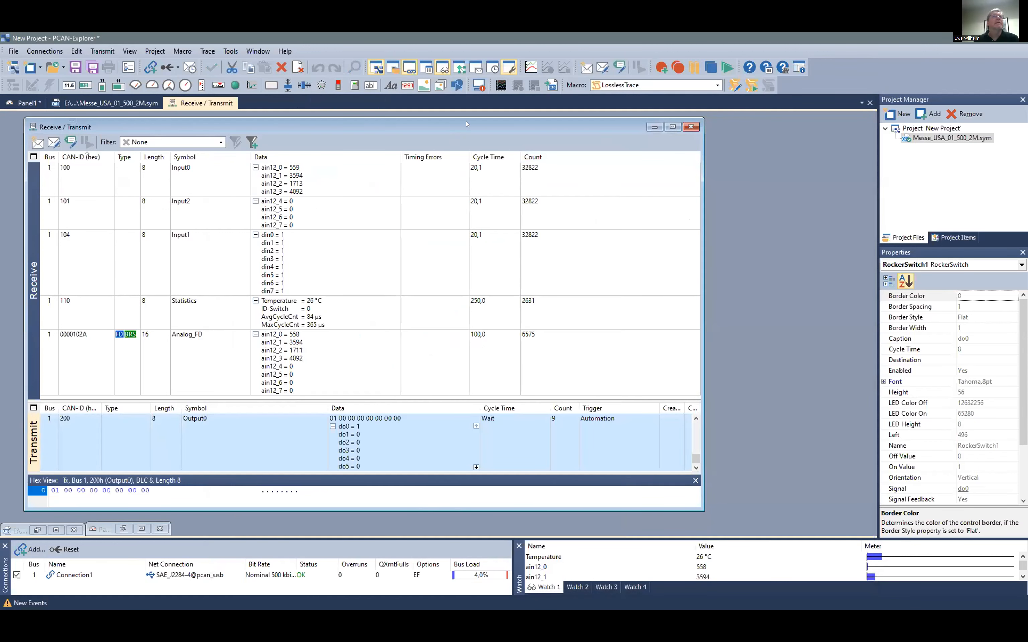
Create a new plotter and assign the signal Messe_USA_01_500_2M.Analog_FD.ain12_0 to its first channel
drag(466, 124, 500, 112)
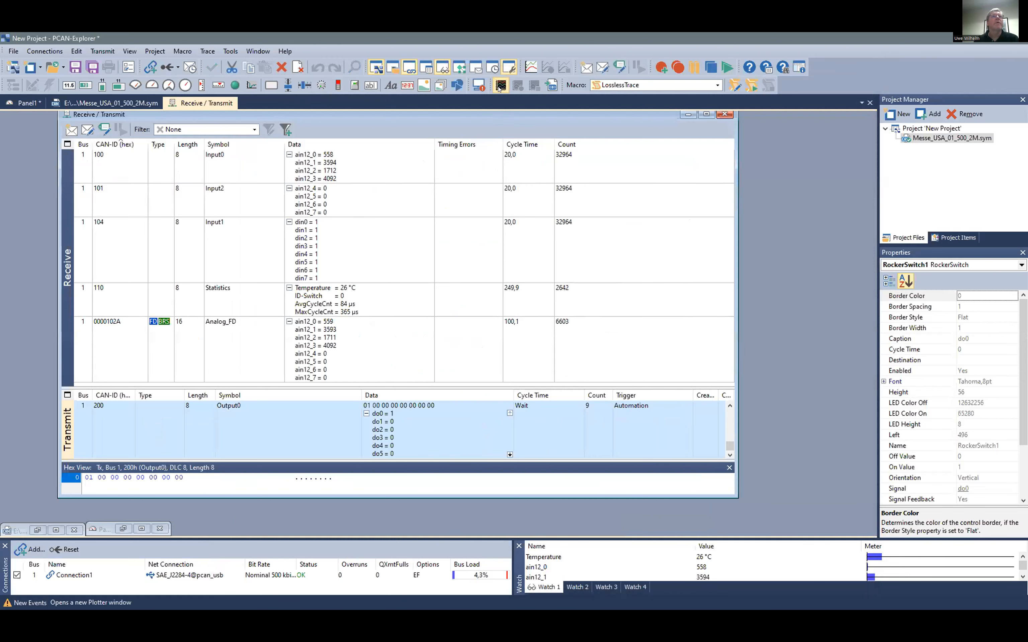
click(500, 87)
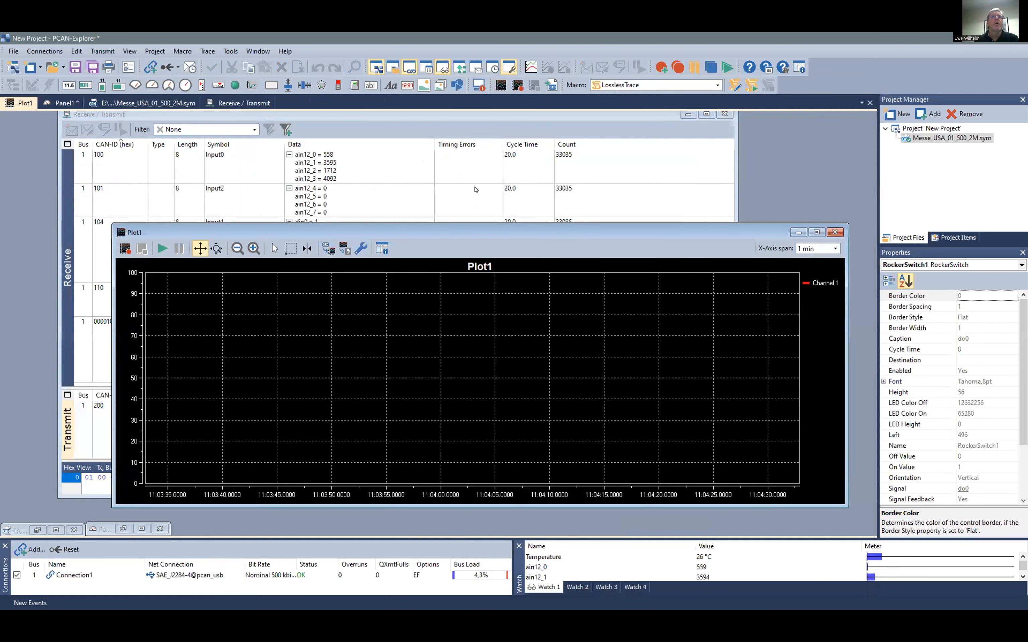
drag(468, 232, 413, 161)
right_click(770, 211)
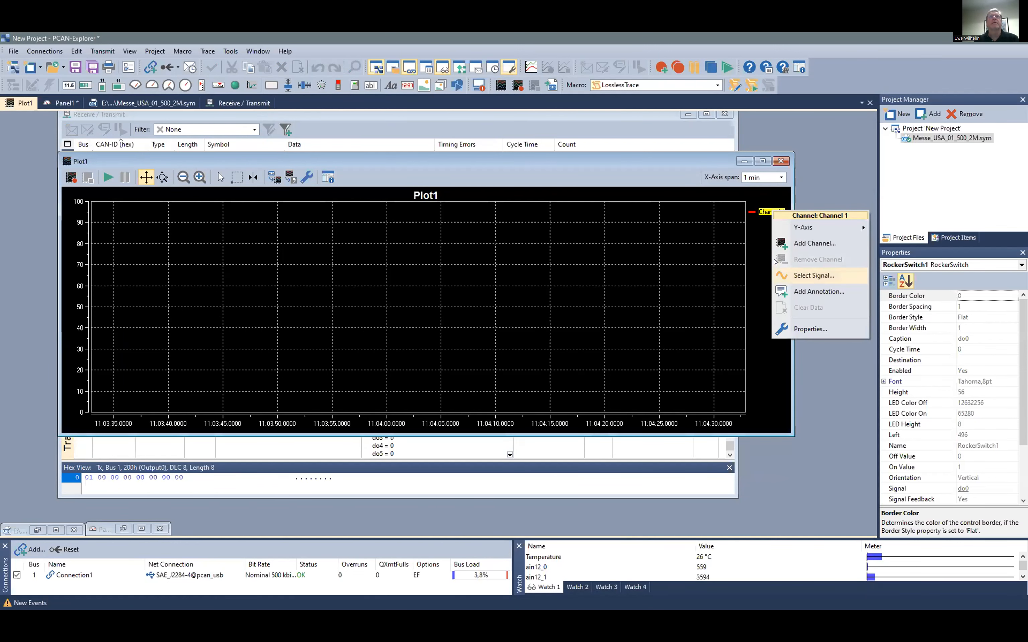
click(810, 276)
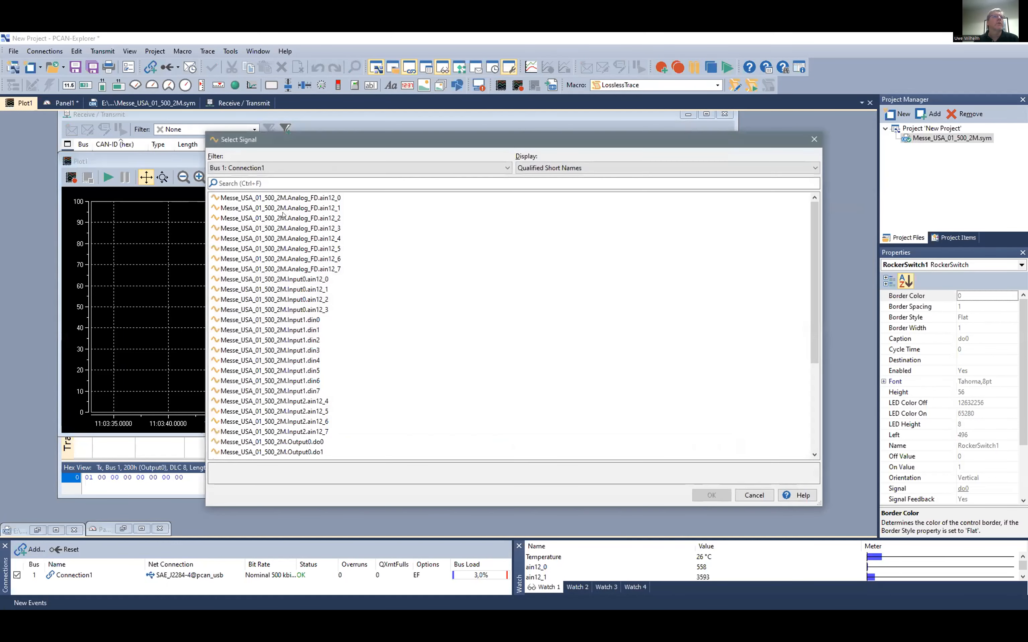
double_click(287, 200)
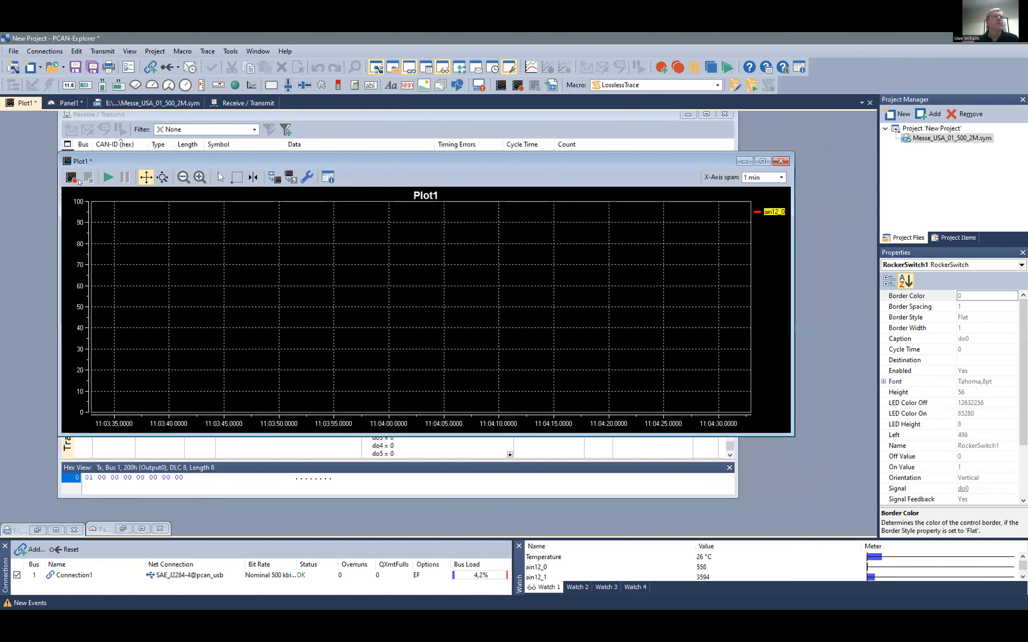
Record the ain12_0 signal in the plotter and stop the recording
click(72, 179)
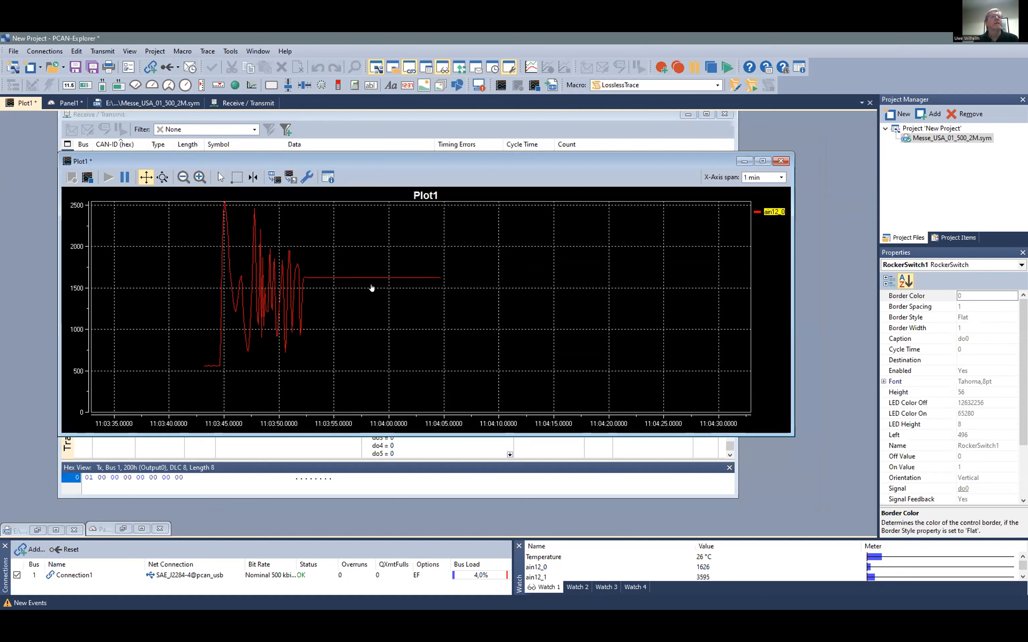
click(87, 177)
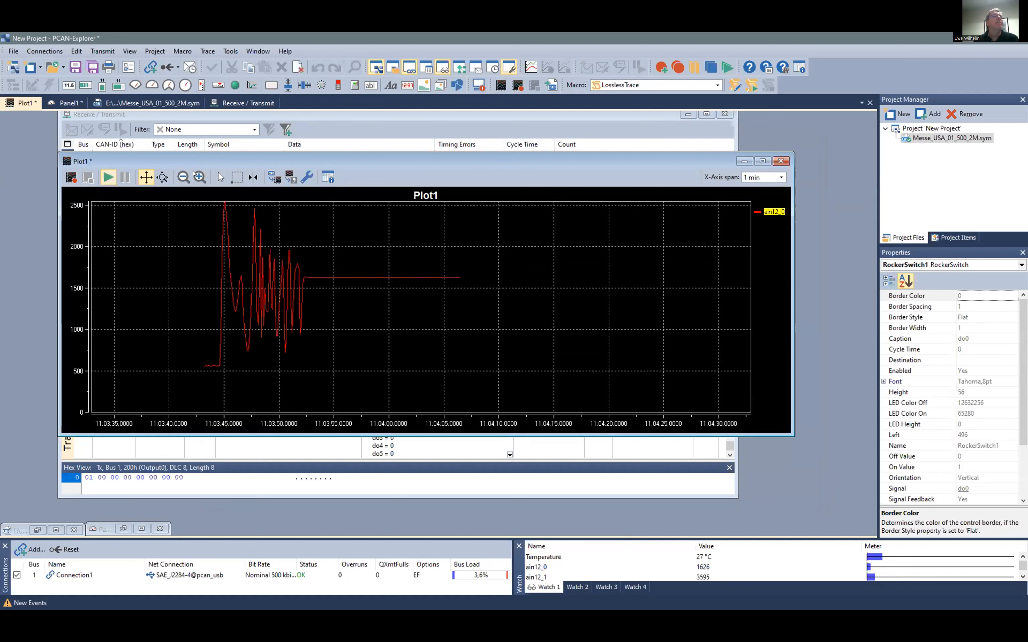
drag(361, 153, 381, 206)
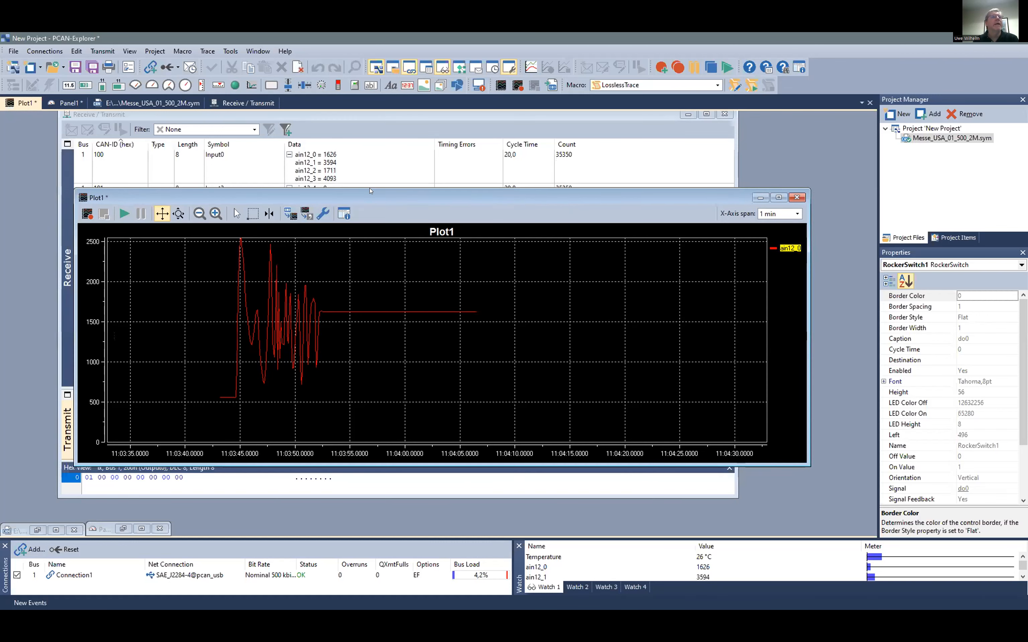
drag(381, 205, 362, 172)
Examine the oscillating section of the recorded ain12_0 curve over a shorter time span
mouse_move(637, 351)
mouse_down()
mouse_move(344, 310)
mouse_move(587, 340)
mouse_up()
drag(467, 173, 490, 181)
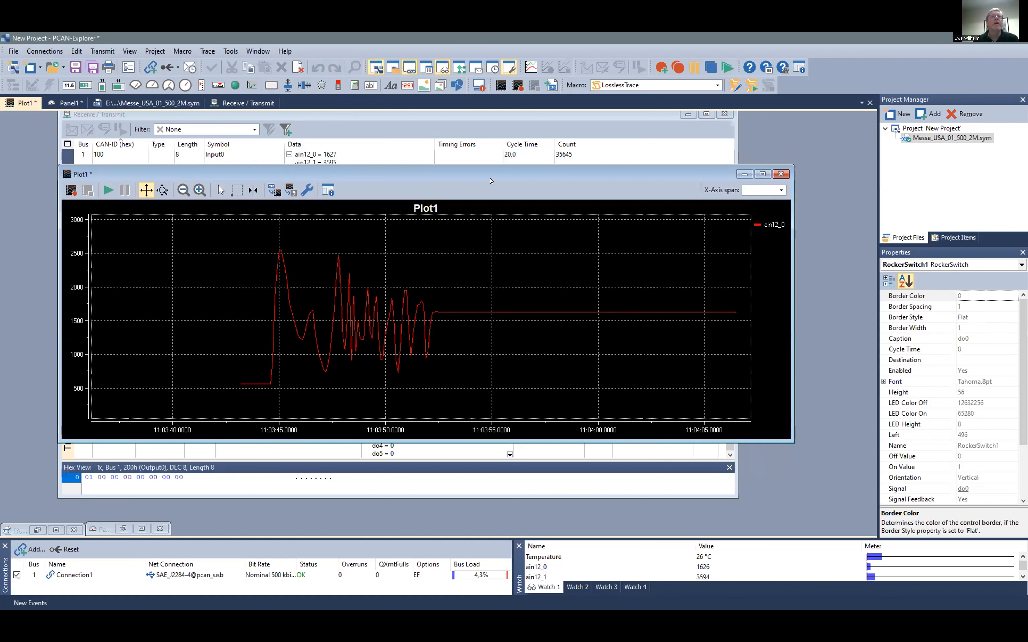
drag(132, 180, 171, 166)
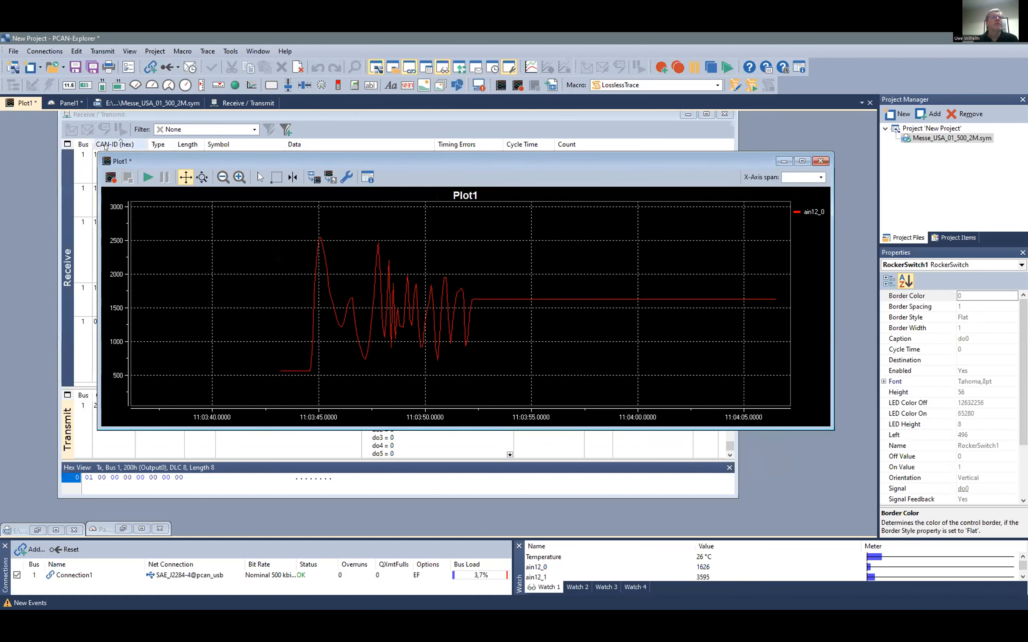
click(13, 51)
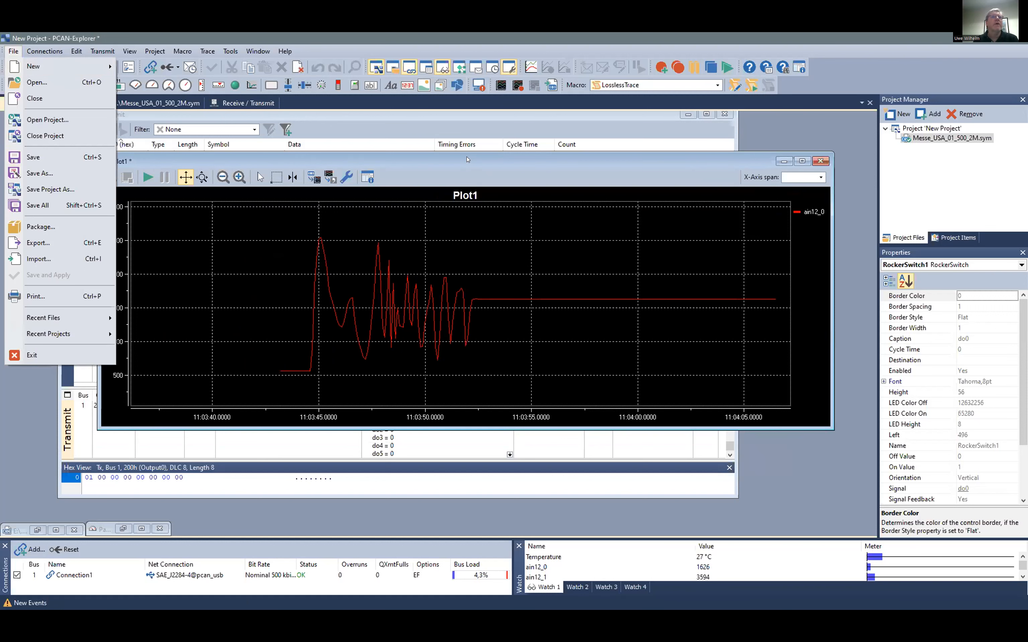
click(468, 159)
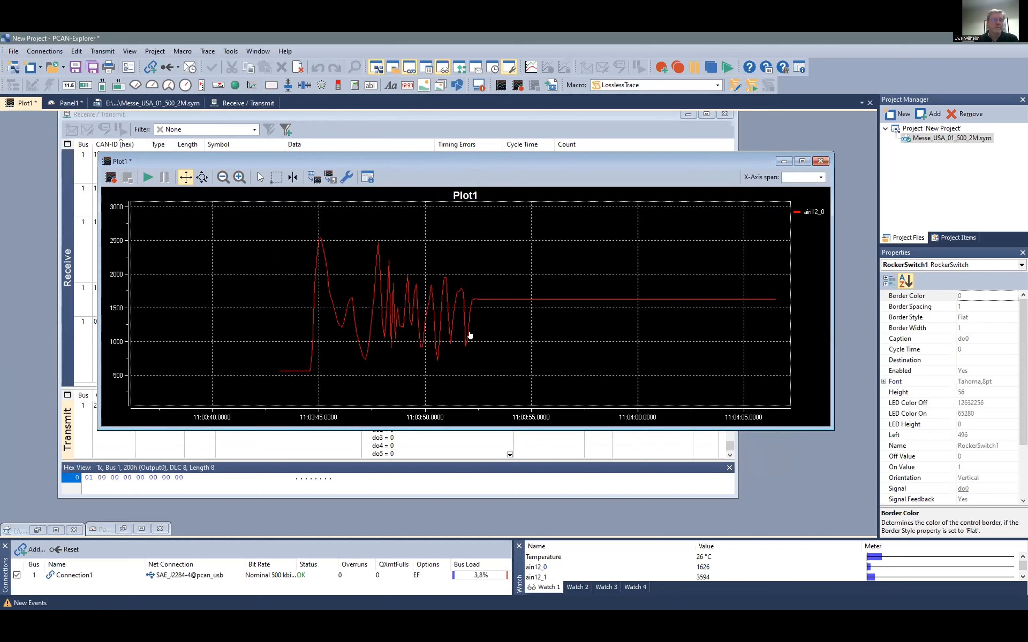
mouse_move(517, 329)
mouse_down()
mouse_move(470, 340)
mouse_move(431, 319)
mouse_up()
mouse_move(608, 340)
mouse_down()
mouse_move(578, 340)
mouse_move(526, 310)
mouse_up()
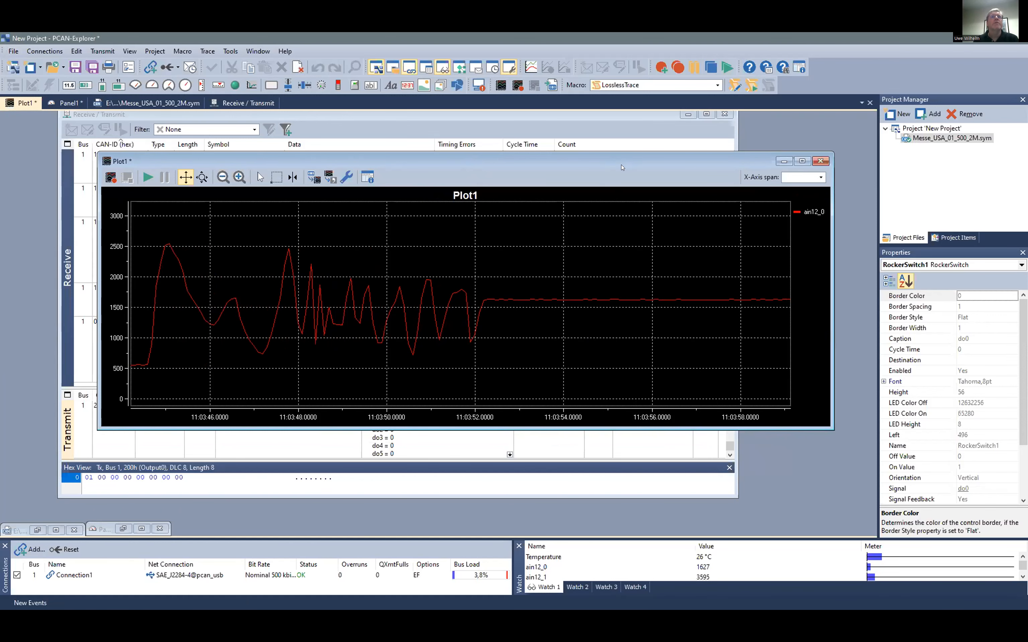
Record the CAN traffic to a new trace file and stop the tracer
drag(622, 172, 606, 197)
click(659, 67)
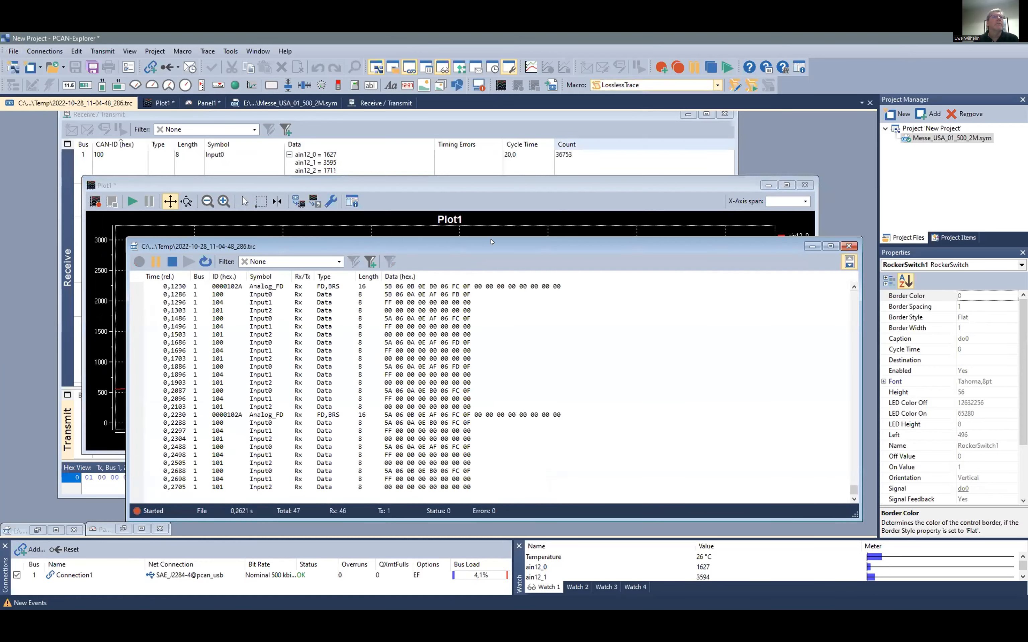
drag(363, 246, 524, 170)
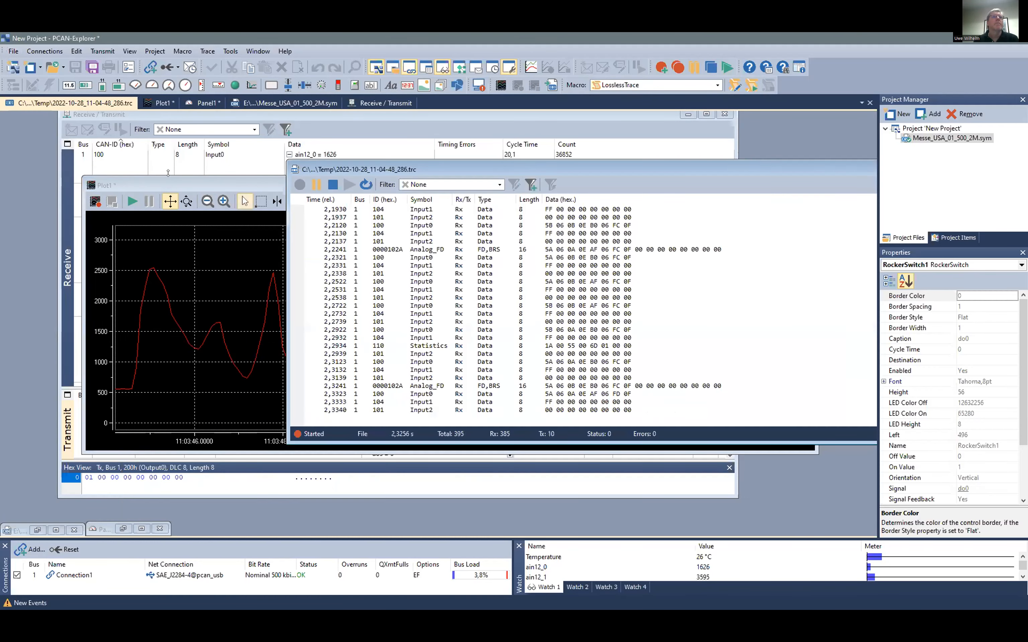
click(333, 184)
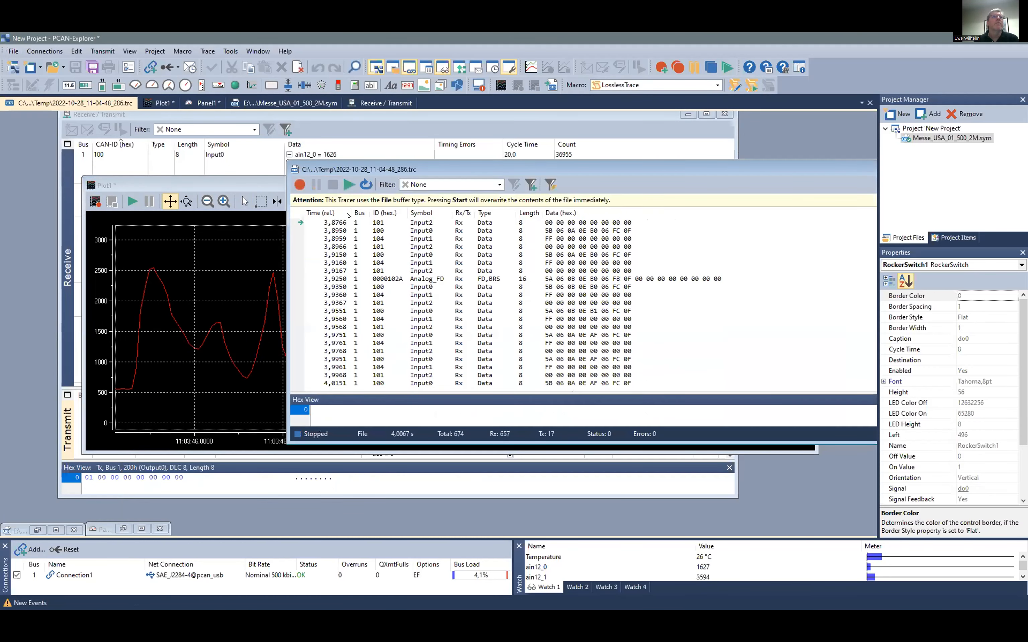
Choose the current tracer file 2022-10-28_11-04-48_286.trc as the import source for Plot1
click(250, 180)
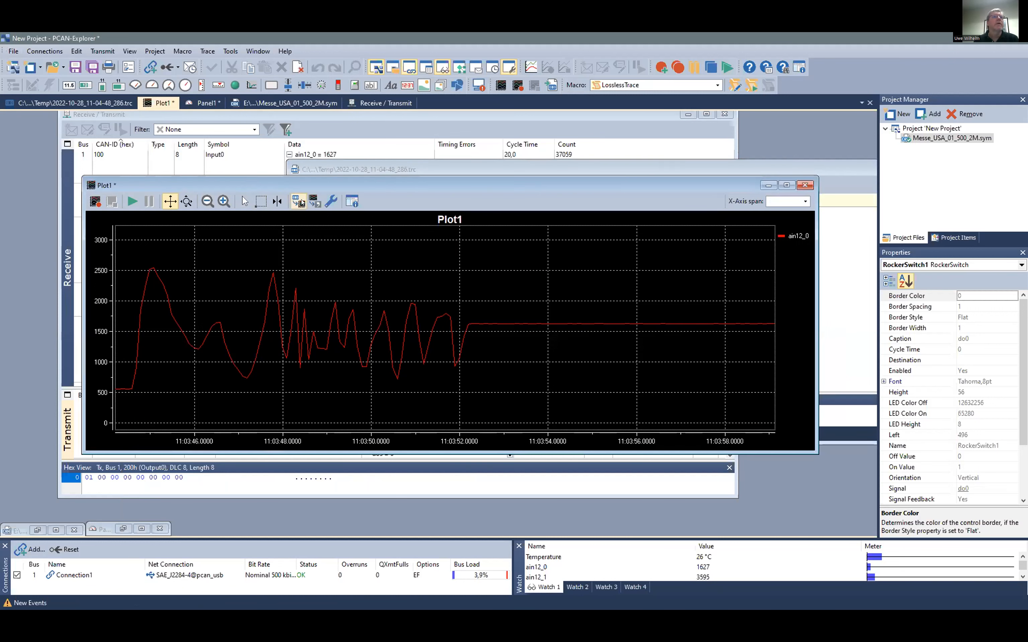
click(299, 202)
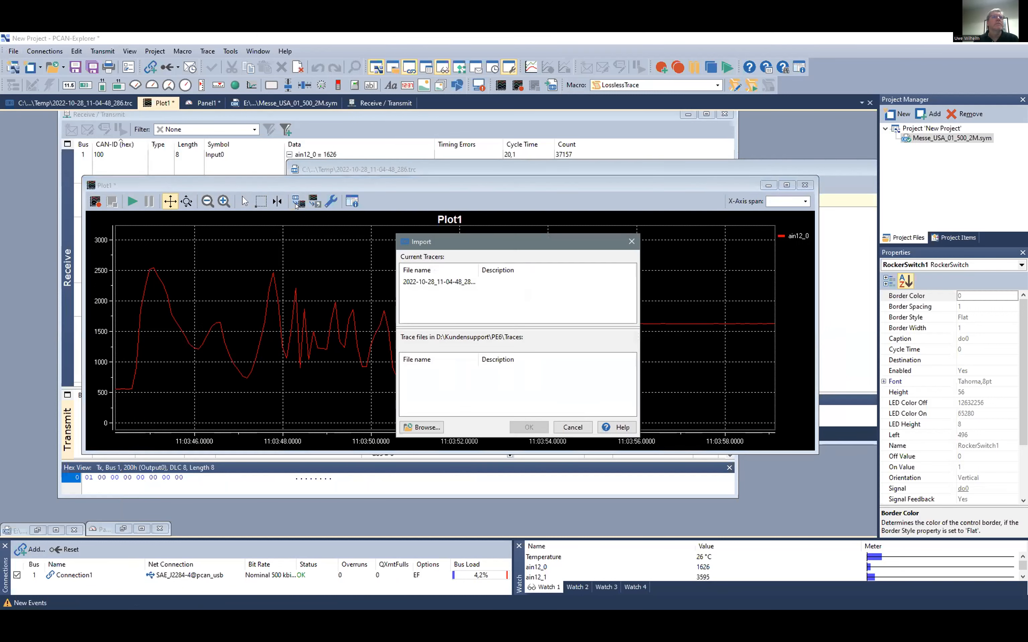
click(425, 282)
click(533, 429)
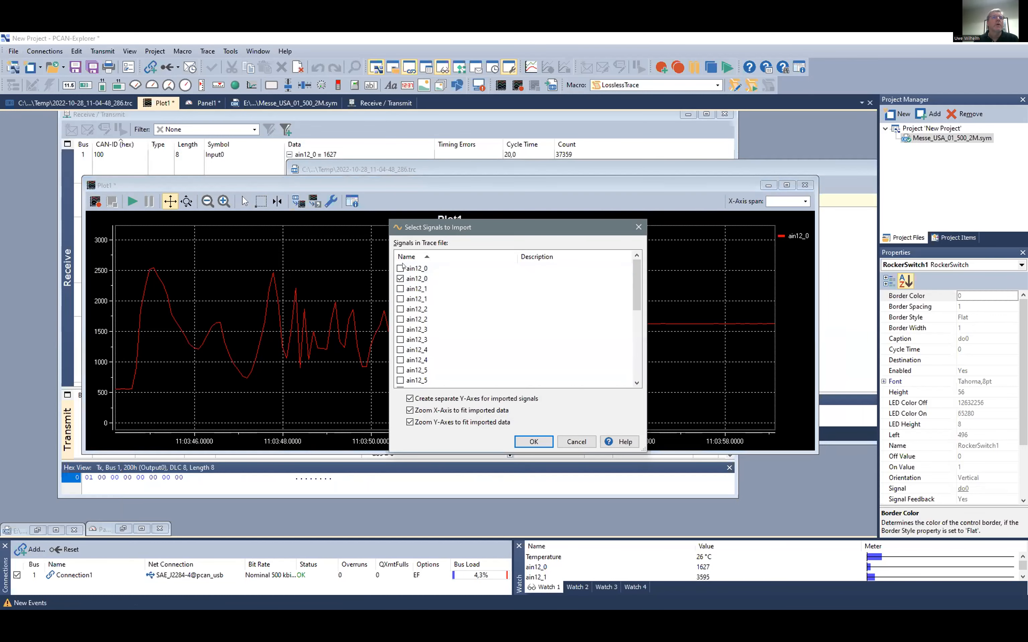
Import both ain12_0 signals, both ain12_1 signals and Temperature into the plot, discarding all existing data points
click(401, 268)
click(400, 289)
click(400, 299)
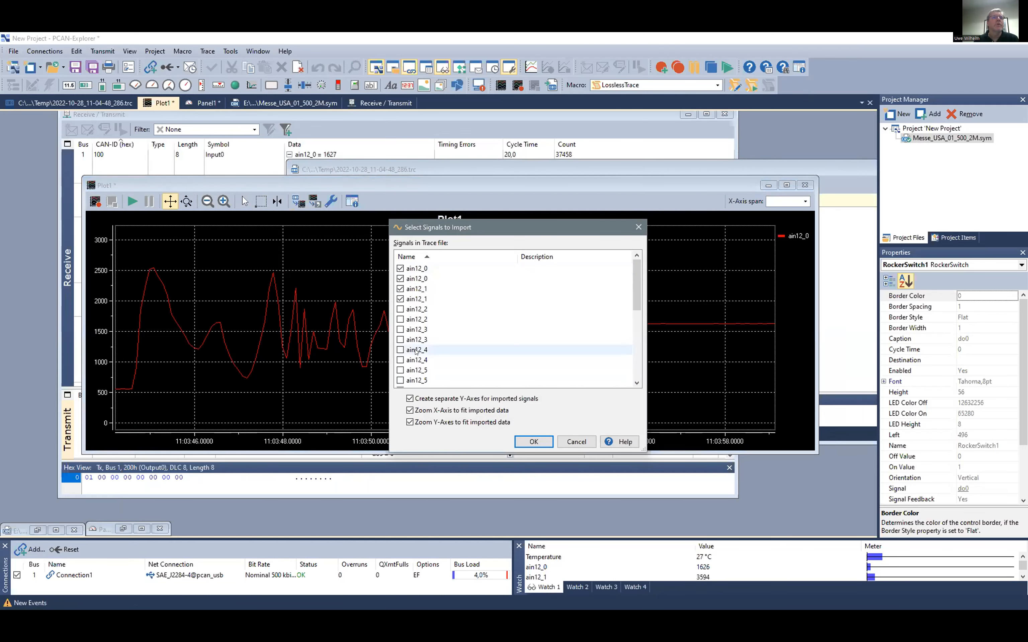
scroll(438, 348, down, 8)
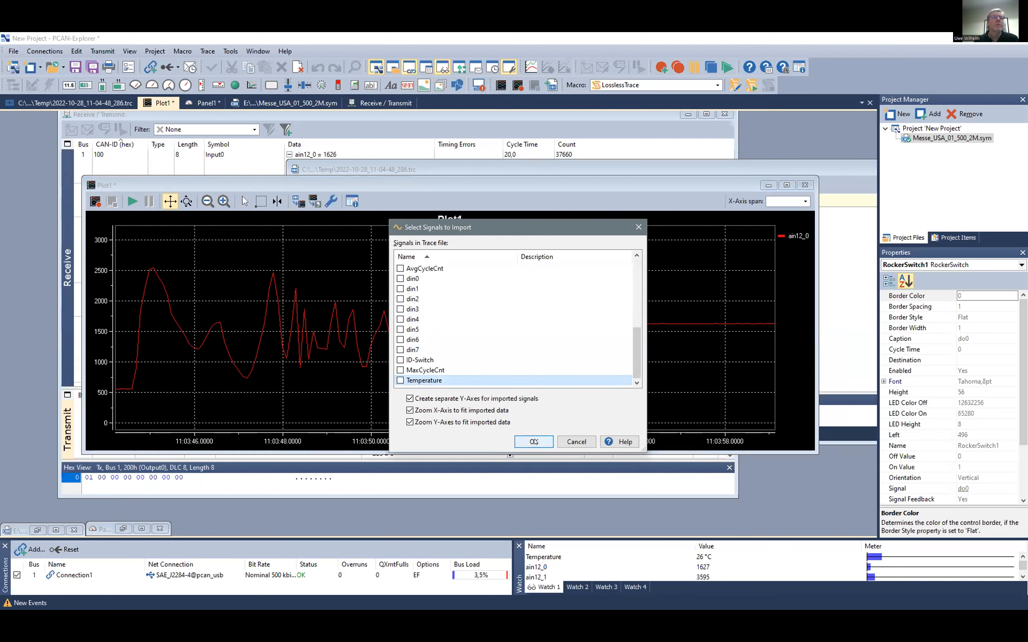
click(534, 442)
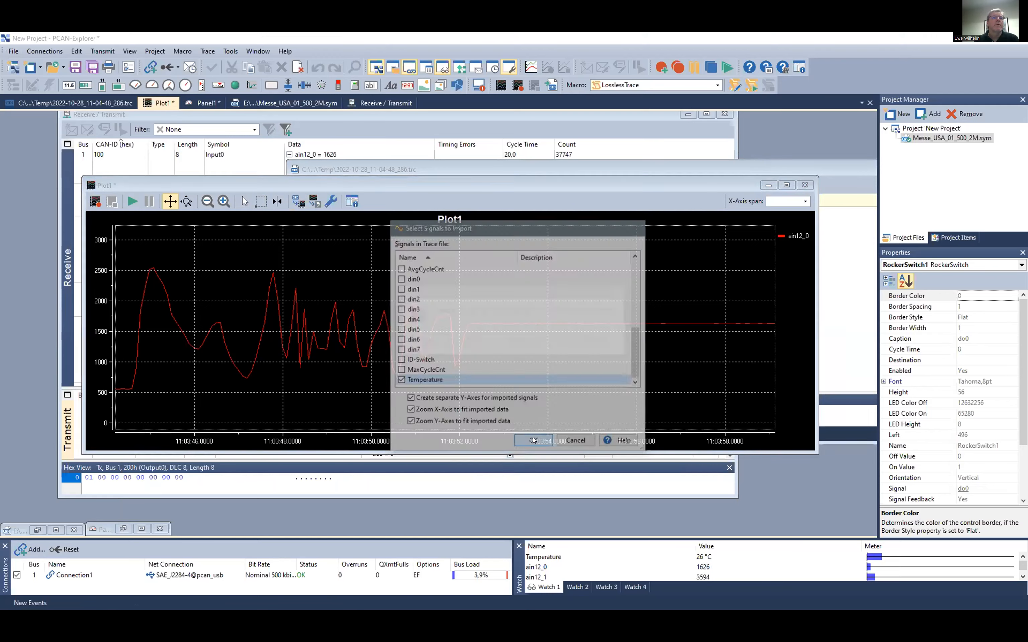
click(557, 340)
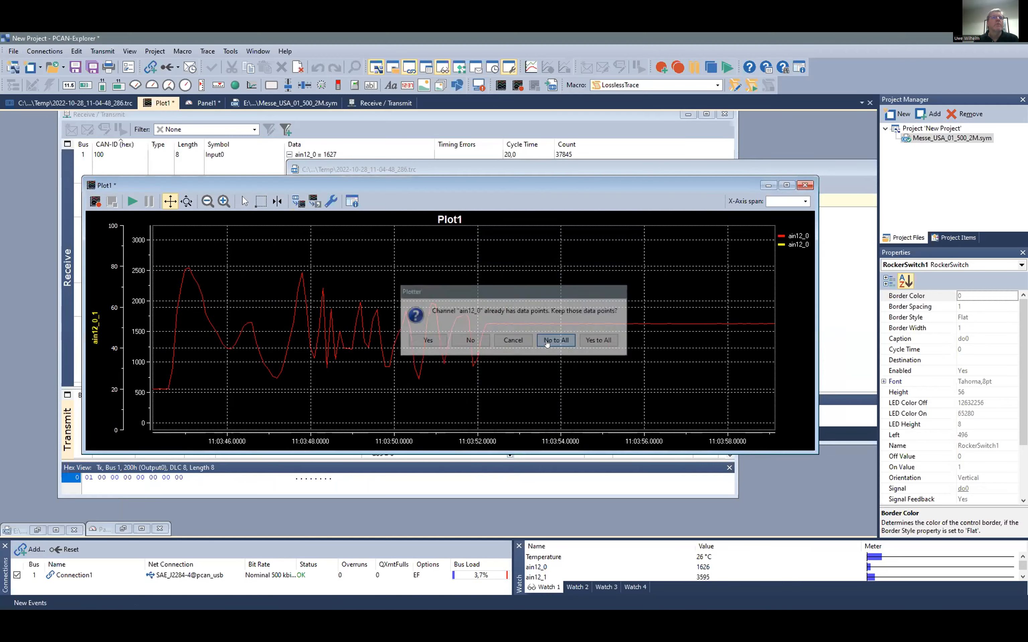
Rearrange the plotter layout by stacking the ain12_1 axis above ain12_1_1 and the ain12_0 axis above Y-Axis 1
drag(436, 293, 422, 344)
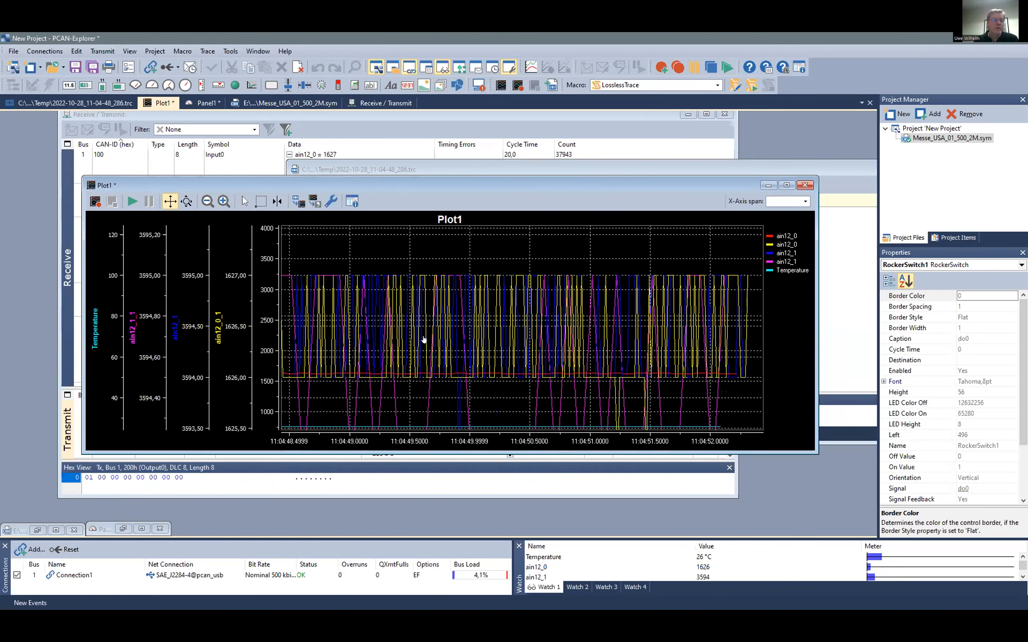
drag(534, 364, 478, 321)
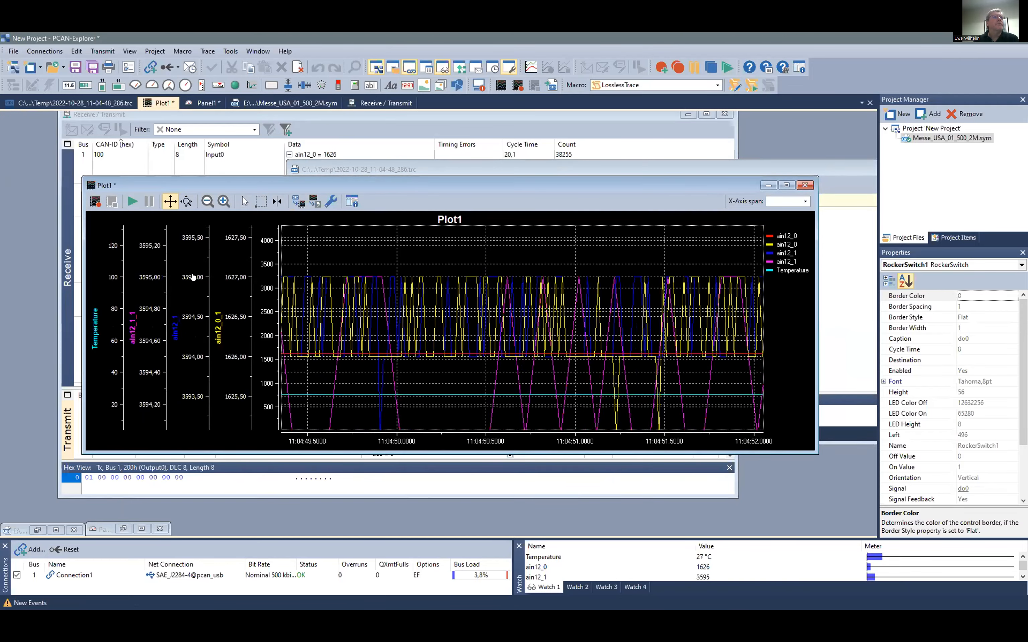
right_click(257, 223)
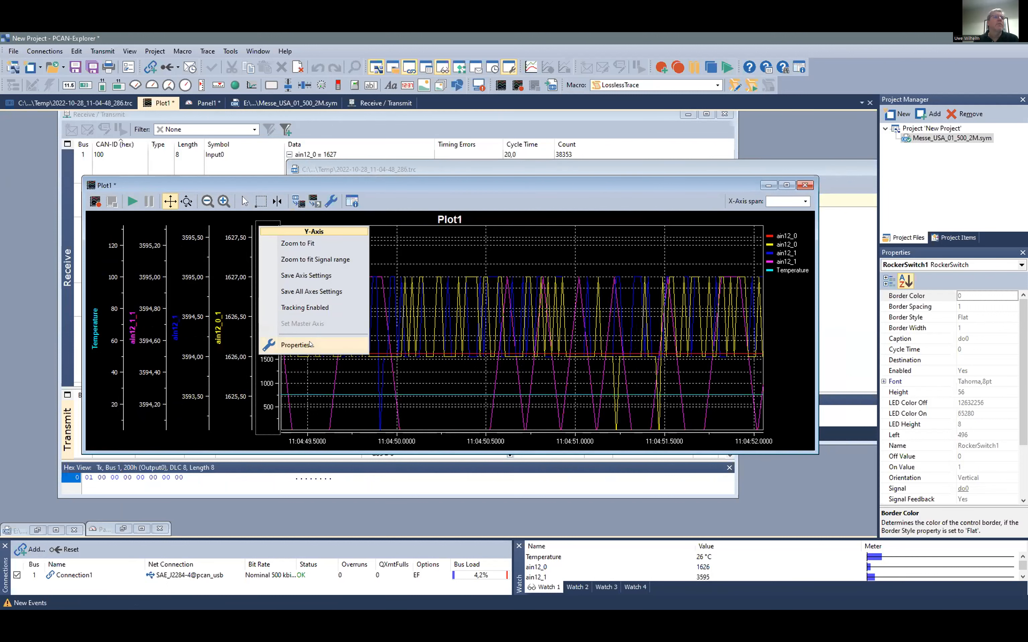
click(309, 342)
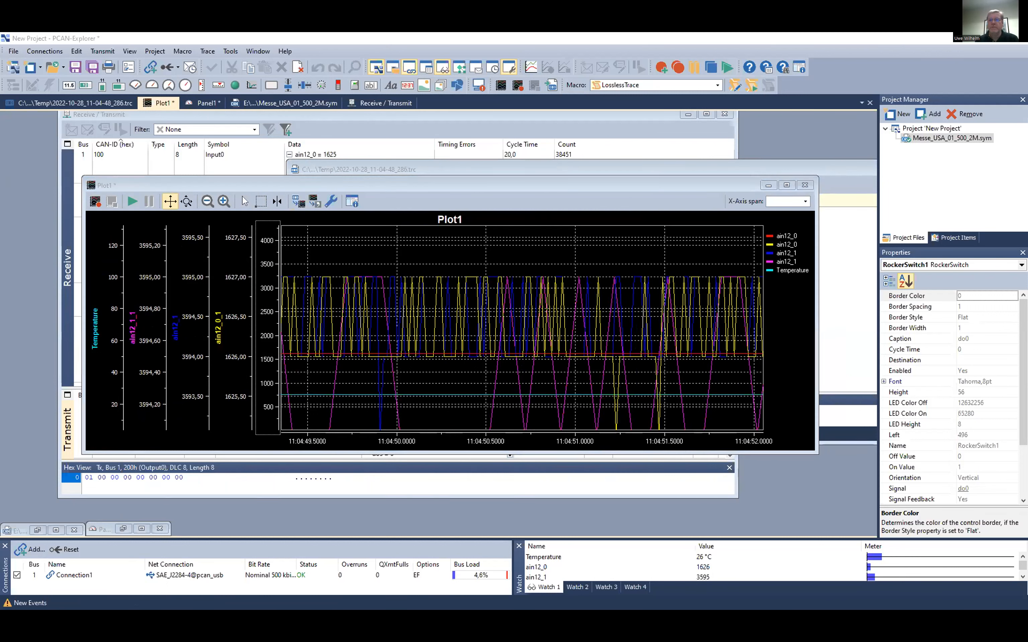
click(256, 189)
click(255, 199)
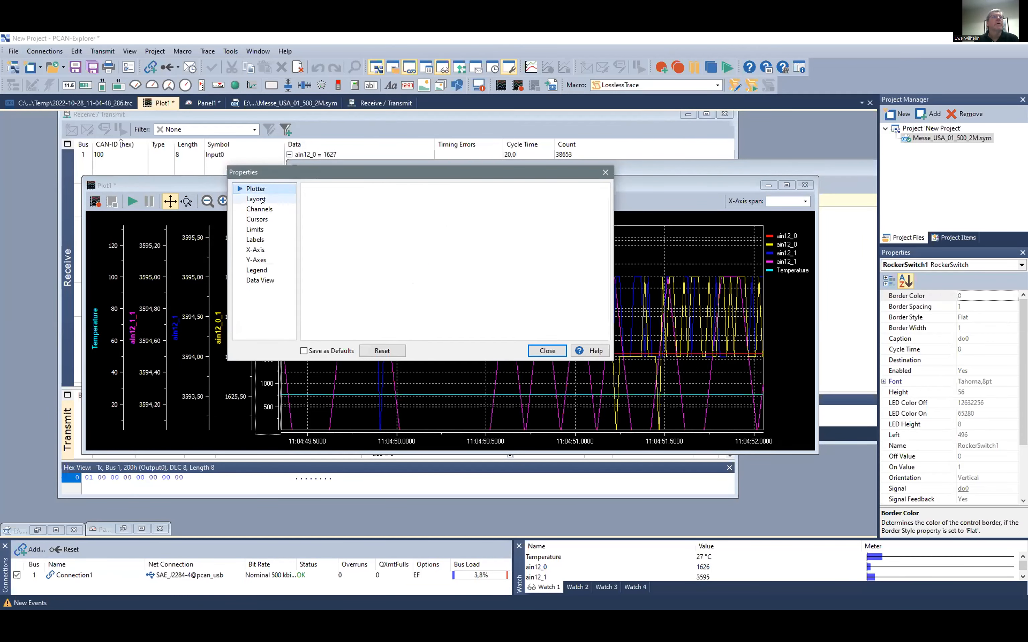
mouse_move(329, 283)
mouse_down()
mouse_move(322, 269)
mouse_move(339, 270)
mouse_up()
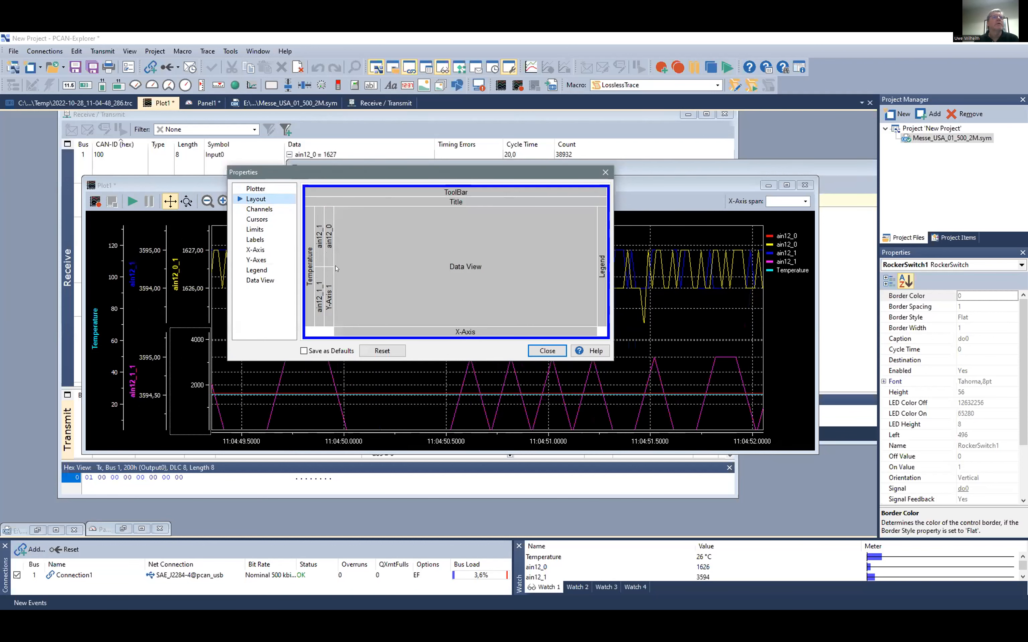
Review the plotter settings of channels ain12_0_1 and ain12_1_1, and open the signal selection for ain12_1_1
click(252, 208)
click(327, 209)
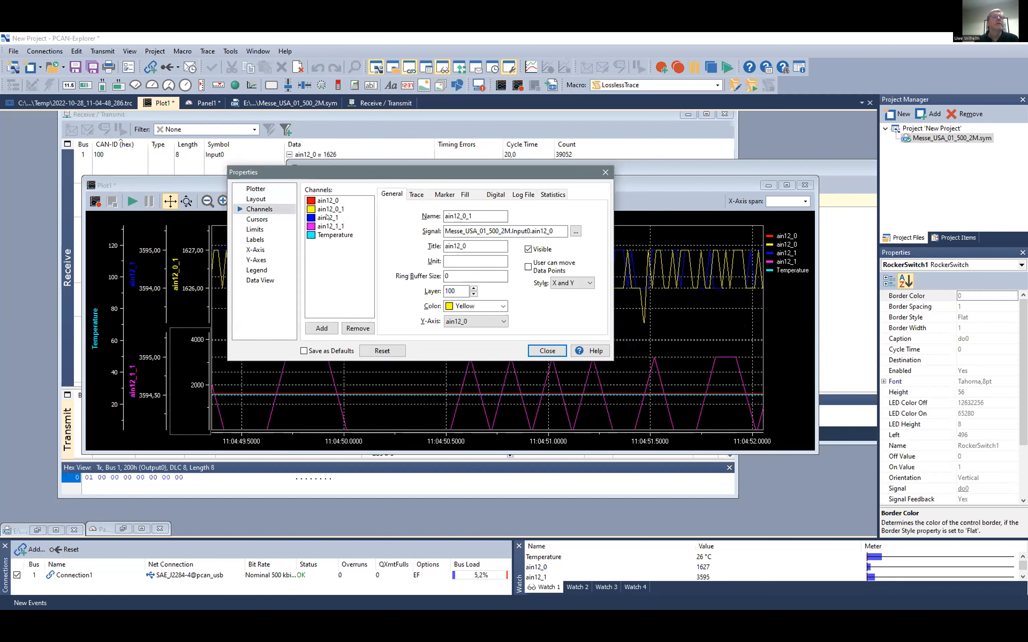
click(328, 226)
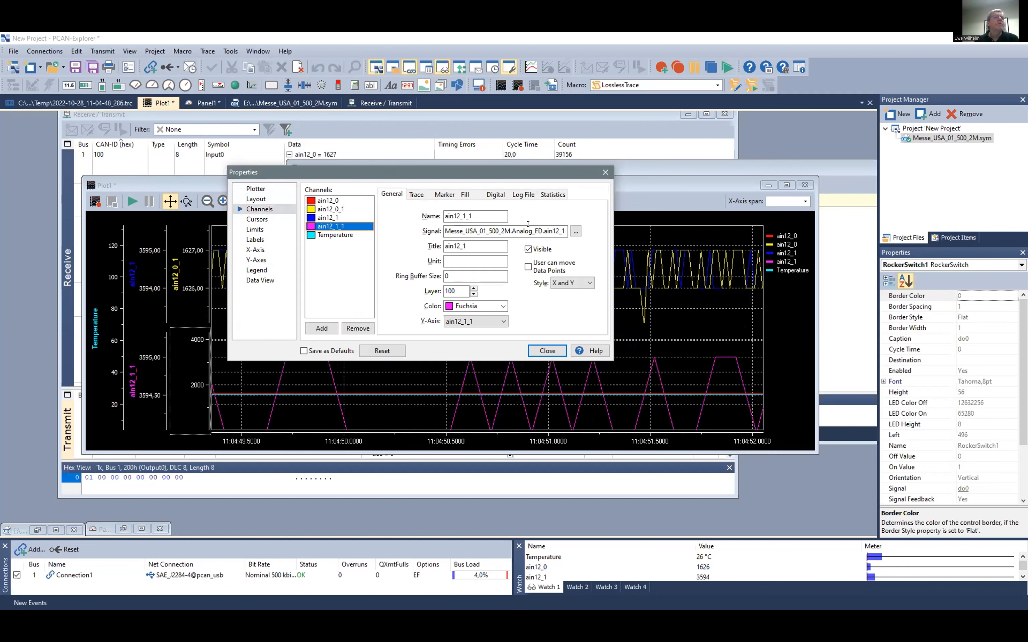
click(575, 231)
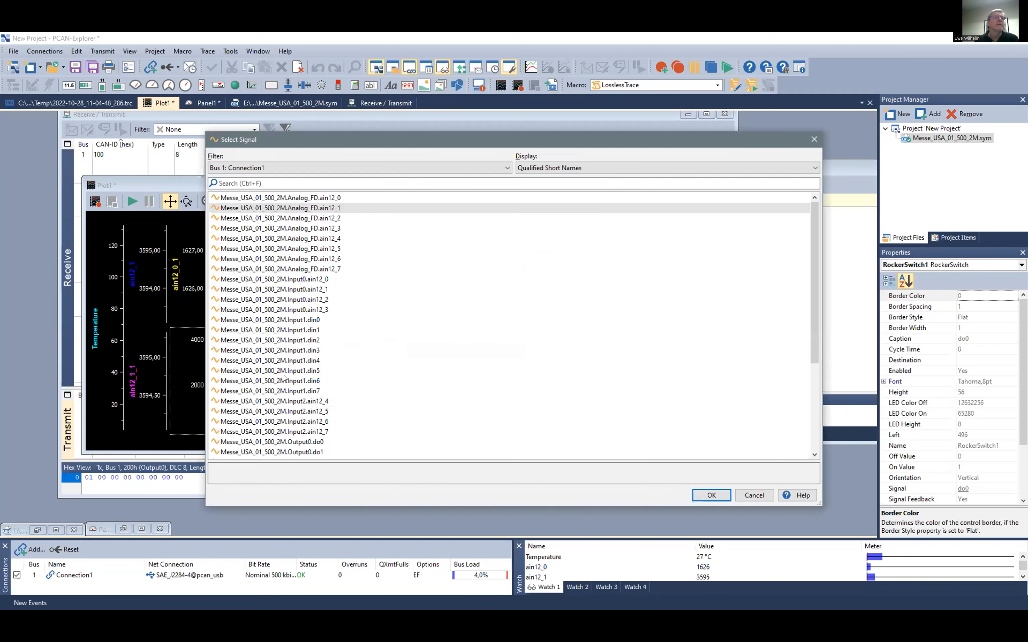
Compare the signal list in the Short Names, Long Names and Qualified Short Names displays, finishing on the Default display
click(575, 169)
click(550, 186)
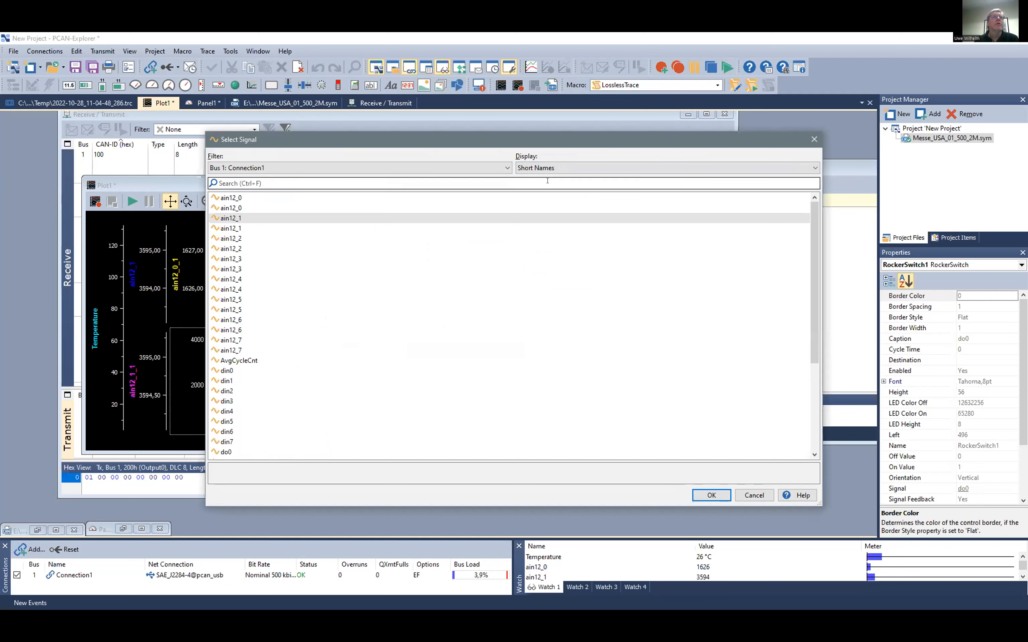
click(551, 168)
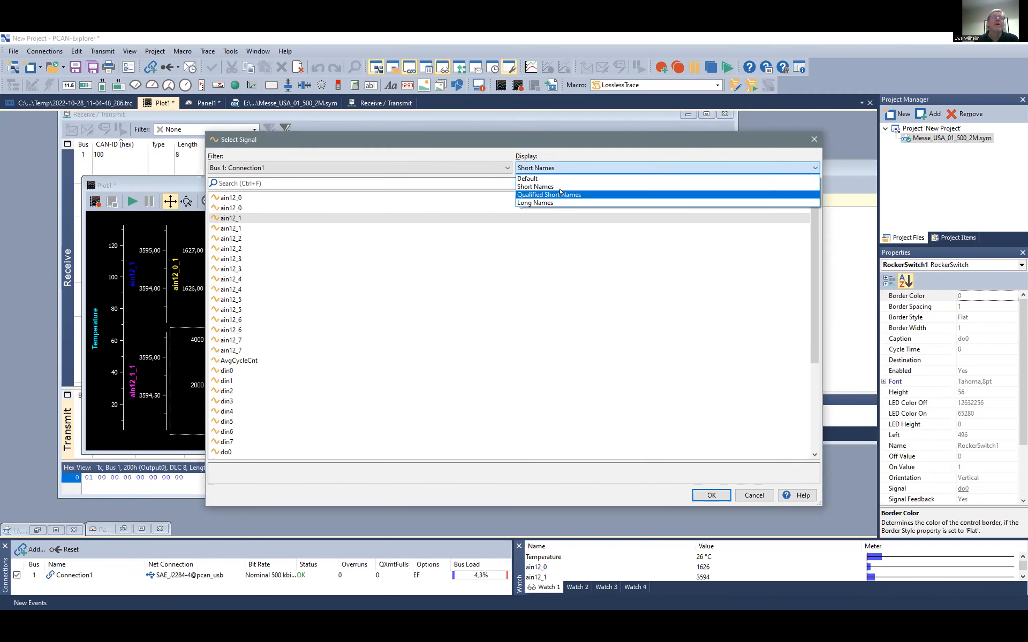
click(535, 203)
click(536, 167)
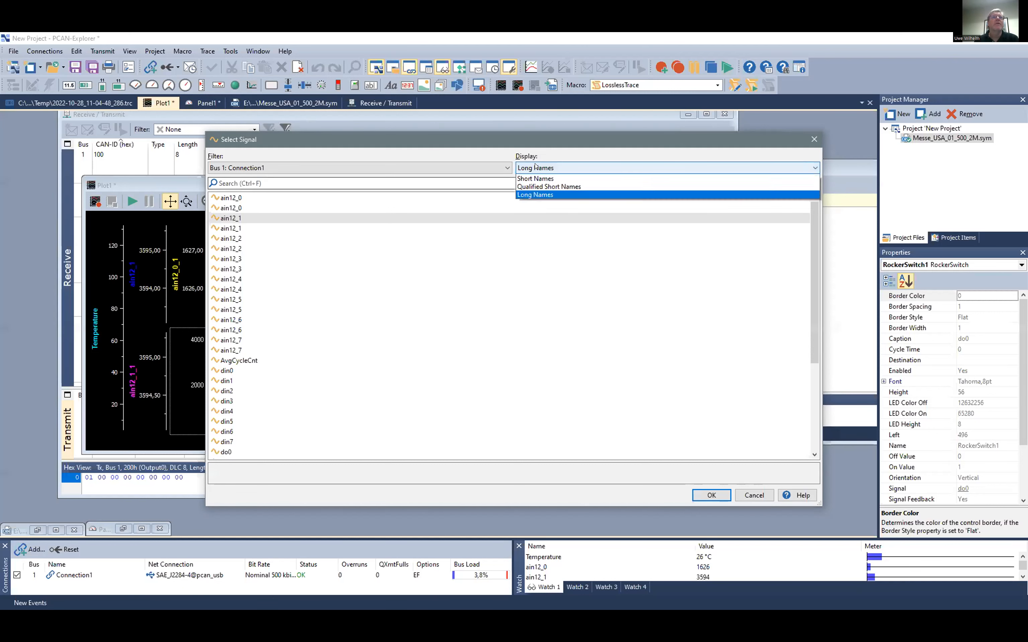
click(531, 178)
click(536, 168)
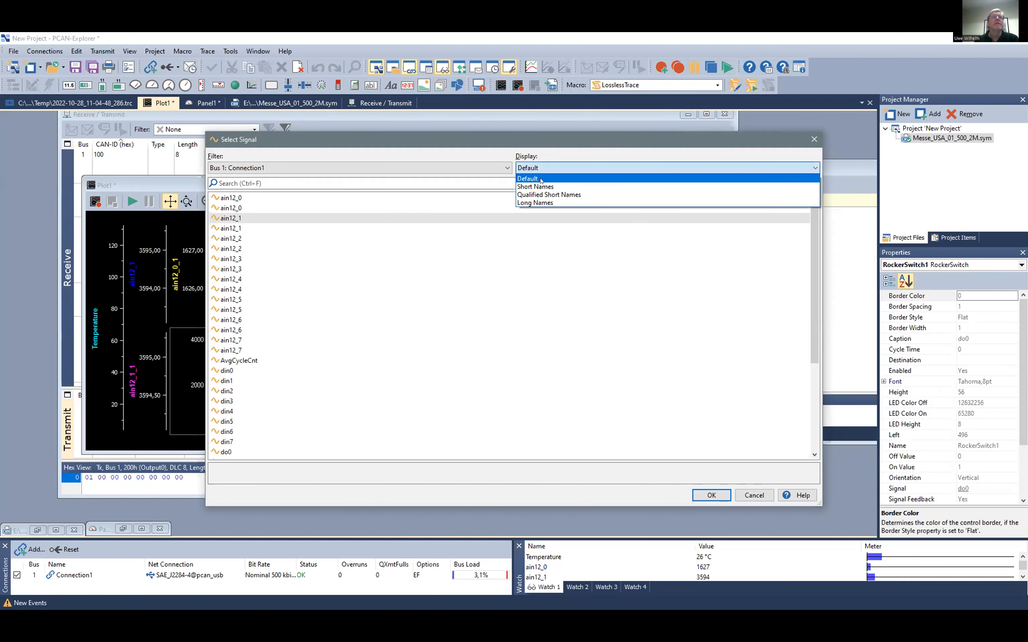
click(546, 195)
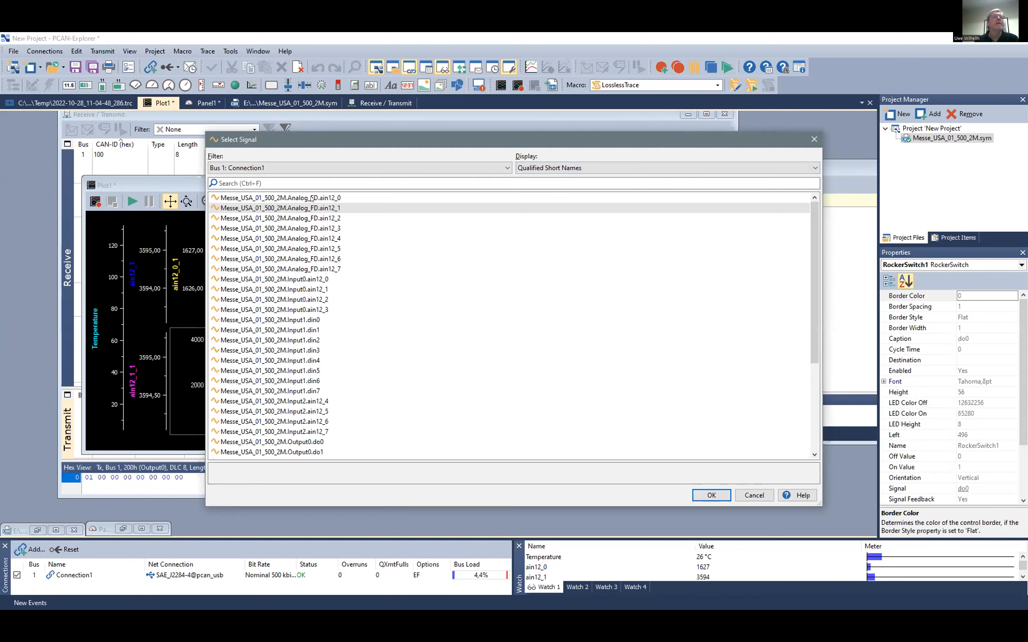
click(552, 167)
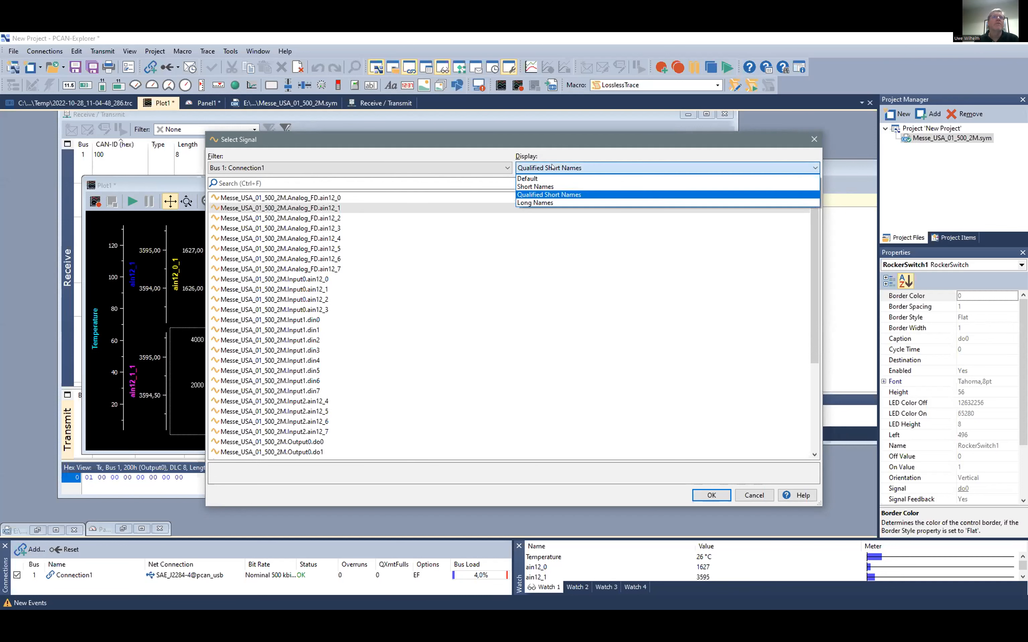
click(535, 175)
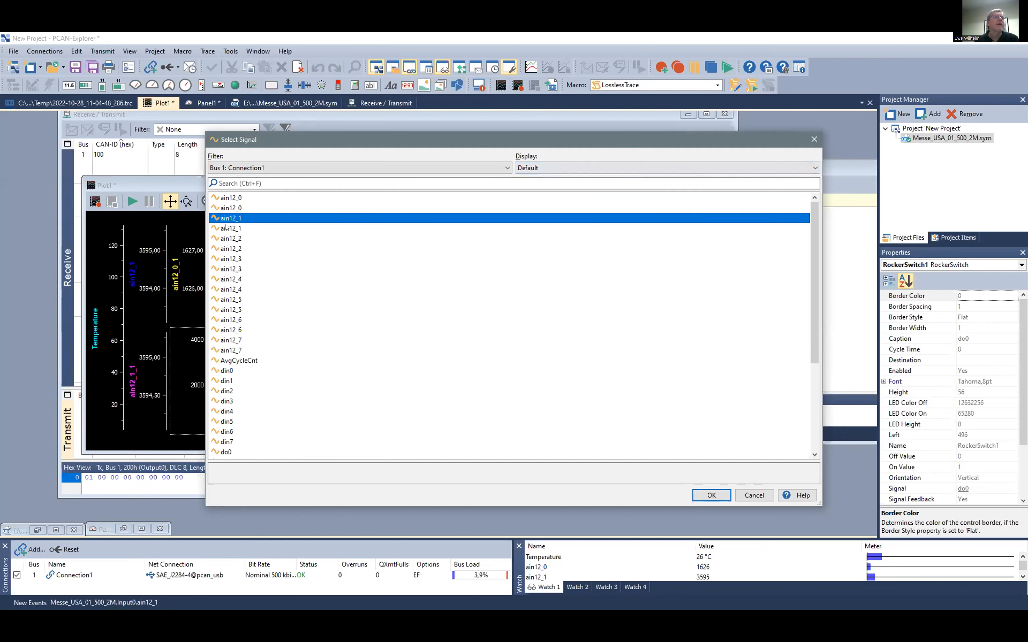
Confirm the highlighted ain12_1 signal for the channel and close the plotter properties
scroll(227, 255, down, 5)
scroll(252, 361, up, 4)
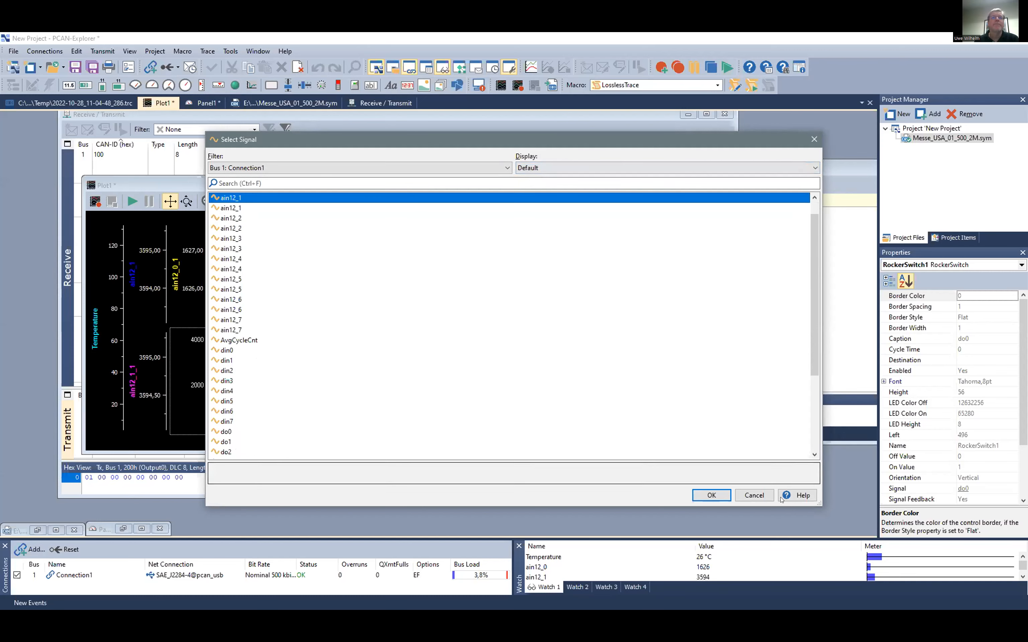
click(711, 496)
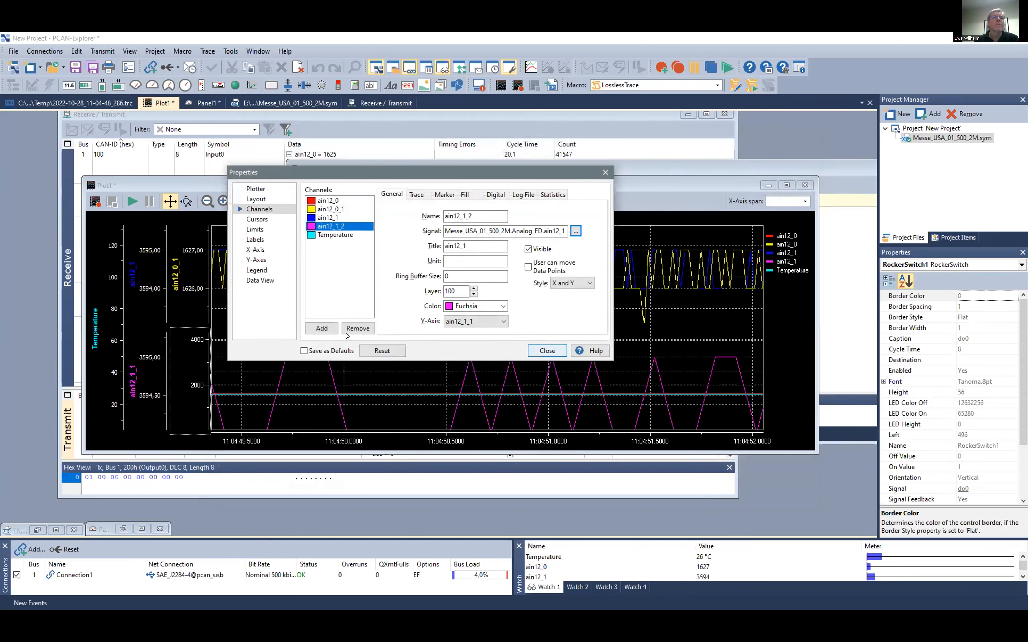
click(538, 351)
Shift Plot1 to its earlier samples, show the measuring cursor and move it to about 11:04:50.15
drag(466, 338, 554, 363)
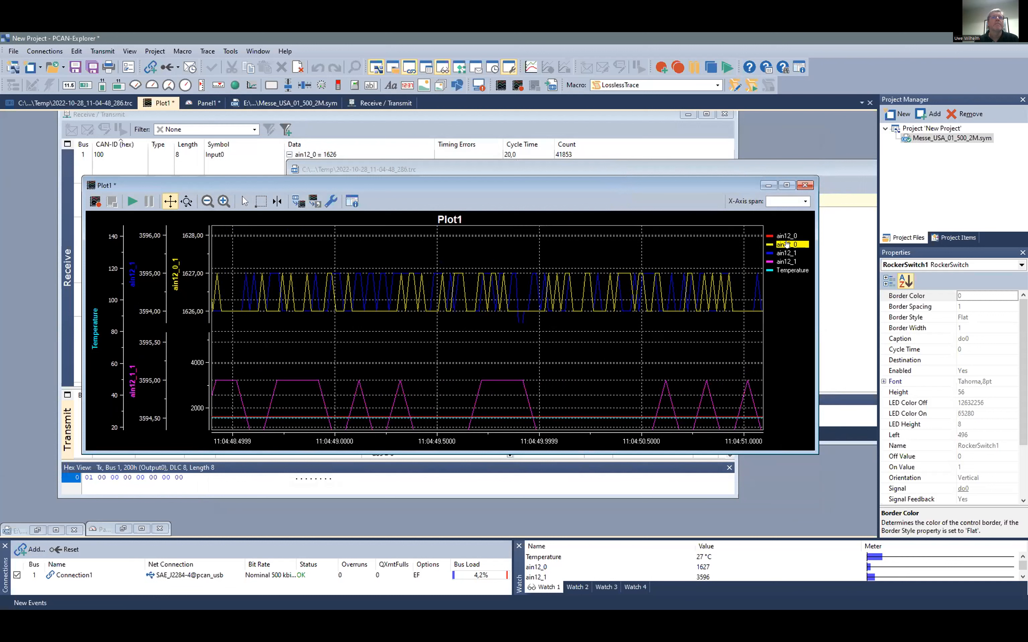
click(277, 201)
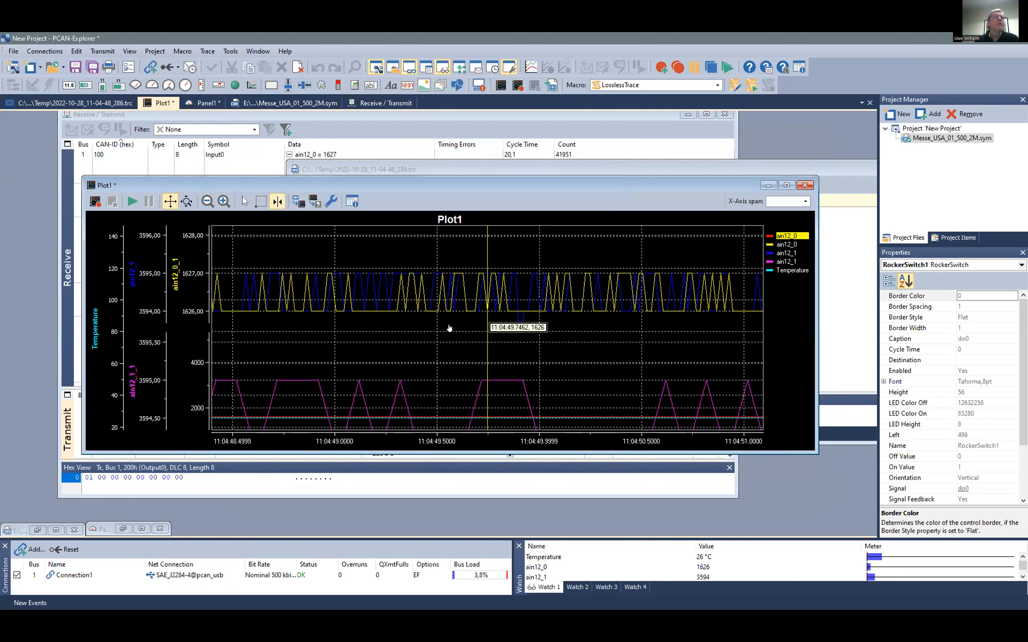
drag(489, 345, 568, 378)
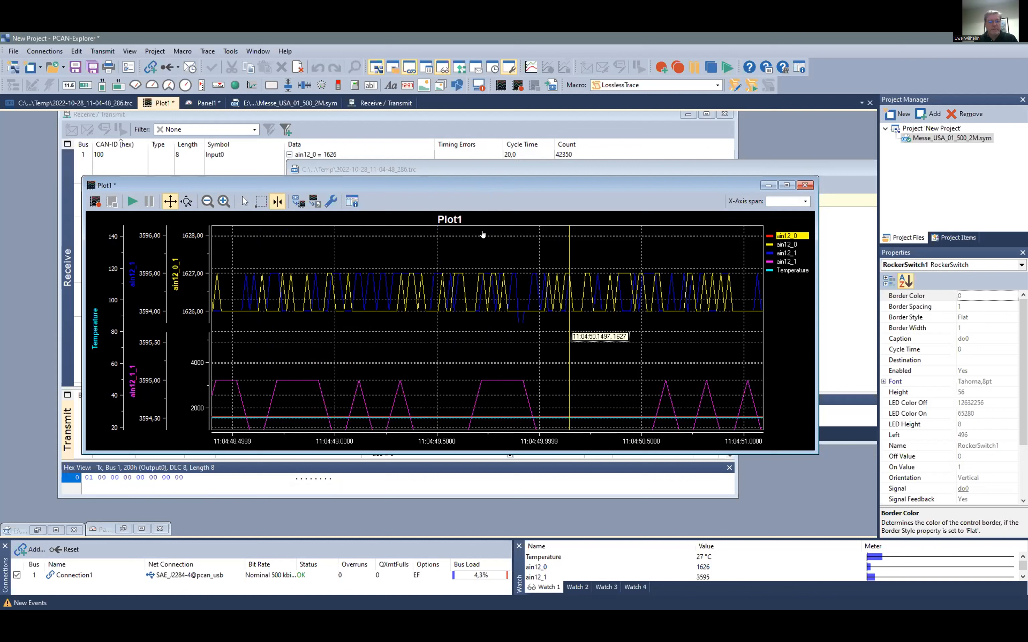
Browse the Plotter Documentation through the Using the Plotter topics, the Plotter Window reference and the Plotter Object Model section
key(alt+Tab)
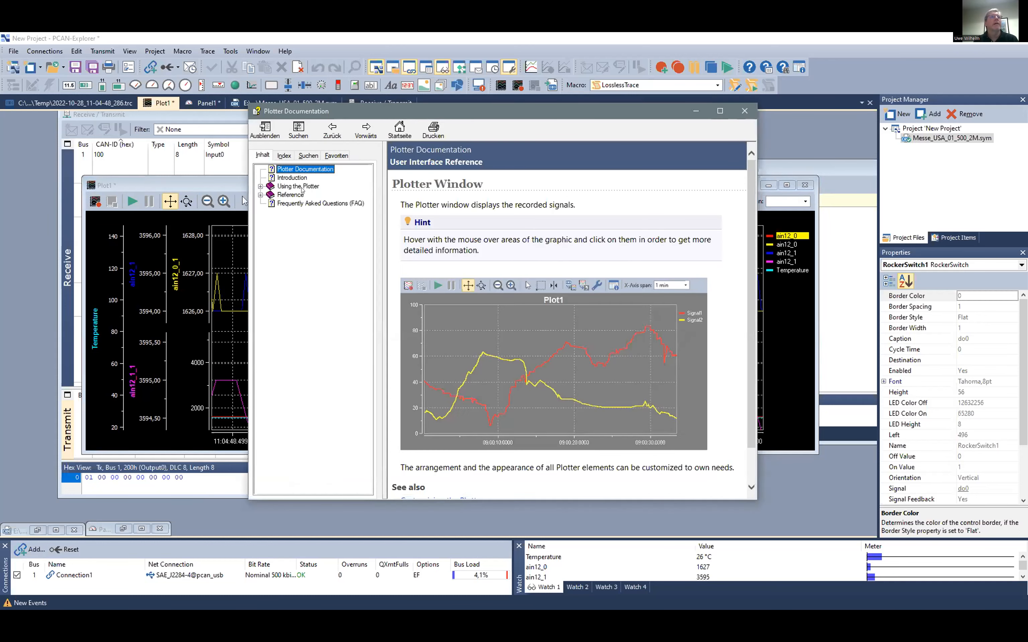
click(302, 191)
click(303, 195)
click(304, 221)
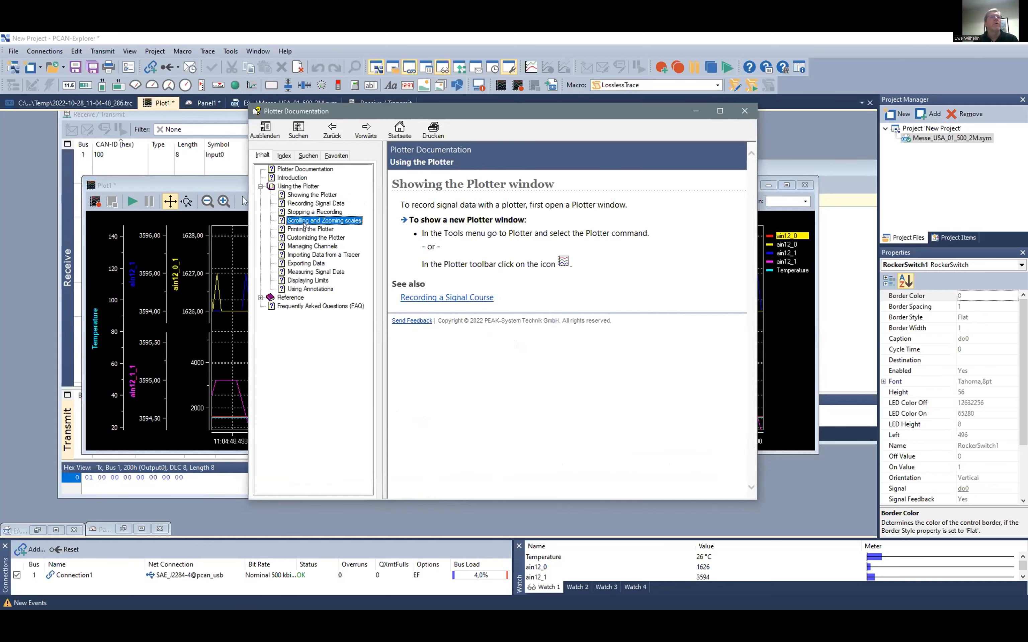
click(304, 246)
click(291, 299)
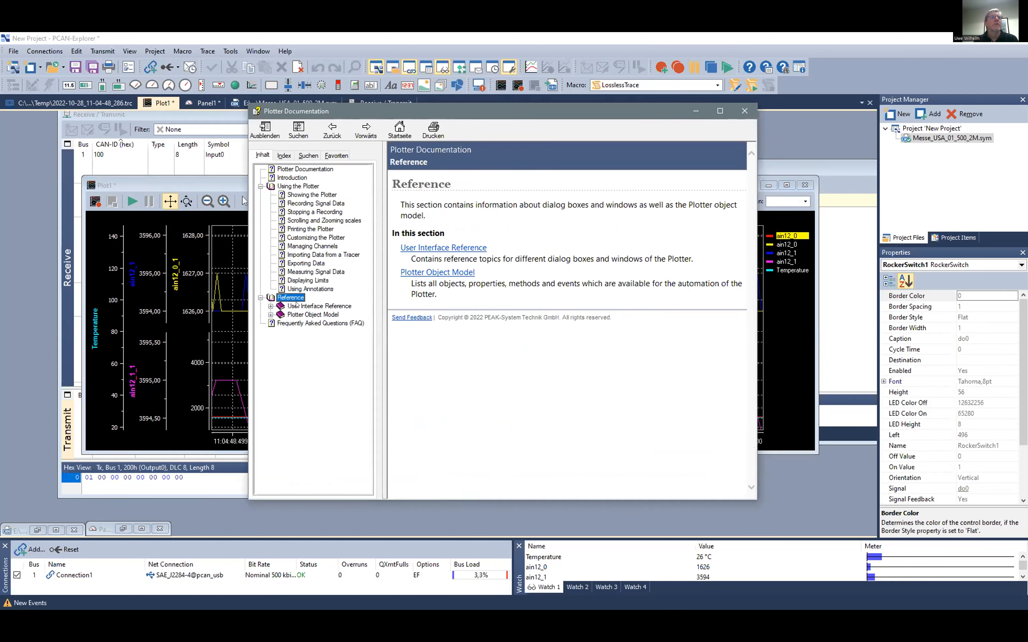
click(303, 307)
click(304, 315)
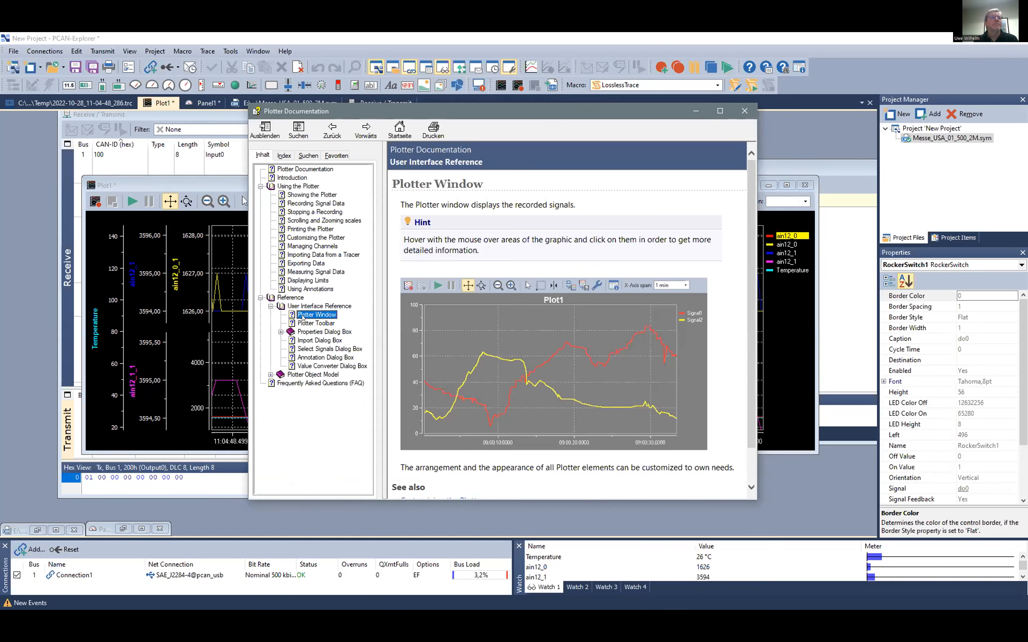
click(326, 375)
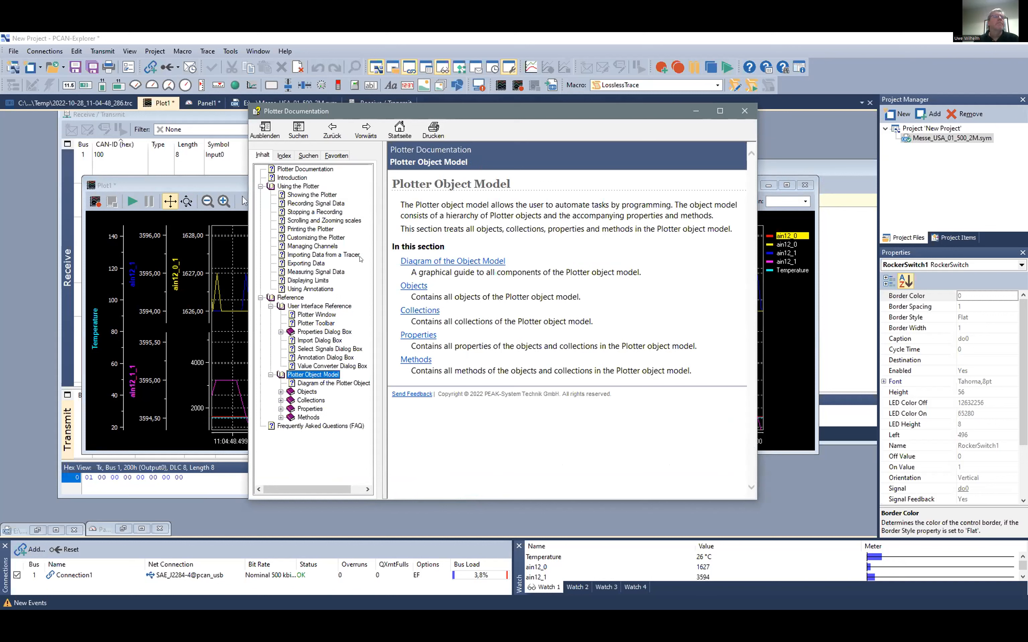
Read the Channel object reference and the Diagram of the Plotter Object Model, and close the documentation
drag(560, 105, 611, 99)
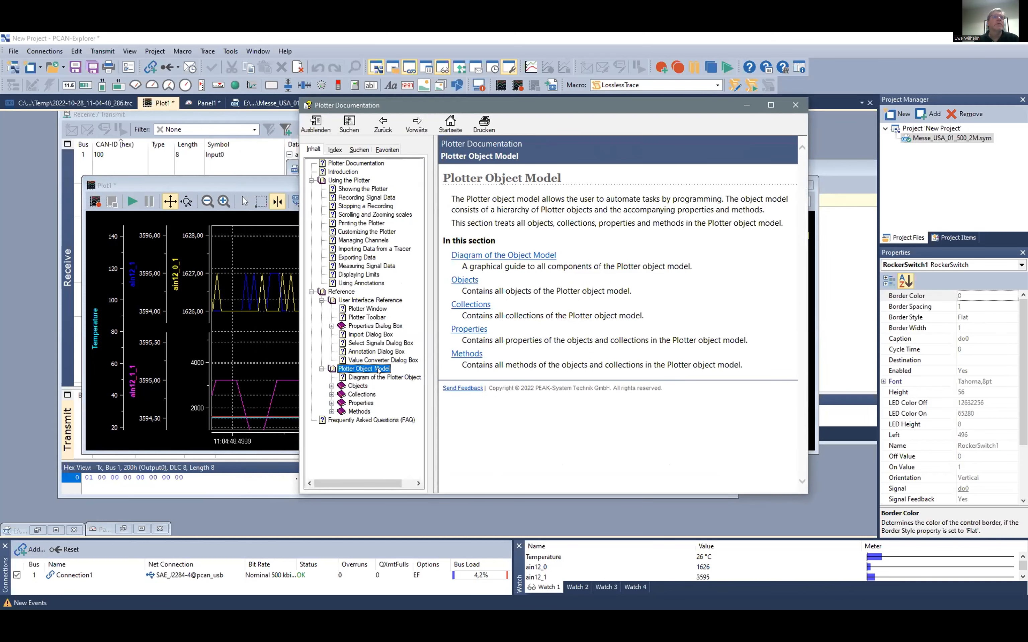
click(358, 386)
click(362, 404)
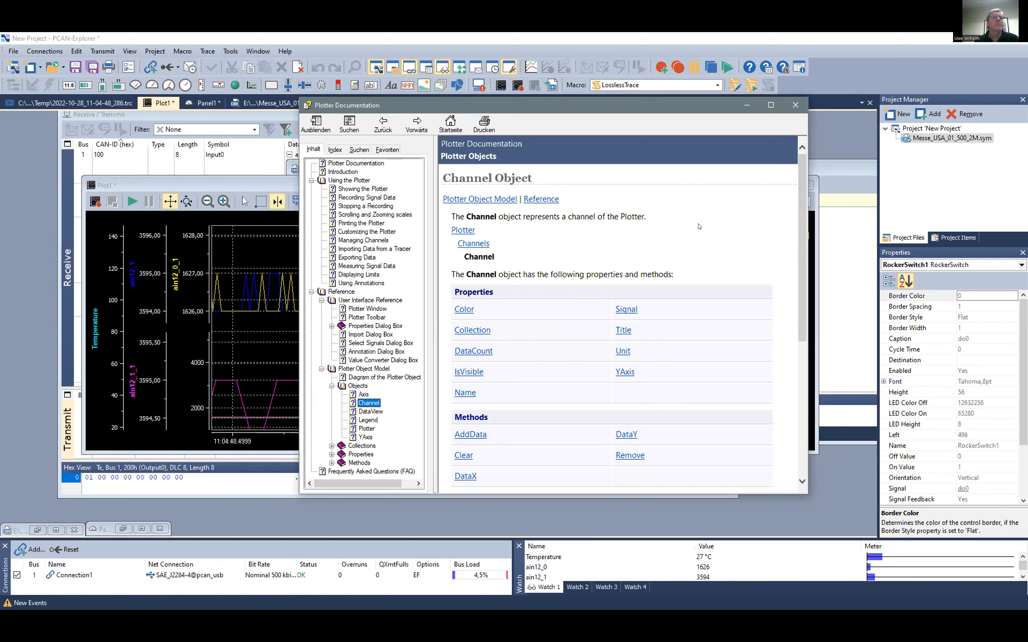
scroll(661, 257, down, 5)
scroll(661, 259, up, 5)
scroll(570, 262, down, 5)
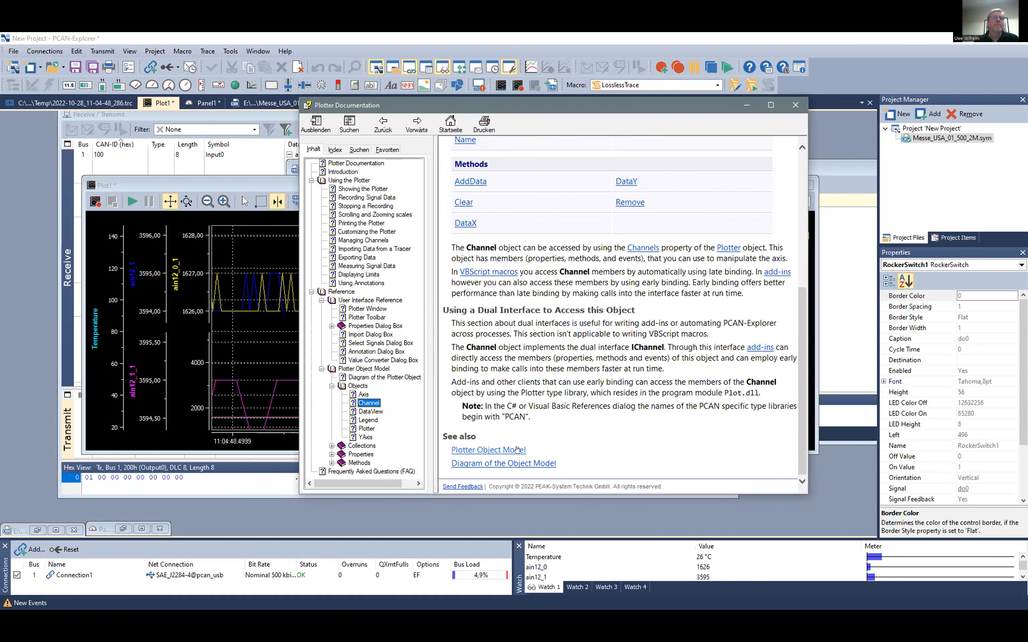
click(516, 450)
click(529, 255)
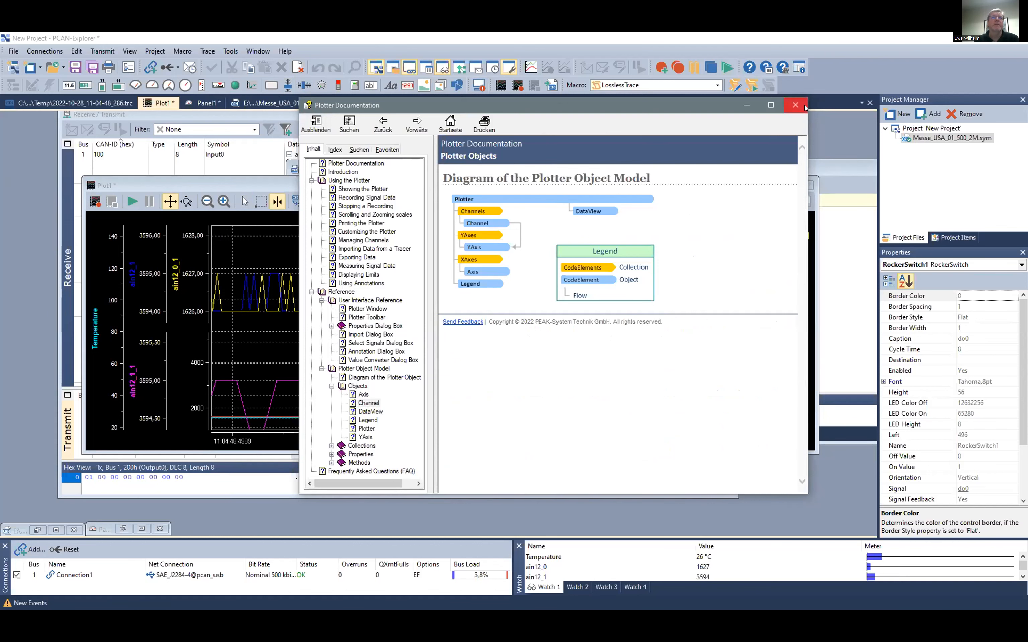
click(800, 105)
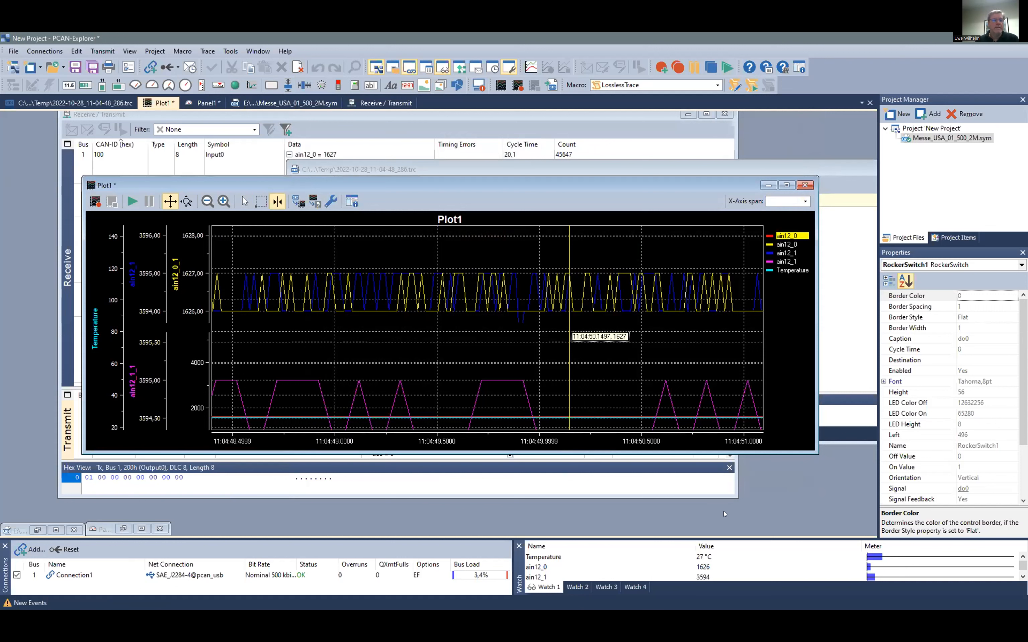
Close the Plot1 window and move the 2022-10-28_11-04-48_286.trc tracer window fully into view
click(805, 184)
click(532, 334)
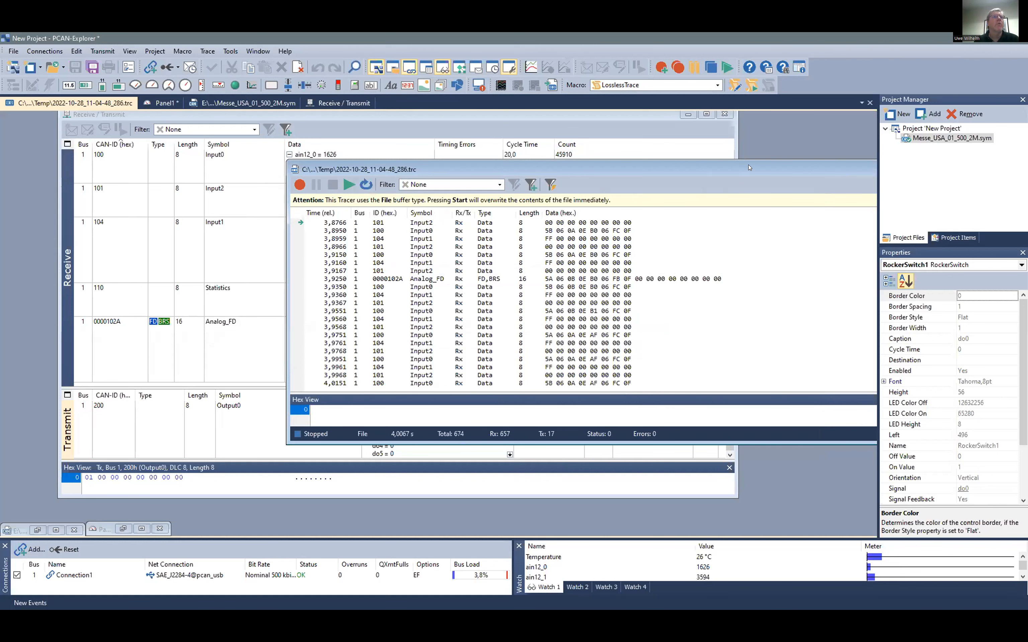
drag(749, 167, 506, 185)
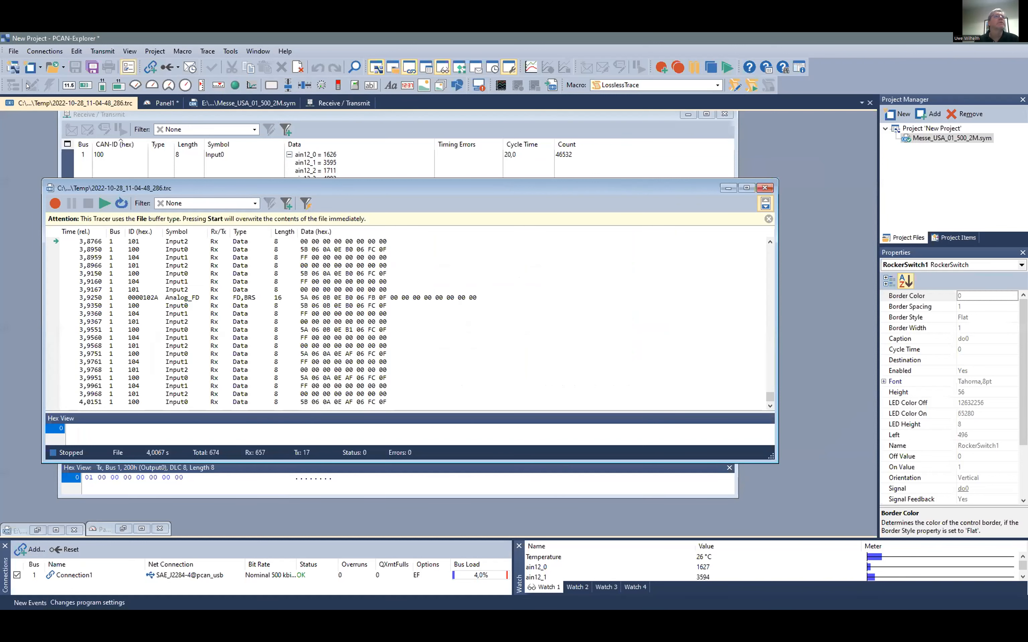
Create a new Line Writer, make its window narrower and place it over the tracer window
click(531, 67)
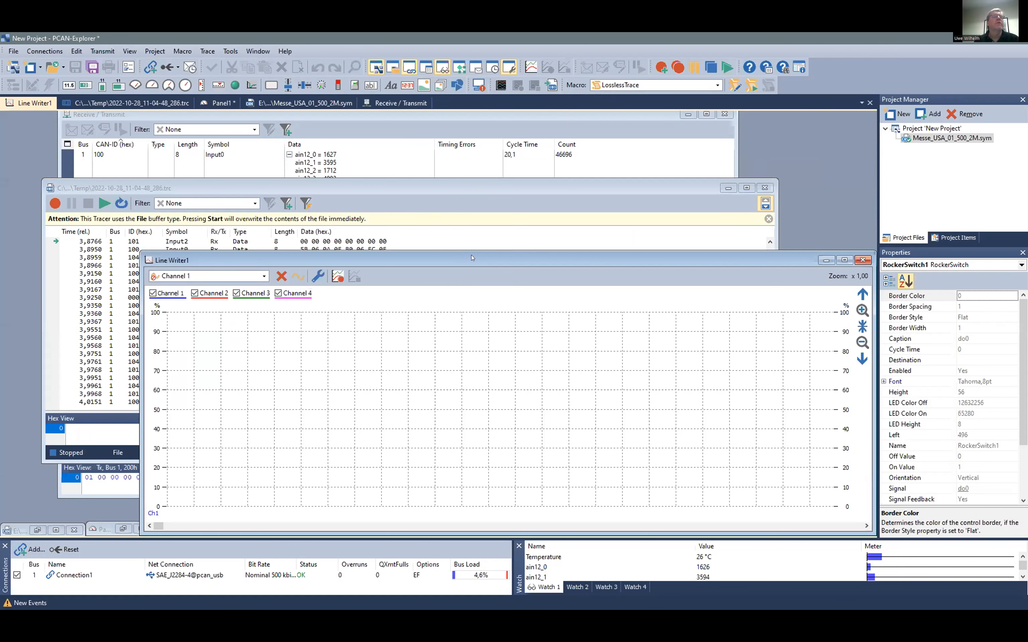
drag(471, 258, 471, 158)
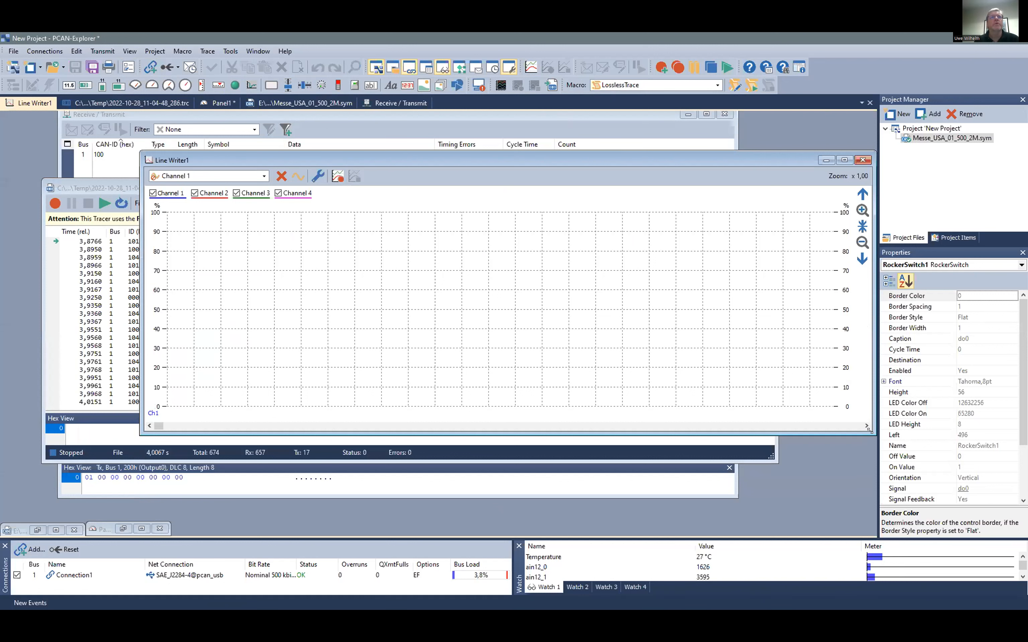
drag(869, 431, 657, 462)
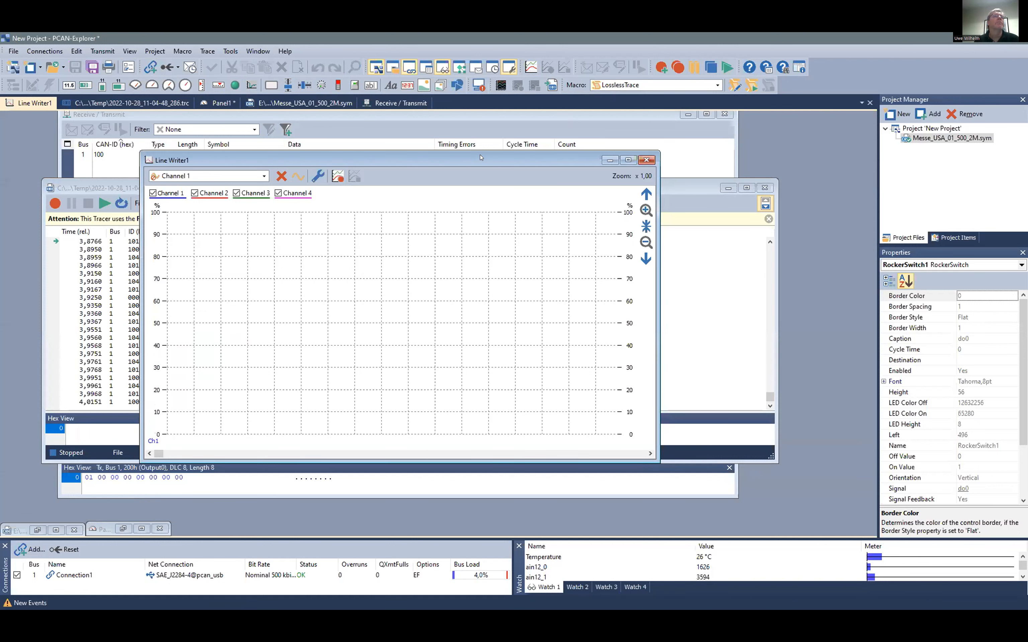
drag(482, 158, 591, 187)
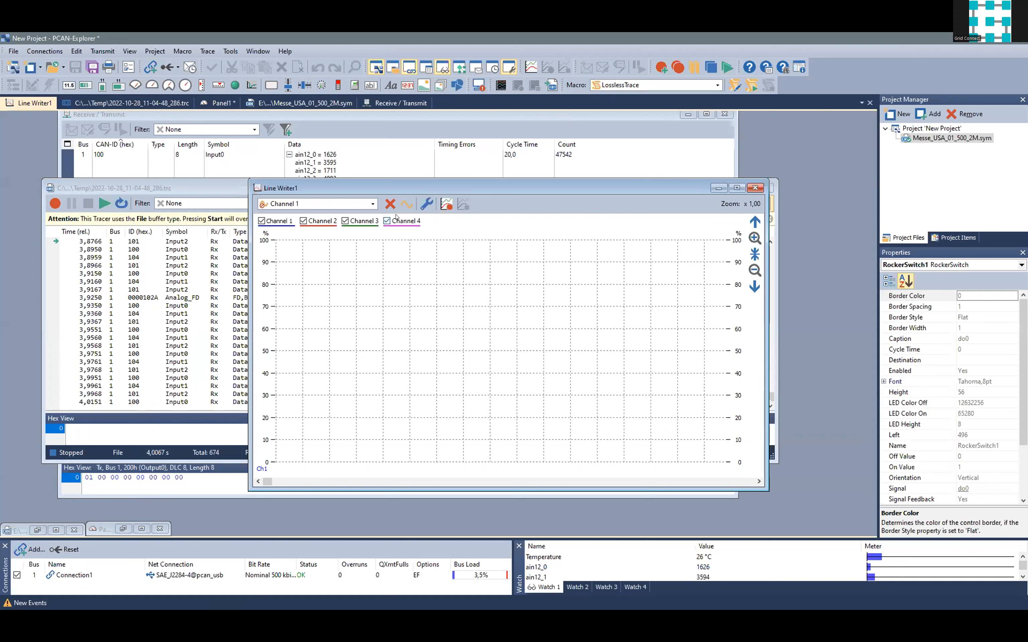
Disable Channels 2, 3 and 4 in the Line Writer, keeping only Channel 1 active
click(386, 221)
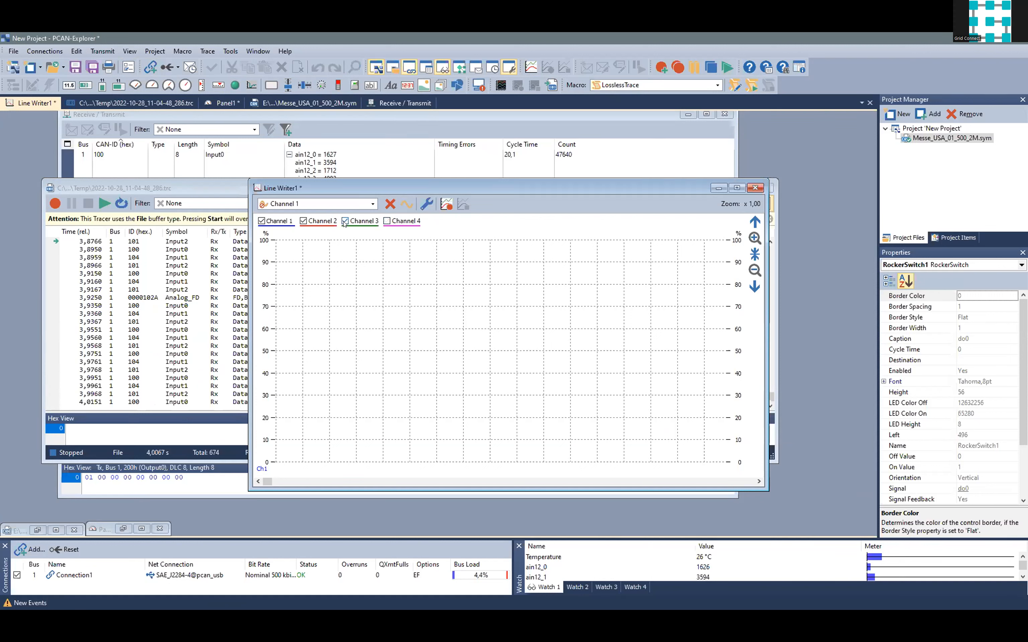
click(303, 220)
click(277, 222)
click(260, 222)
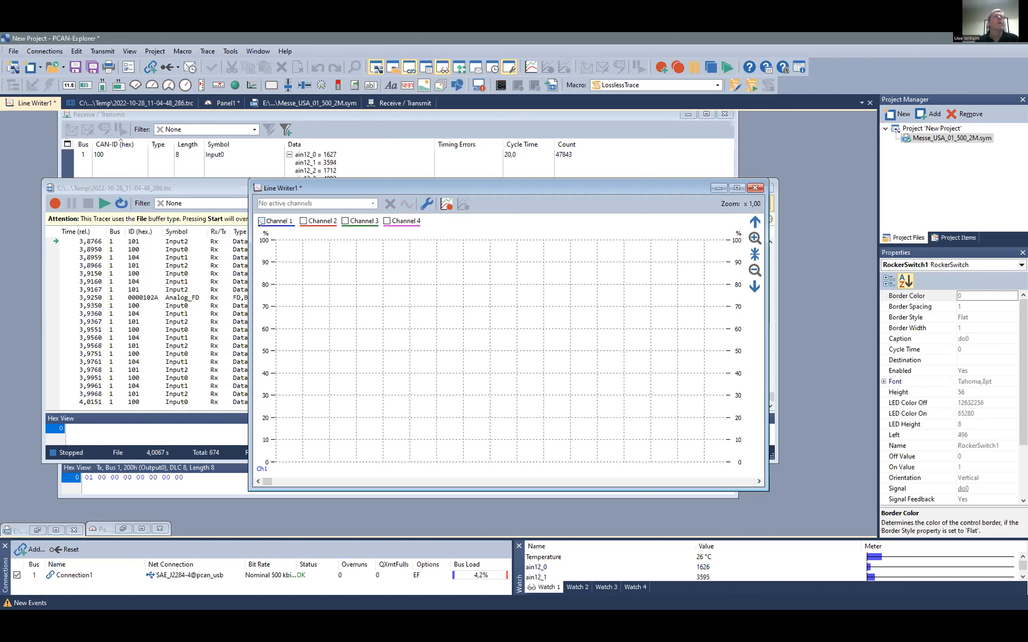
Assign the first listed ain12_0 signal to Channel 1 and start the Line Writer recording
click(372, 204)
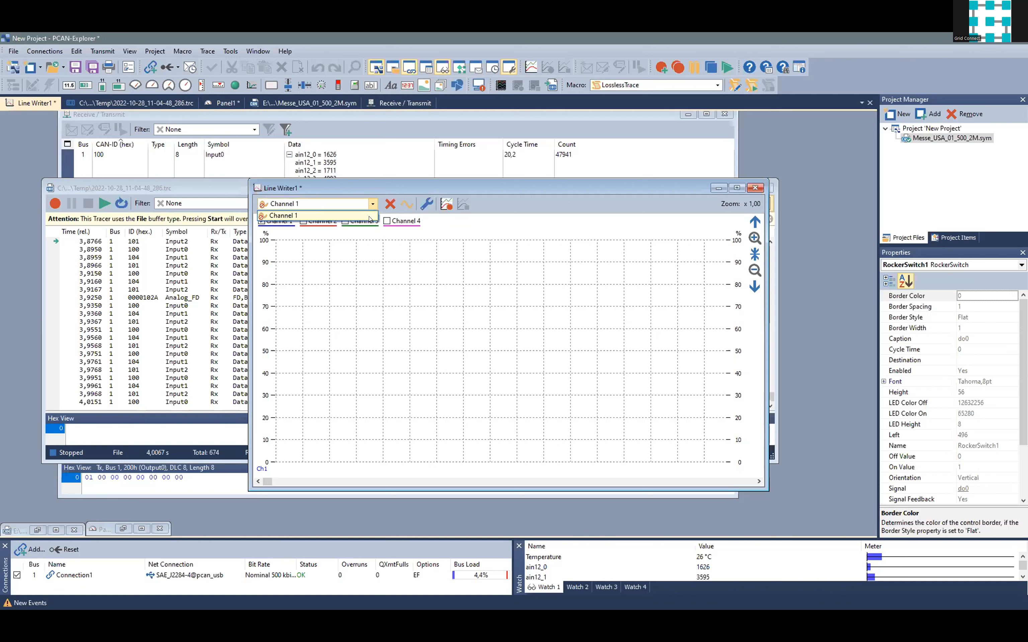
click(369, 216)
click(406, 205)
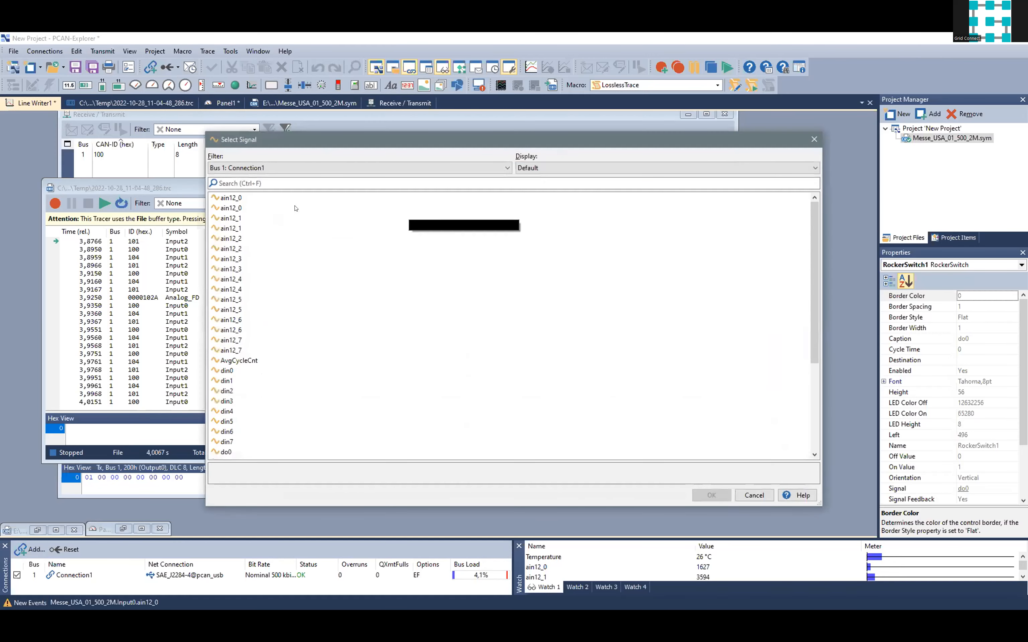
double_click(296, 198)
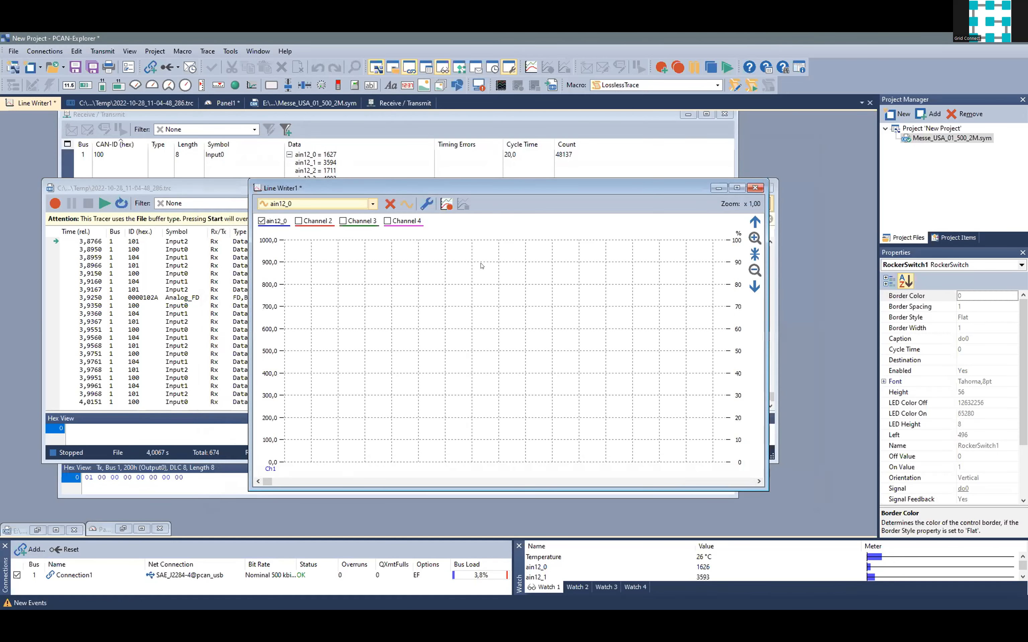
click(449, 206)
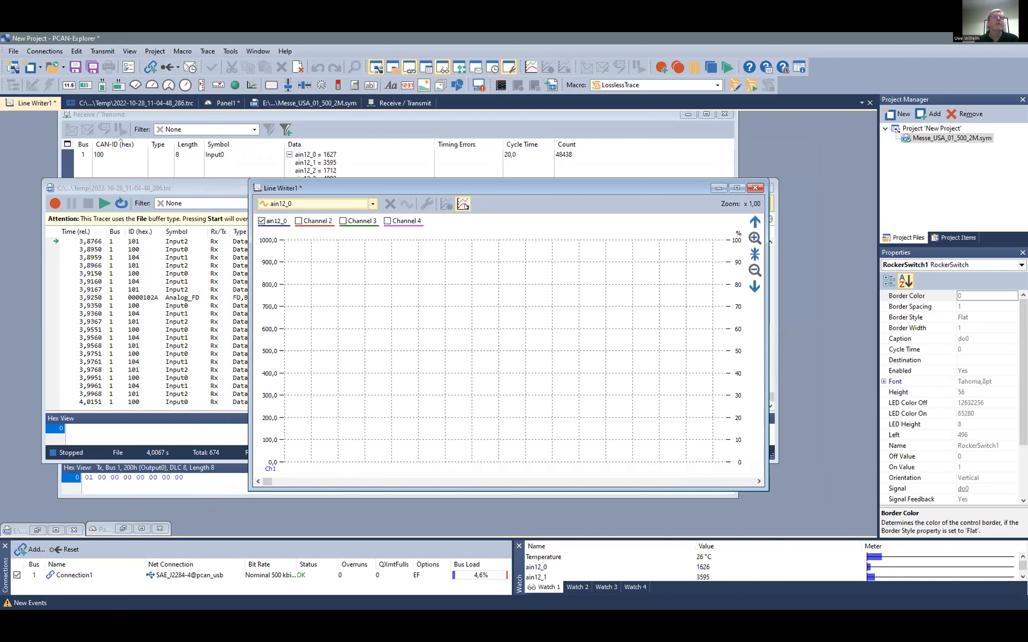
click(446, 206)
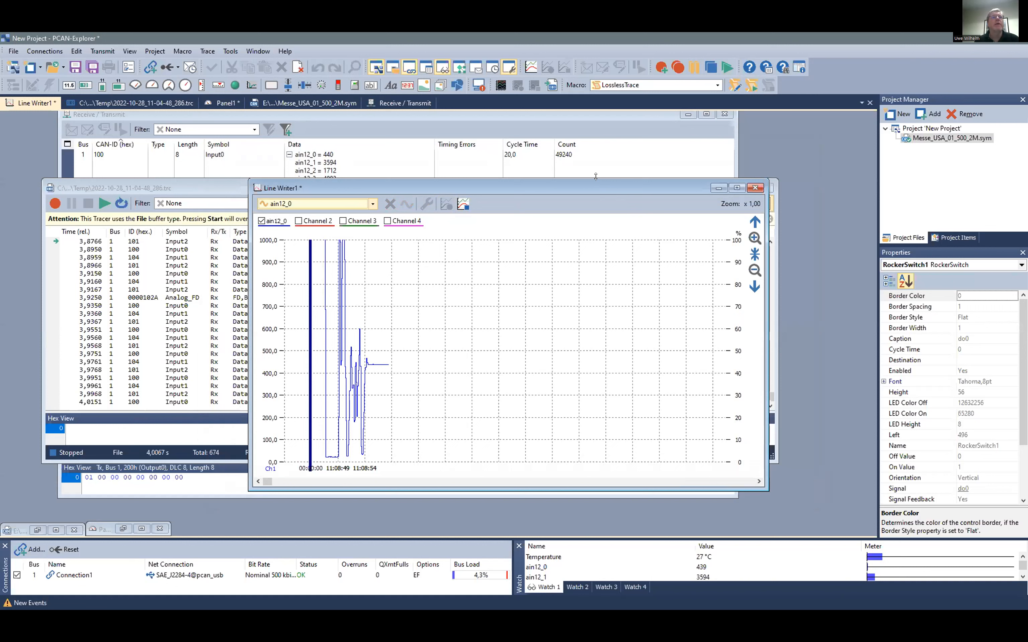
Shorten and close the Line Writer, dismissing its closing prompt, and close the 2022-10-28_11-04-48_286.trc tracer window
drag(596, 176, 577, 210)
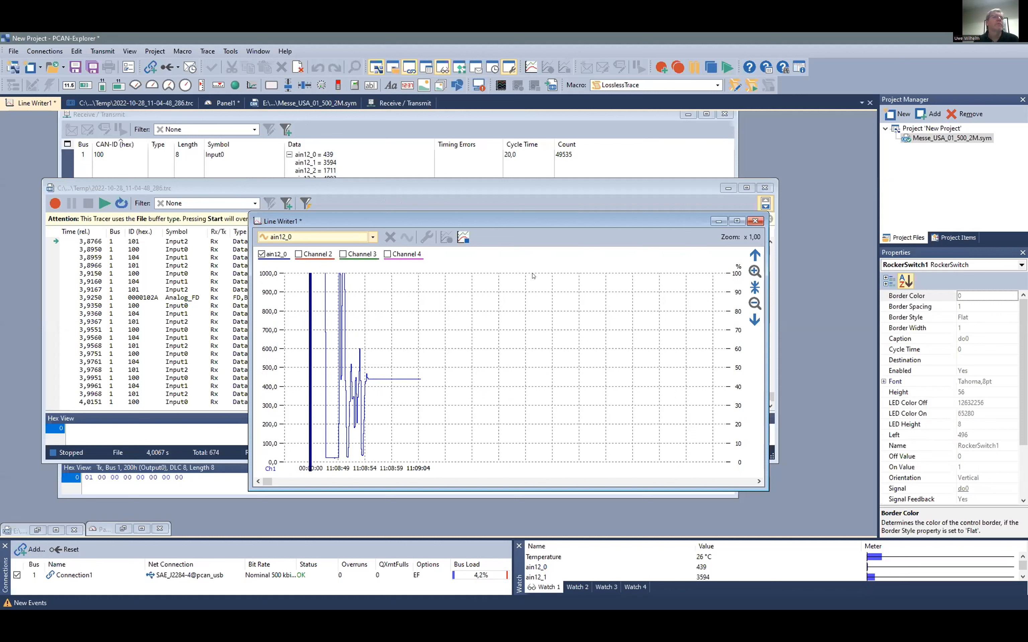
click(750, 223)
click(532, 334)
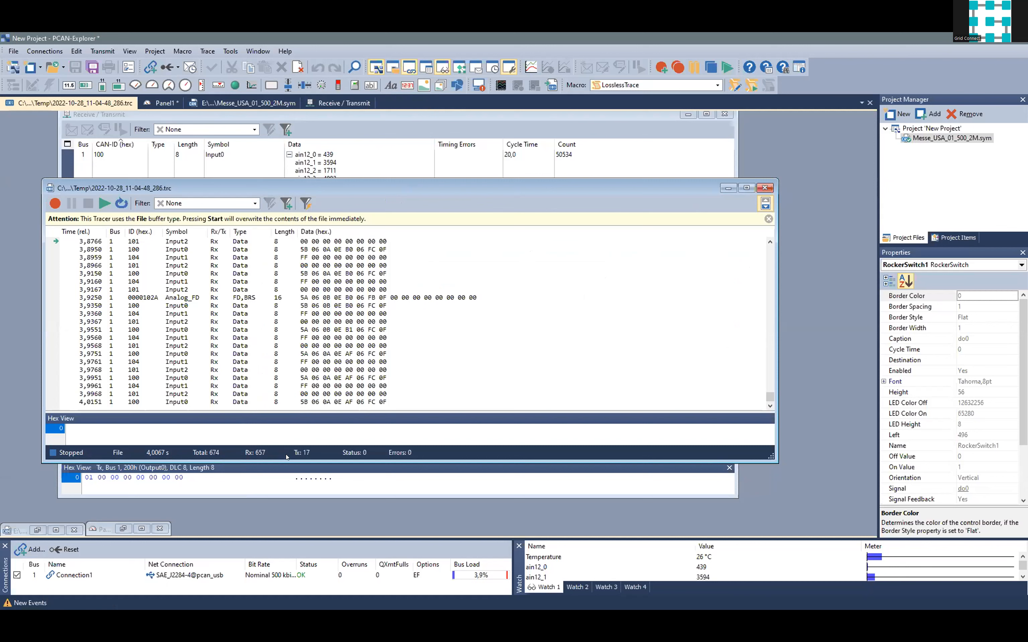
click(764, 187)
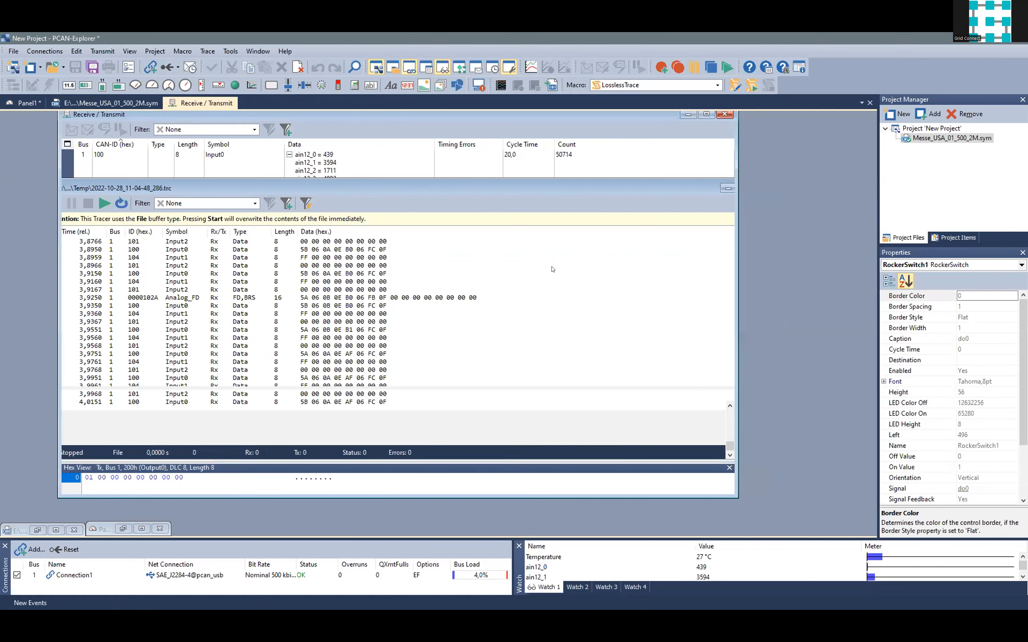
Bring the Receive / Transmit window fully into view and adjust the heights of its message lists and Hex View
drag(411, 388, 385, 314)
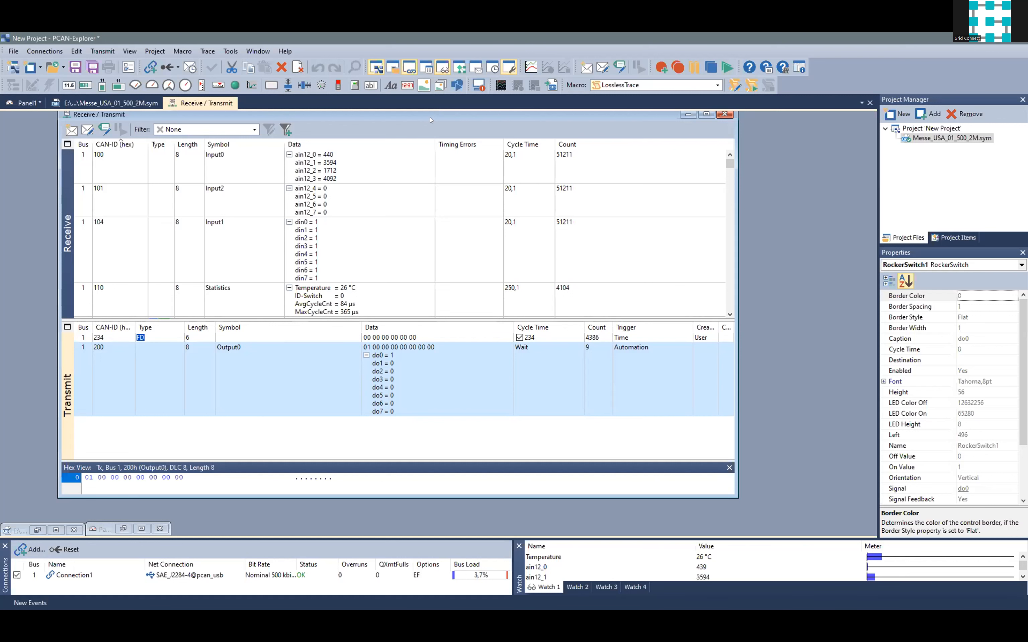
drag(430, 120, 426, 137)
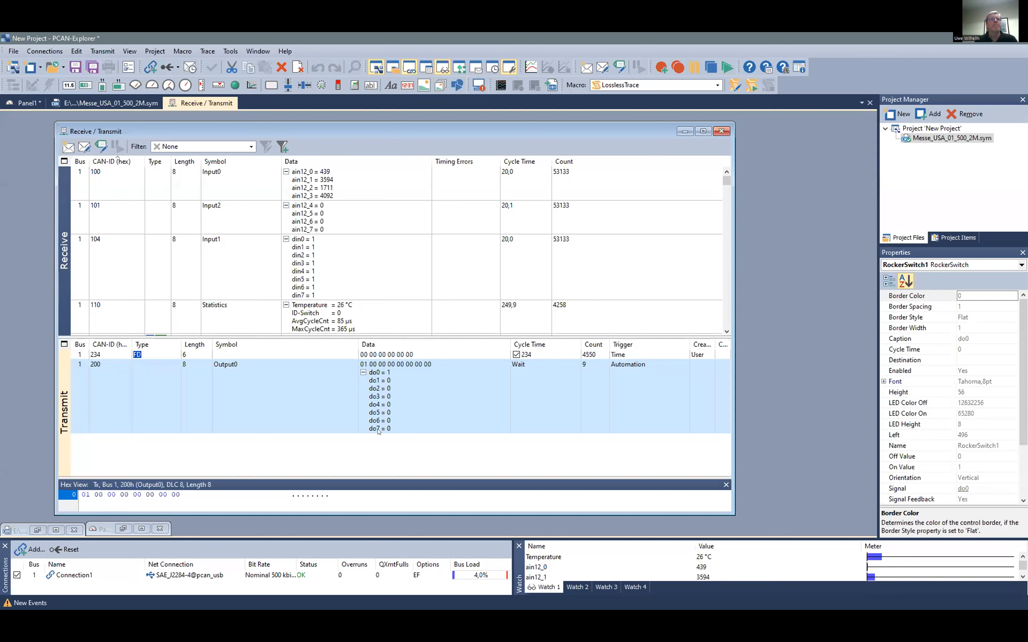
mouse_move(384, 477)
mouse_down()
mouse_move(393, 441)
mouse_move(392, 457)
mouse_up()
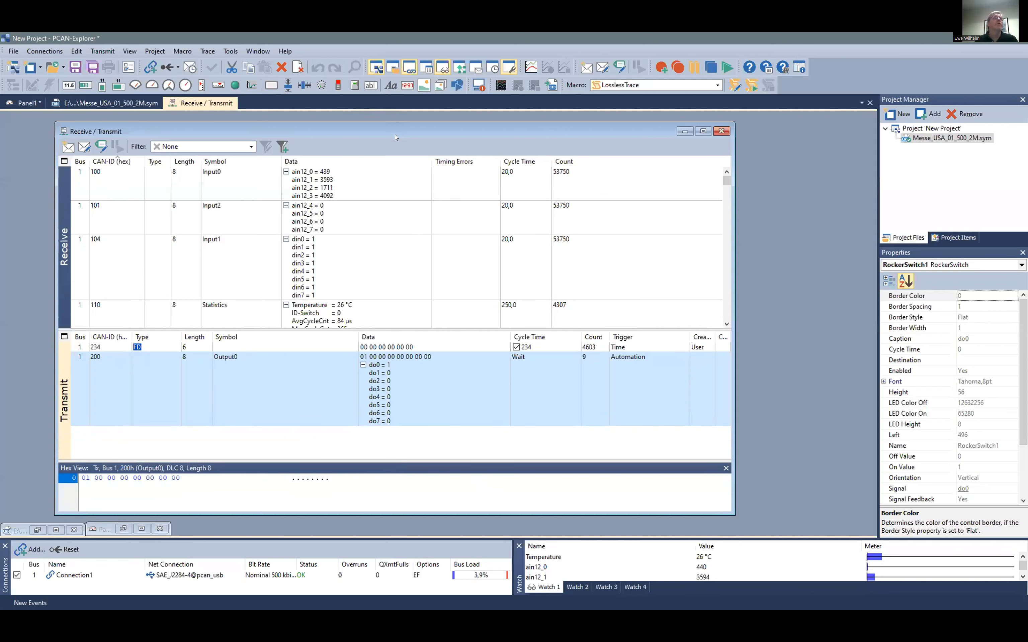
drag(396, 137, 405, 141)
Open the project's Messe_USA_01_500_2M.sym file in the PCAN Symbol Editor
click(935, 139)
right_click(936, 138)
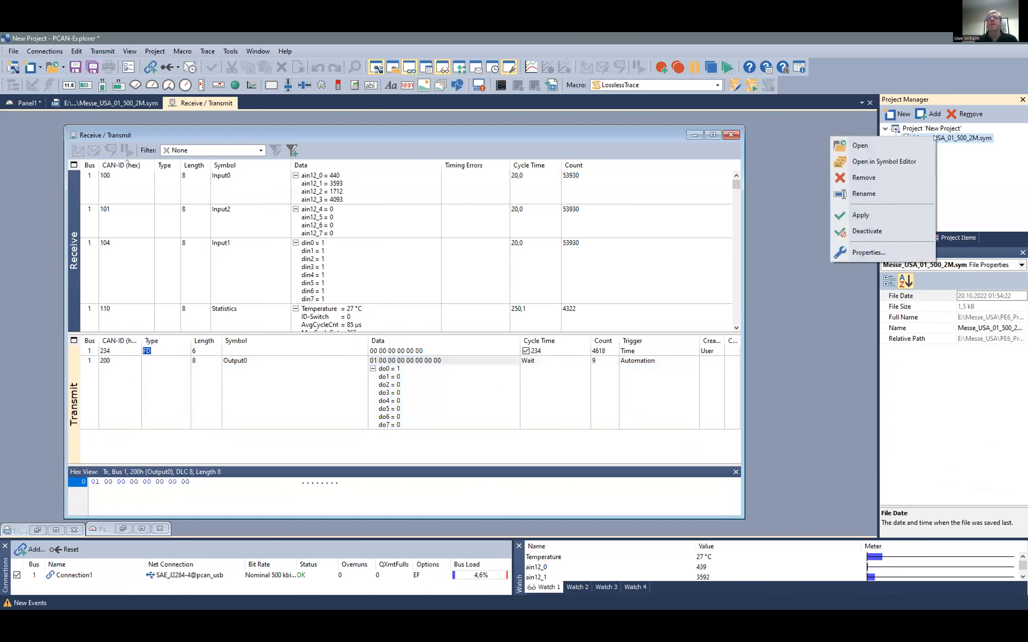
click(904, 158)
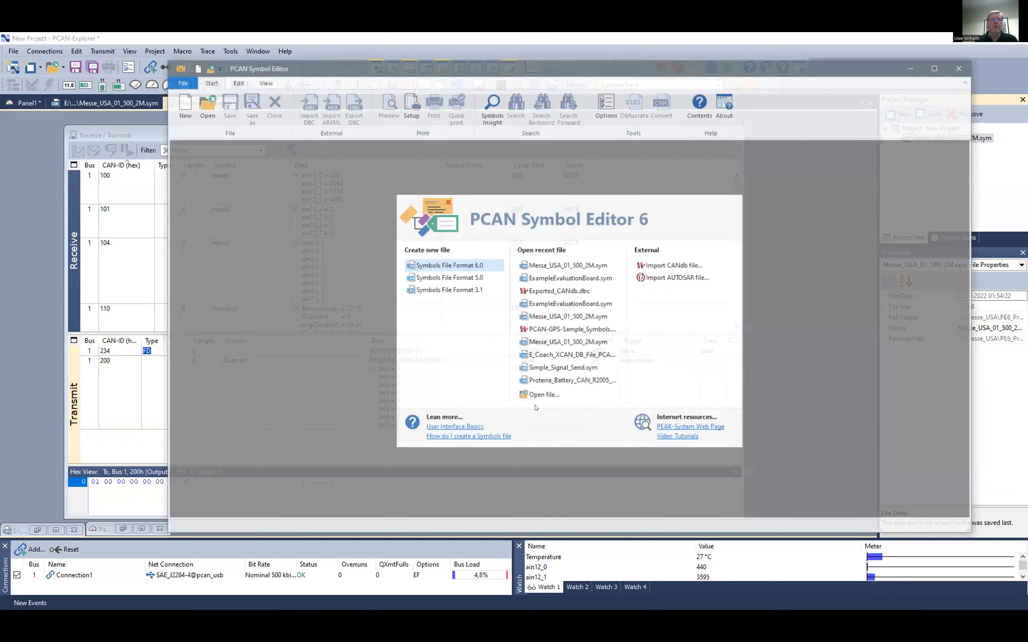
Add a new enum to the symbol file and name it My_Enum
click(199, 161)
right_click(199, 162)
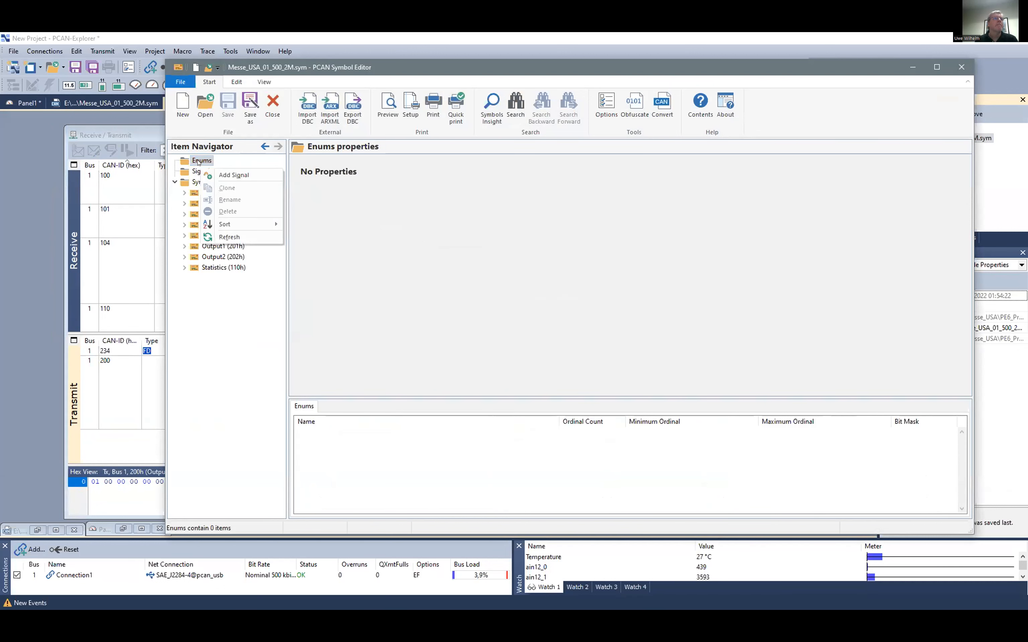
click(202, 159)
right_click(202, 160)
click(243, 166)
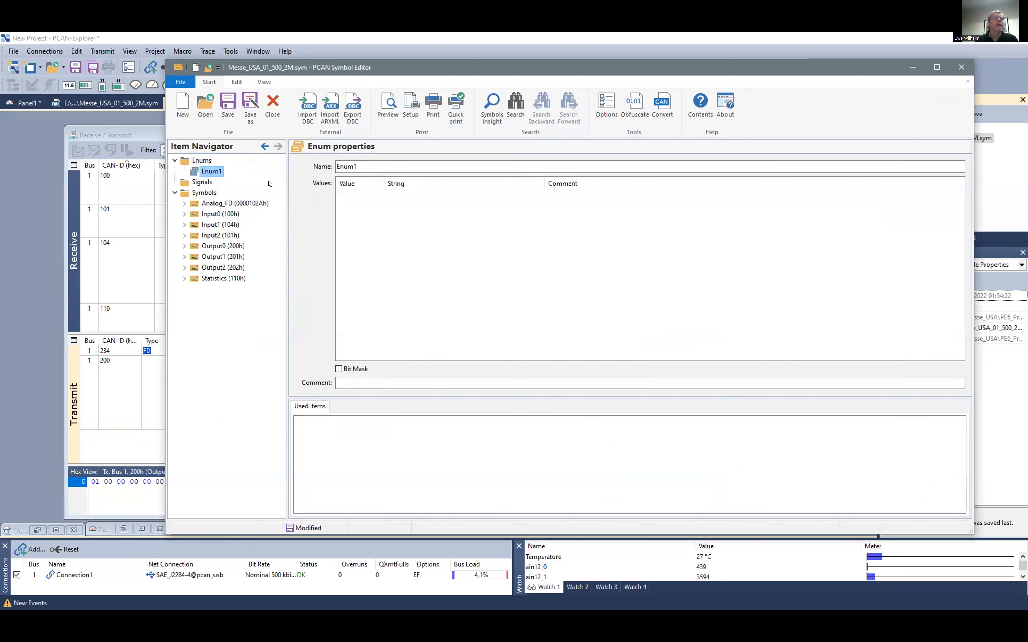
double_click(356, 167)
text(My_Enum)
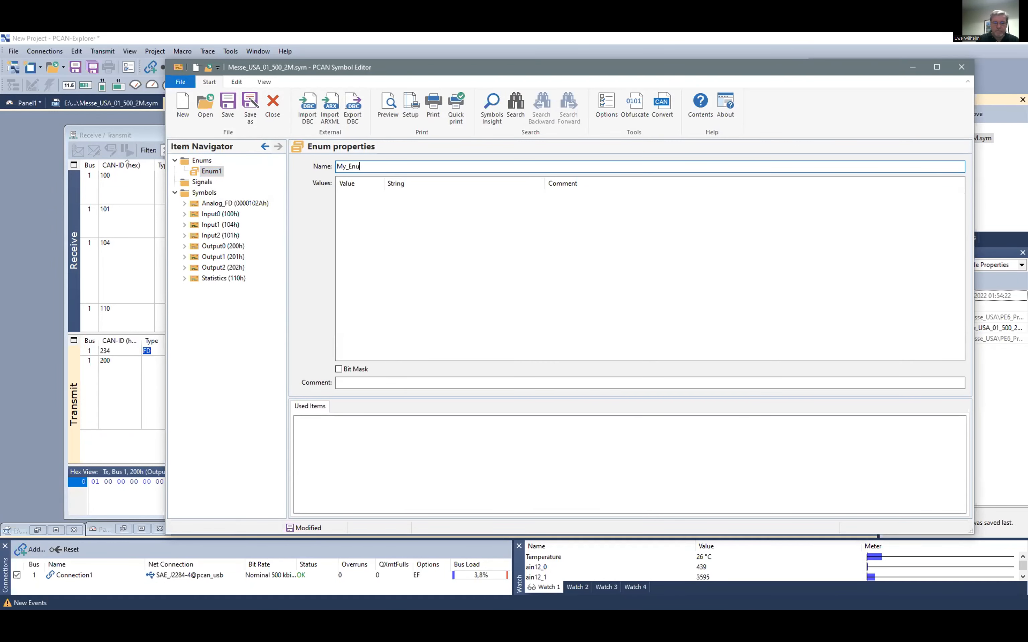
key(Return)
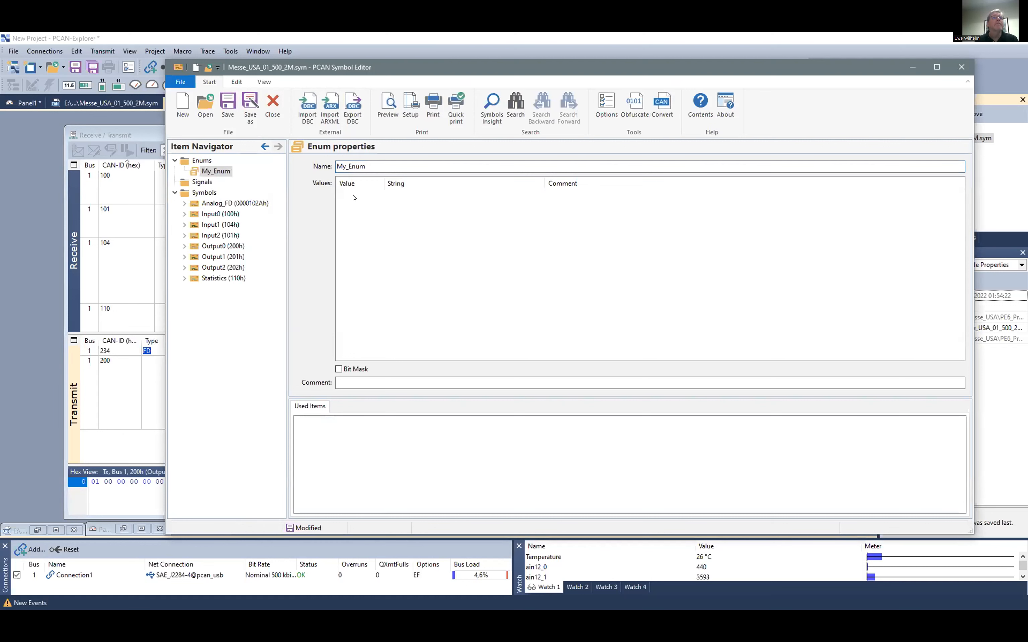
Add value 0 with the string ONE to My_Enum
right_click(353, 198)
click(366, 202)
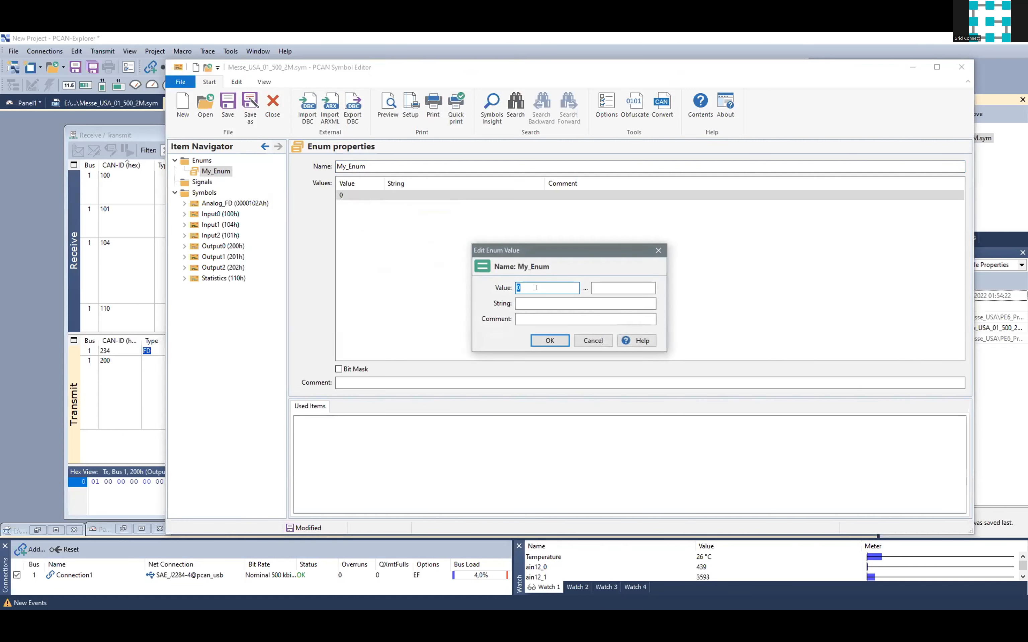
click(535, 302)
text(ONE)
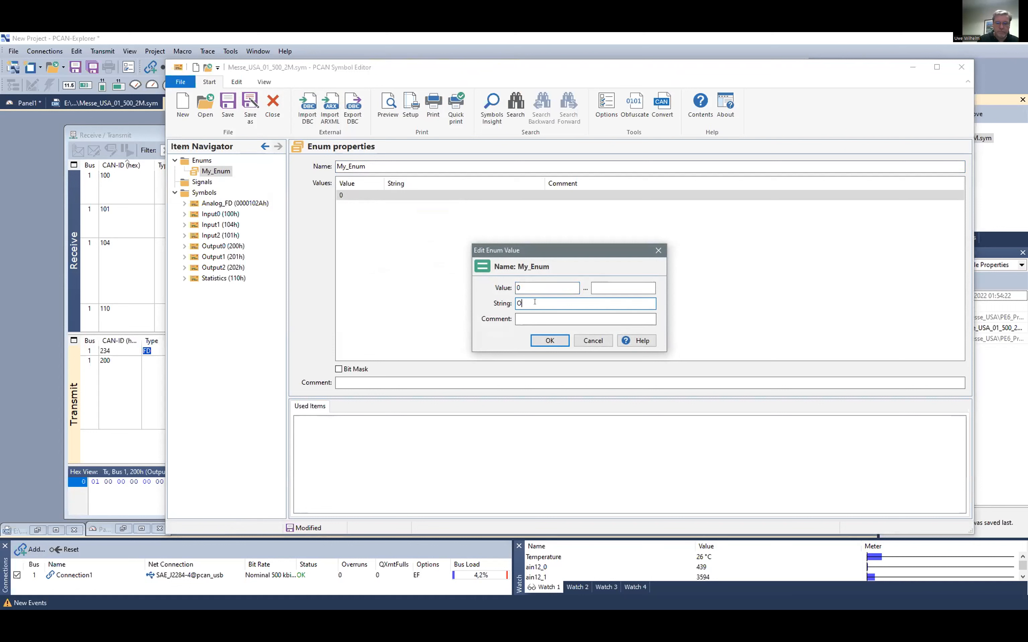
click(550, 341)
Add value 1 with the string Two to My_Enum
right_click(354, 208)
click(373, 217)
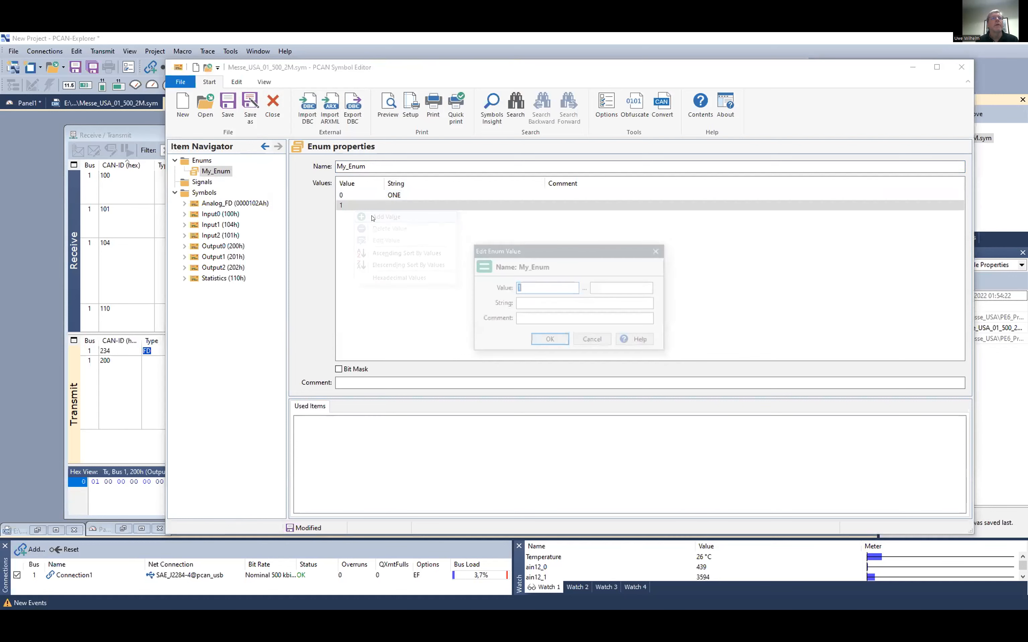
click(544, 296)
text(Two)
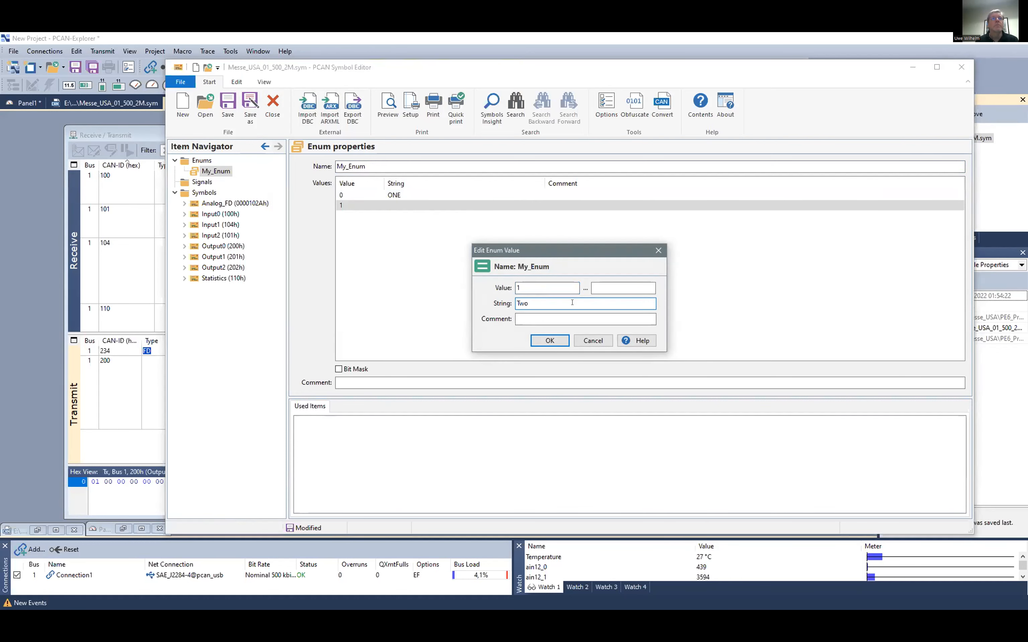
click(550, 340)
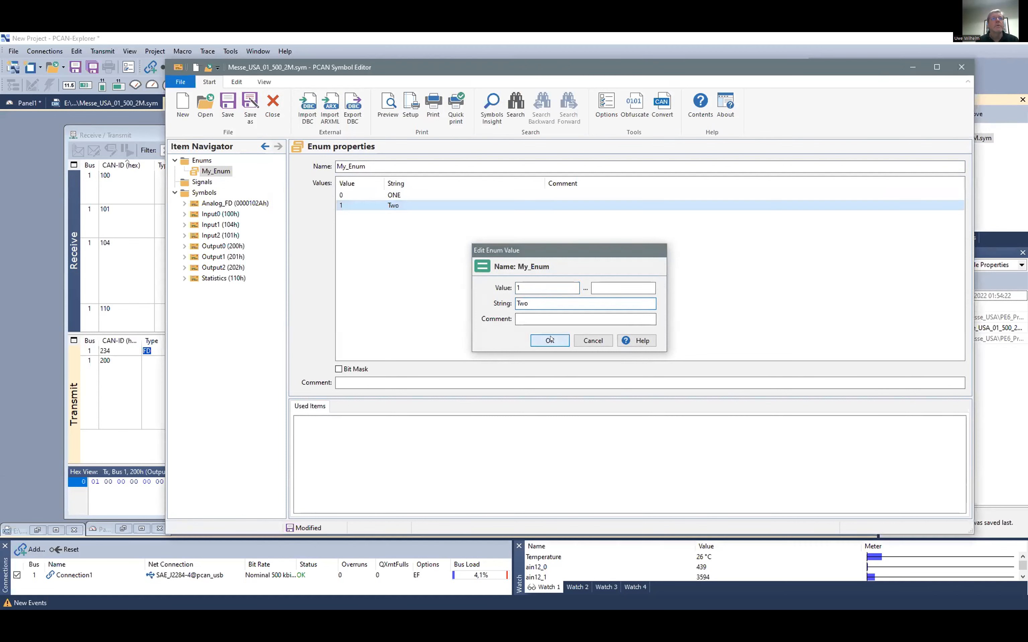
Add value 2 with the string hree to My_Enum and save the symbol file
right_click(353, 217)
click(373, 220)
key(Tab)
text(hree)
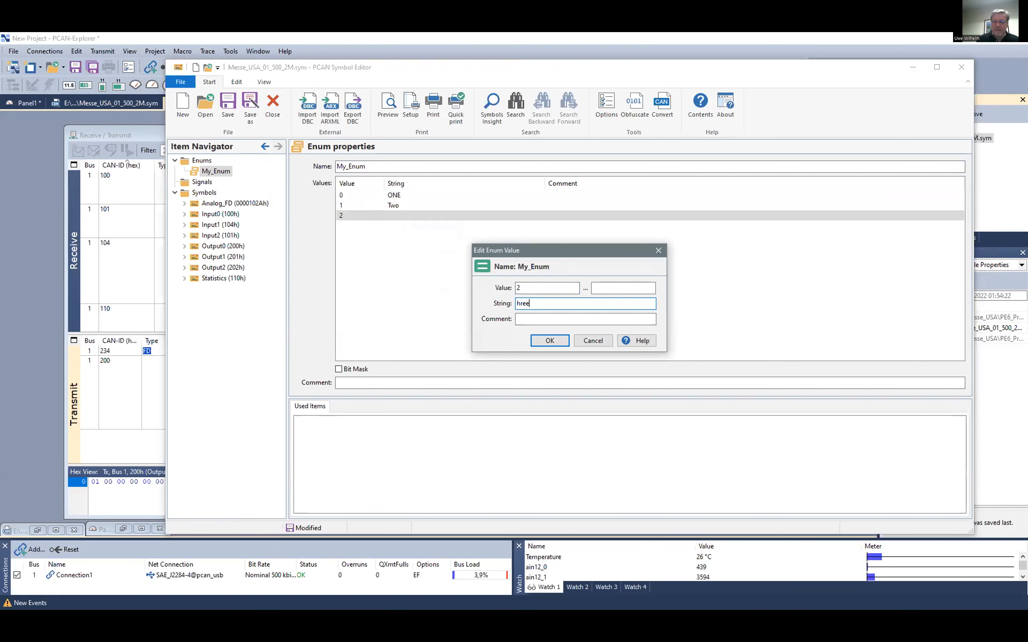
key(Return)
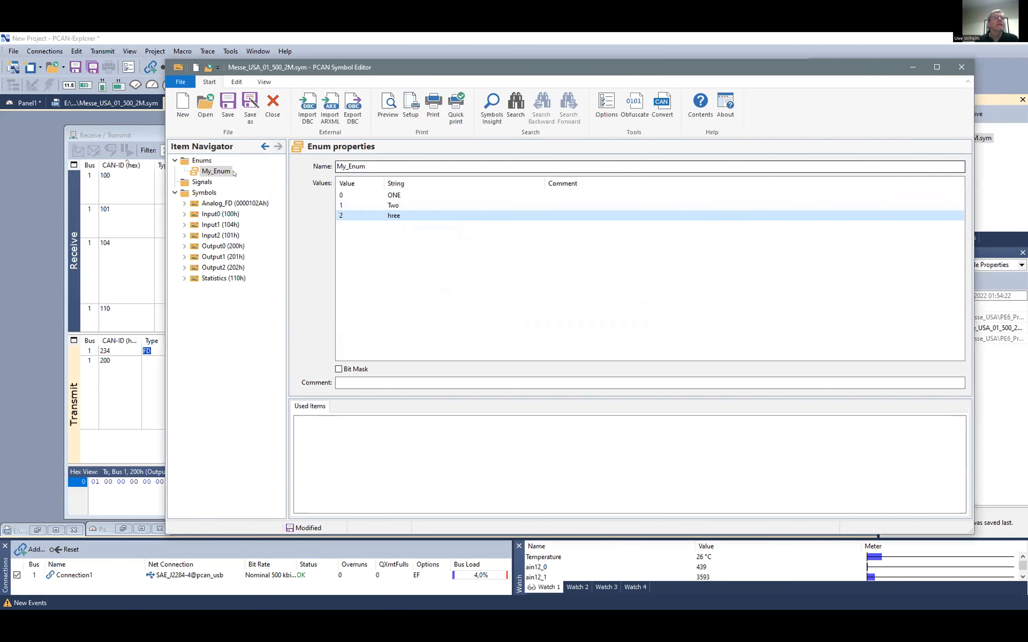
click(228, 106)
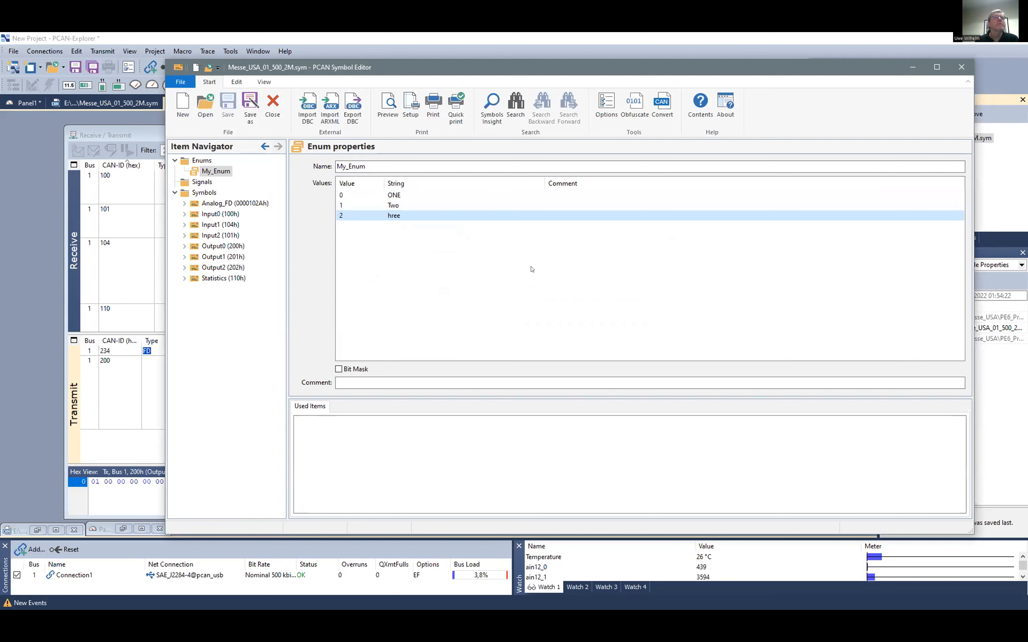
Correct the string of My_Enum's value 2 to Three
click(396, 198)
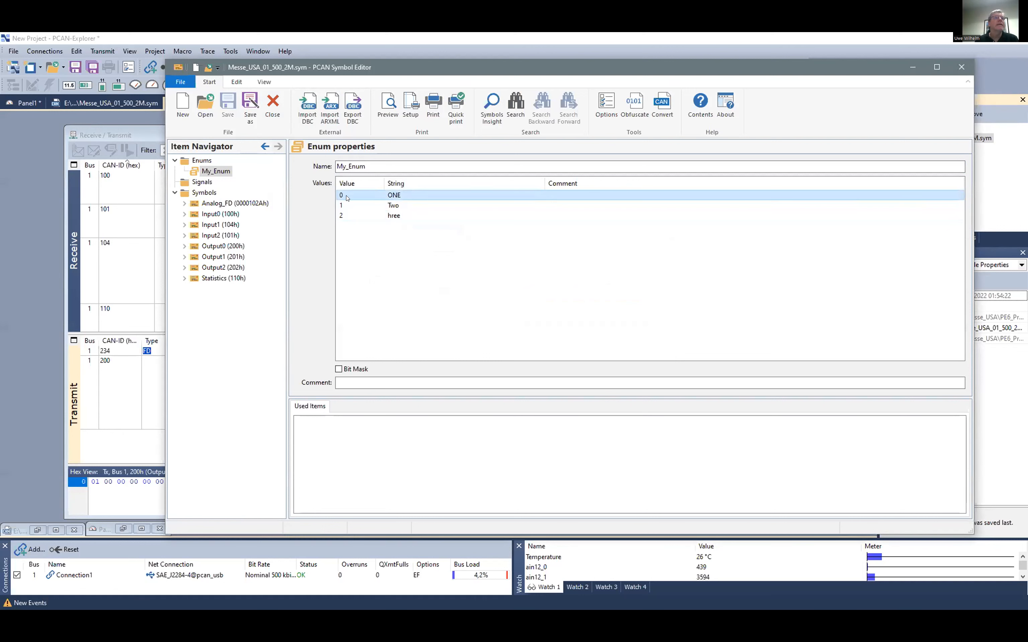
click(346, 208)
click(346, 225)
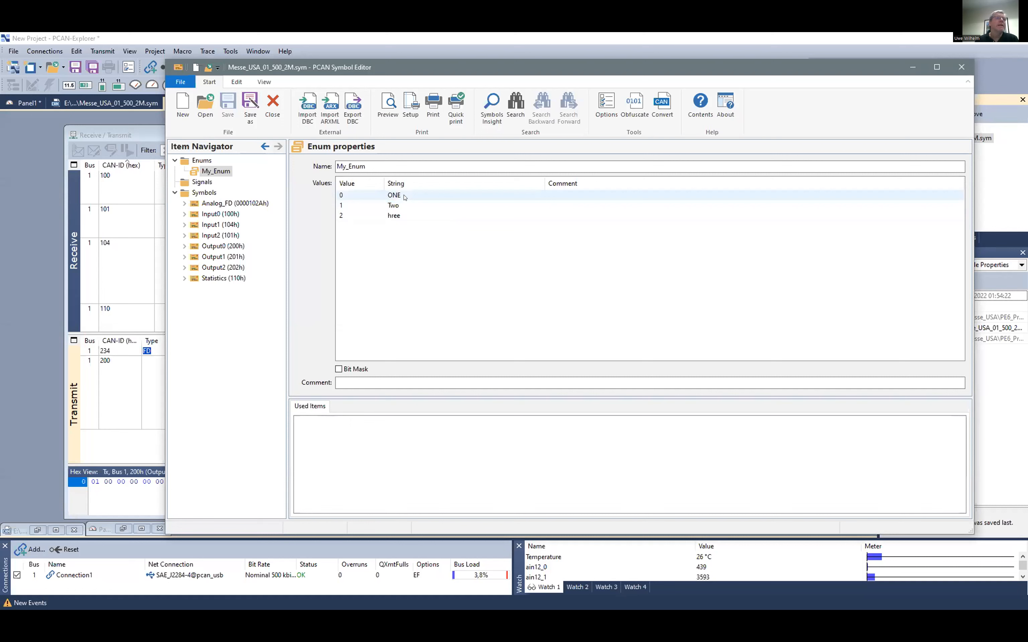
click(404, 216)
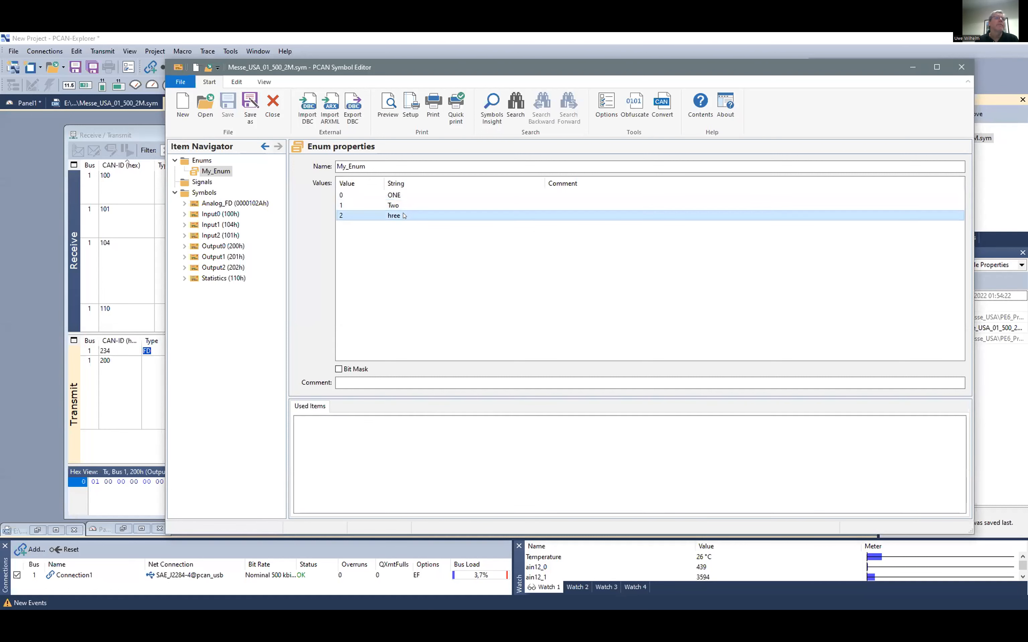
double_click(404, 216)
key(Tab)
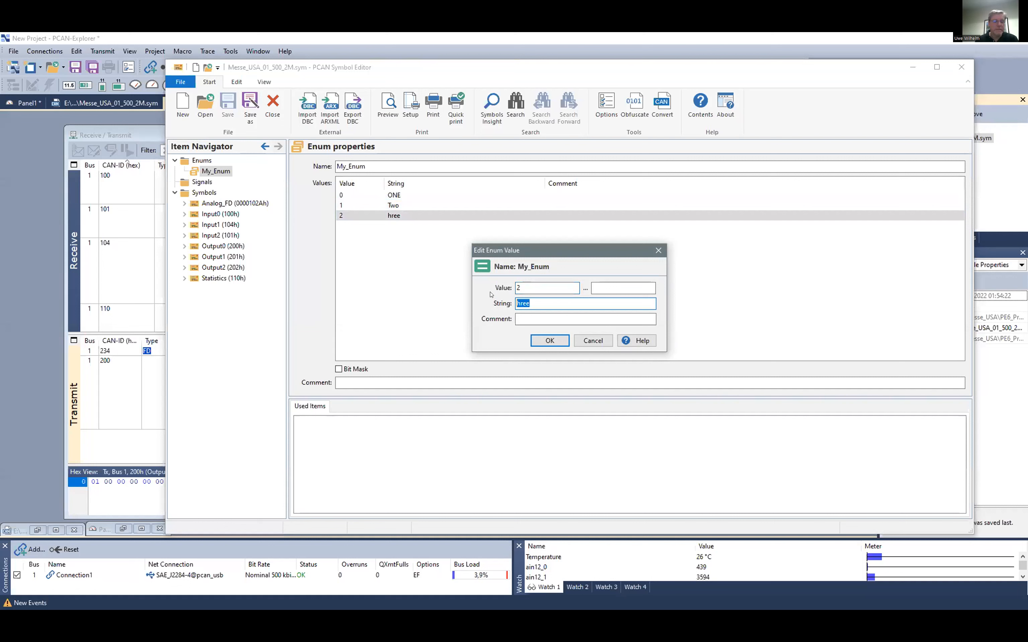
text(Tr)
key(BackSpace)
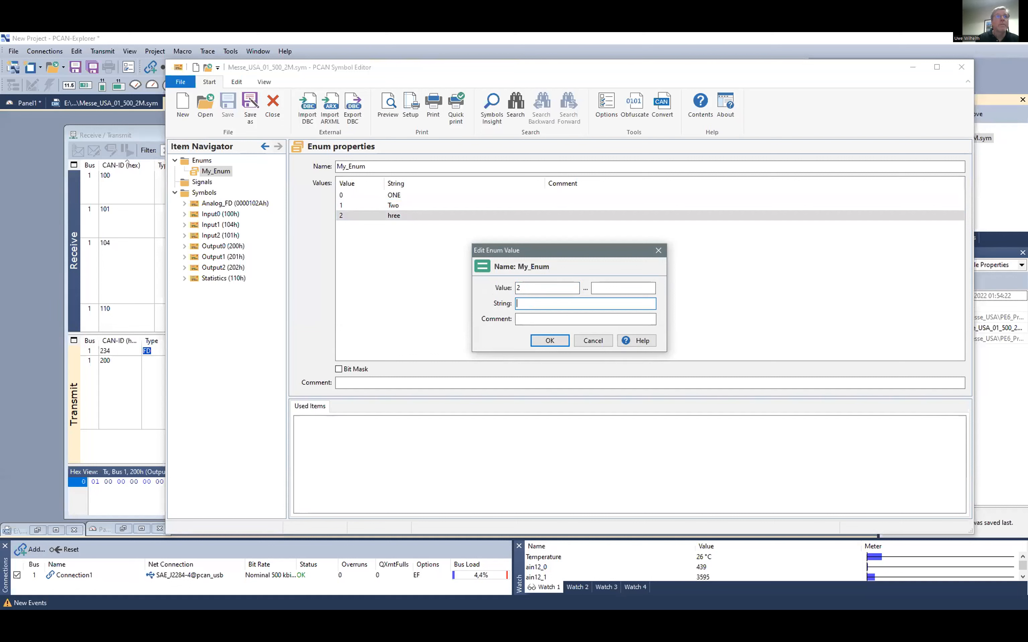
text(hree)
key(Return)
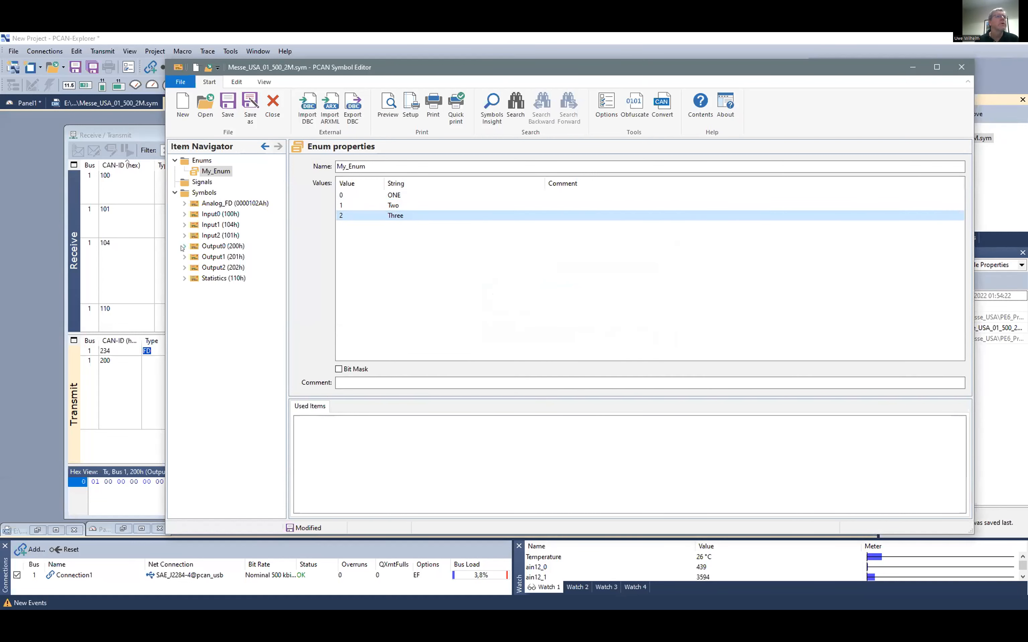
Assign the My_Enum enum to the din0 variable of the Input1 (104h) symbol
click(184, 225)
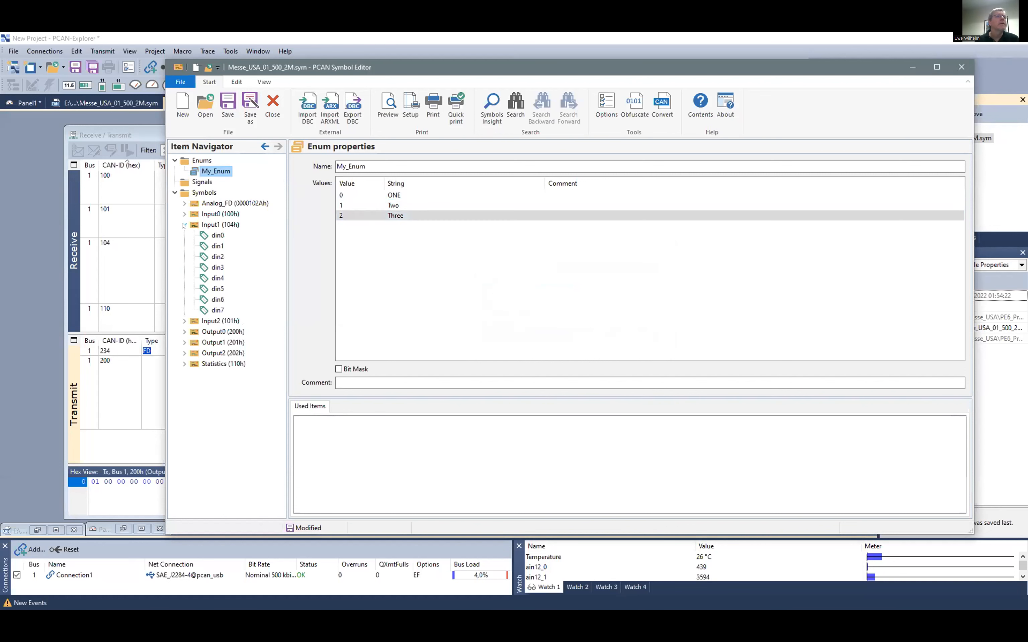
click(208, 237)
click(208, 238)
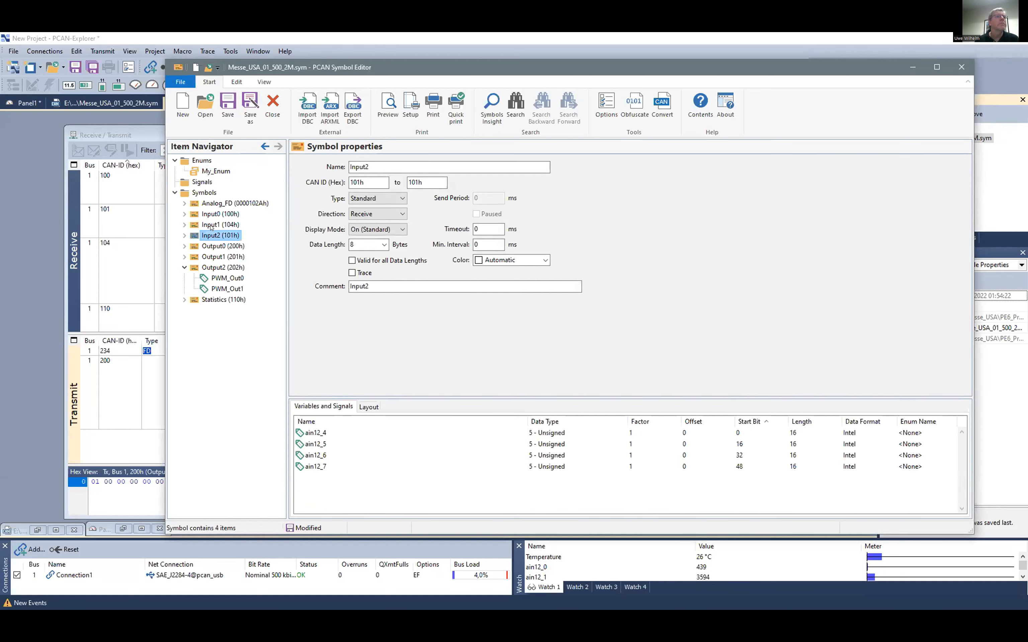
click(184, 225)
click(217, 235)
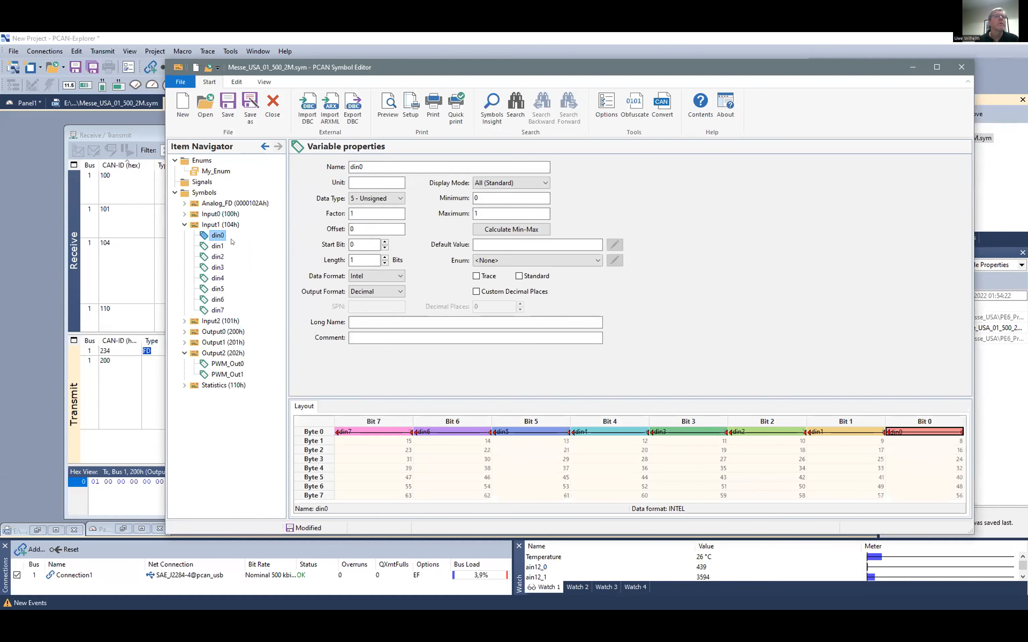
click(584, 260)
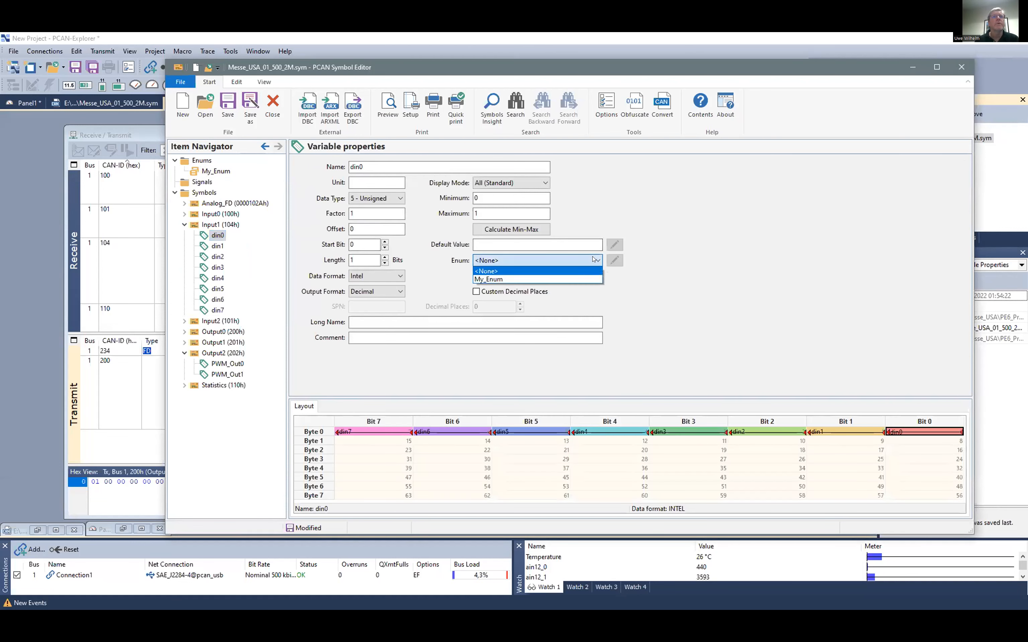
click(586, 278)
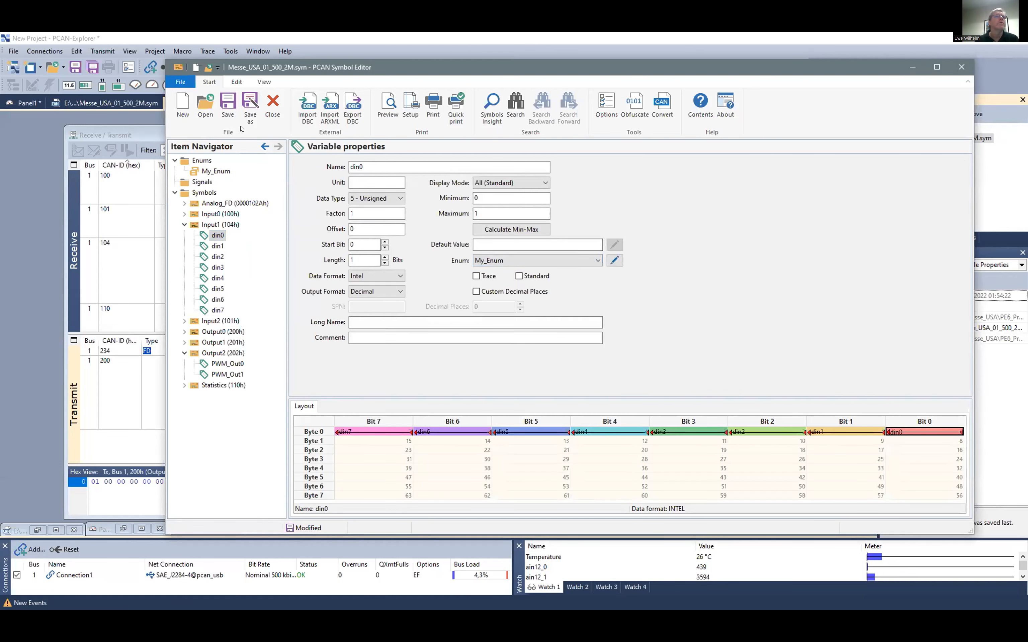
Save the symbol file, switch to PCAN-Explorer, reload the modified file and select the received Input1 message
click(227, 113)
click(130, 292)
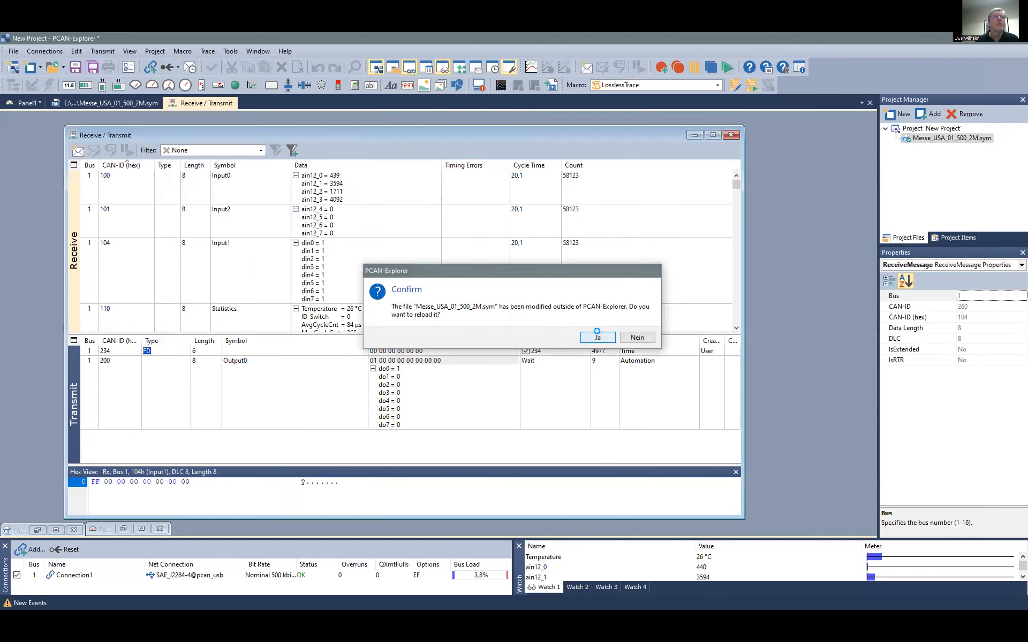
click(599, 336)
click(336, 254)
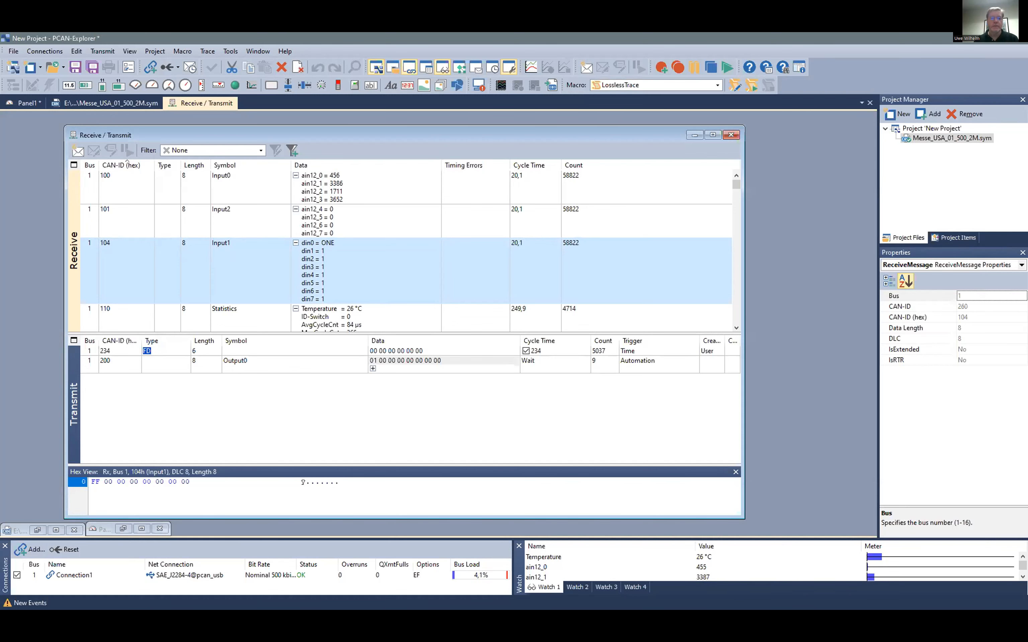
Switch to the PCAN Symbol Editor, review My_Enum and its value 0 entry without changing them, and close the editor
key(alt+Tab)
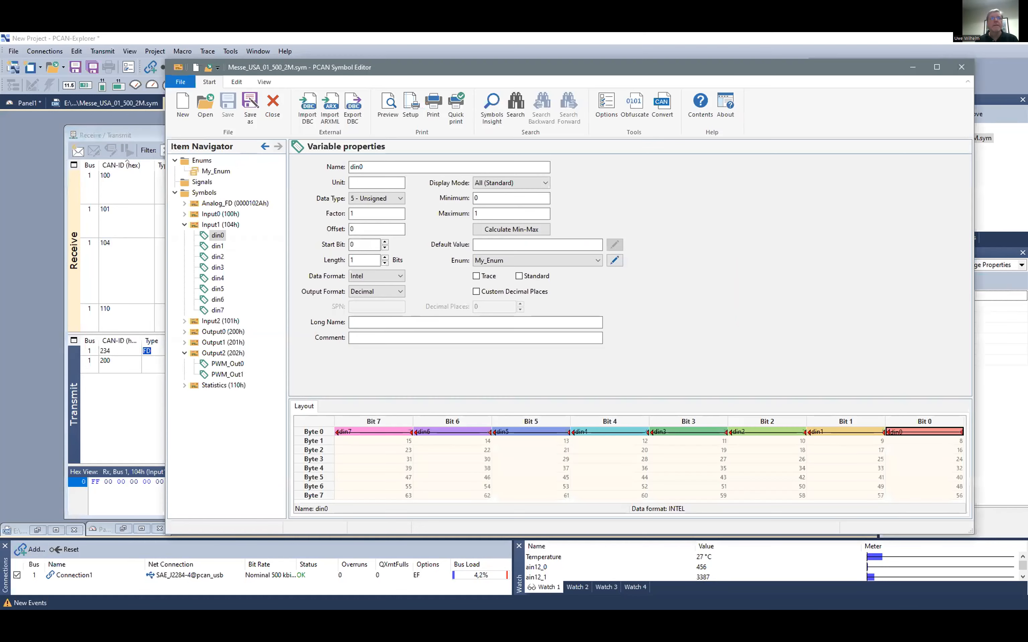
click(203, 168)
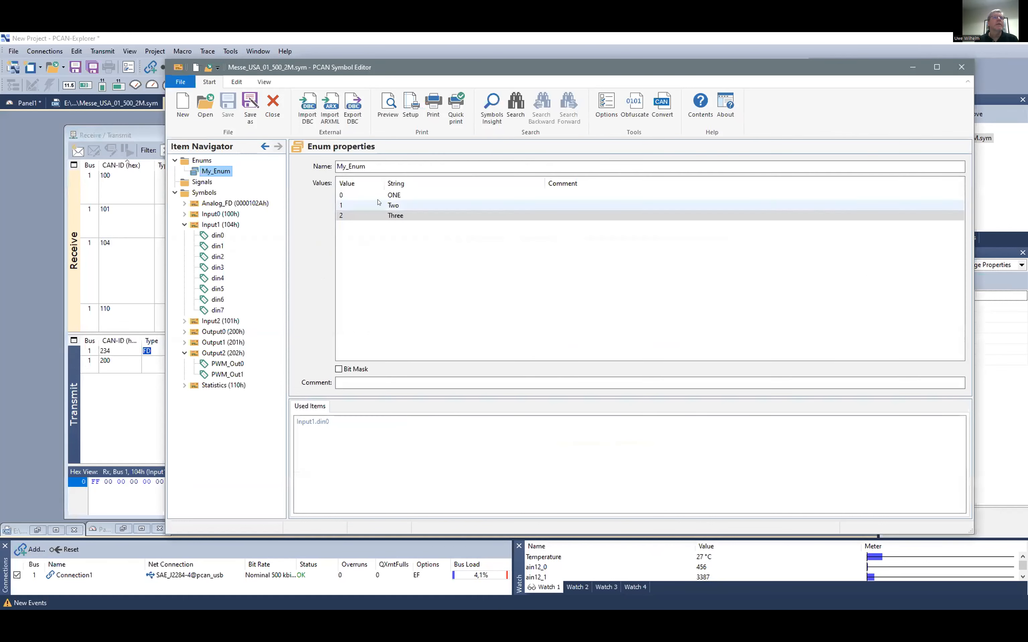
double_click(552, 195)
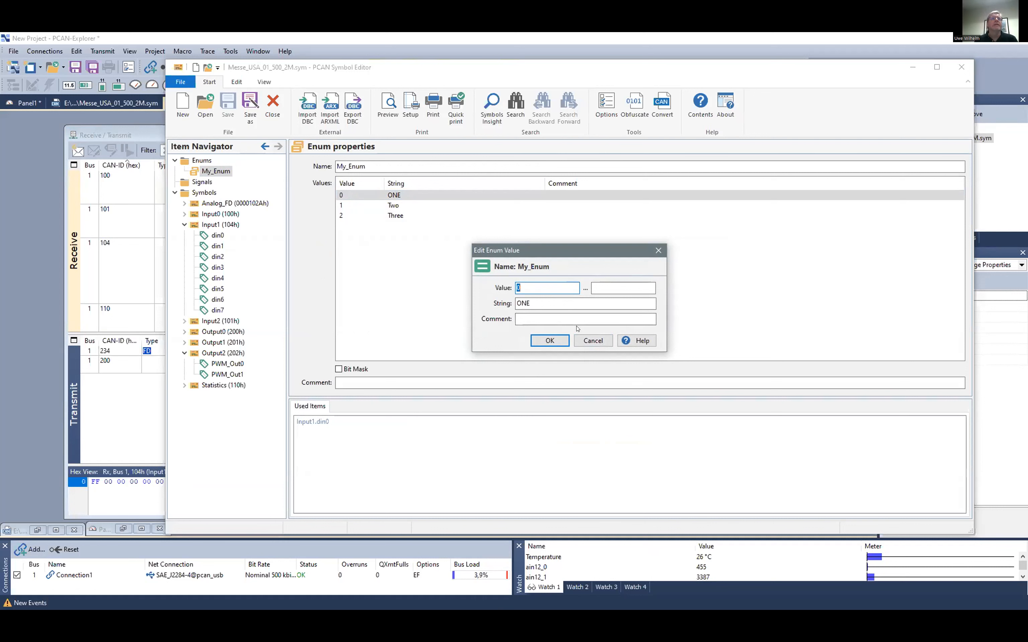
click(593, 341)
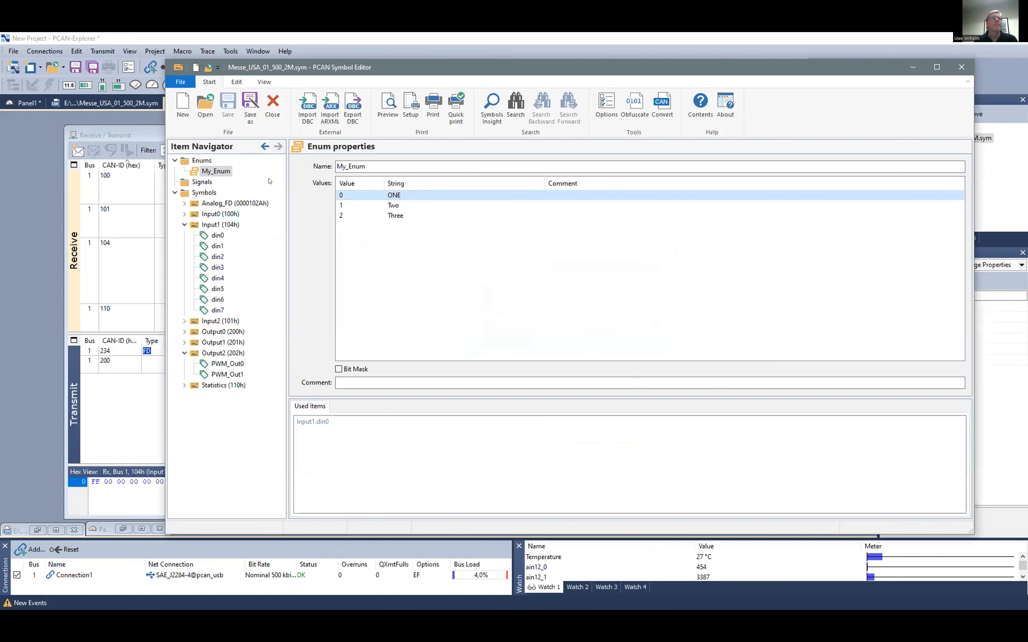
click(203, 171)
click(203, 170)
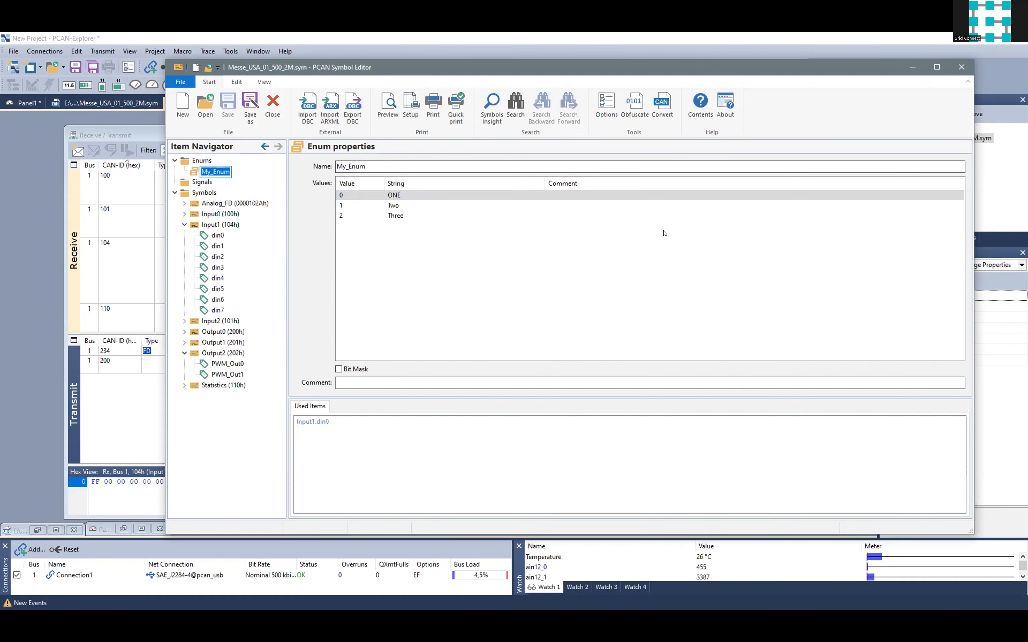
click(961, 67)
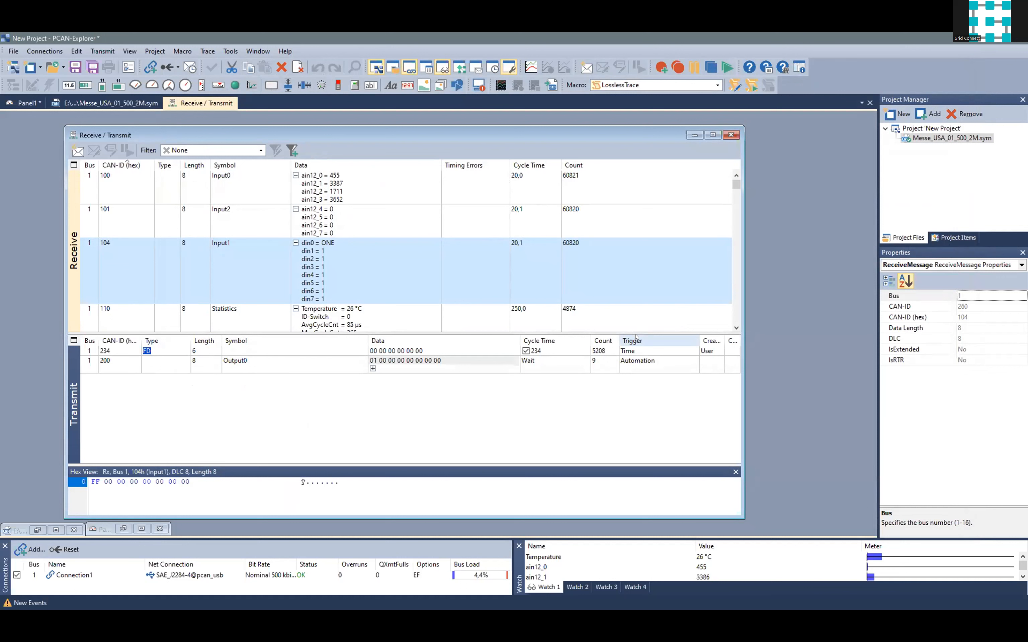
click(718, 85)
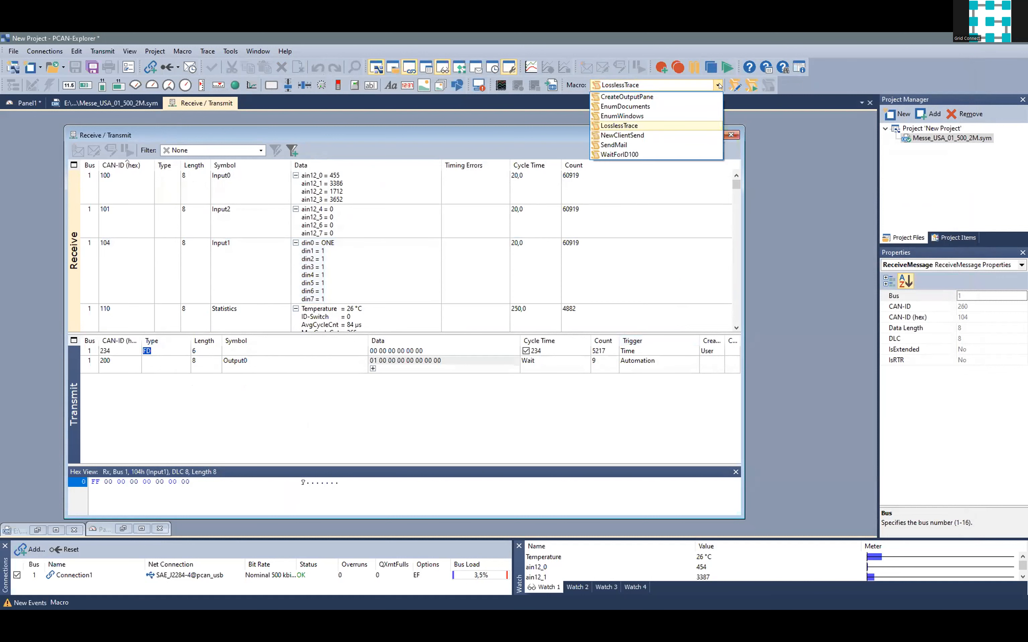
click(718, 86)
click(611, 136)
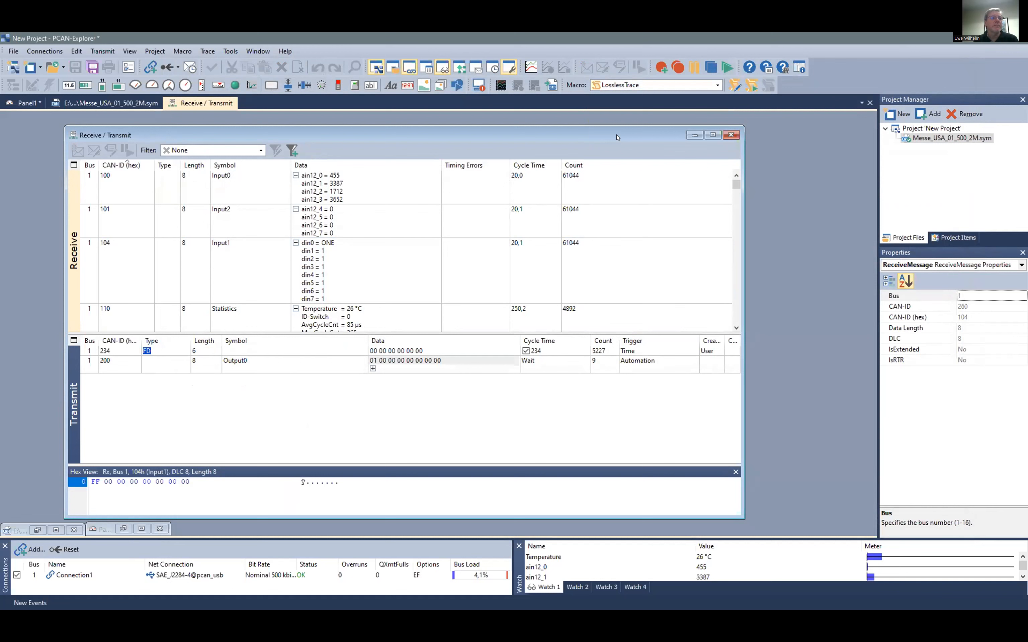
Reposition the Receive / Transmit window, enlarge its receive area to fit the Analog_FD message and select the Statistics message
drag(617, 137, 665, 135)
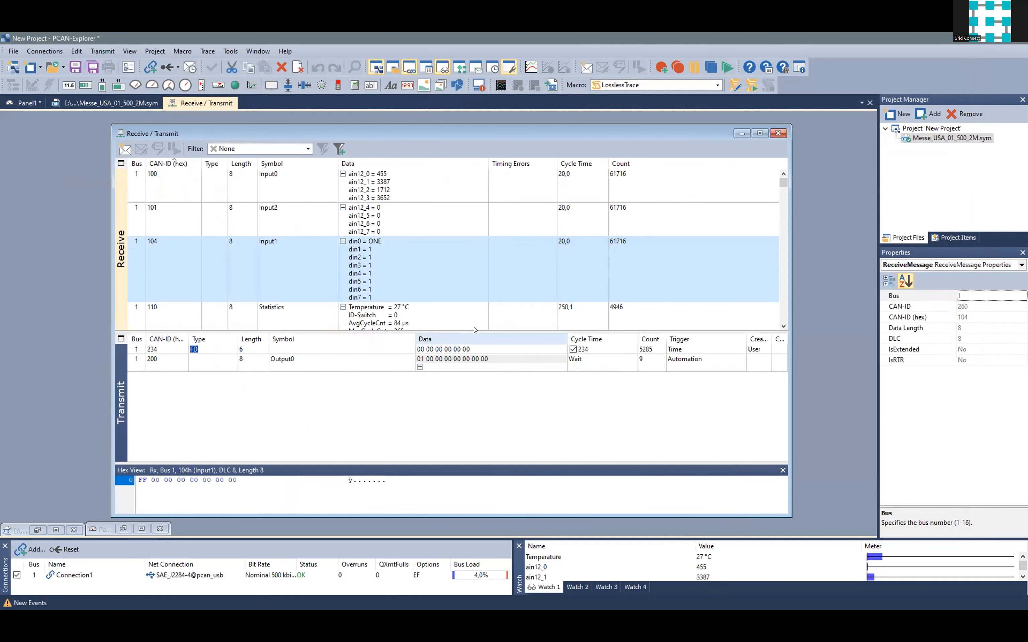
drag(475, 332, 468, 397)
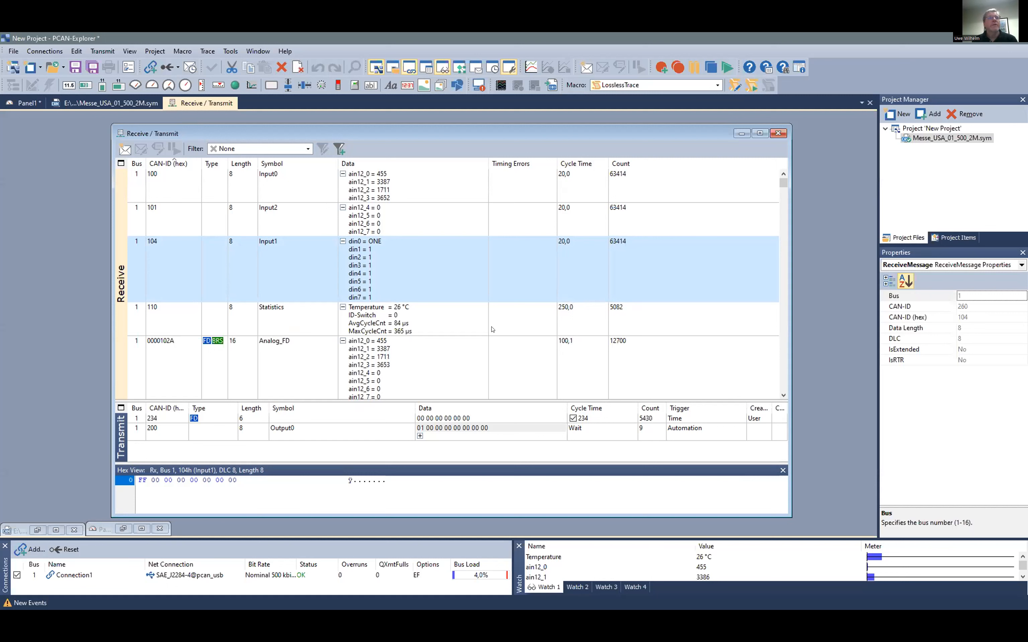
click(454, 328)
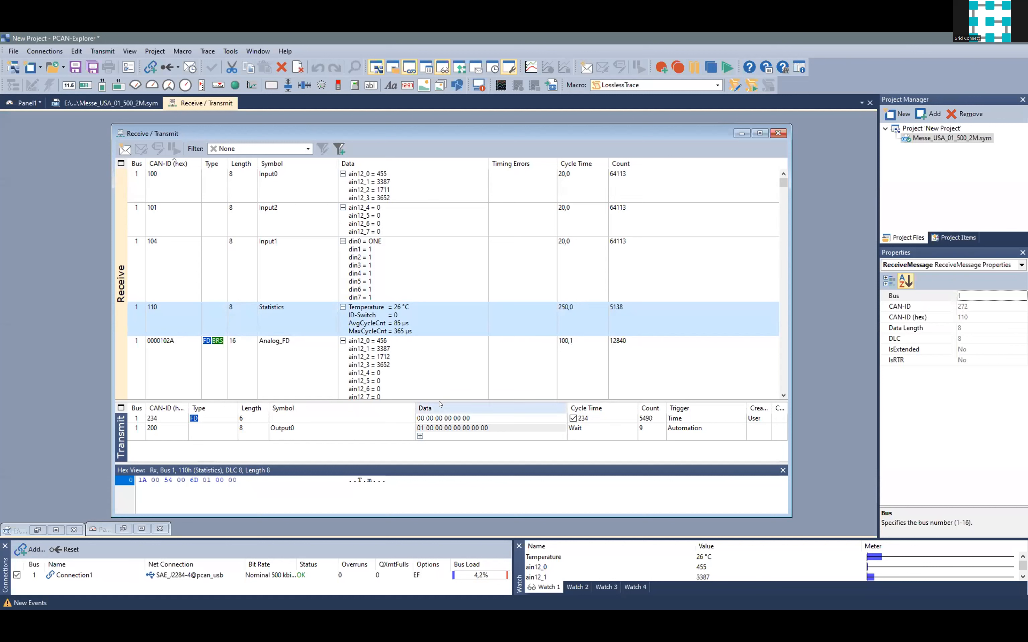
drag(441, 396, 435, 407)
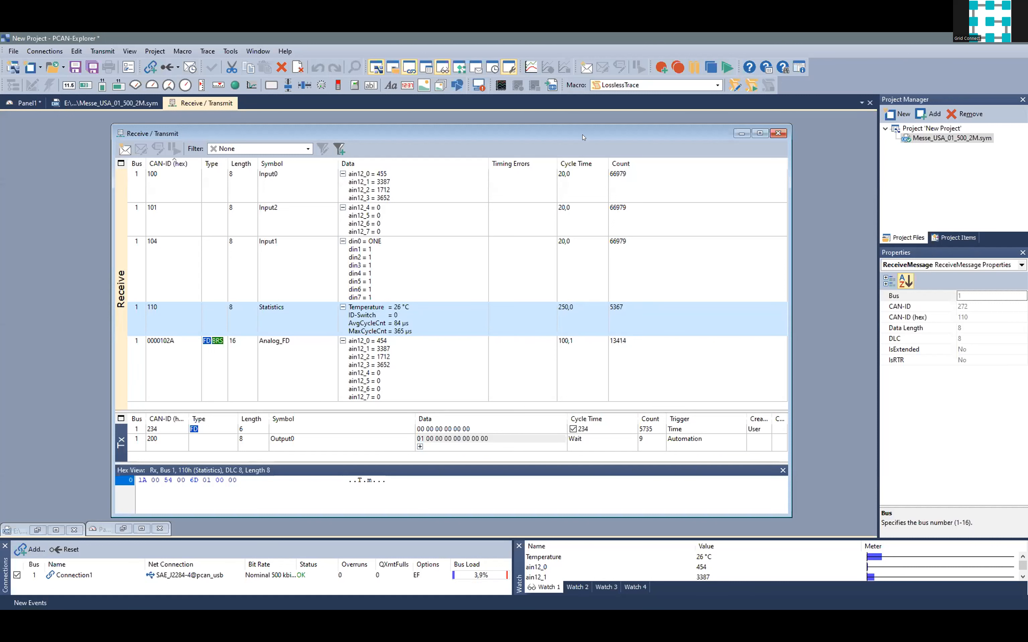
drag(584, 138, 533, 133)
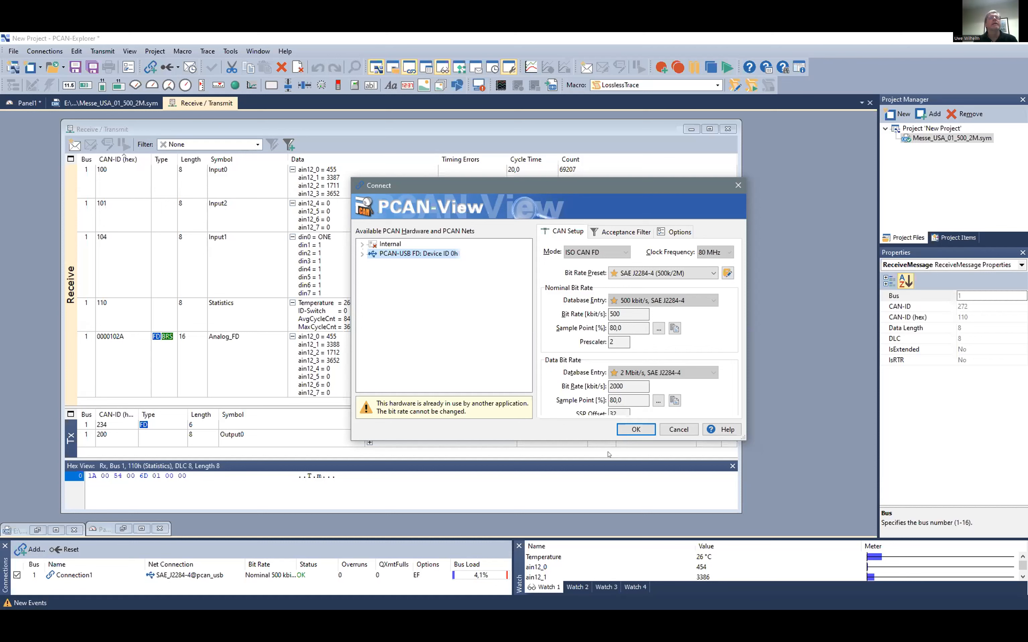
Connect PCAN-View to the PCAN-USB FD device, delete all four transmit messages and move the window beside the Receive / Transmit data
click(636, 430)
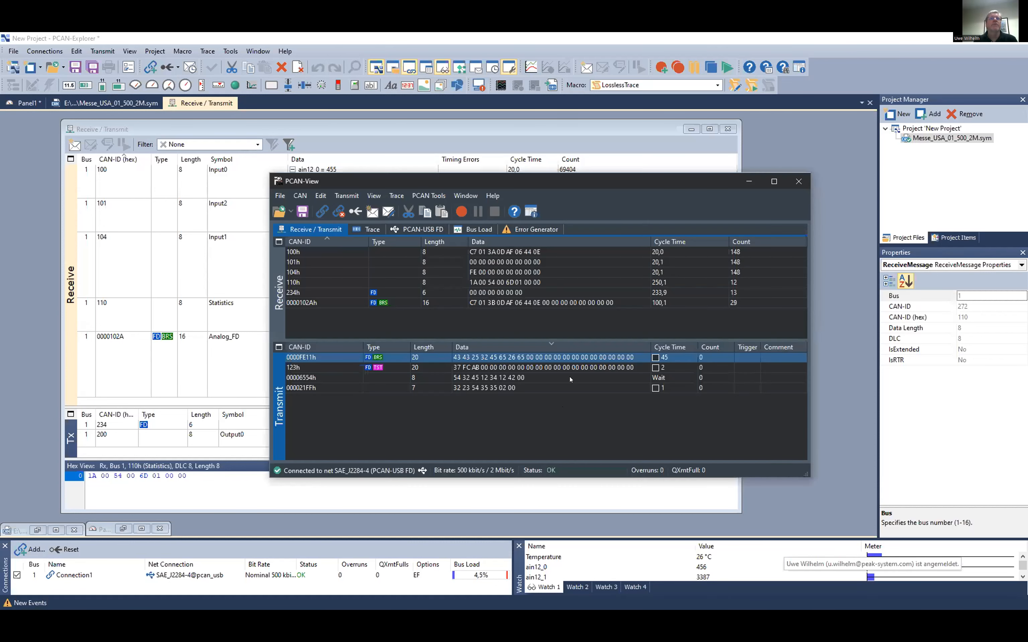
key(Delete)
key(Delete)
key(Delete)
key(Delete)
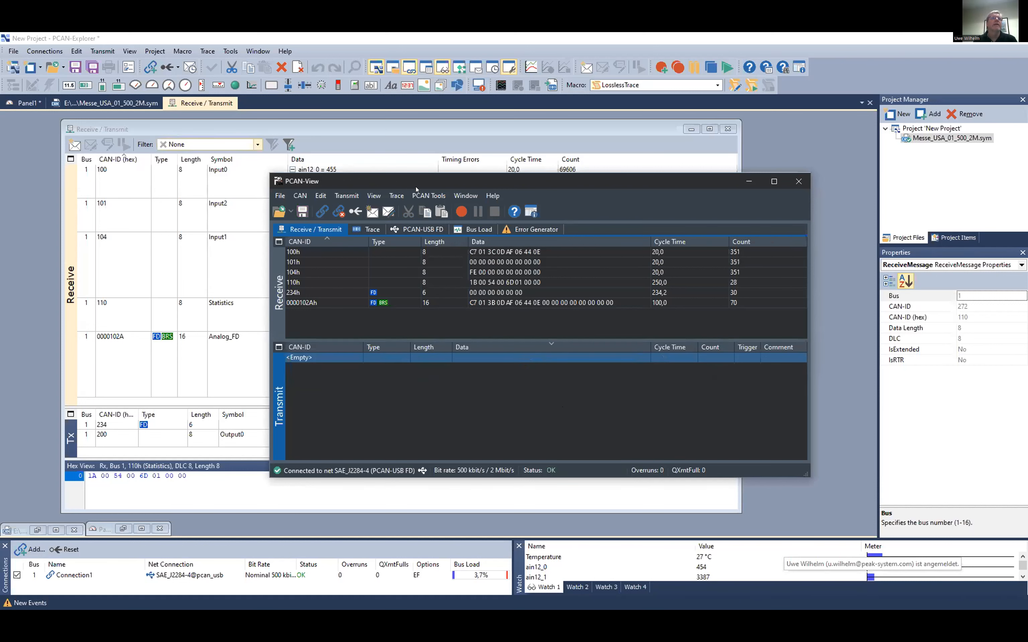
drag(414, 181, 572, 165)
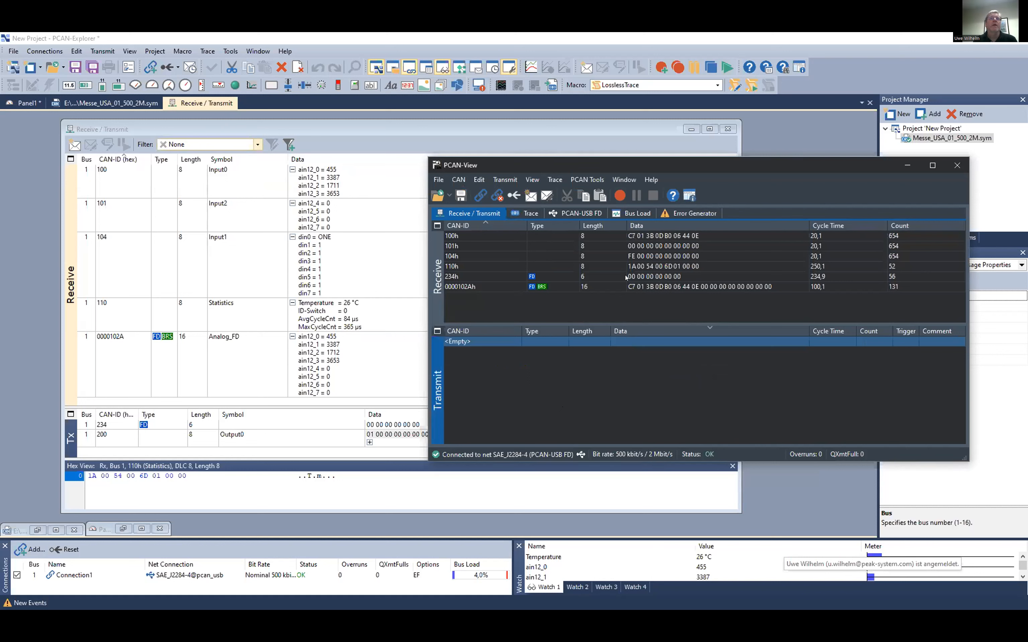
Show the data bytes of received message 101h in ASCII format and switch them back to hexadecimal
click(558, 278)
click(533, 287)
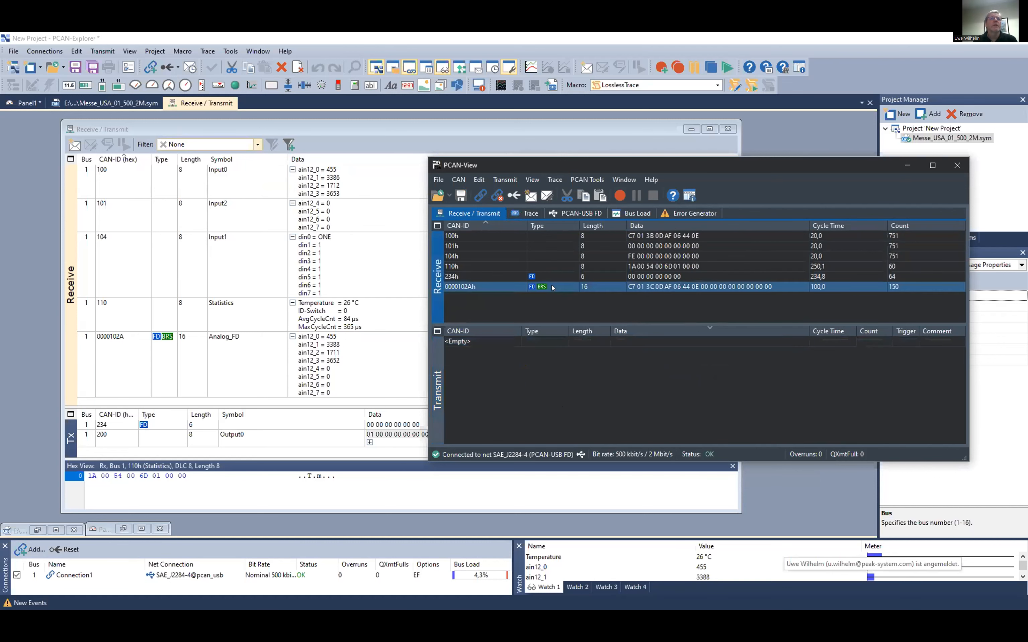
right_click(654, 250)
mouse_move(714, 327)
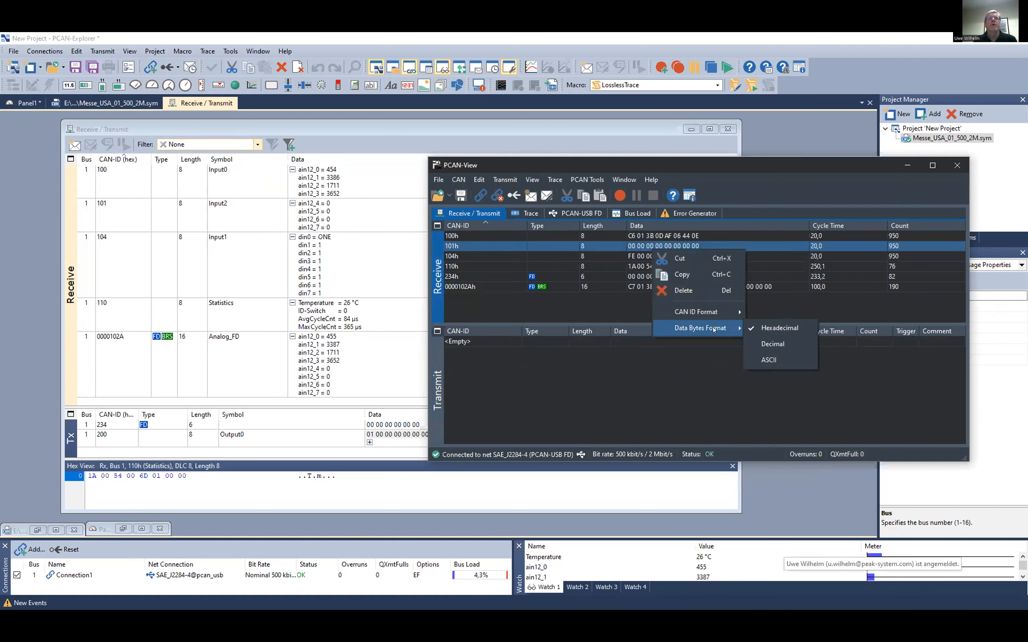
click(770, 361)
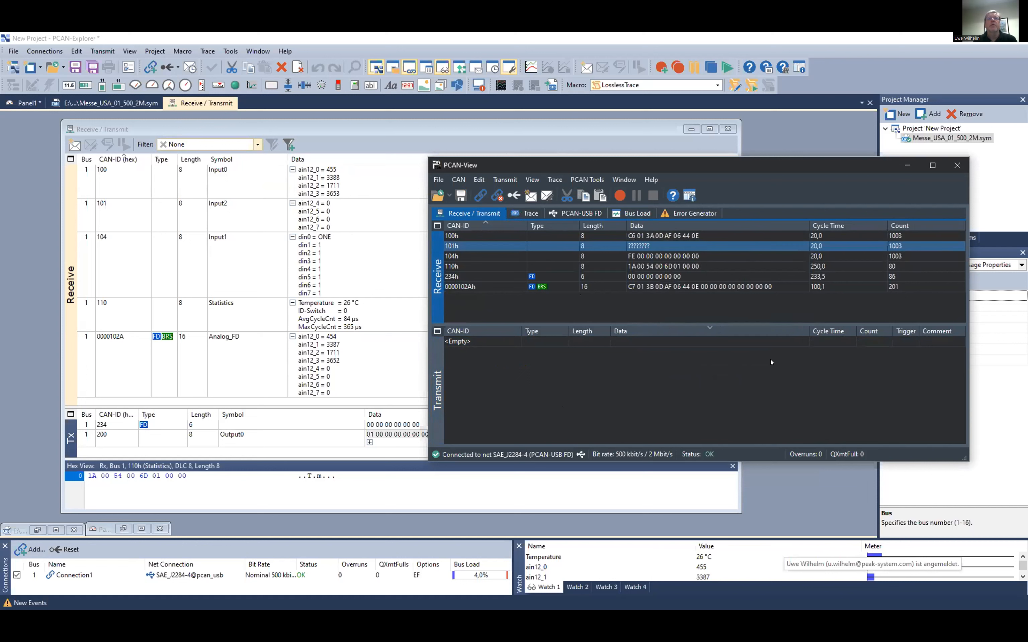
right_click(635, 251)
mouse_move(701, 327)
click(759, 328)
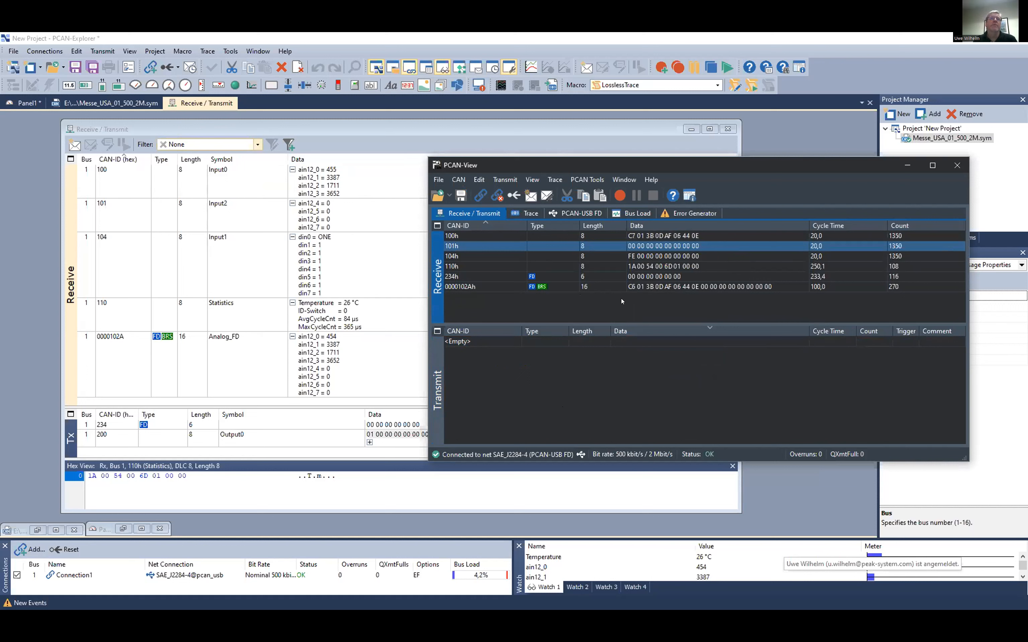
Start a trace recording, and look through the PCAN-USB FD device details, Bus Load and Error Generator views before returning to the message lists
click(526, 214)
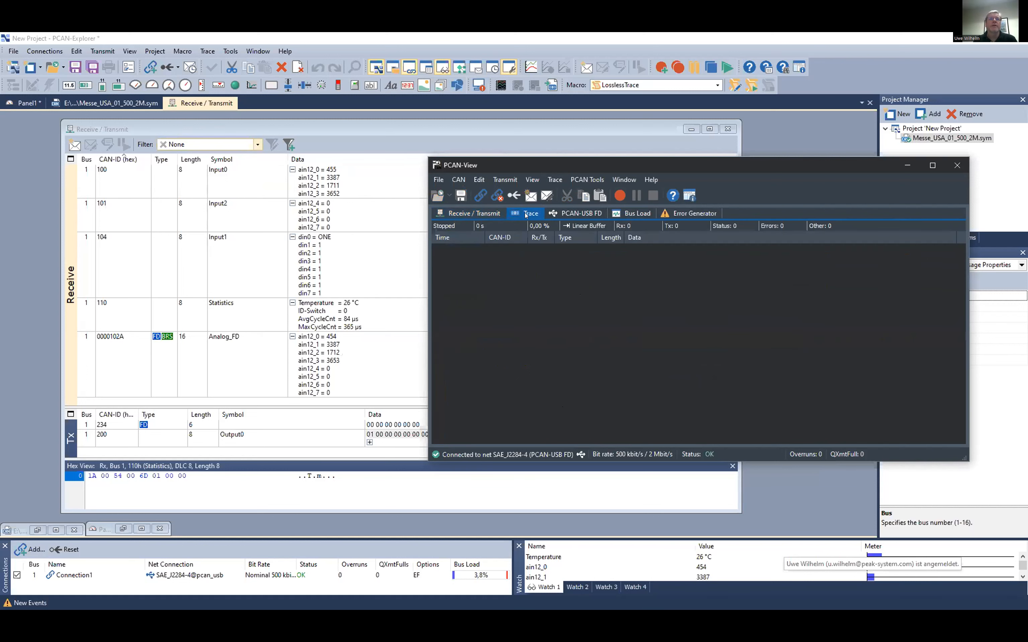
click(620, 196)
click(568, 213)
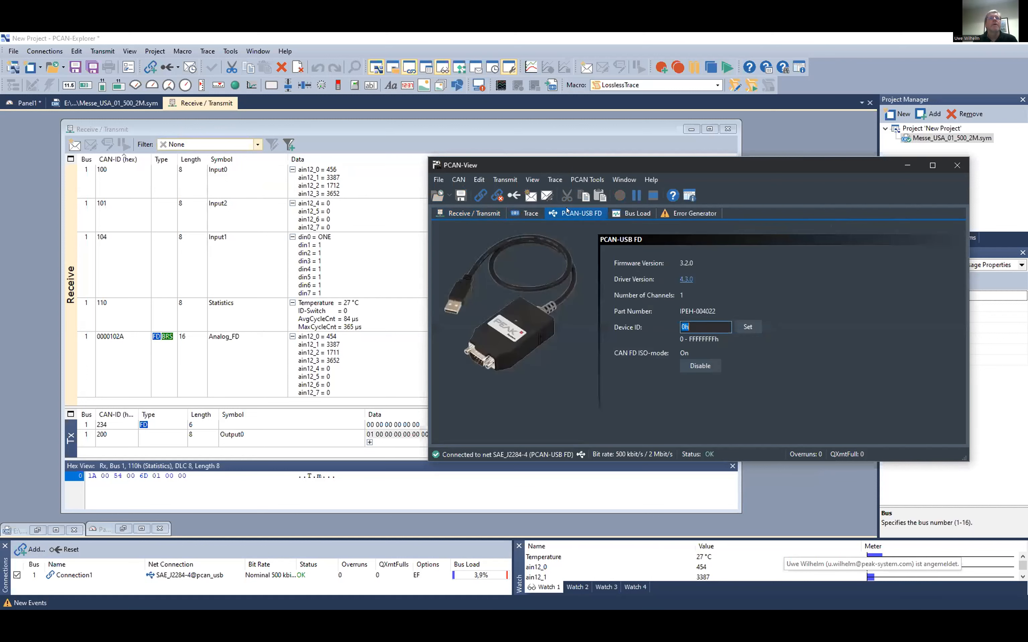
click(637, 213)
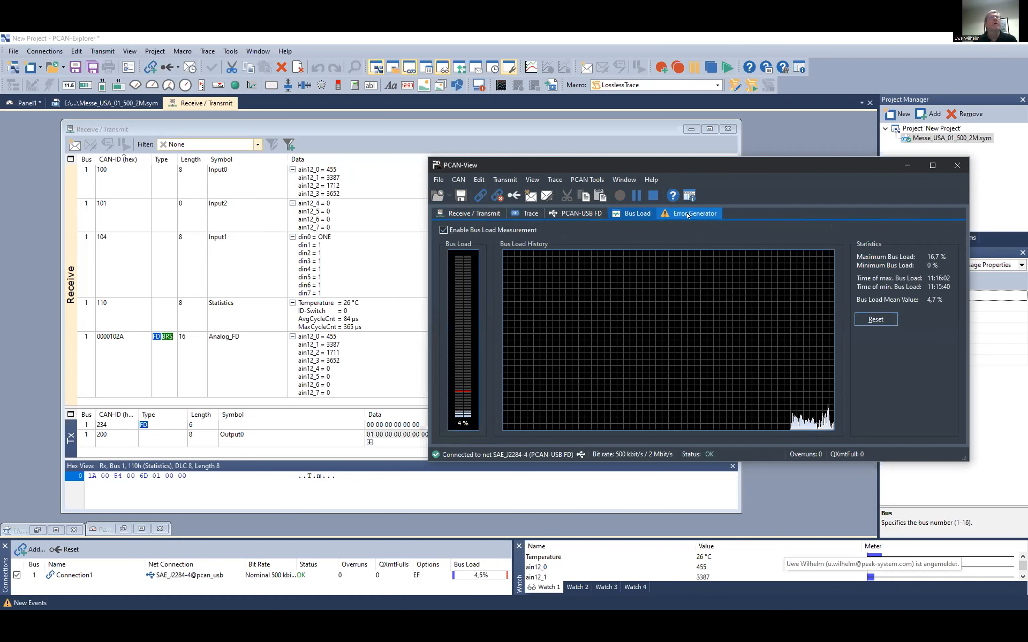
click(688, 214)
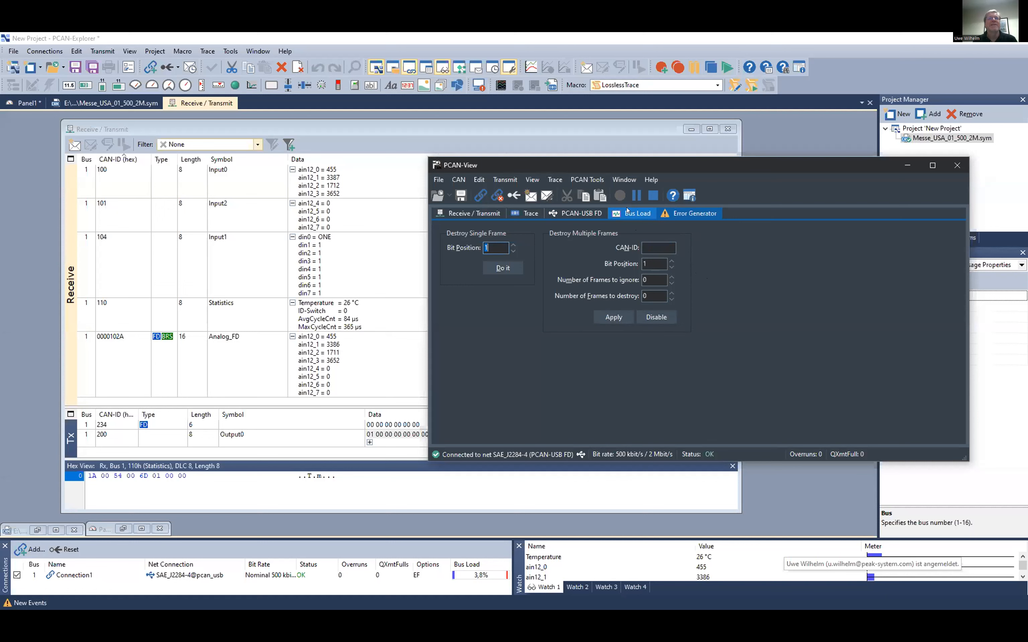
click(484, 212)
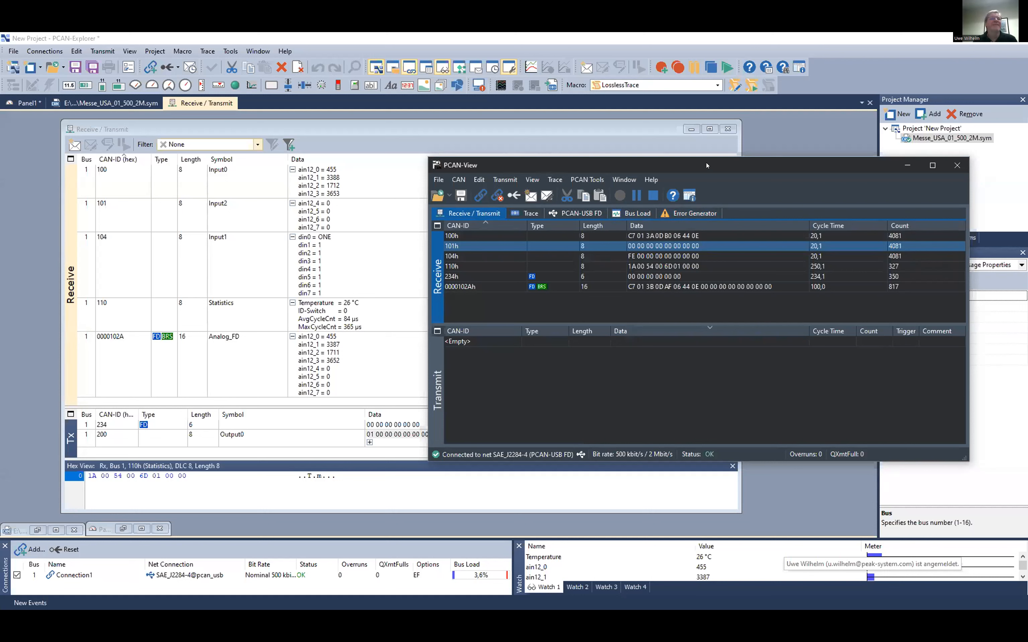
Arrange the two PCAN-View windows so that the message lists of both instances are visible
drag(706, 165, 546, 170)
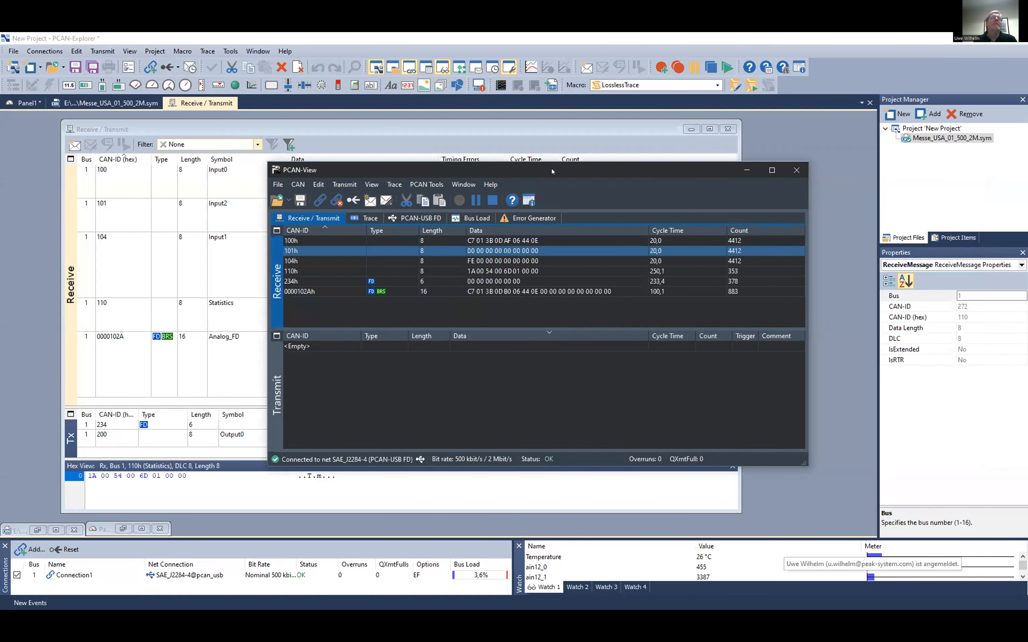
drag(552, 170, 619, 172)
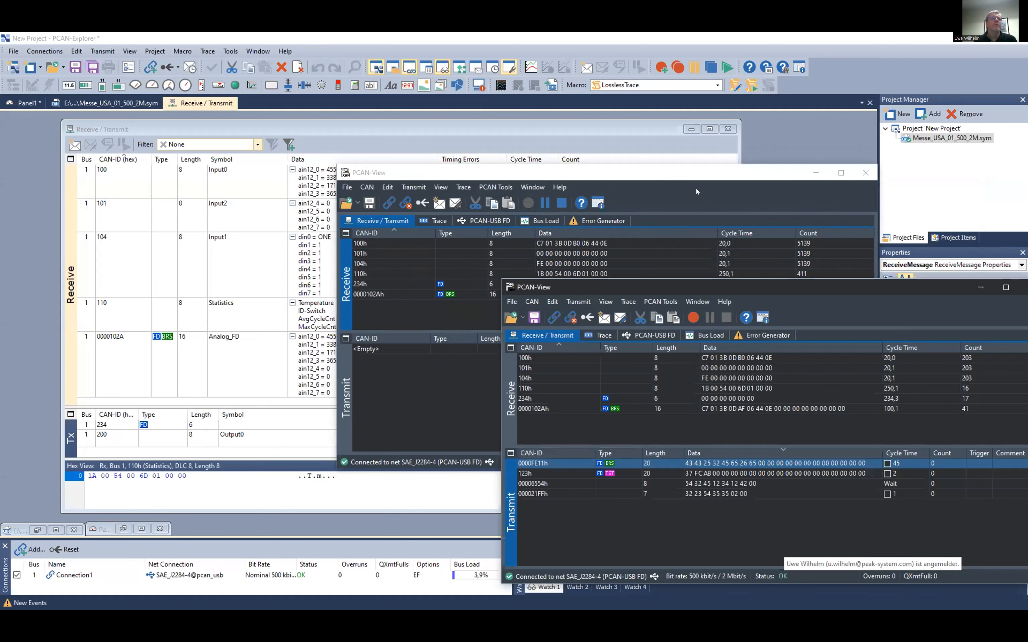
drag(616, 173, 334, 131)
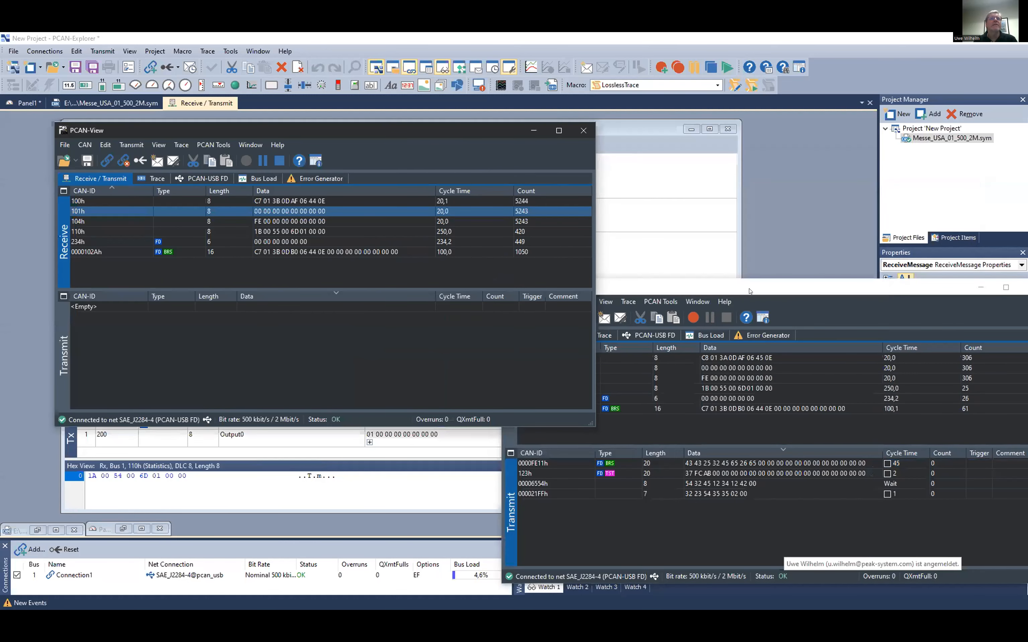
drag(701, 287, 633, 208)
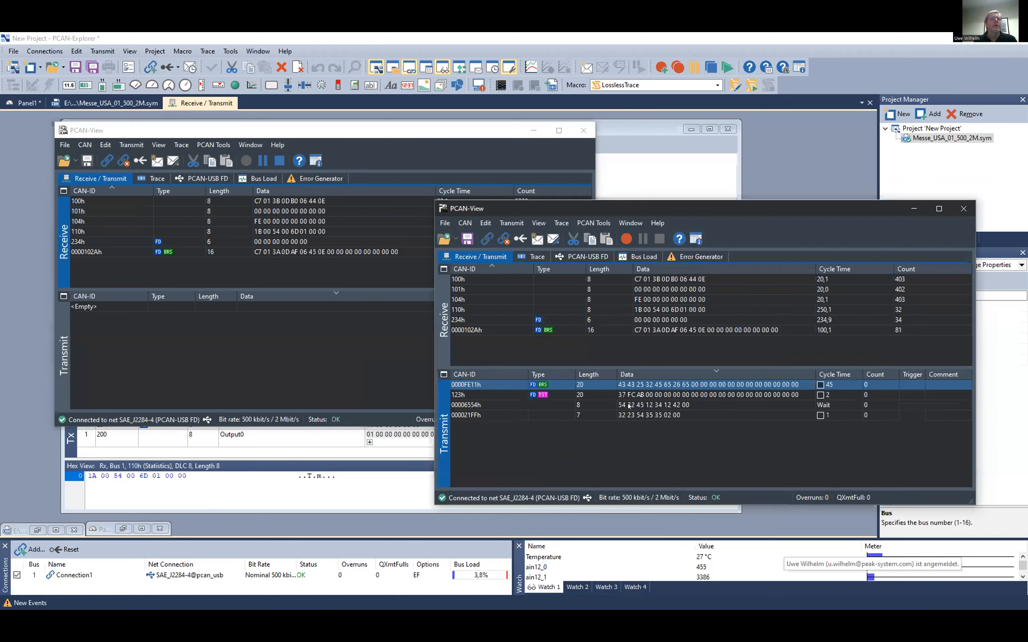
Manually transmit message 123h twice from the second PCAN-View instance
click(639, 396)
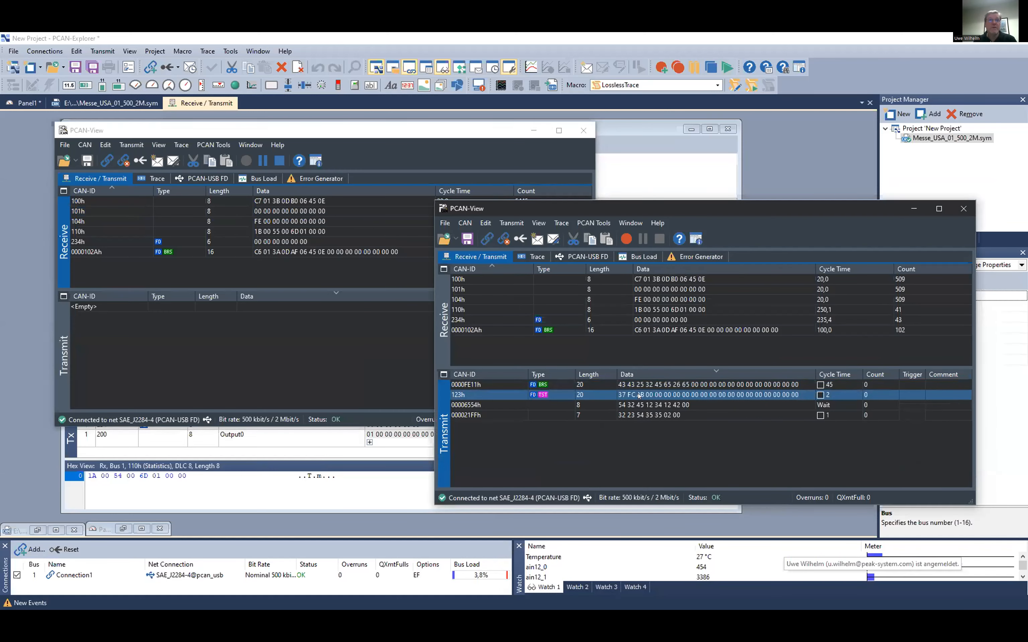
key(space)
key(space)
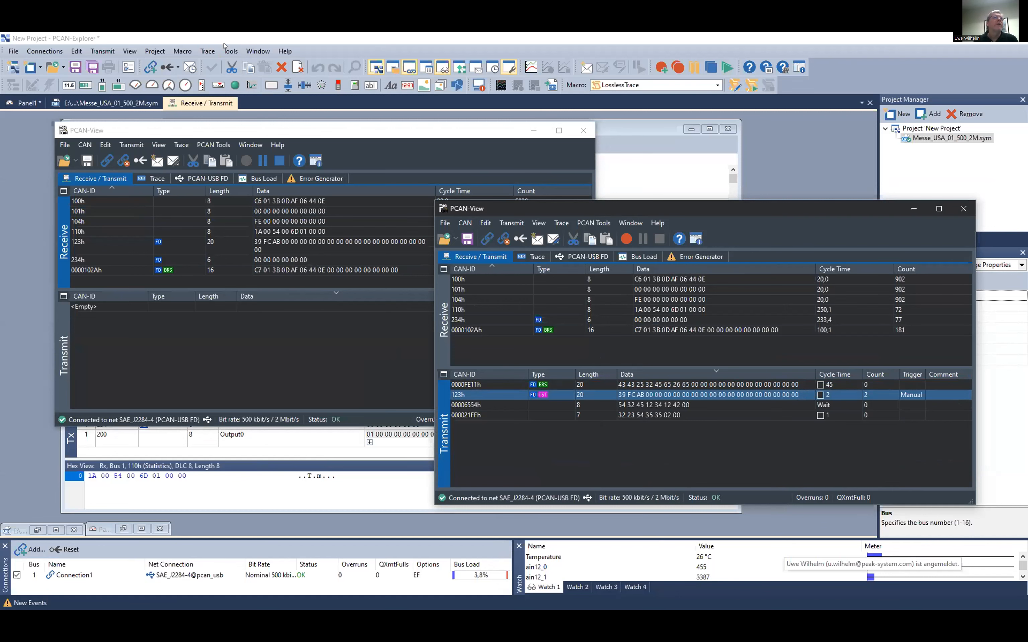
Switch to PCAN-Explorer, open the PCAN Status Display and enlarge its window to show all clients on the SAE_J2284-4 net
click(231, 52)
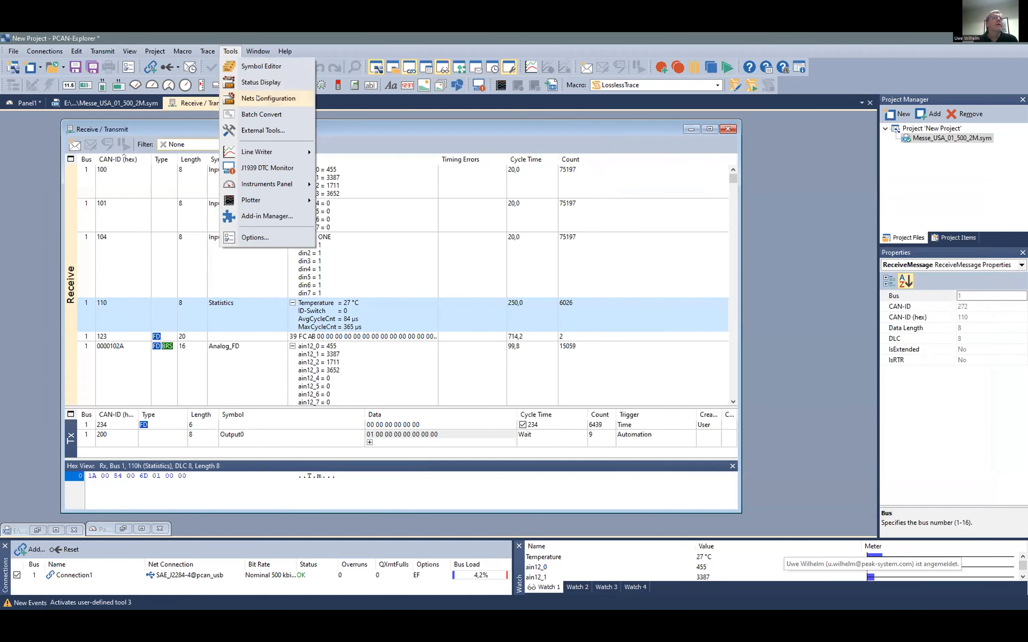
click(254, 81)
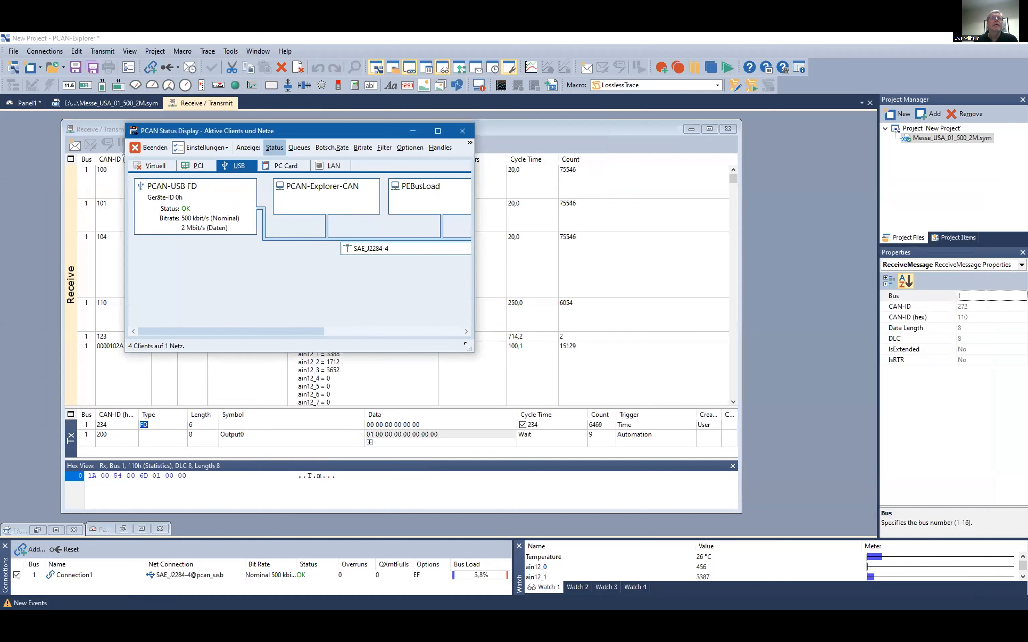
drag(467, 345, 816, 390)
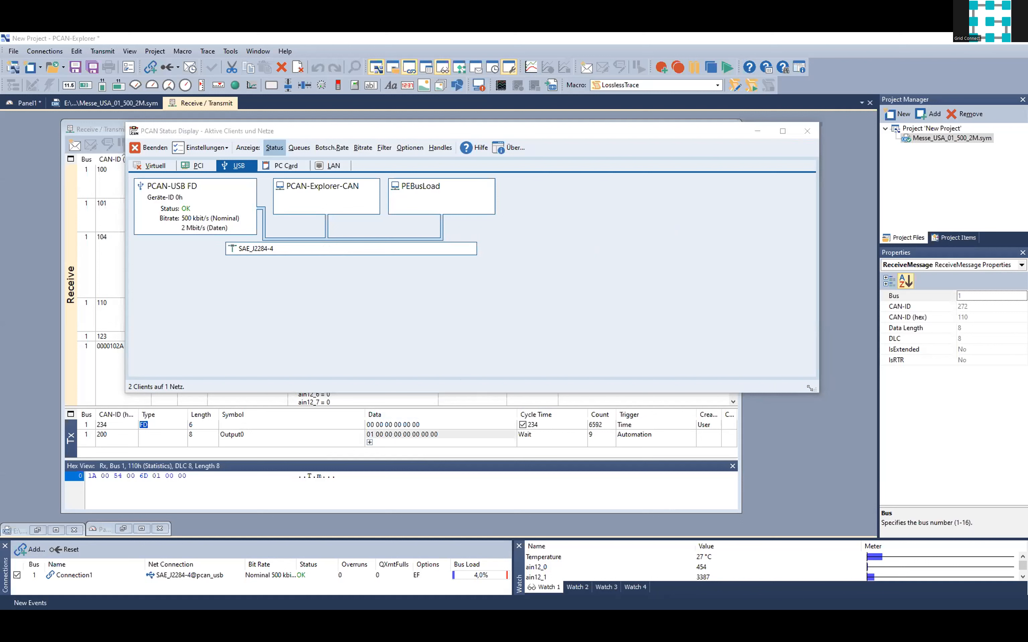
drag(810, 389, 682, 463)
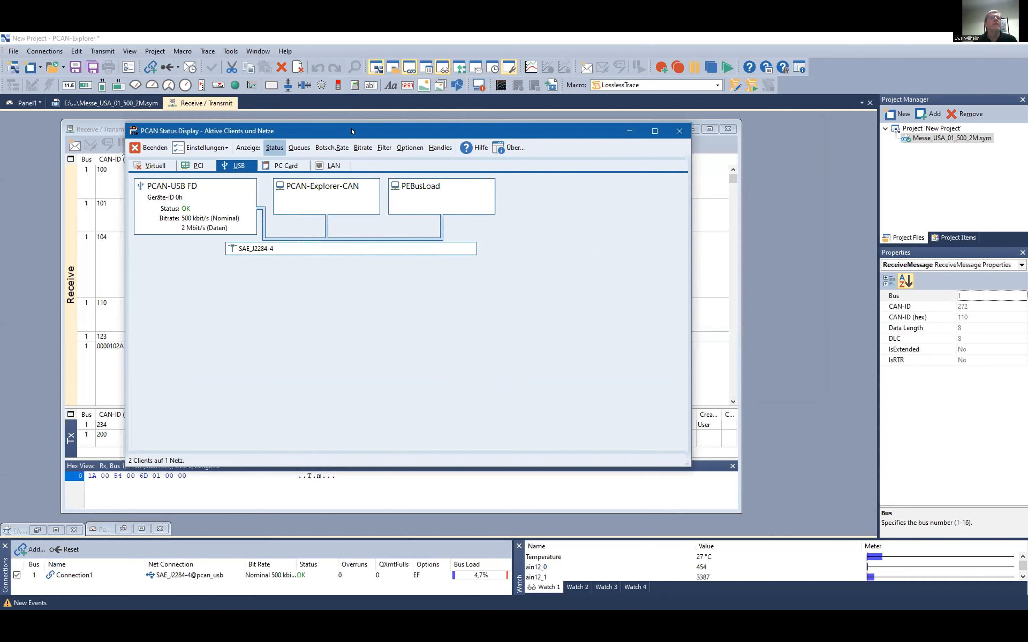
Close the PCAN Status Display and adjust the divider between the Receive and Transmit lists so both remain usable
drag(351, 131, 463, 159)
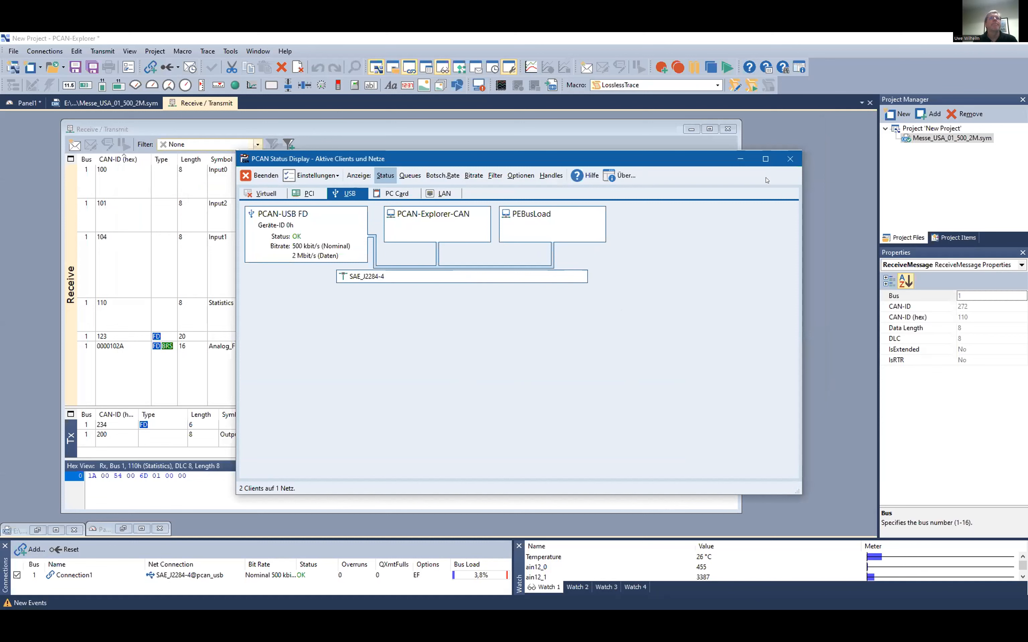
click(789, 160)
drag(485, 407, 489, 453)
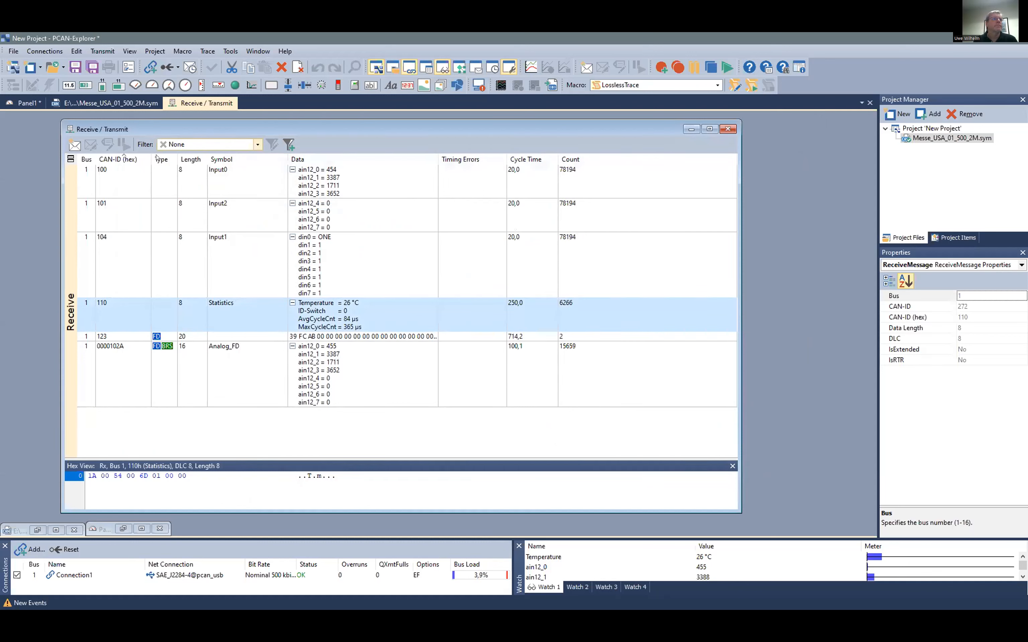
drag(304, 459, 304, 386)
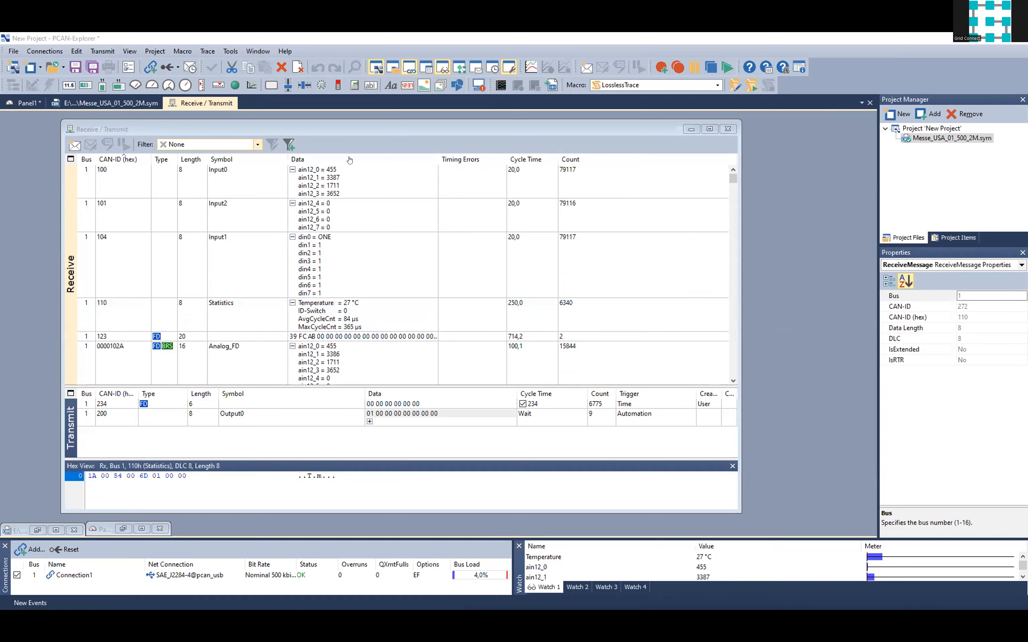
Switch to the browser with the PEAK-System products page and change the website language to English
key(alt+Tab)
click(435, 162)
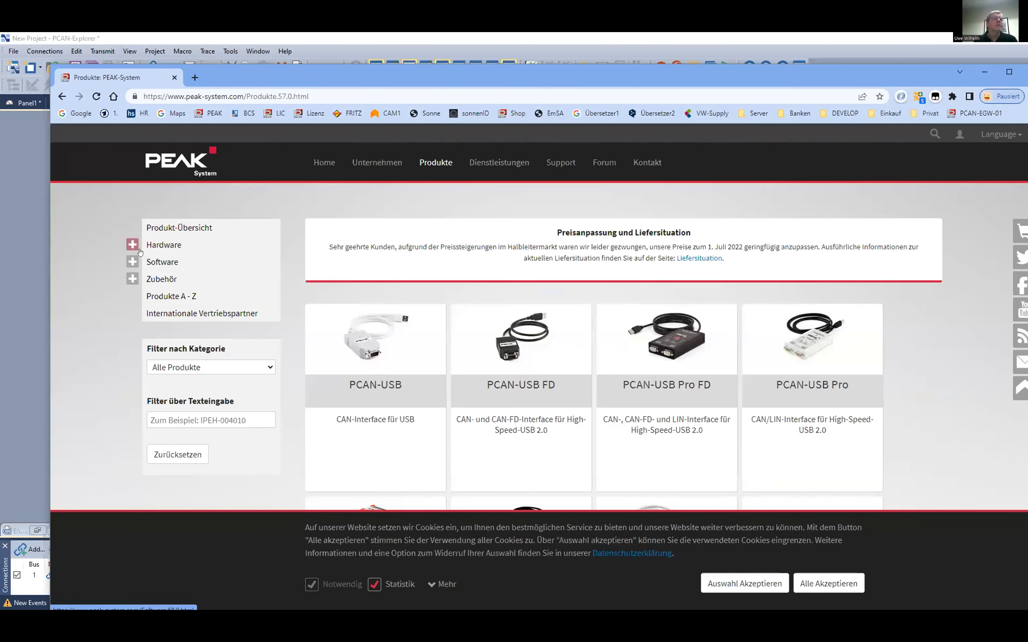
click(132, 262)
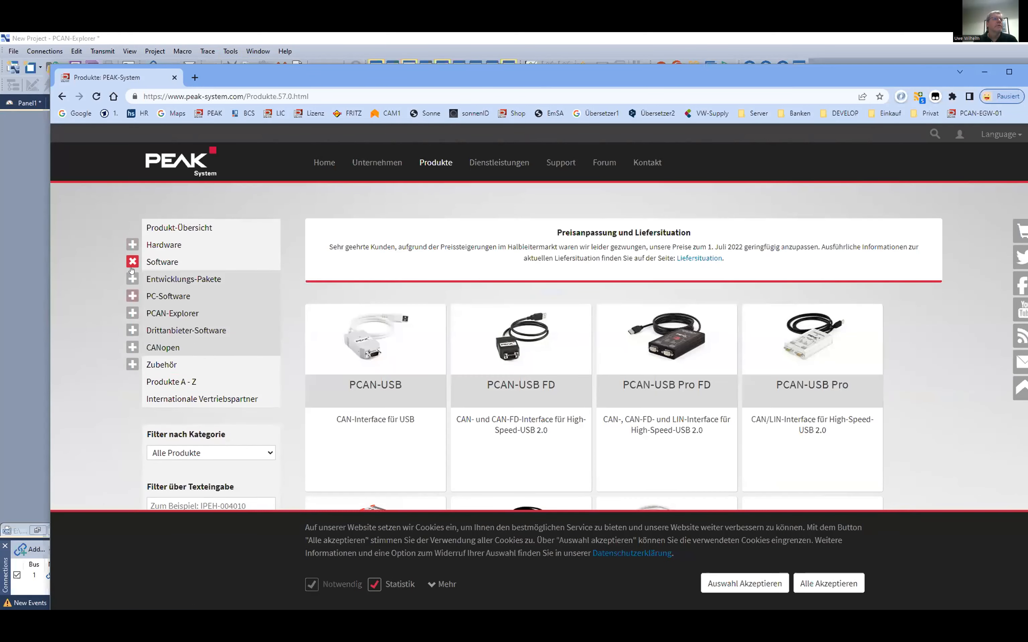
click(132, 279)
click(986, 134)
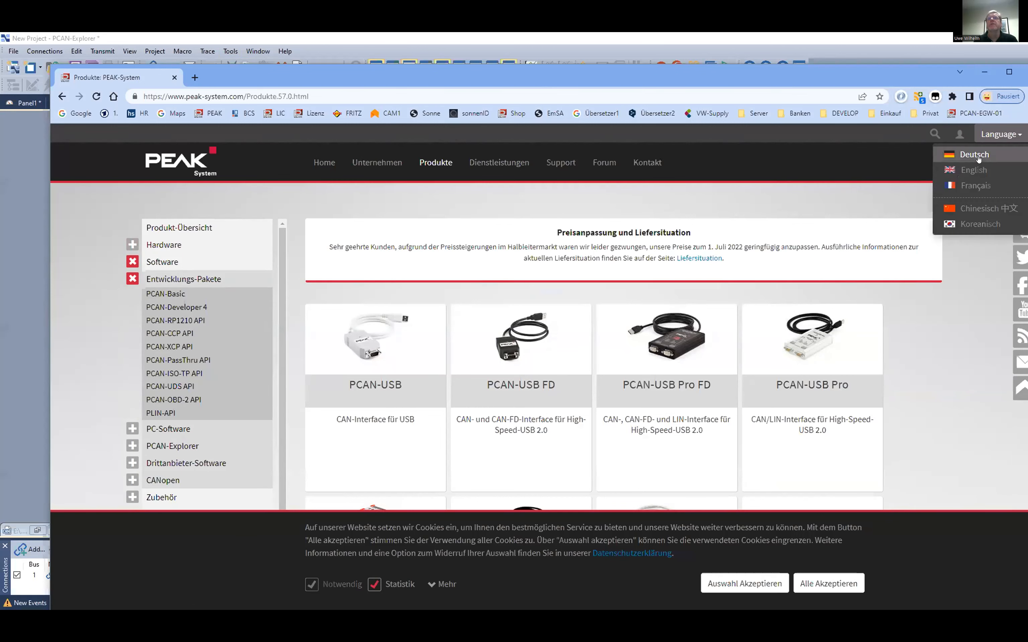
click(974, 170)
Open the PCAN-CCP API page from the website's software development packages and maximize the browser window
click(127, 261)
click(126, 277)
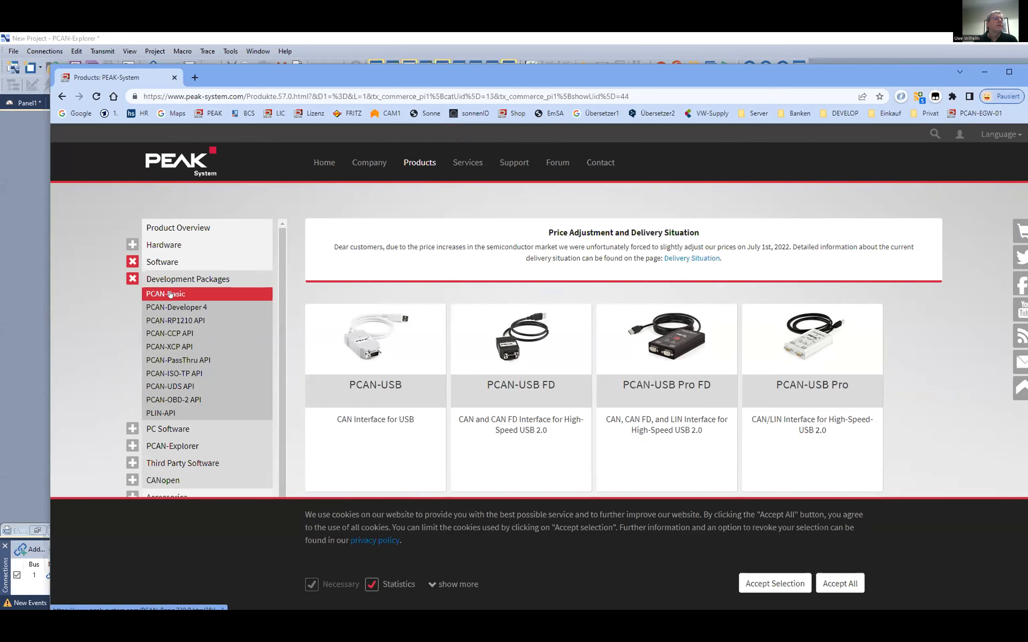
click(175, 338)
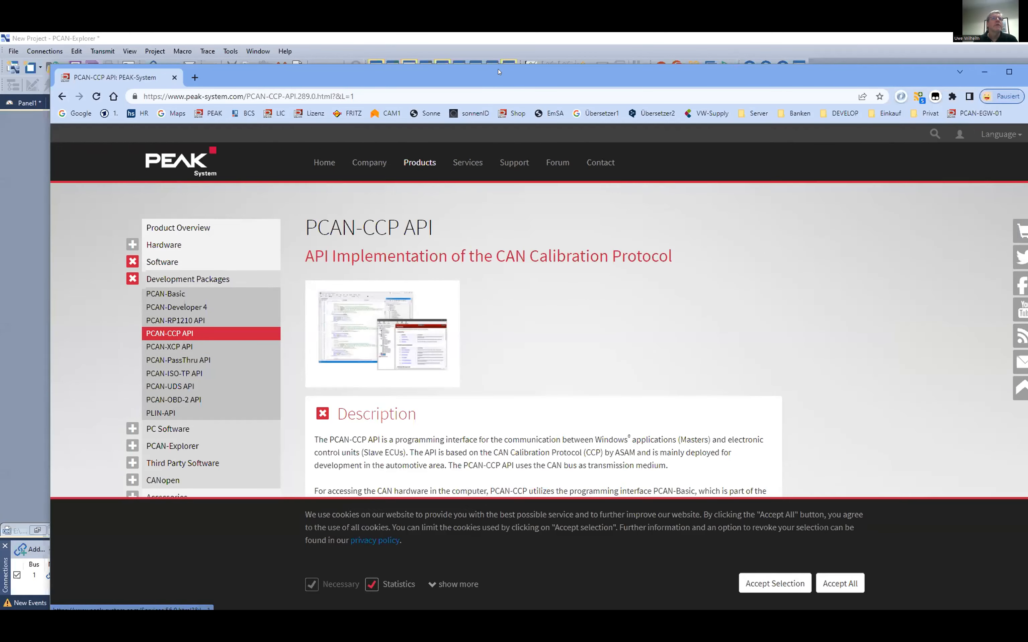
double_click(499, 71)
scroll(676, 556, down, 2)
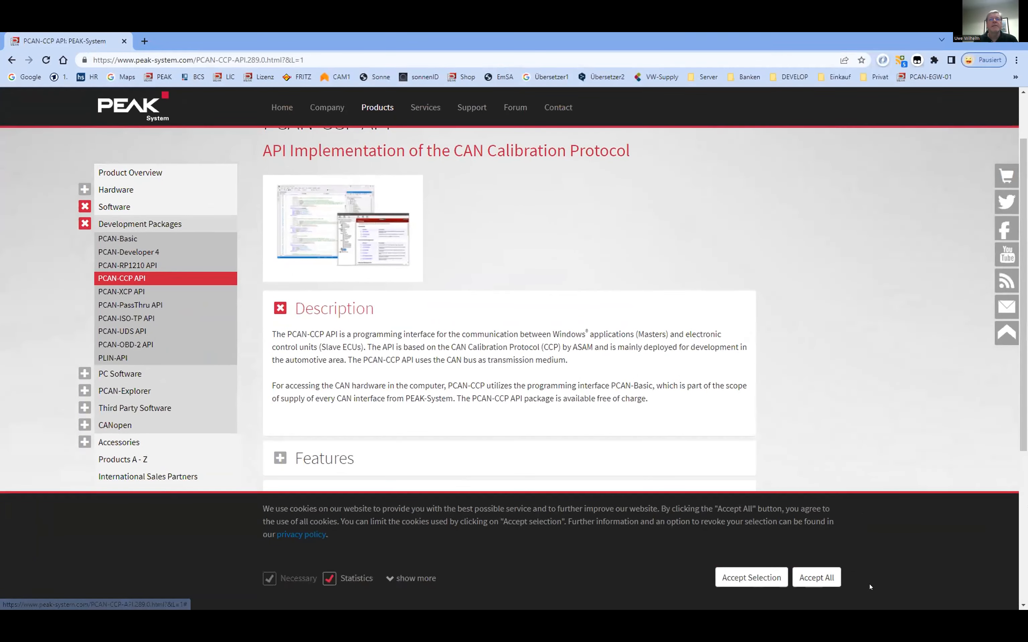
Accept all cookies and open the overview of APIs for standardized protocols from the PCAN-CCP API page's additional information
click(816, 577)
scroll(427, 311, down, 1)
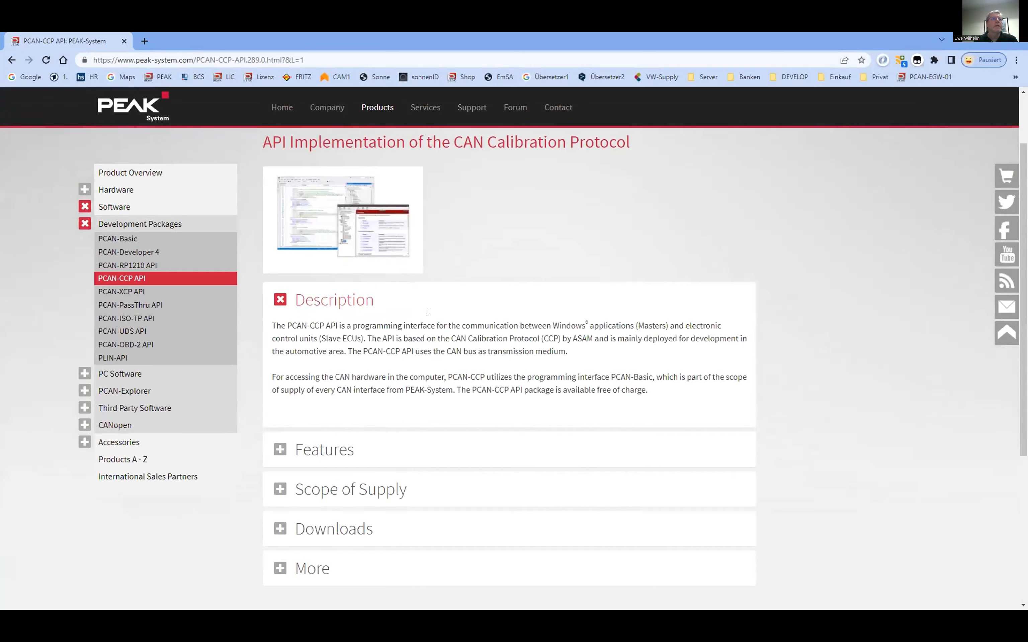
scroll(427, 312, down, 3)
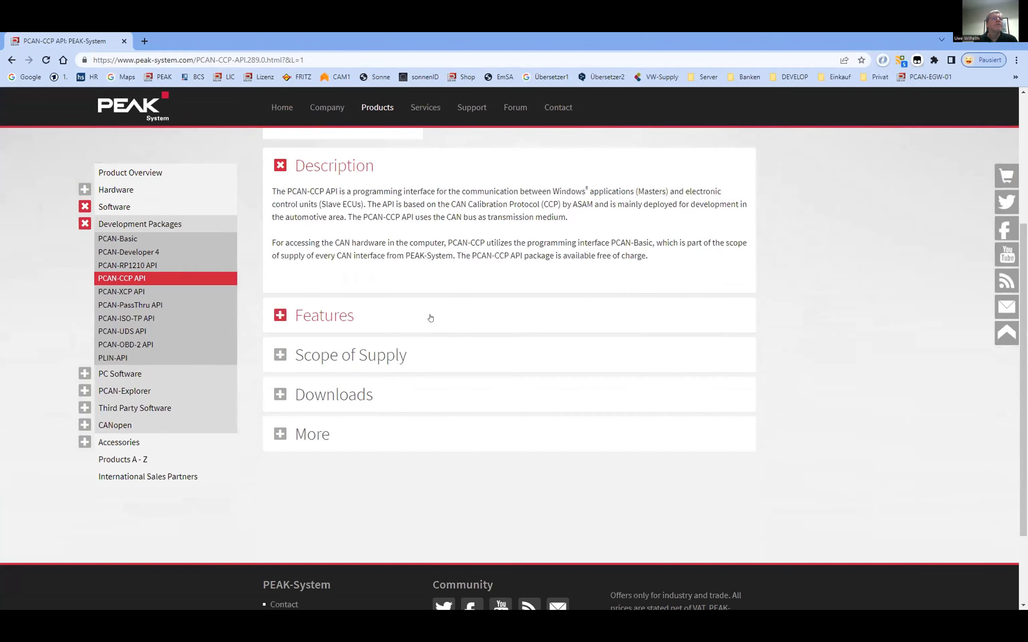
click(280, 437)
click(332, 507)
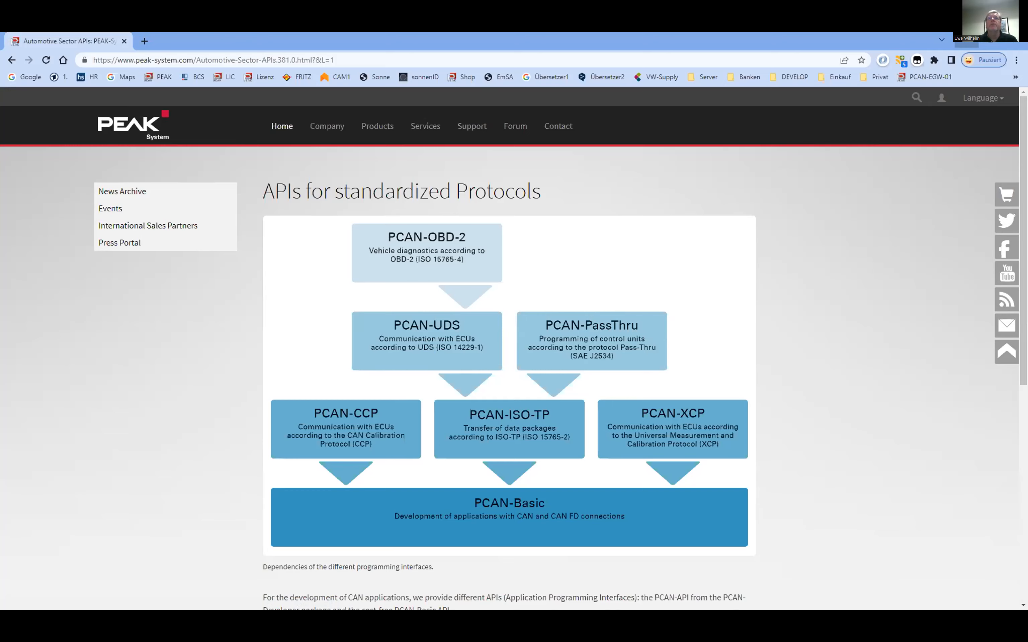
Return to PCAN-Explorer and tidy the Receive / Transmit window by collapsing message 104h, closing the hex view, and making the window wider and shorter
click(967, 41)
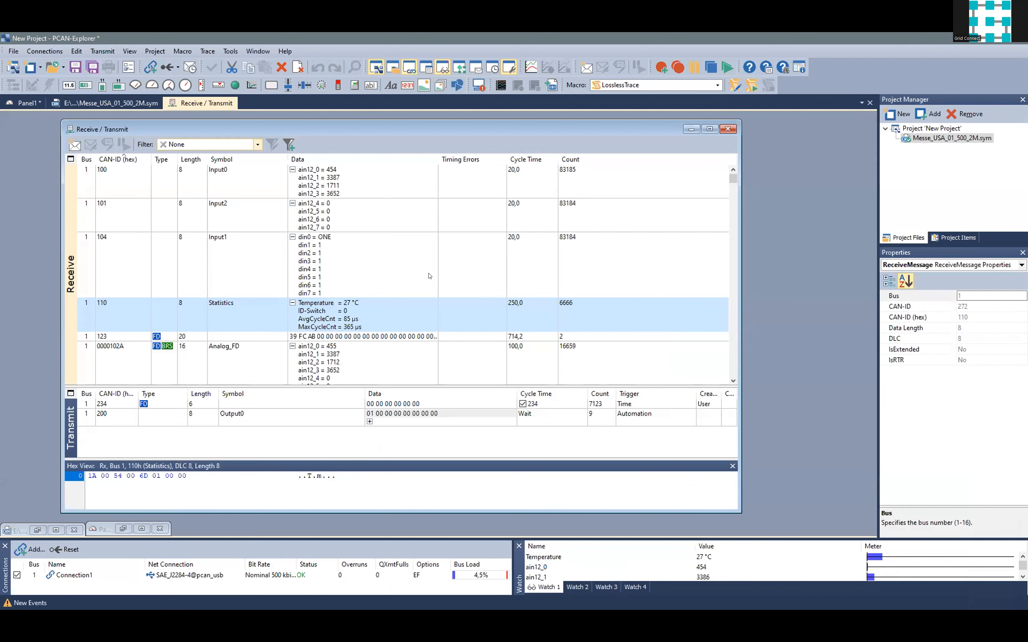
click(292, 236)
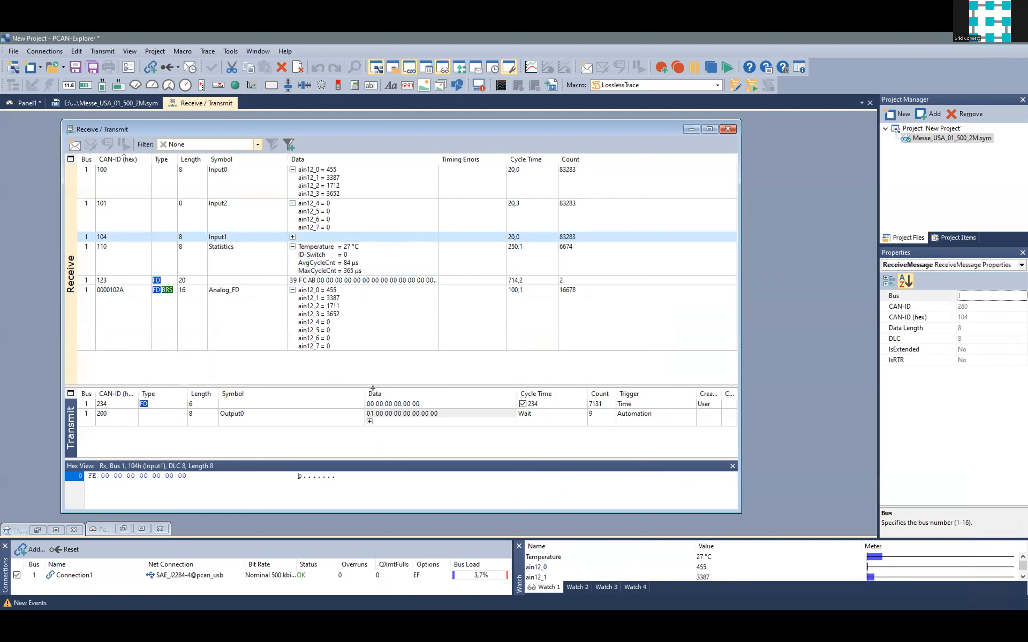
drag(374, 385, 375, 363)
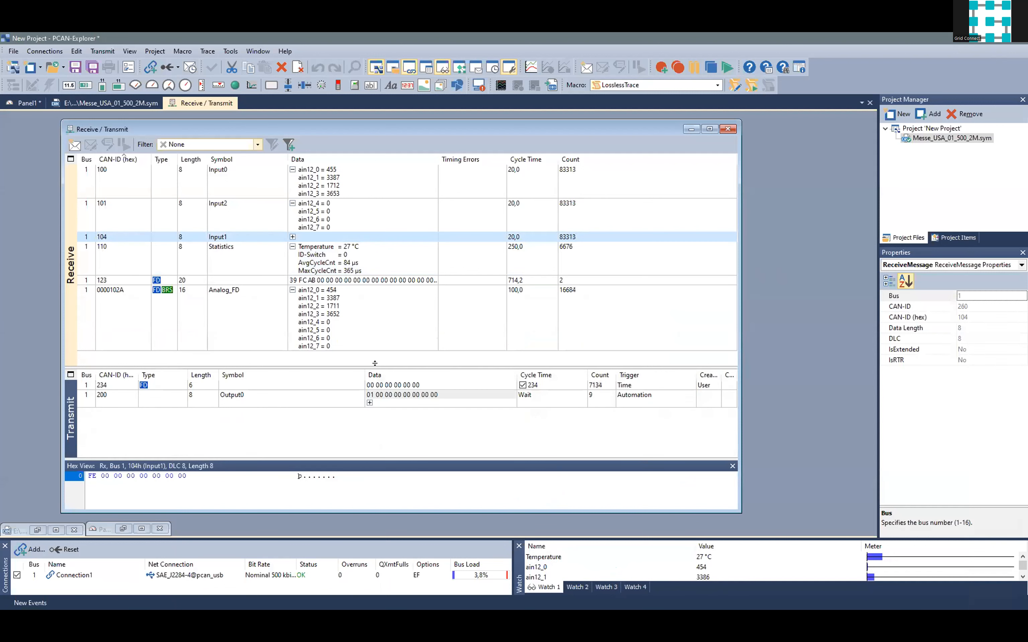
click(732, 466)
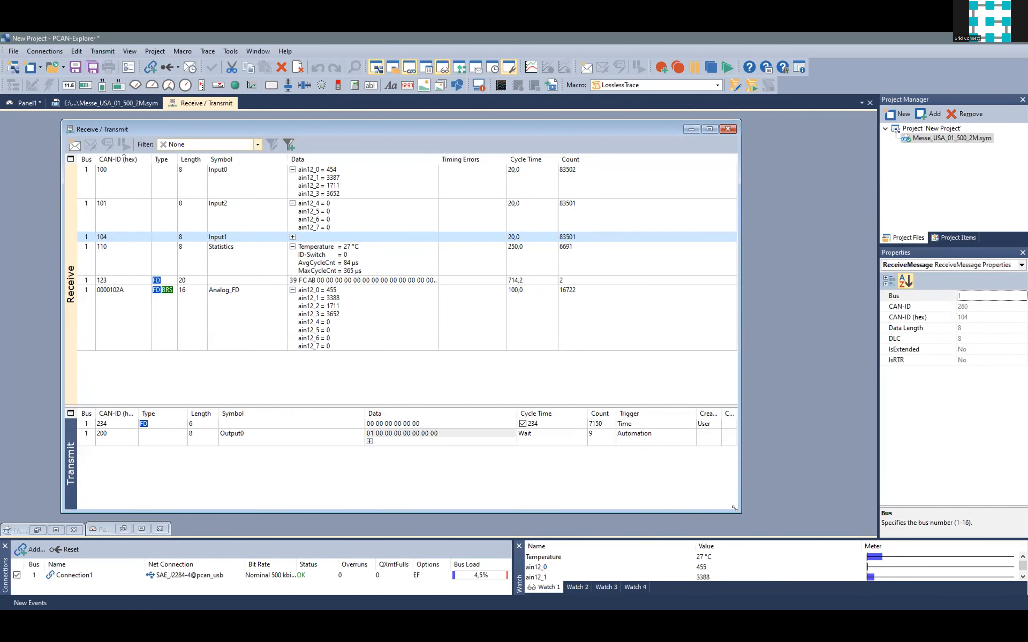
drag(735, 508, 793, 427)
Restore the Panel1 window, reduce its height and reposition it over the lower part of the Receive / Transmit window
click(124, 529)
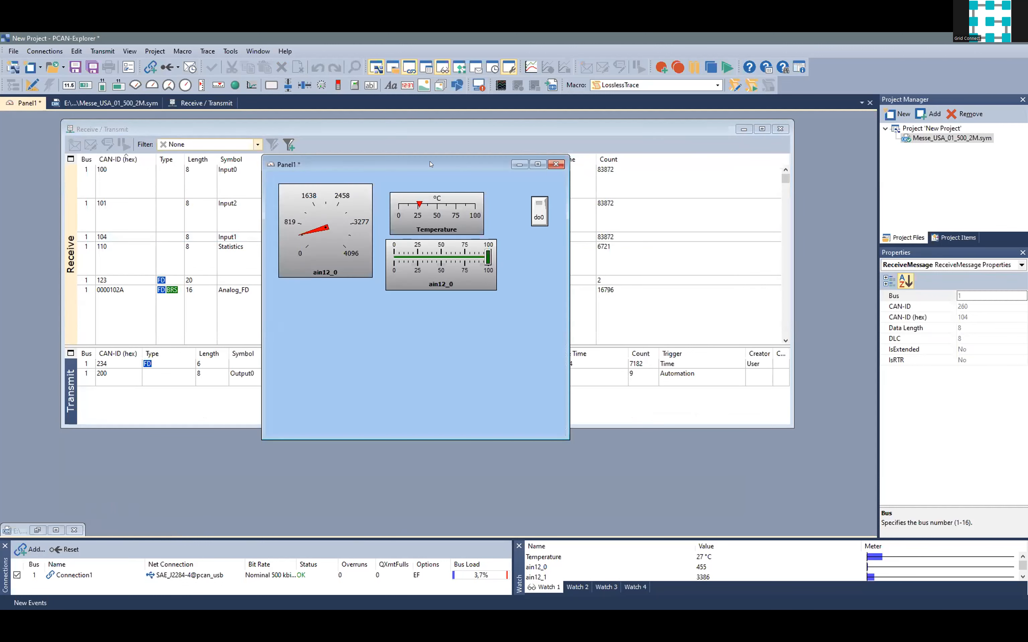
drag(430, 164, 706, 236)
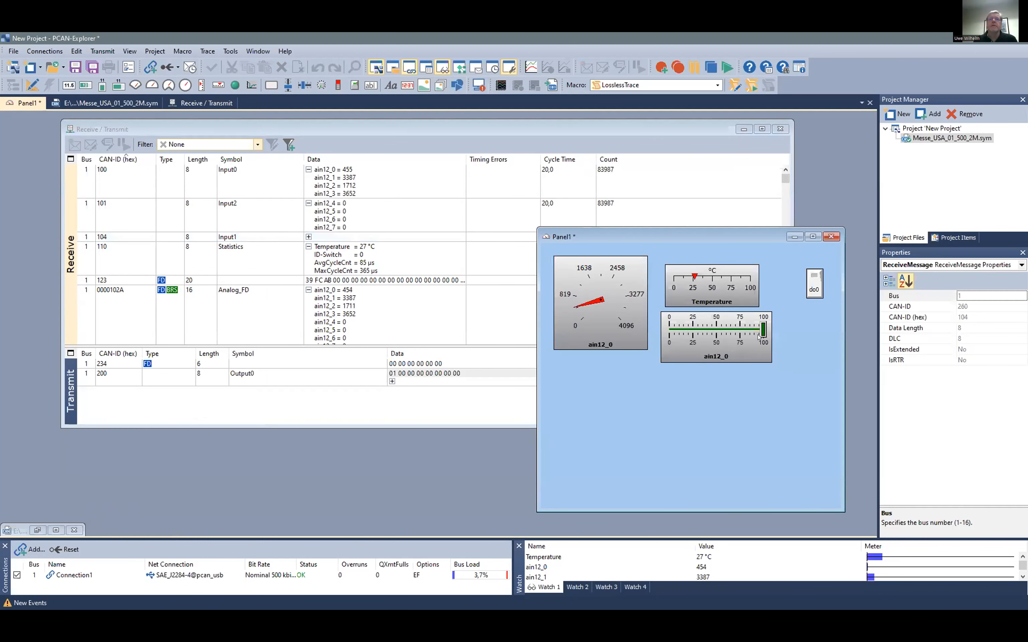
click(729, 345)
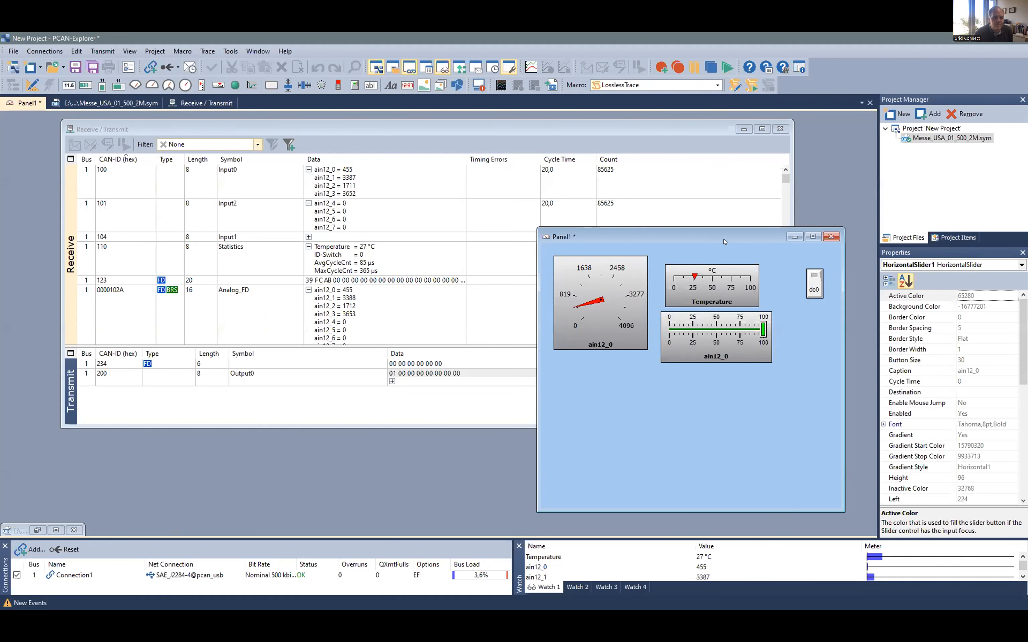
drag(724, 242, 636, 235)
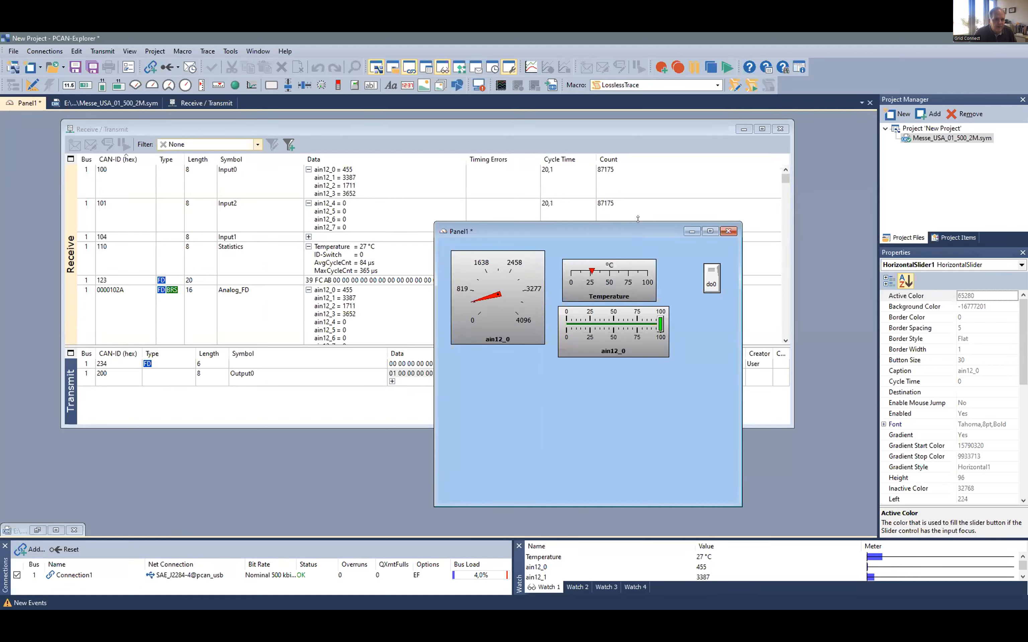
drag(638, 219, 646, 307)
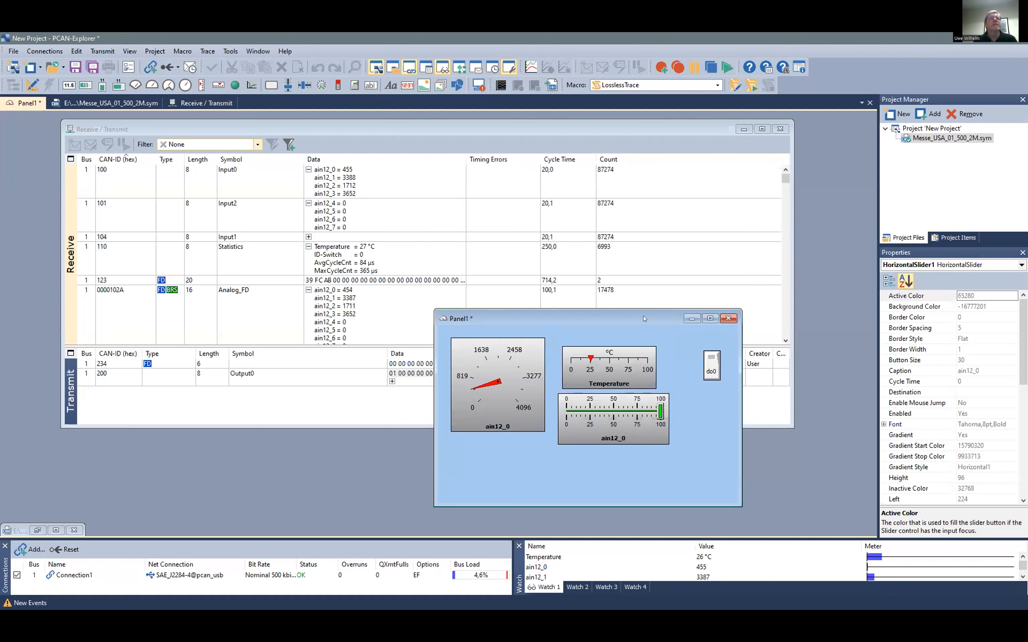
drag(644, 318, 595, 303)
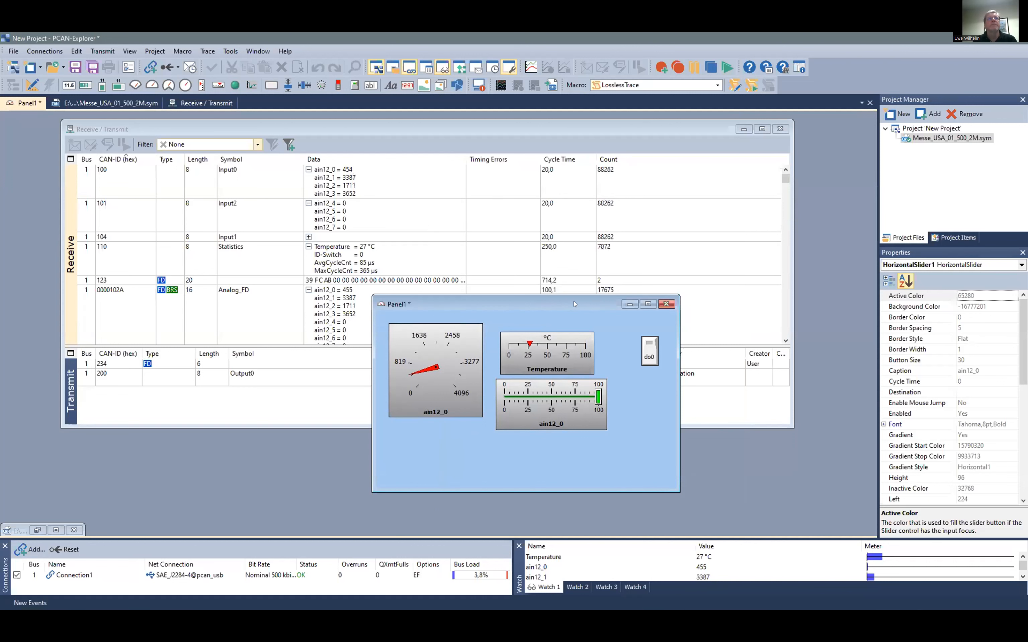
drag(574, 304, 615, 187)
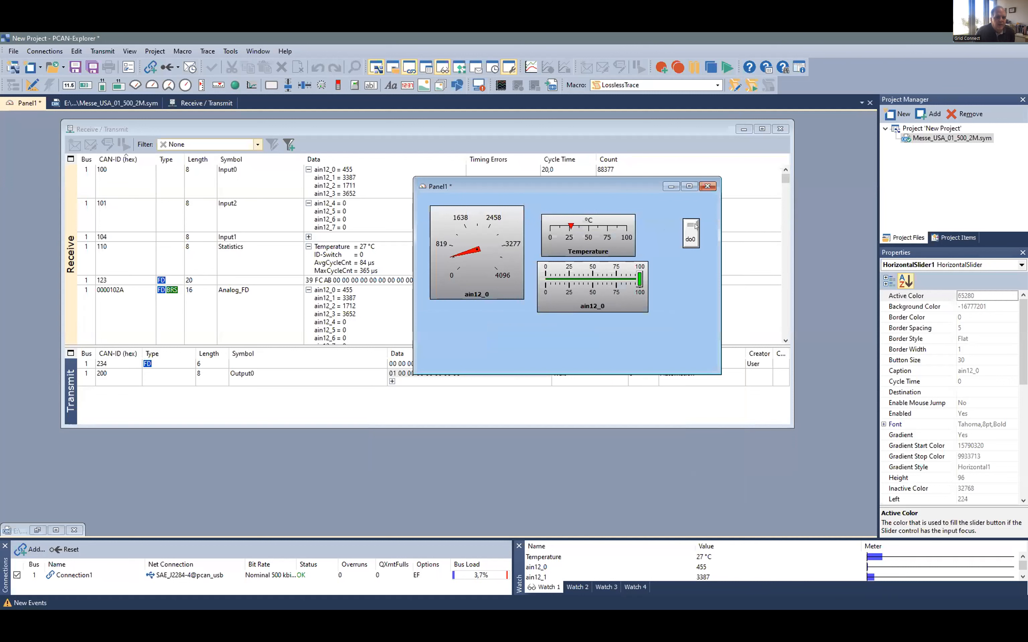
drag(612, 183, 690, 337)
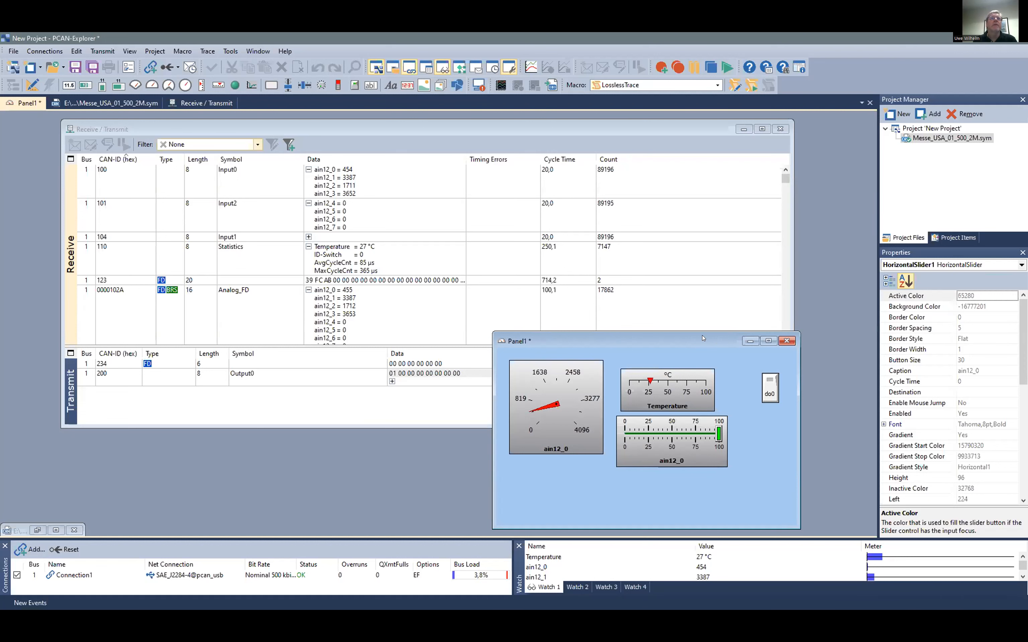
drag(703, 338, 604, 292)
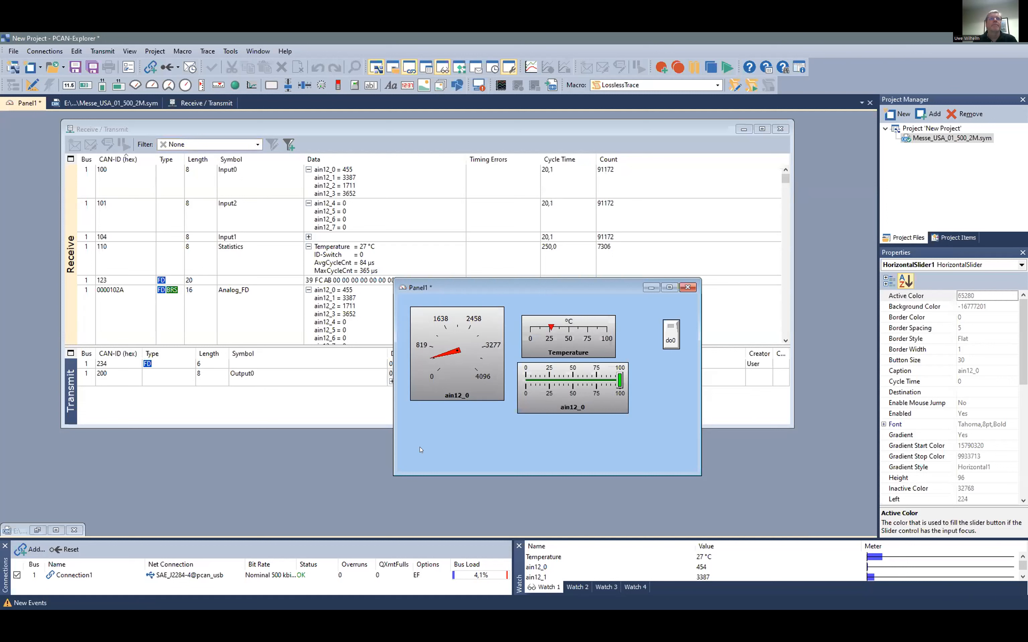
Open Messe_USA_01_500_2M.sym in the PCAN Symbol Editor and add a multiplexer to the symbol Input2 (101h)
right_click(925, 139)
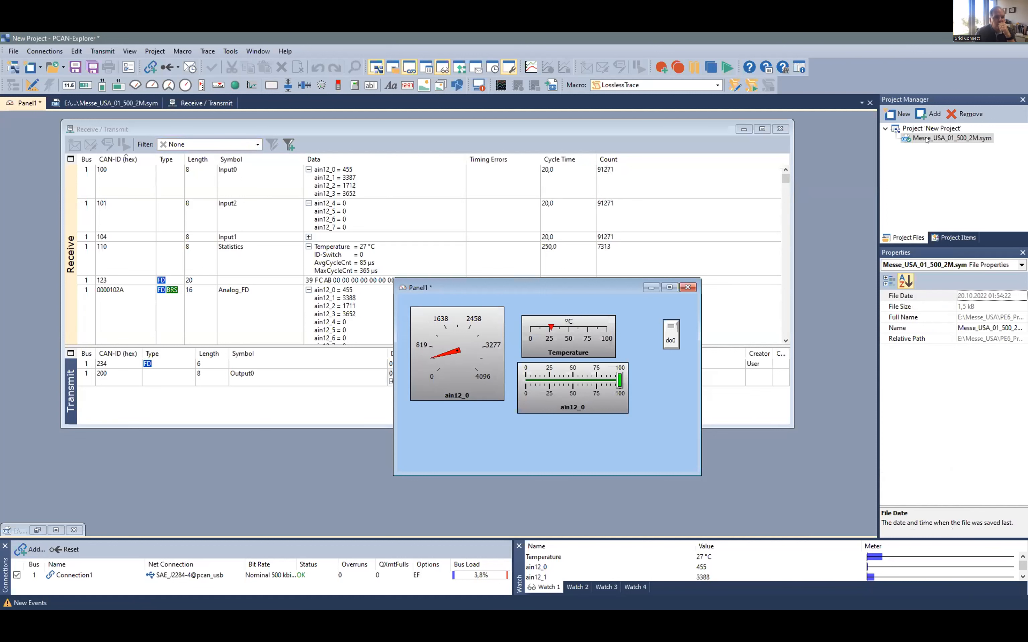
click(857, 167)
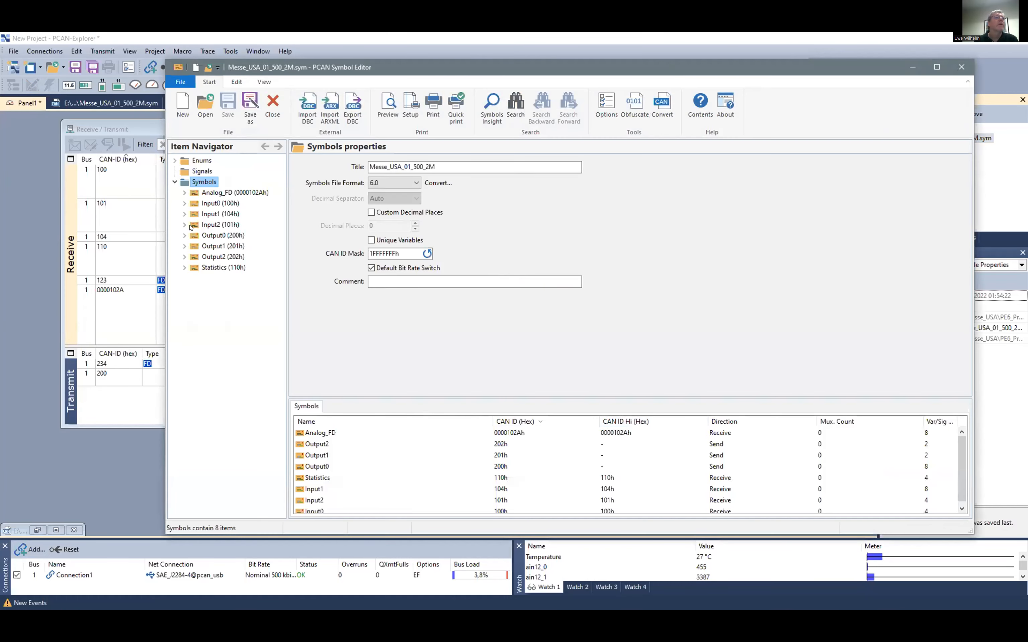
click(184, 225)
right_click(215, 226)
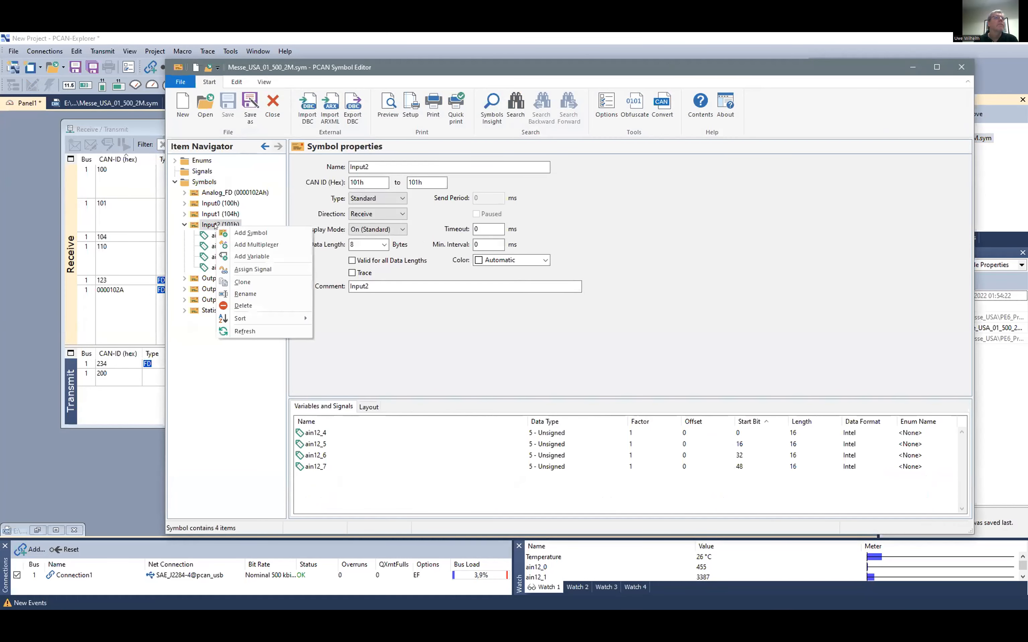
click(256, 245)
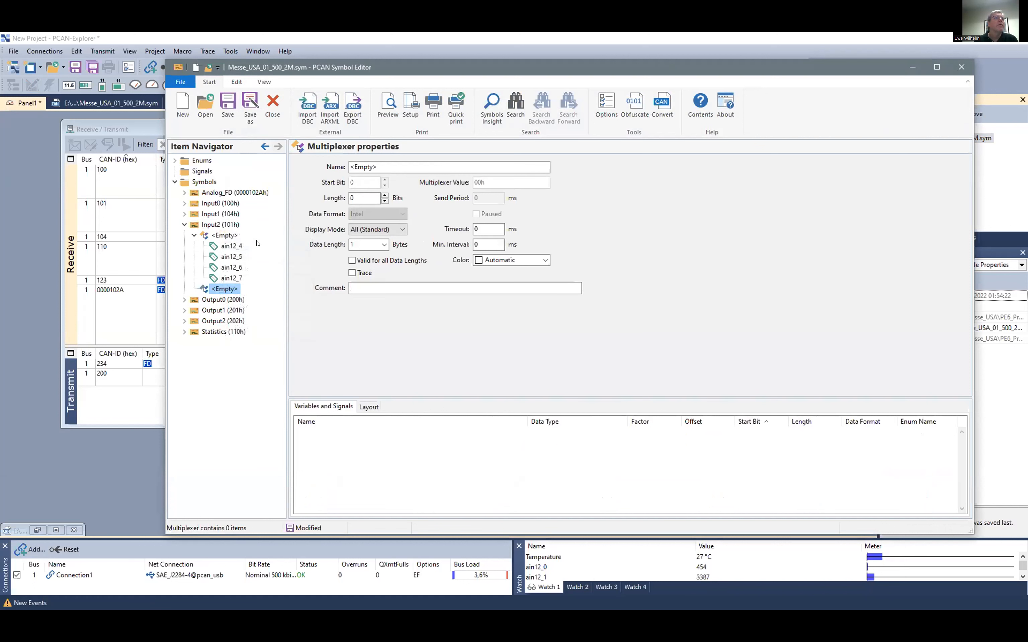
Name the multiplexer containing ain12_4 to ain12_7 mux1, set its length to 7 bits, and inspect the properties of variable ain12_4
click(224, 235)
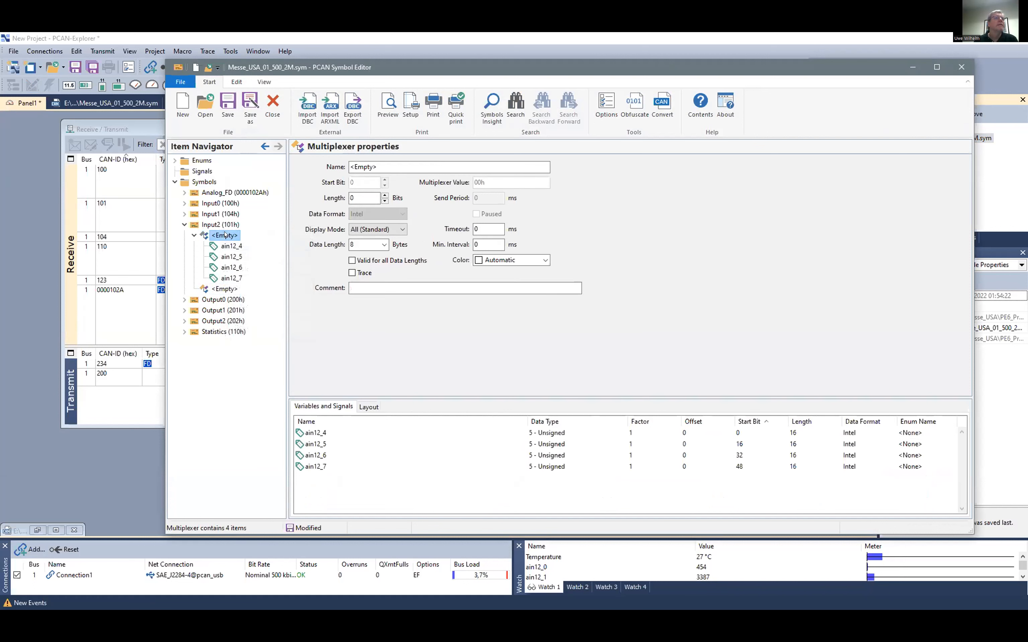
click(390, 167)
double_click(390, 167)
text(mux1)
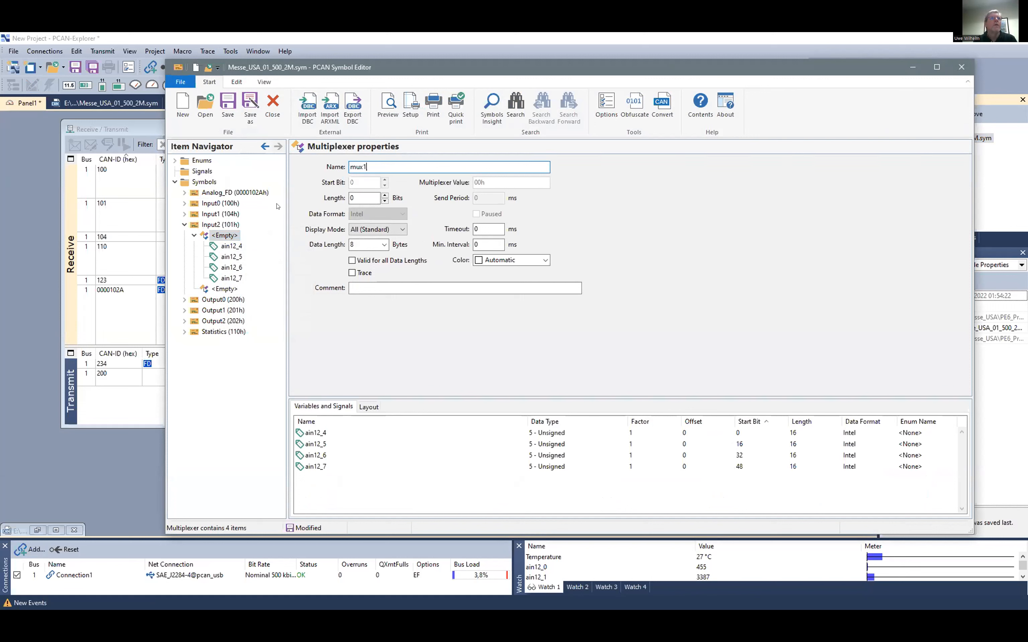
click(383, 194)
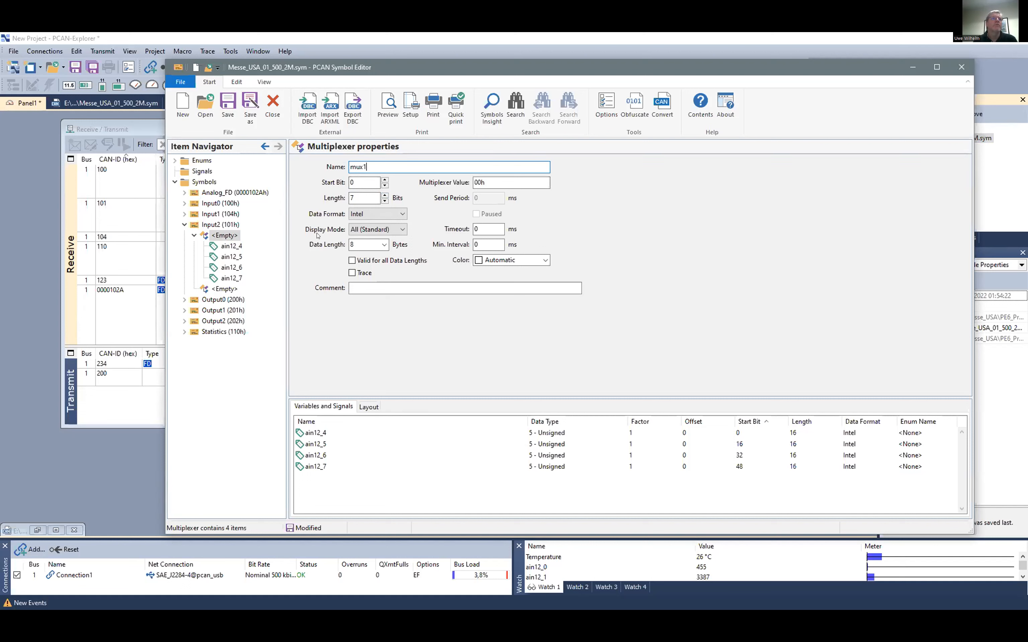
key(Return)
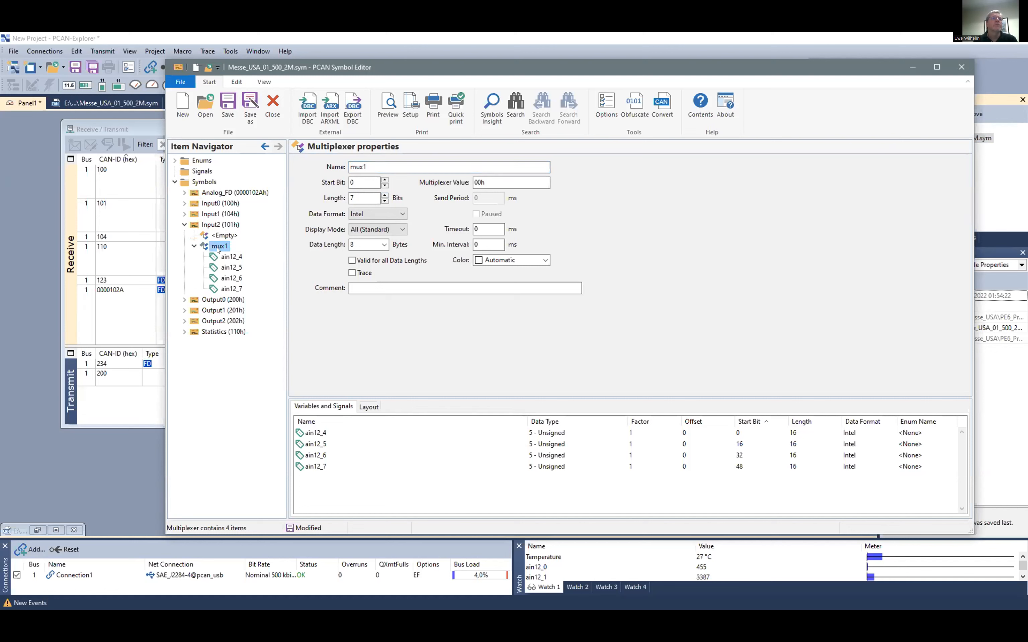
click(231, 257)
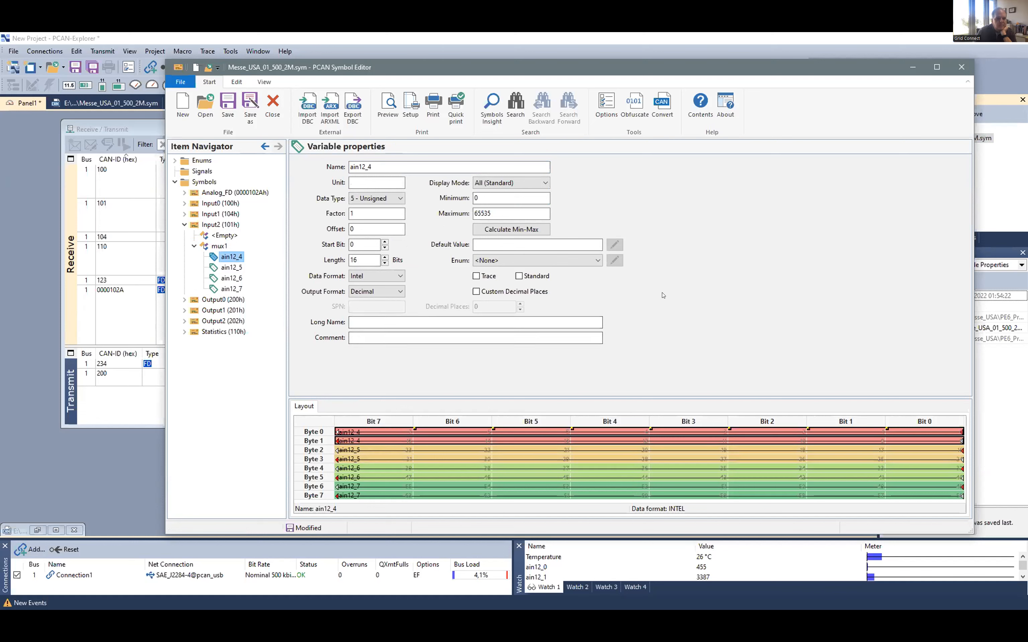
click(193, 245)
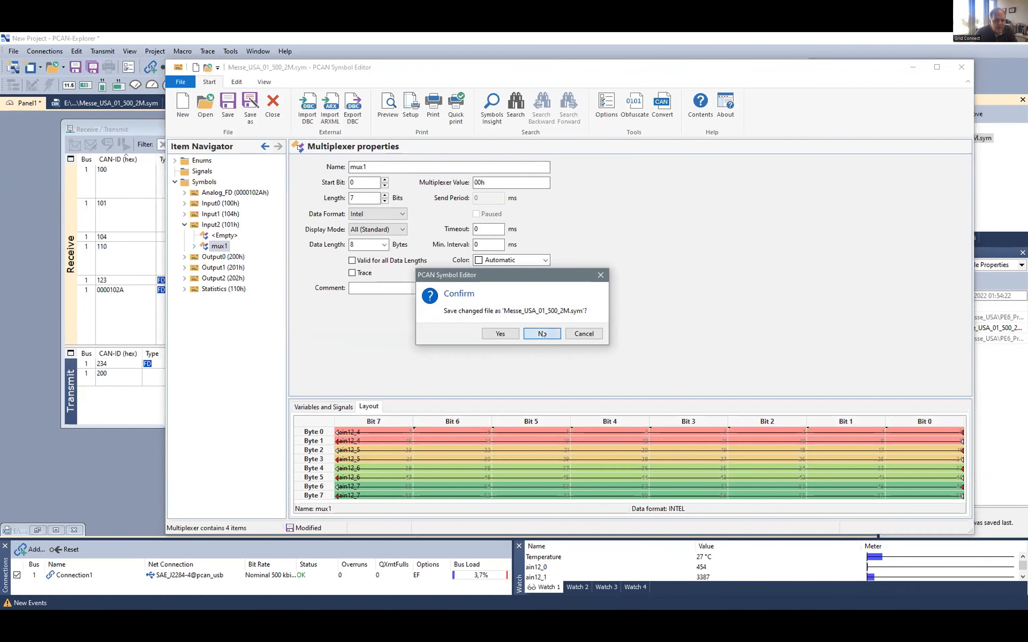
Close the Symbol Editor without saving Messe_USA_01_500_2M.sym and shift the Receive / Transmit window slightly
click(543, 335)
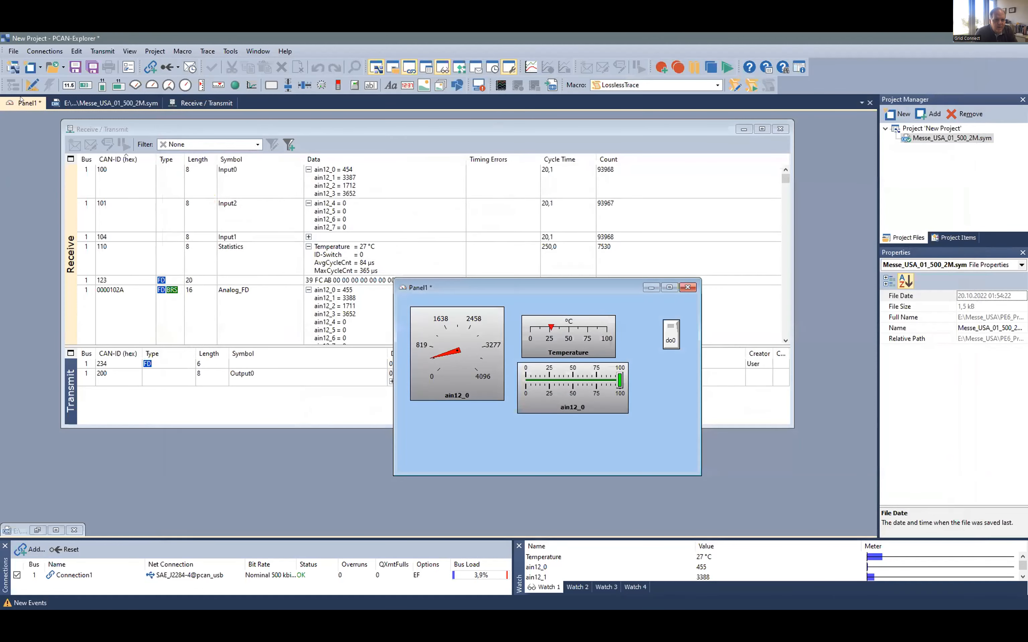
click(225, 131)
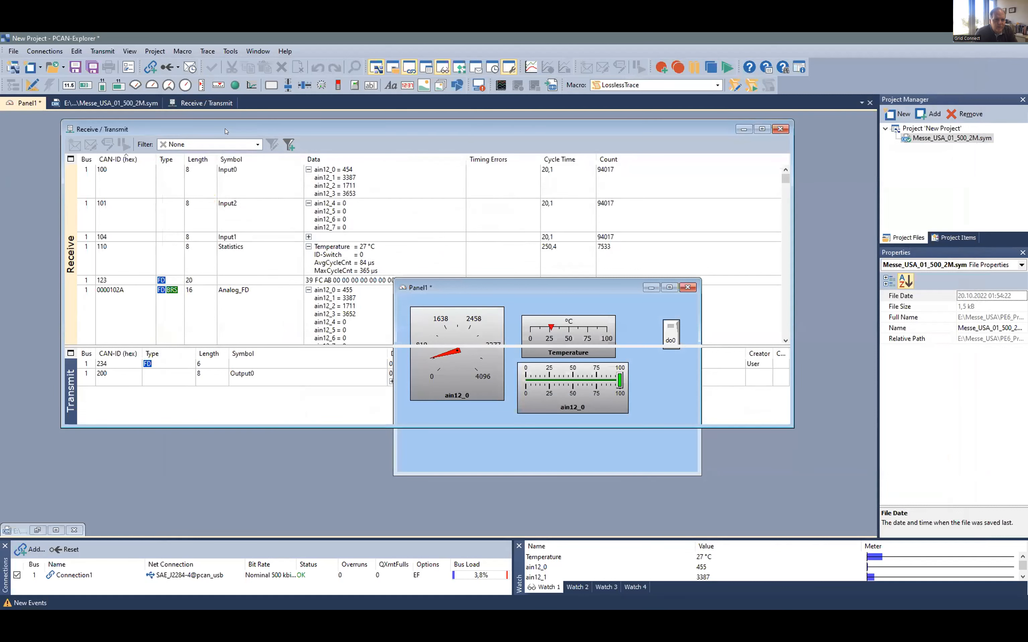
drag(225, 131, 211, 135)
Reduce the height of the Panel1 window and reposition it over the middle of the Receive / Transmit window
click(482, 456)
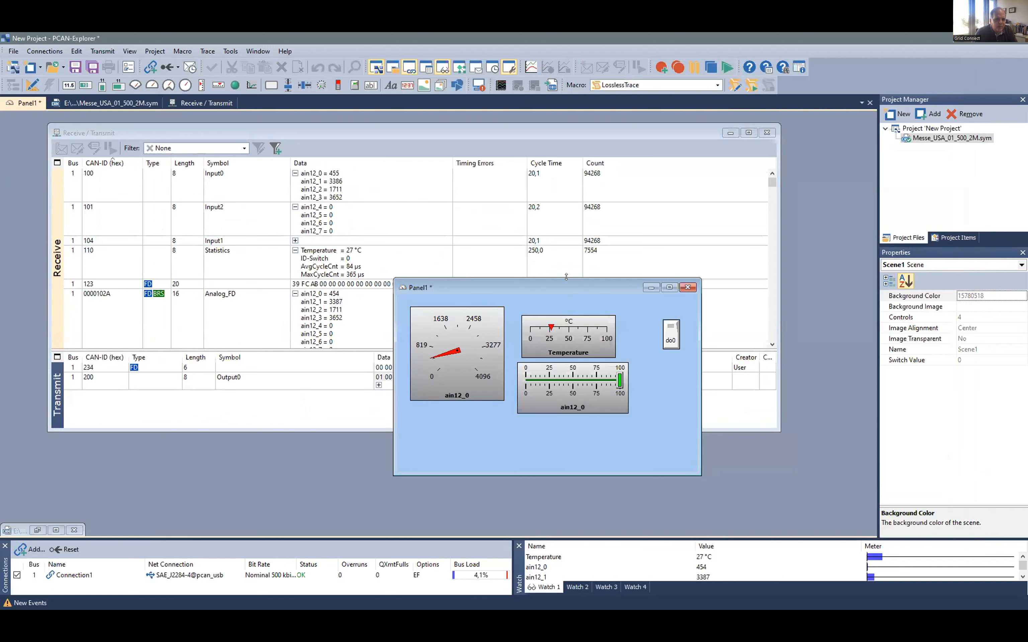
drag(562, 278, 563, 318)
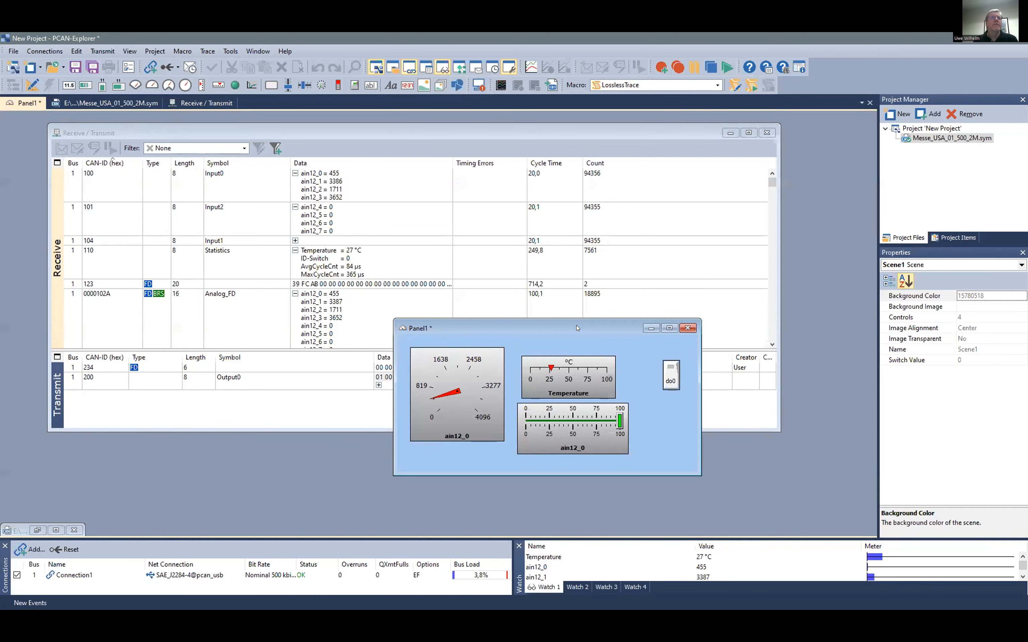
drag(577, 328, 475, 354)
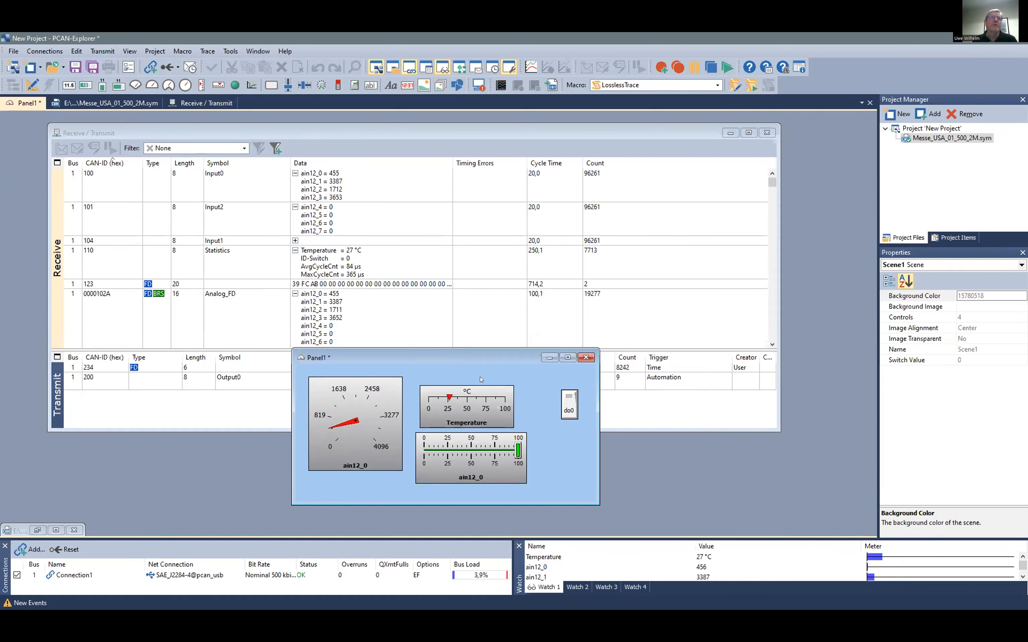
drag(488, 358, 498, 350)
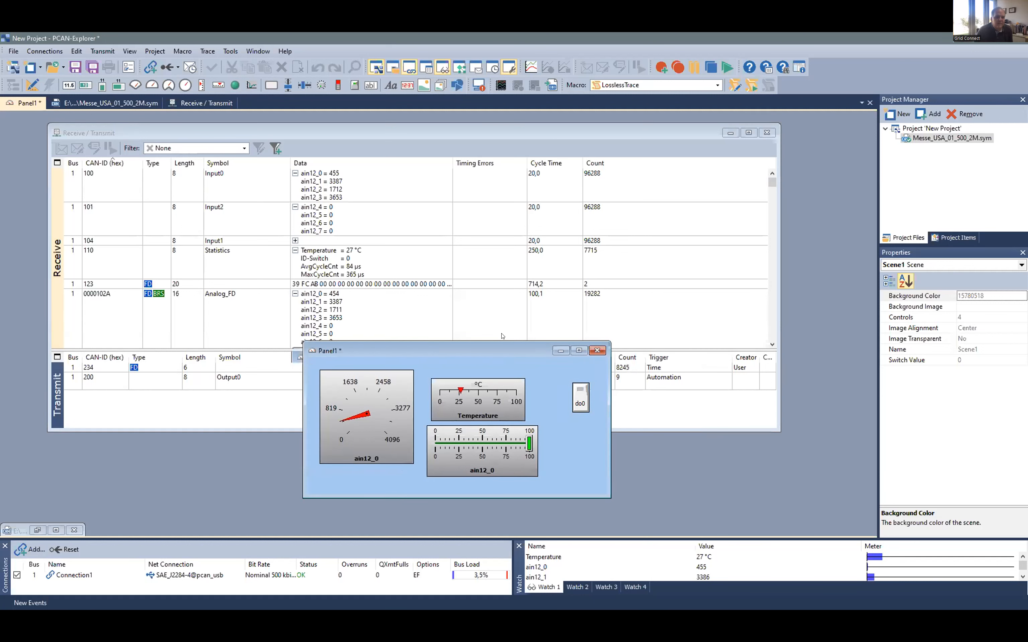
drag(502, 350, 502, 221)
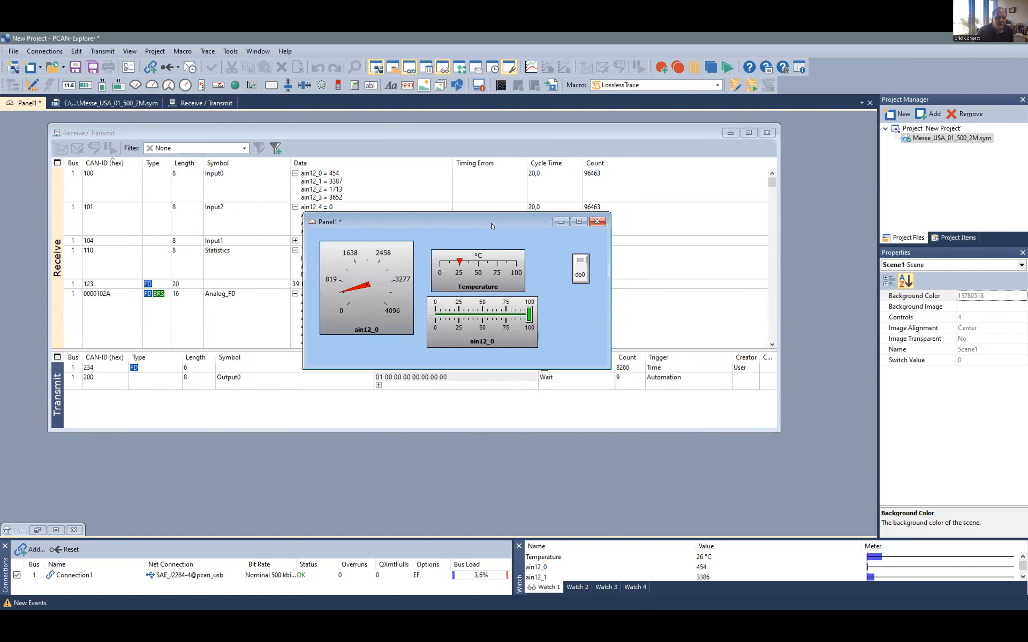
Switch to the PEAK-System website in the browser and open the PCAN-OBD-2 Viewer page from the PC Software products
key(alt+Tab)
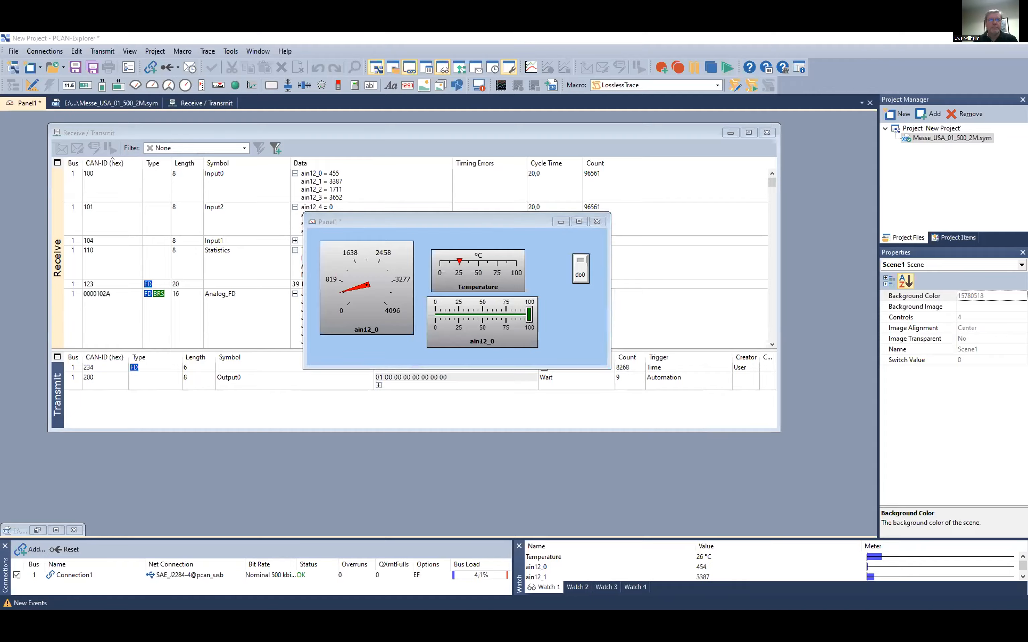
click(383, 122)
click(85, 226)
click(84, 259)
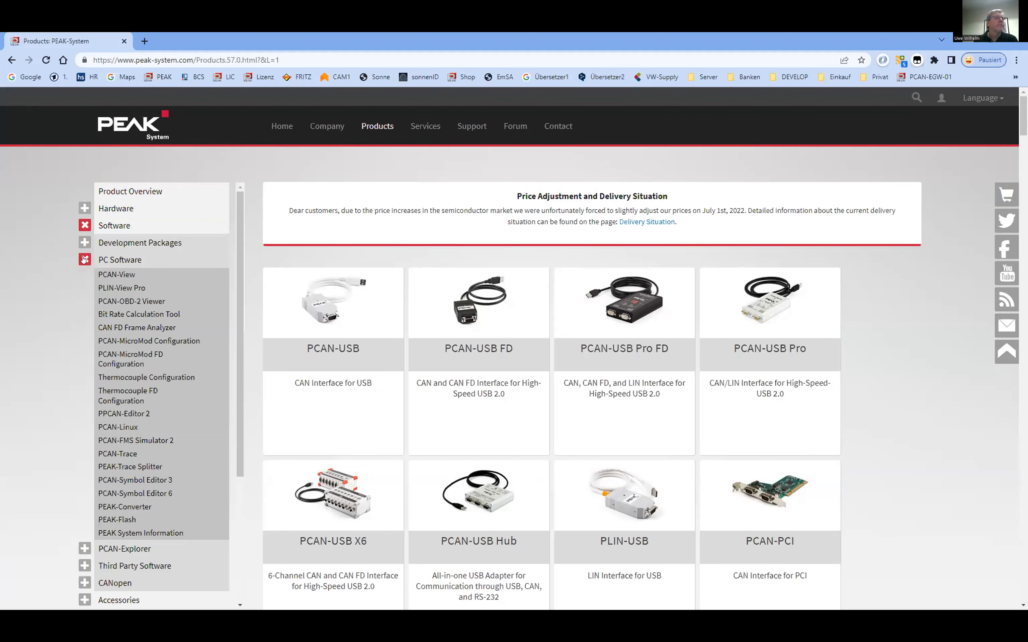
click(139, 301)
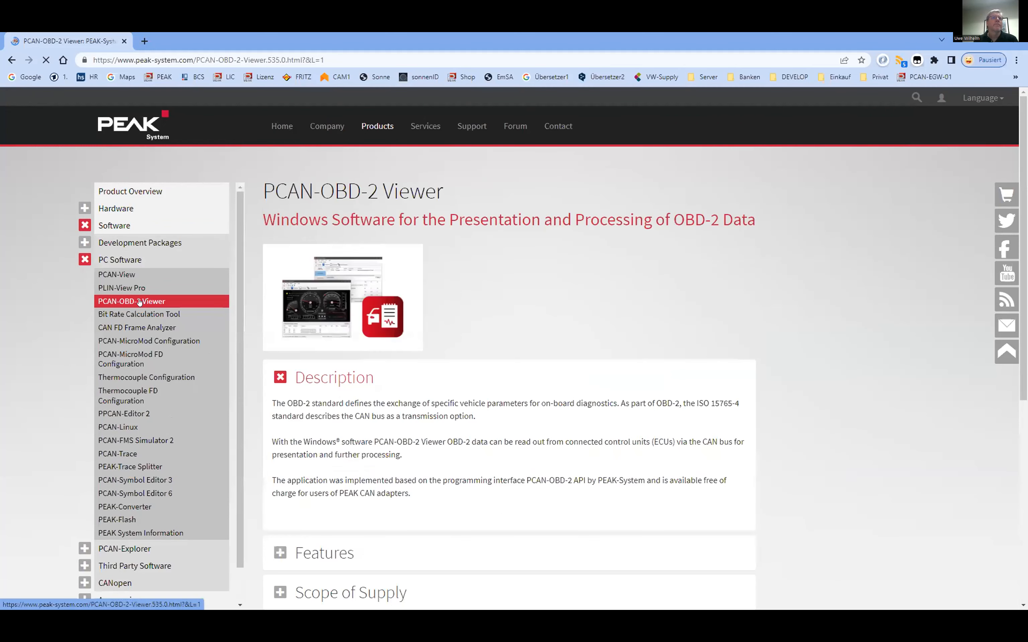
View the enlarged PCAN-OBD-2 Viewer product image and return to its product page
scroll(407, 296, down, 1)
click(328, 261)
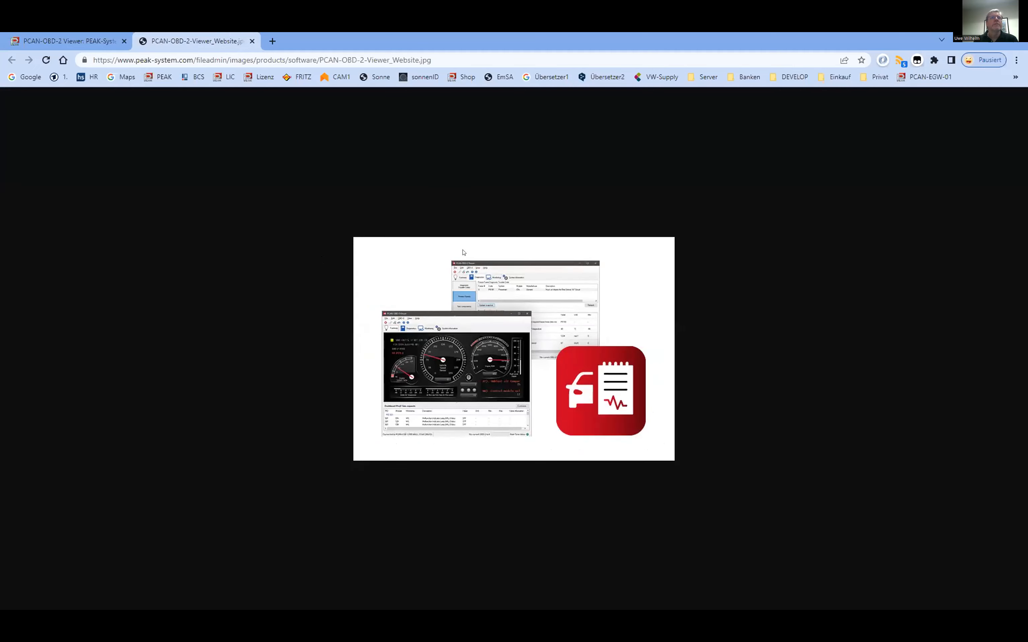
click(80, 38)
Expand the Features, Scope of Supply and Downloads sections of the PCAN-OBD-2 Viewer page, and return to PCAN-Explorer
scroll(415, 326, down, 4)
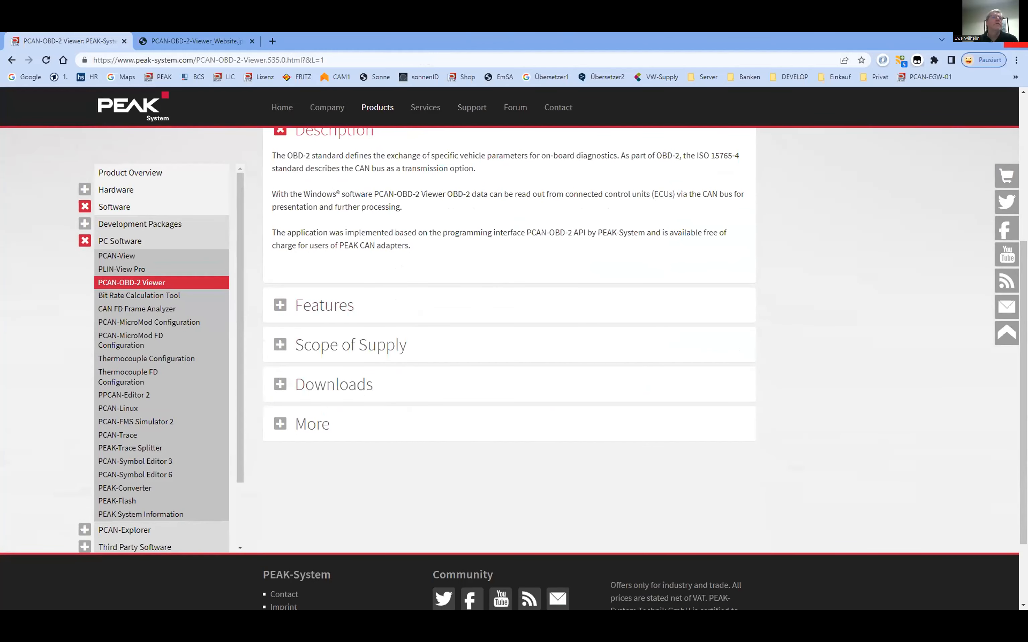
click(279, 307)
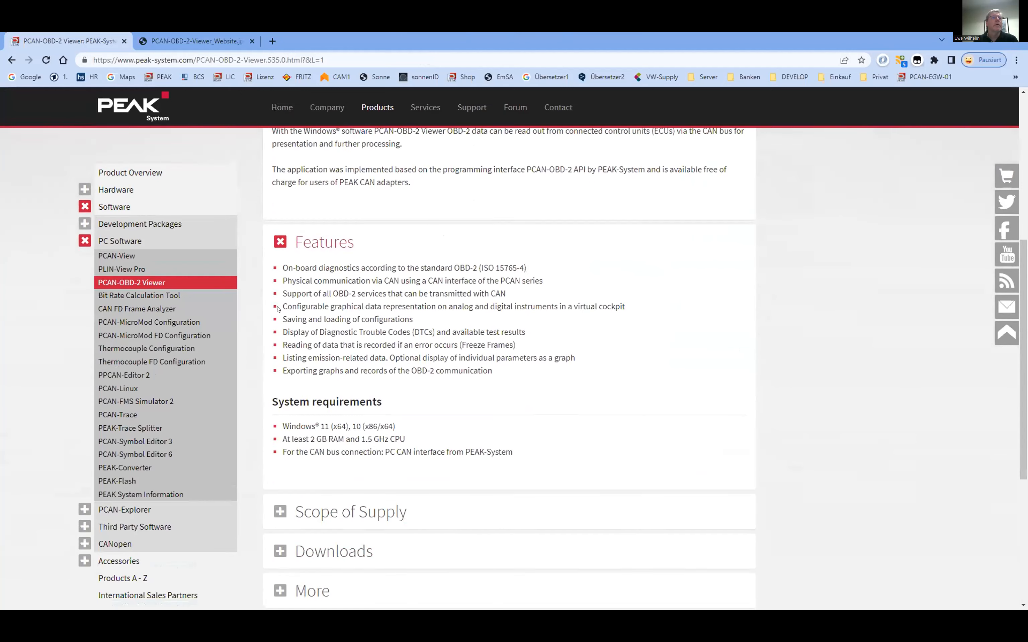
click(281, 470)
click(287, 346)
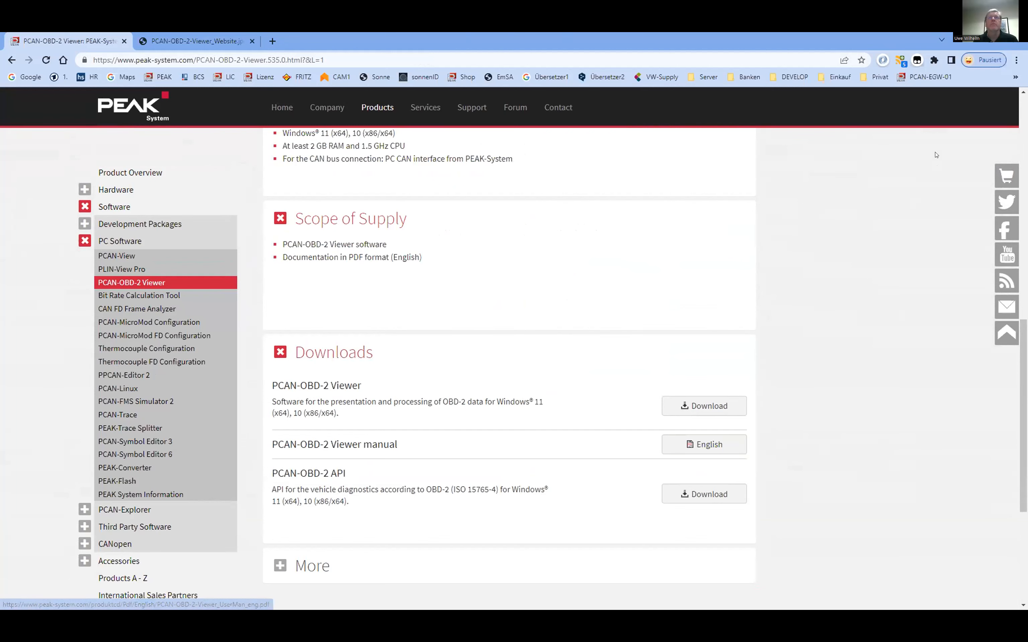
click(968, 43)
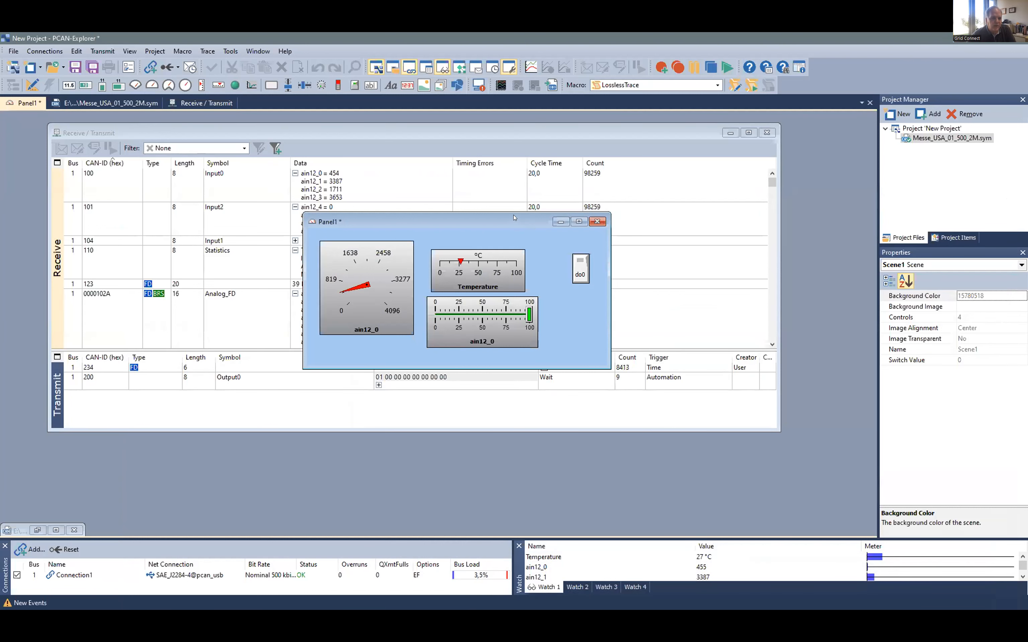
Move Panel1 clear of the received messages' data and record a short CAN trace in a new Tracer
drag(513, 218, 722, 352)
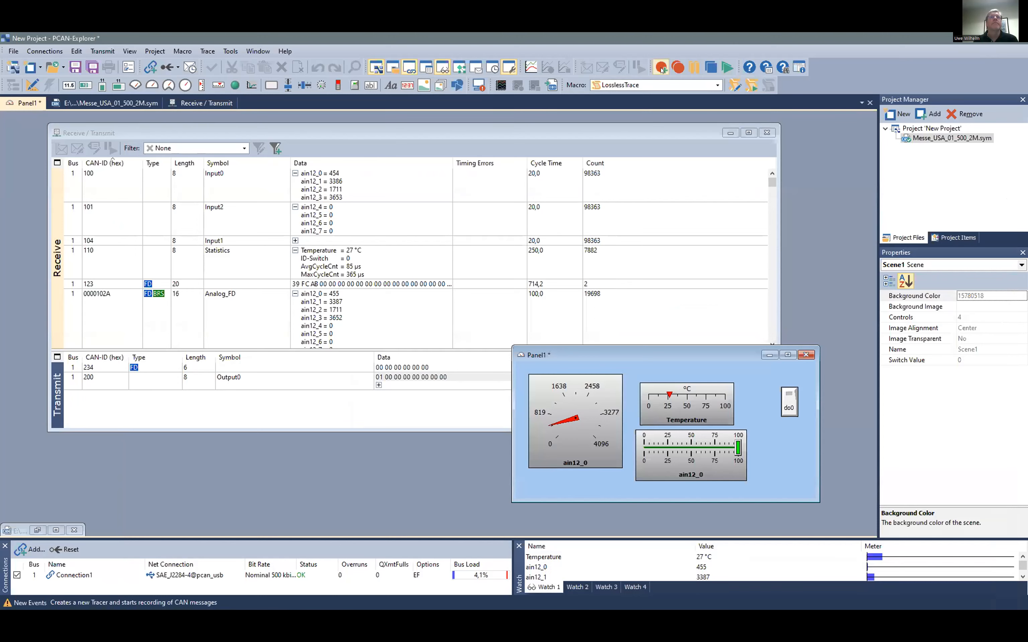
click(661, 68)
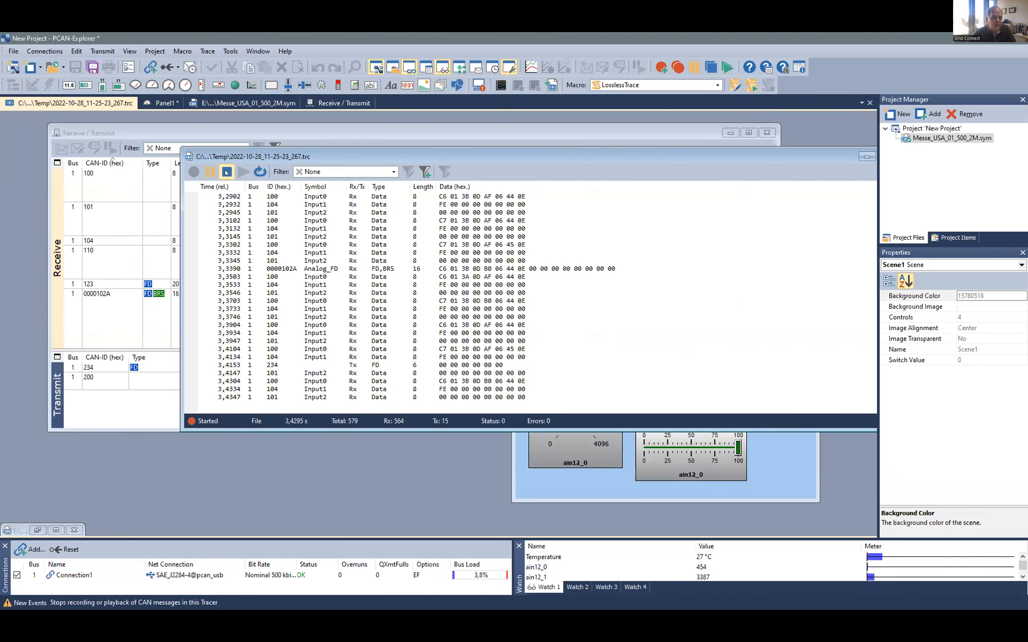
click(226, 171)
Add Filter2 to the trace with a standard 11-bit CAN-ID Range item from 123 to 123 on all buses
click(425, 171)
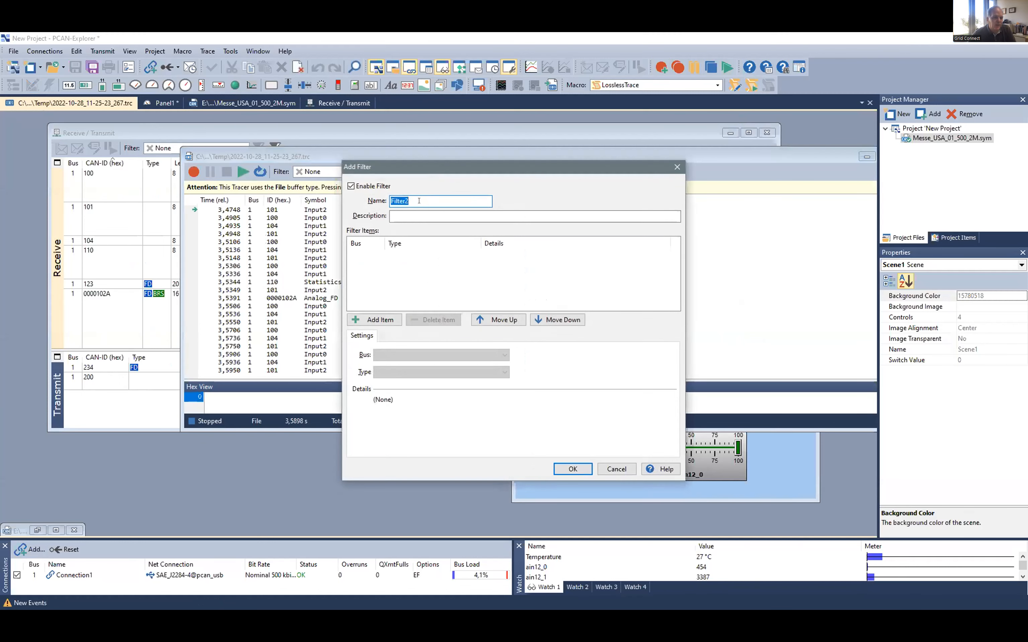
click(381, 320)
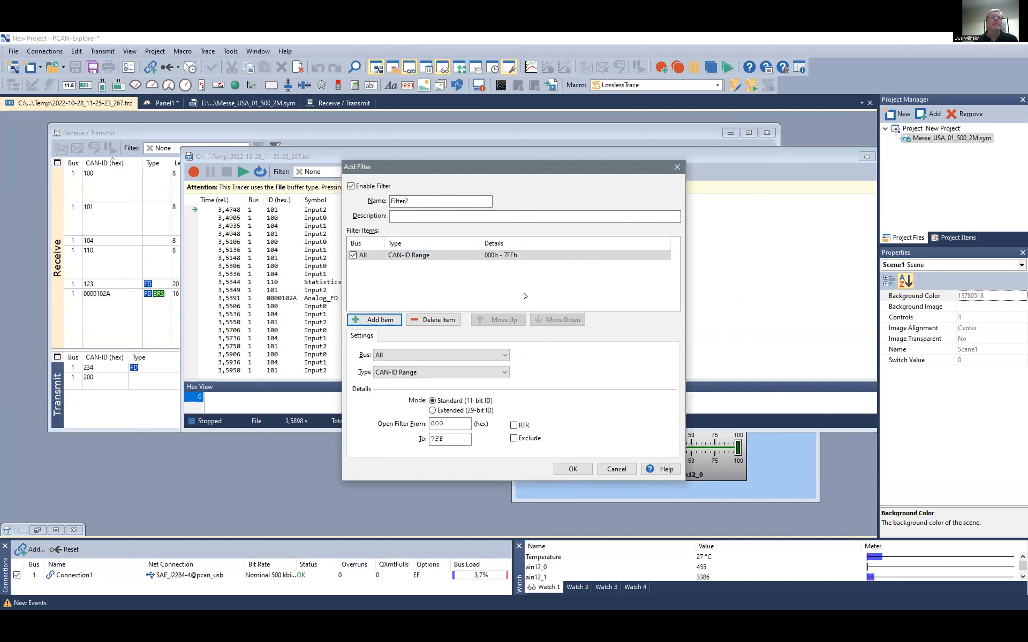
click(424, 255)
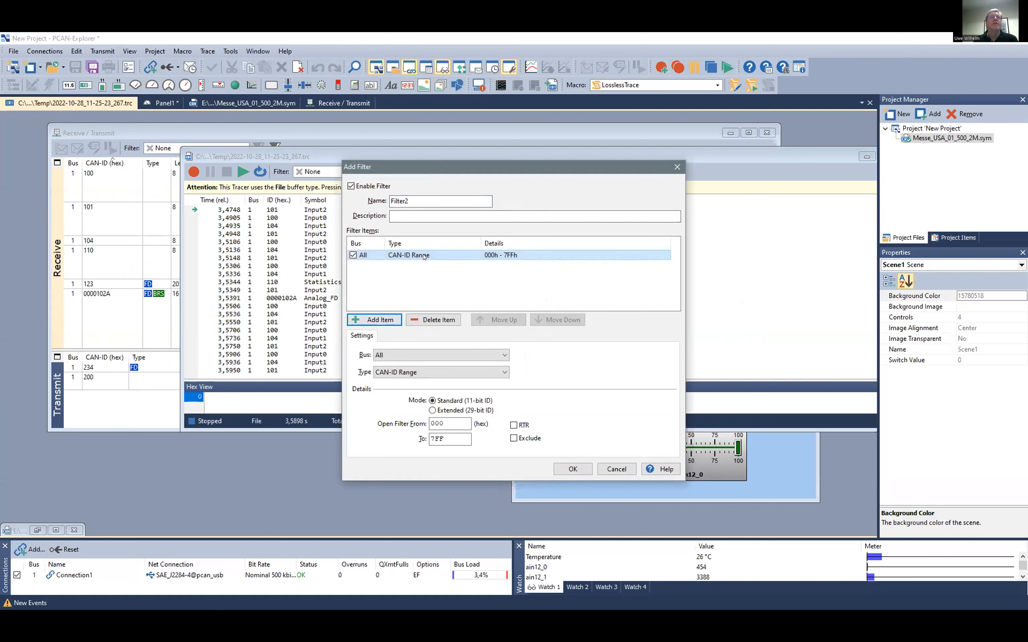
double_click(441, 424)
text(123)
key(Tab)
text(123)
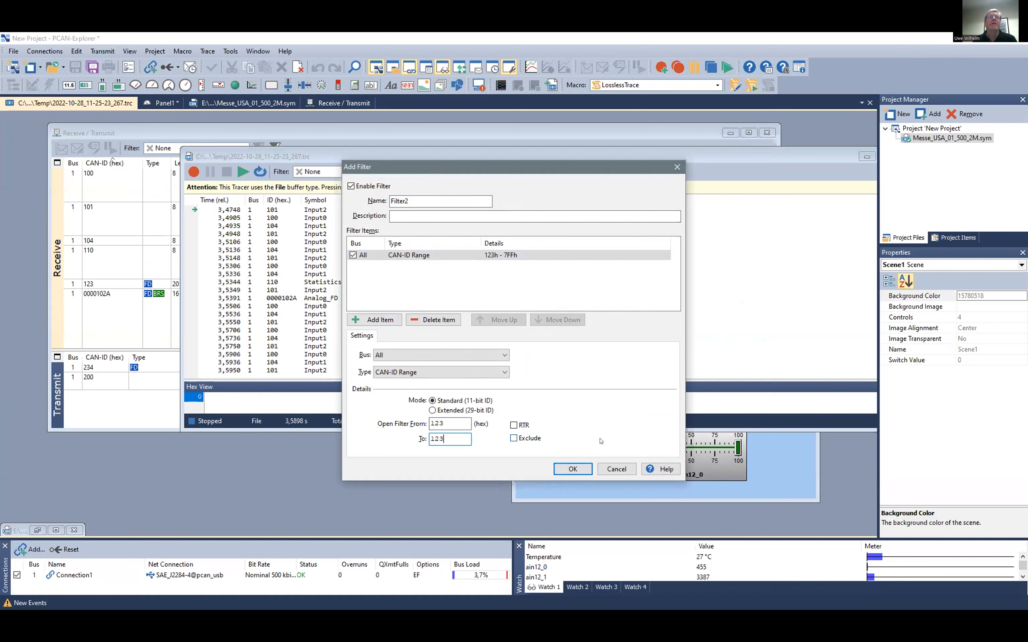
click(576, 468)
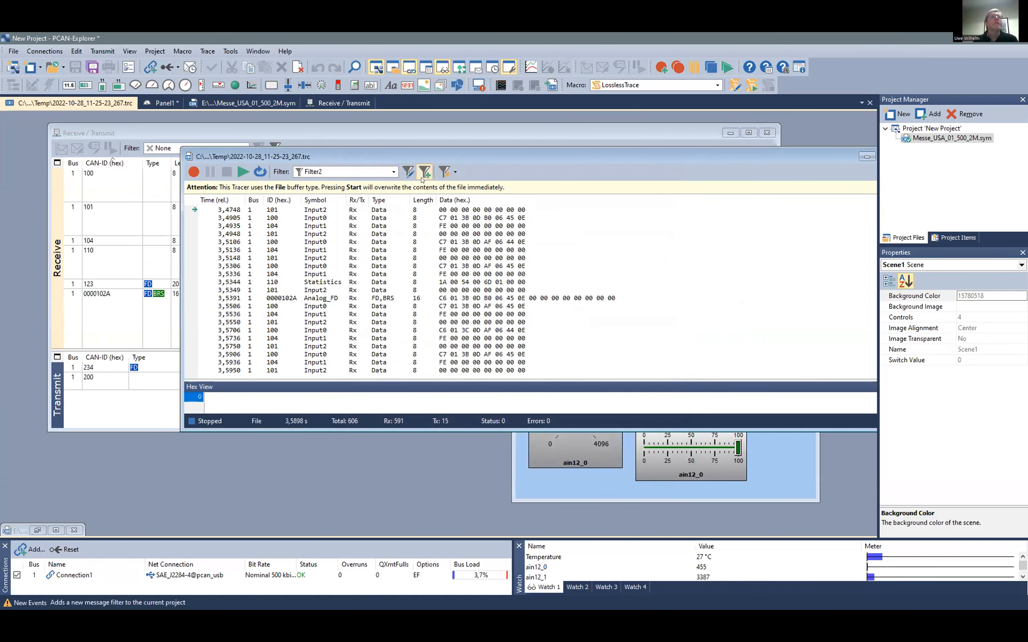
Generate a filtered copy of the trace with Filter2, close it, and check the original trace's filter choices
click(444, 171)
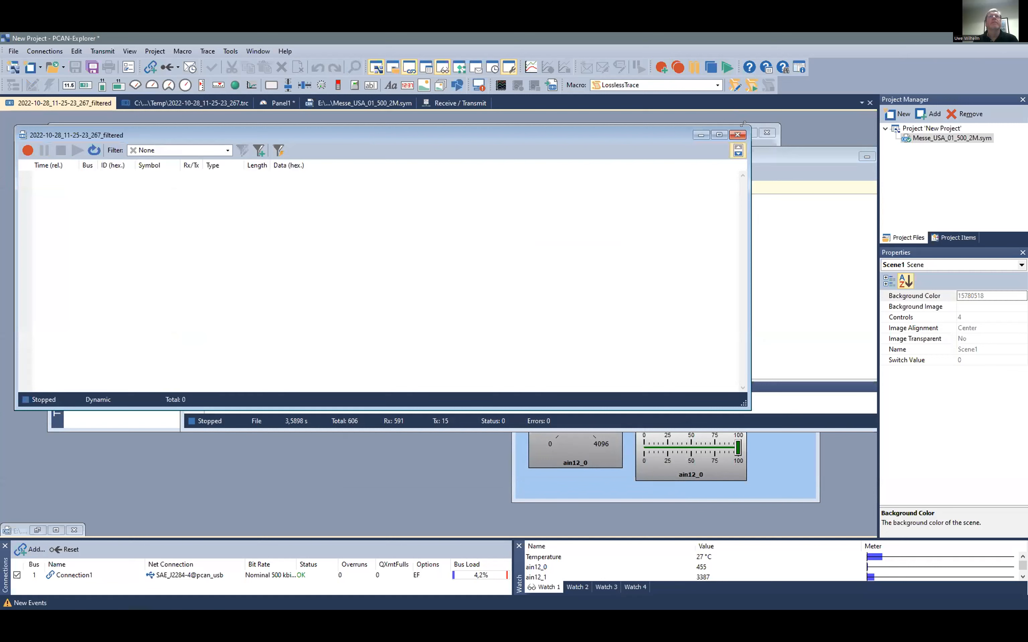
click(738, 134)
click(395, 172)
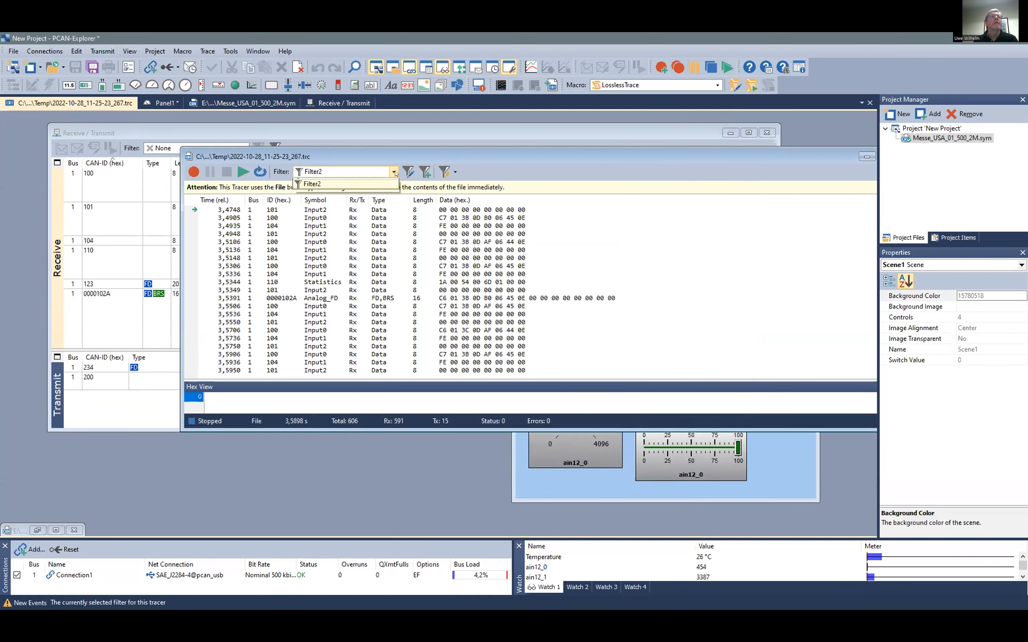
click(395, 171)
Open Filter2 for editing, look through the available filter item types, and leave without changes
click(408, 171)
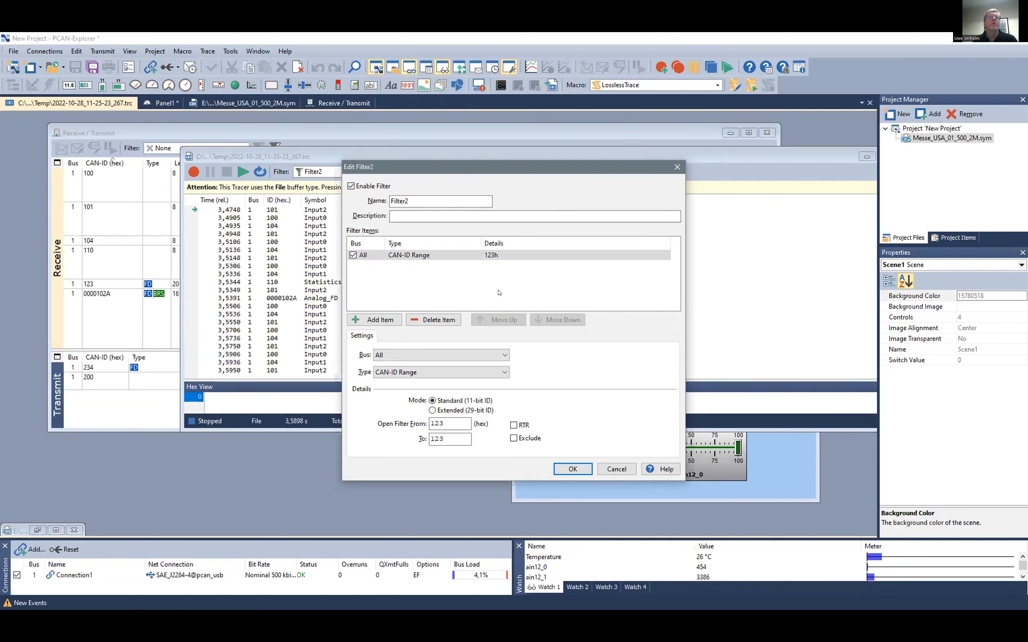
click(490, 371)
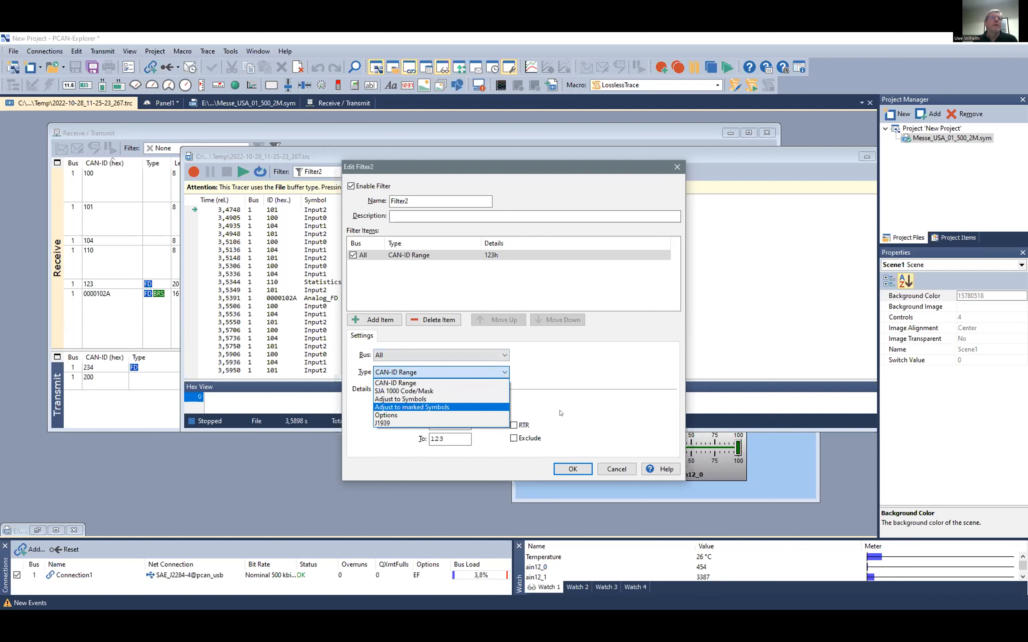
click(612, 396)
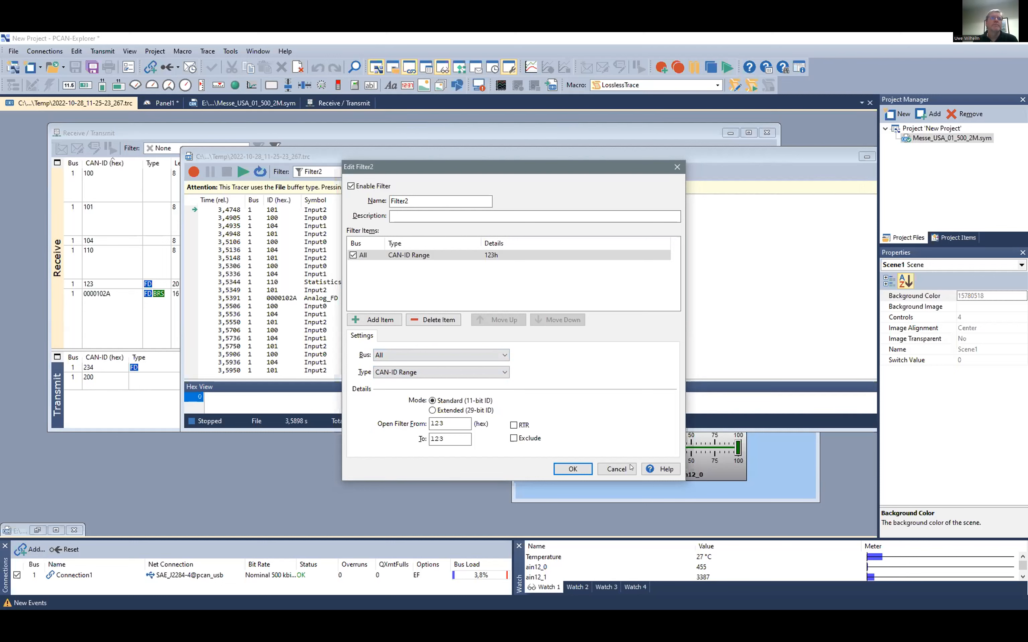
click(620, 467)
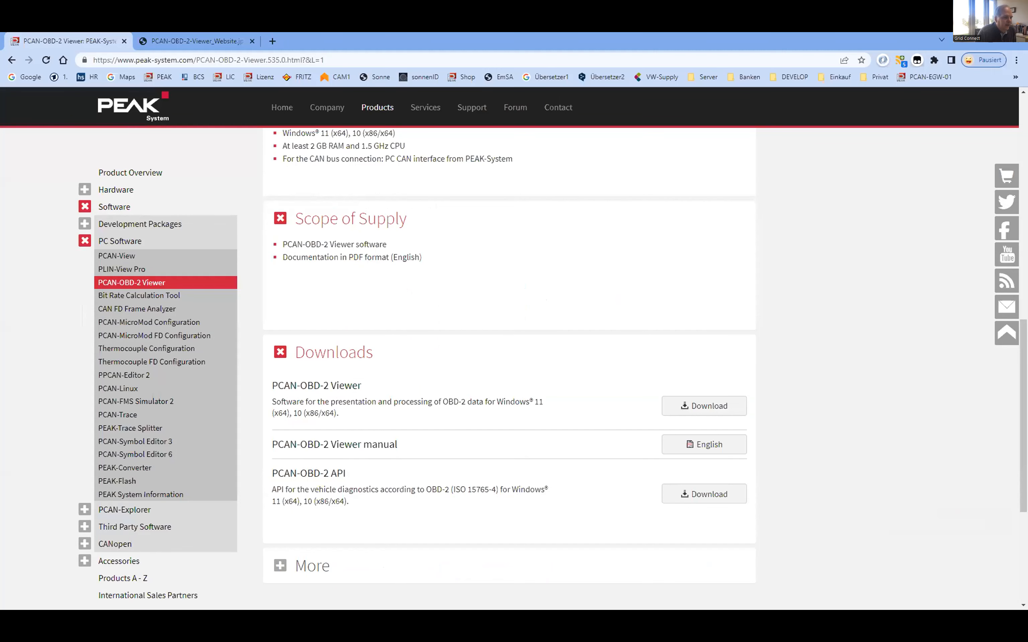
Switch to the PEAK-System website and open the CANopen Magic page from the CANopen software products
click(84, 241)
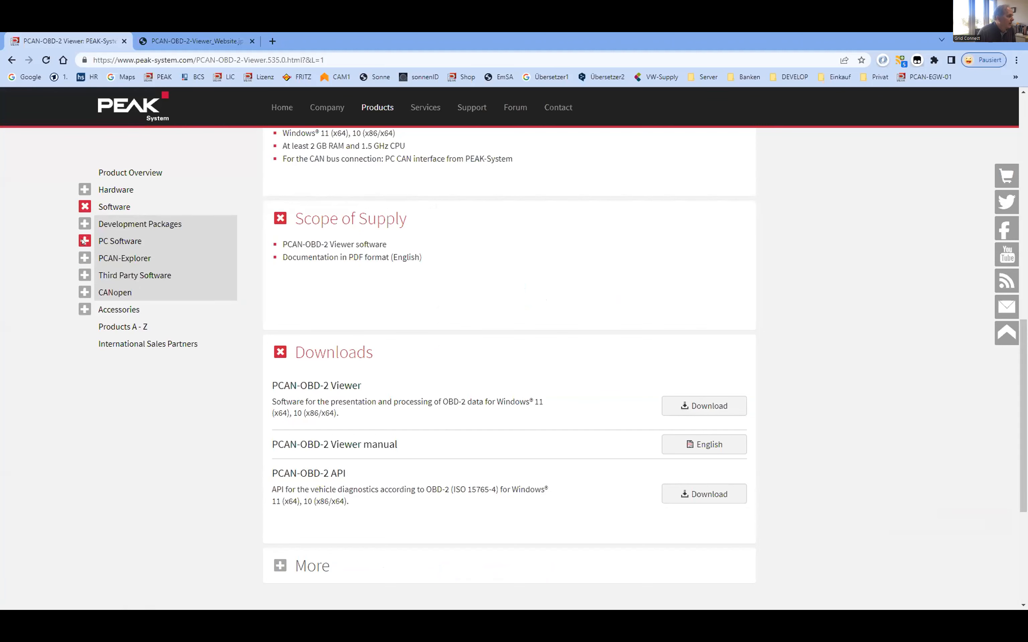
click(85, 293)
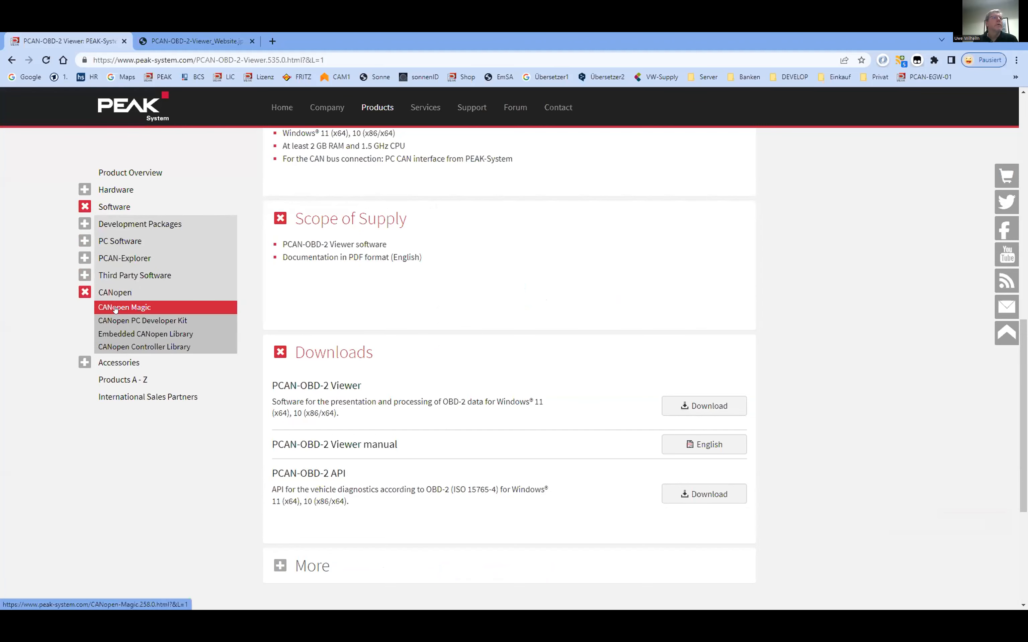
click(115, 308)
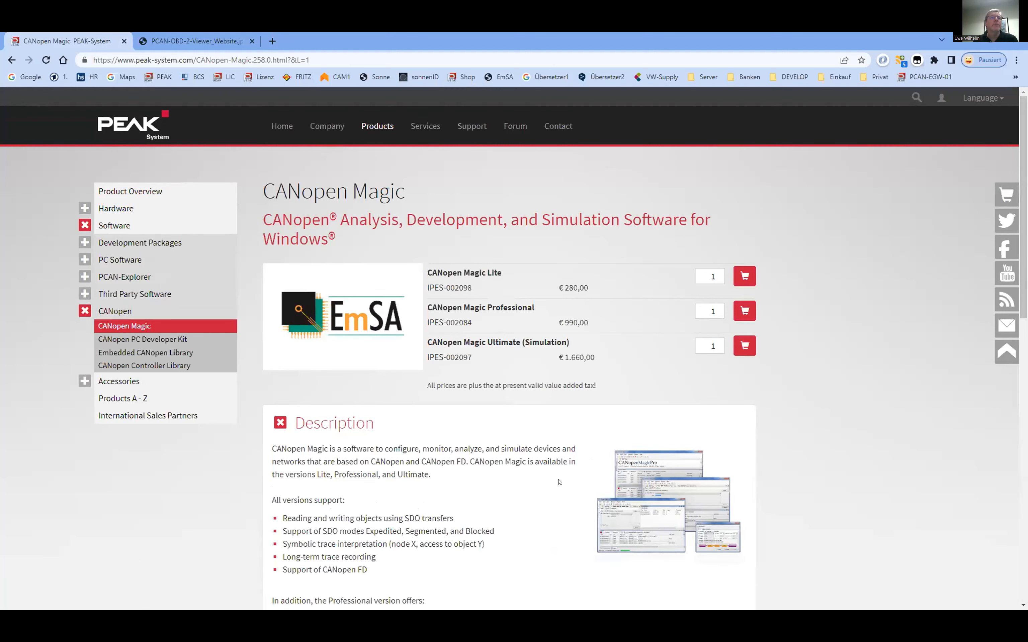
scroll(559, 481, down, 1)
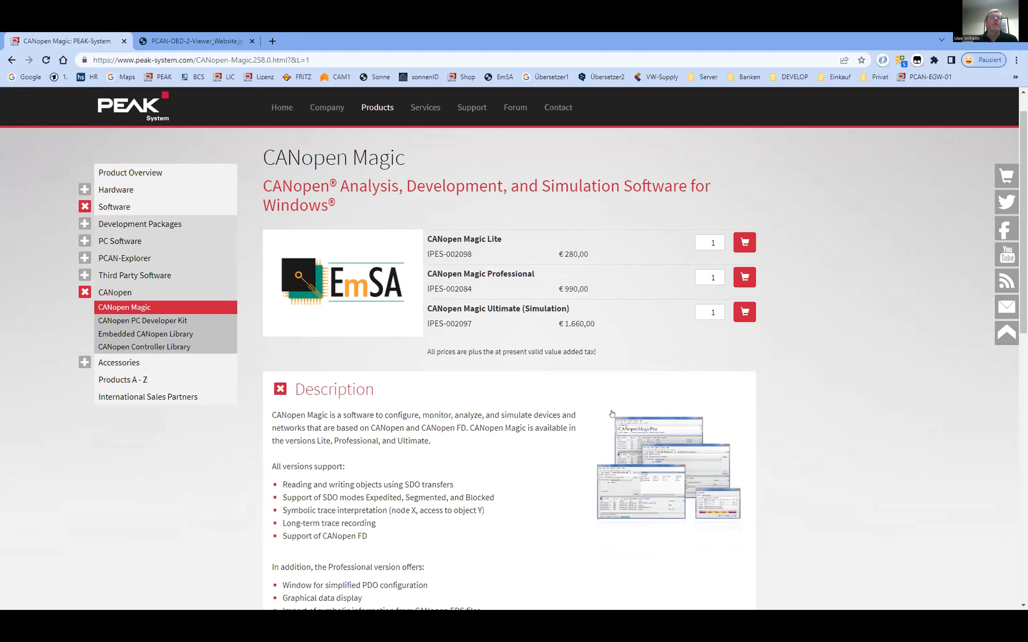
View the enlarged CANopen Magic screenshots, close both image pages, and return to PCAN-Explorer
click(662, 471)
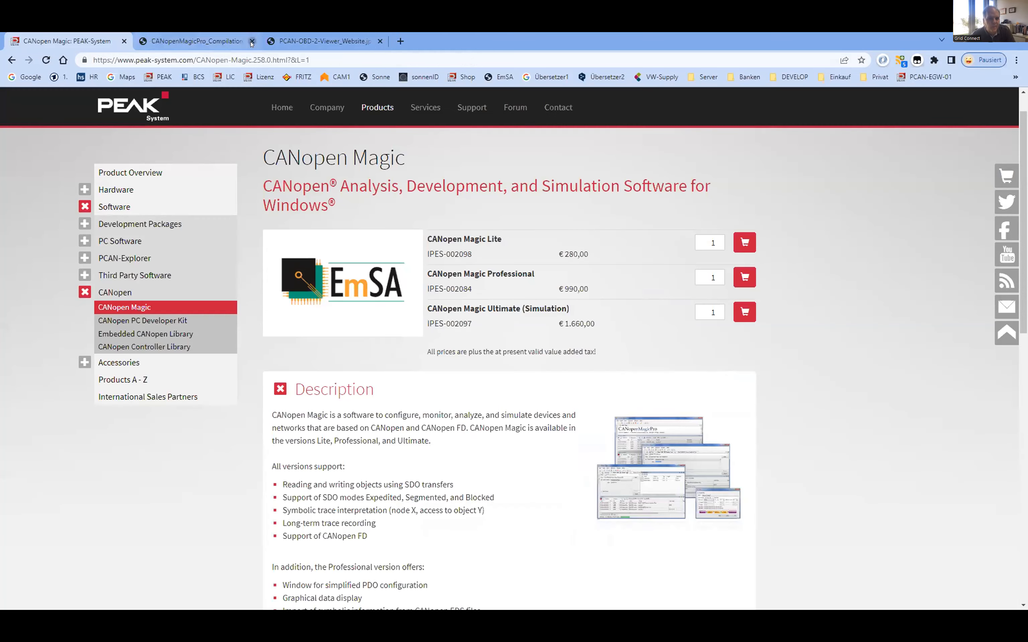
click(253, 42)
click(252, 41)
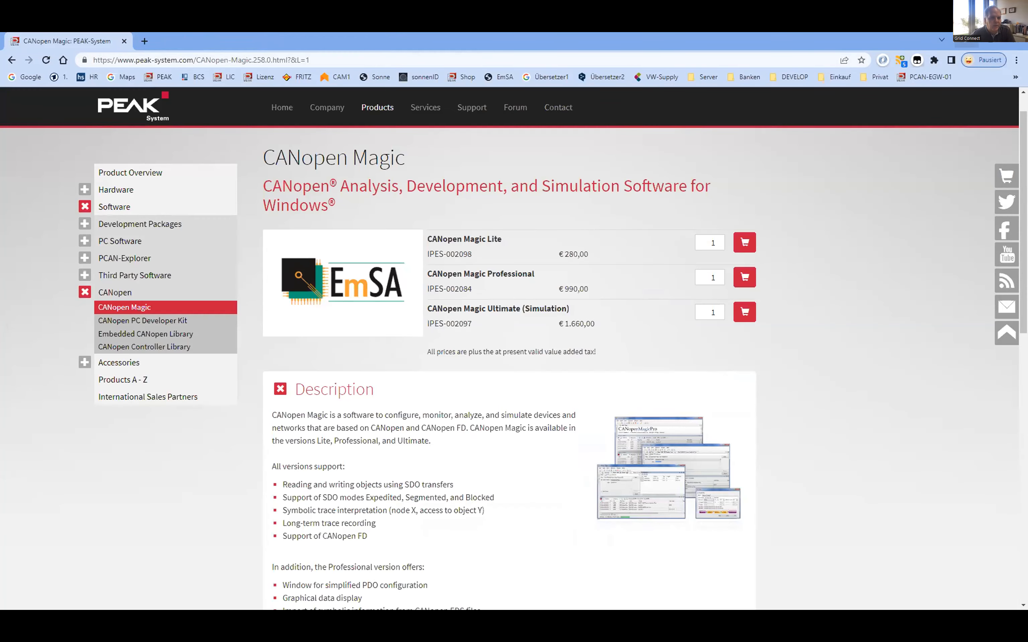
click(970, 46)
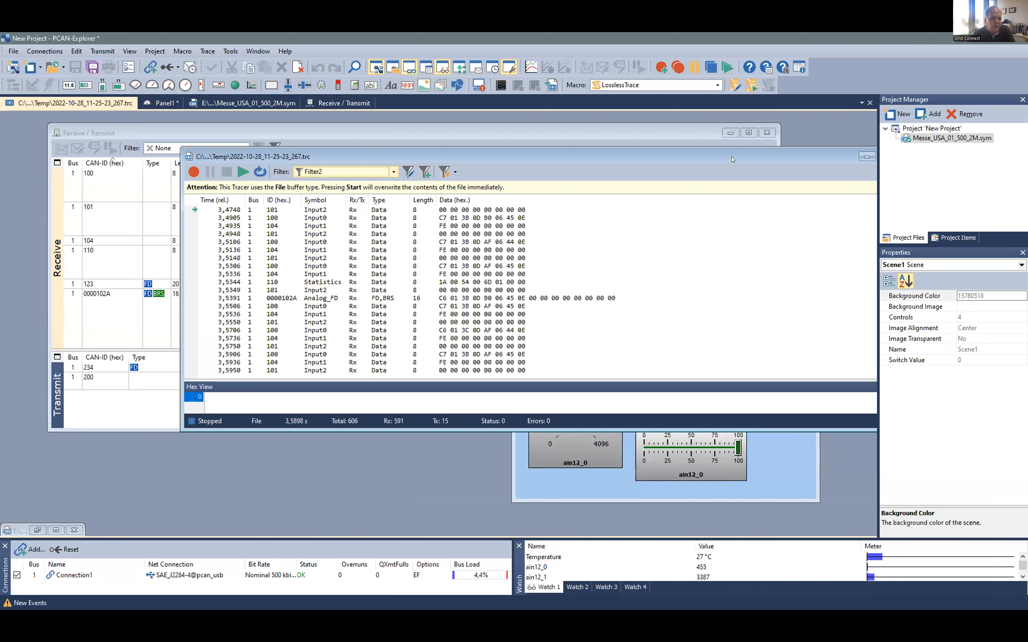
Resize the trace window narrower and taller, and position it over the Receive/Transmit window with its full controls visible
drag(792, 161, 704, 161)
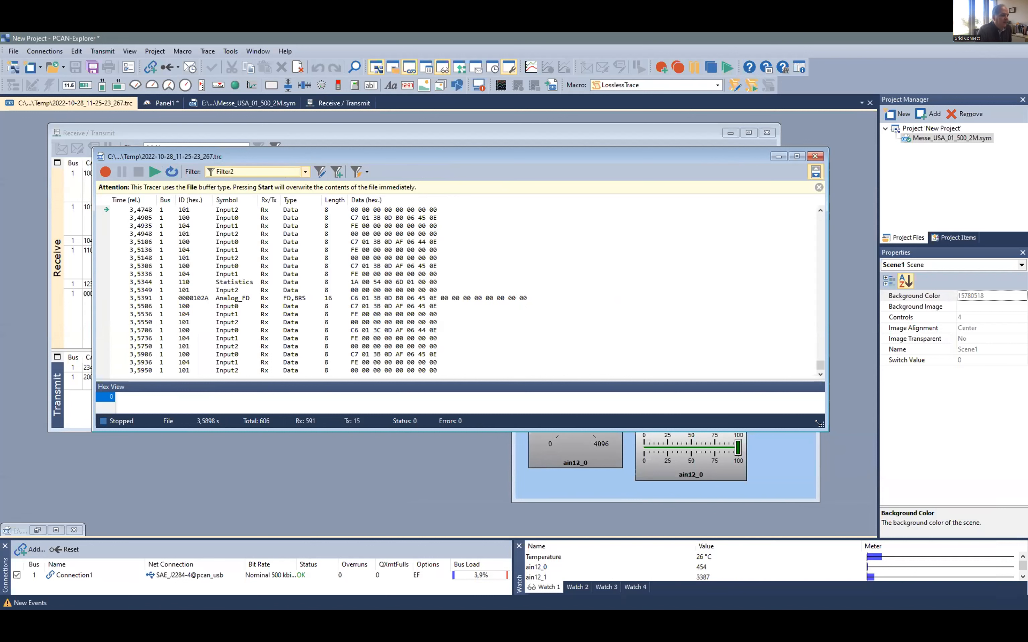
drag(819, 423, 583, 481)
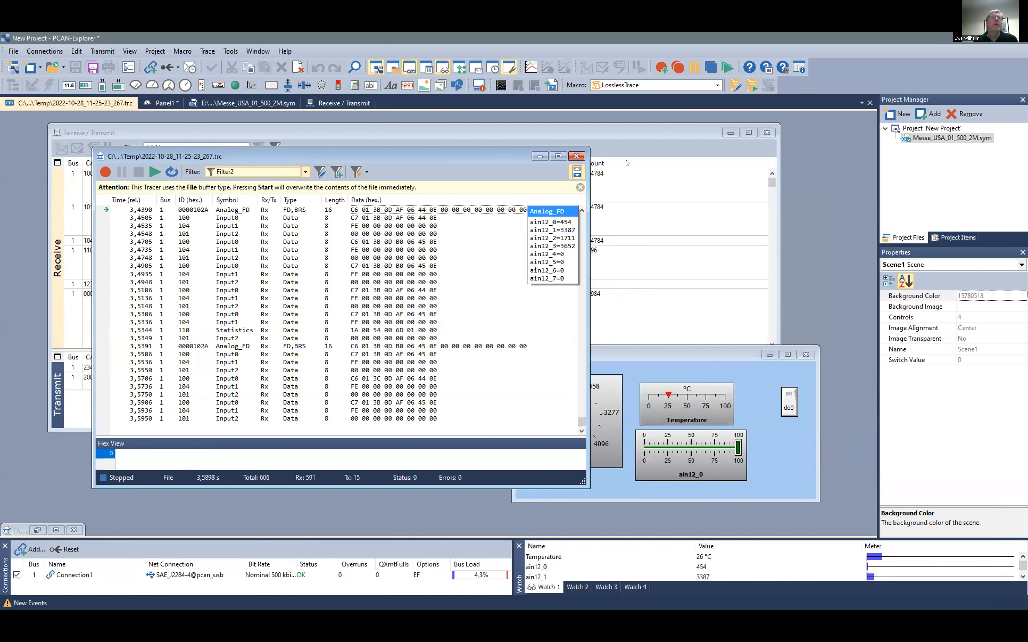
drag(440, 157, 618, 162)
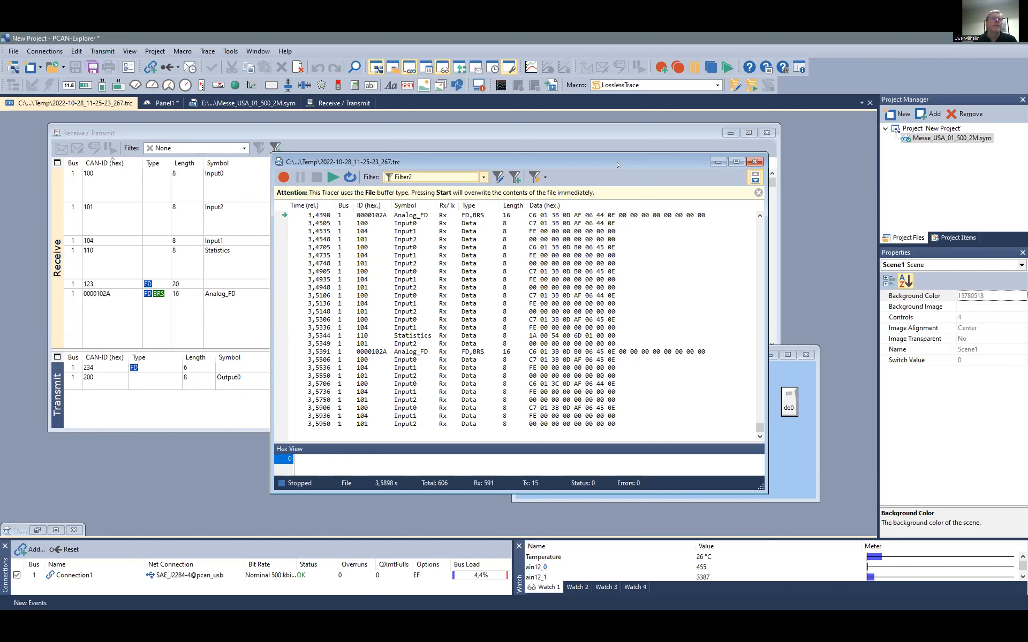
mouse_move(591, 232)
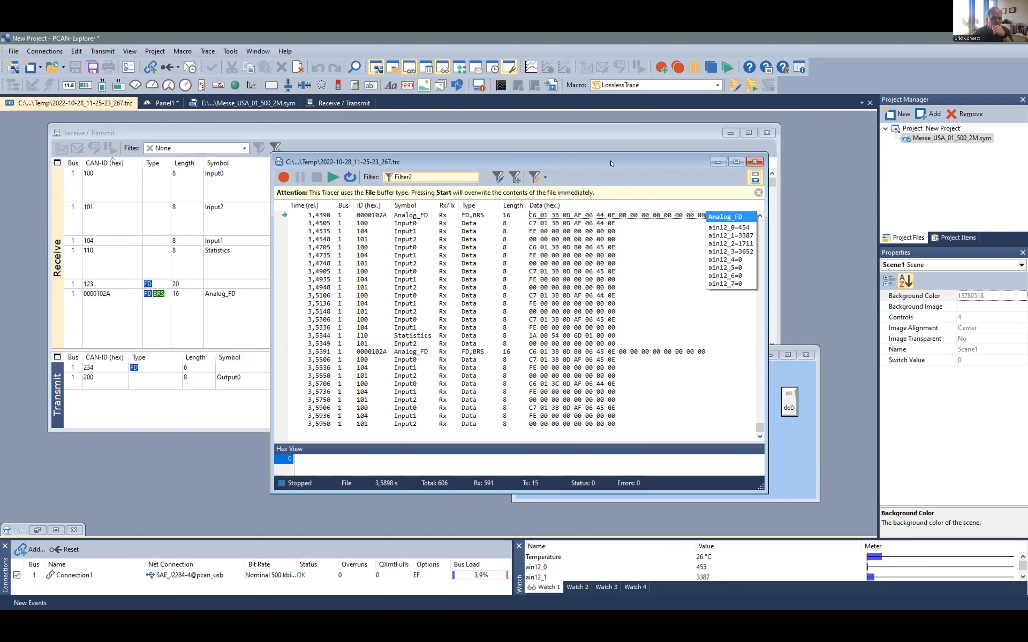
drag(610, 164, 523, 149)
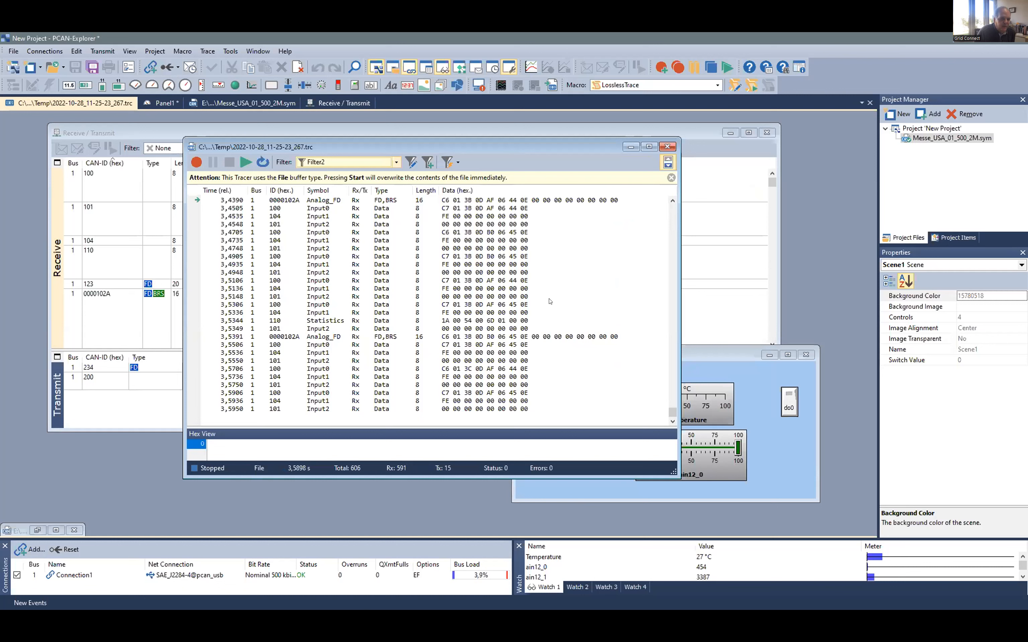
Close the current project without saving, and open the Messe_Template project with its Panel4.ipf instrument panel
click(13, 51)
click(45, 135)
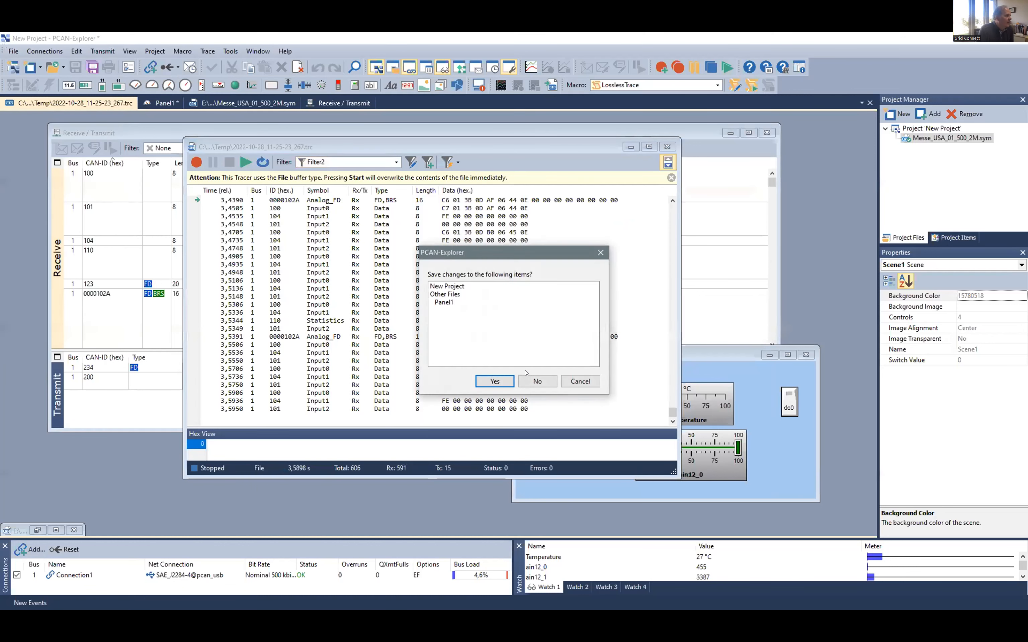
click(535, 380)
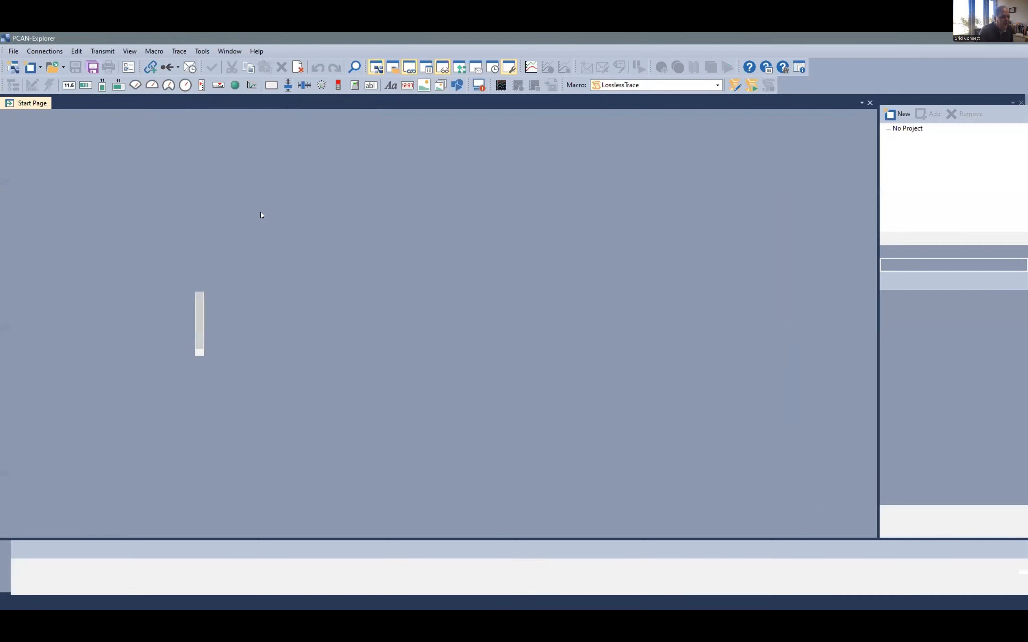
click(253, 249)
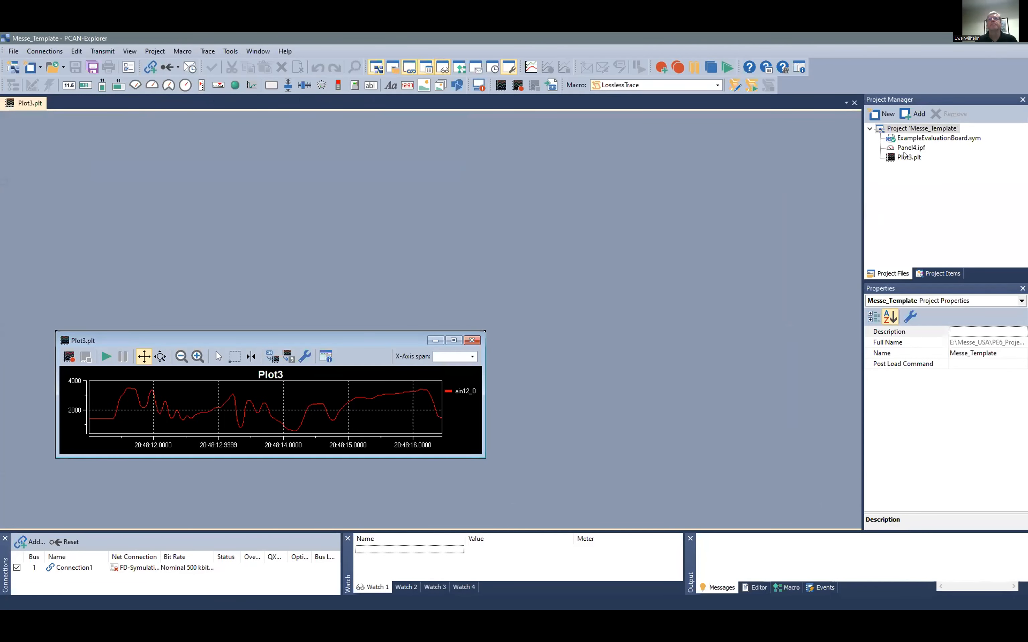
double_click(905, 148)
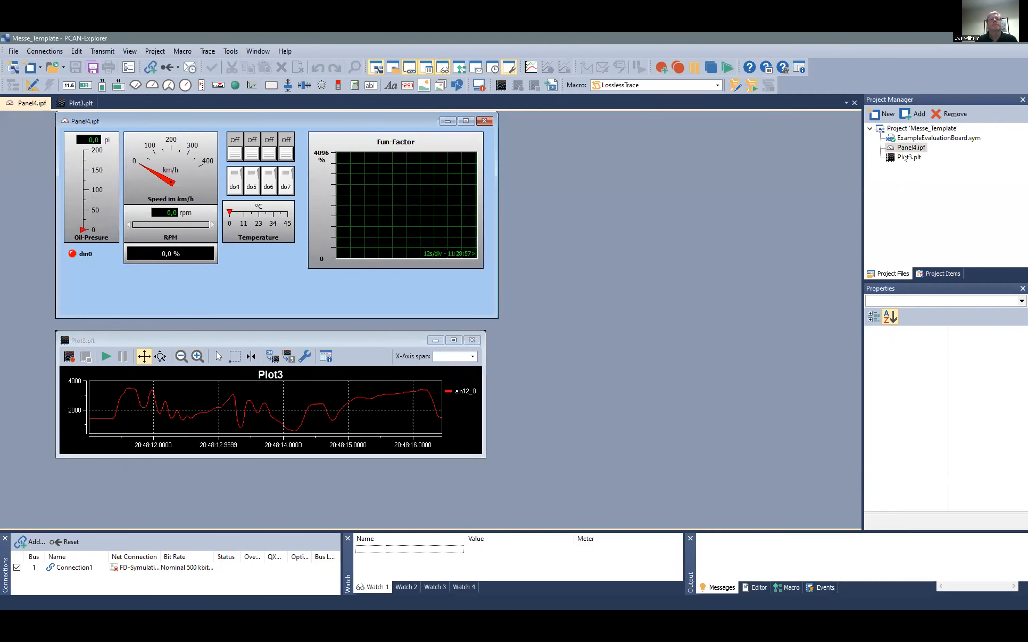
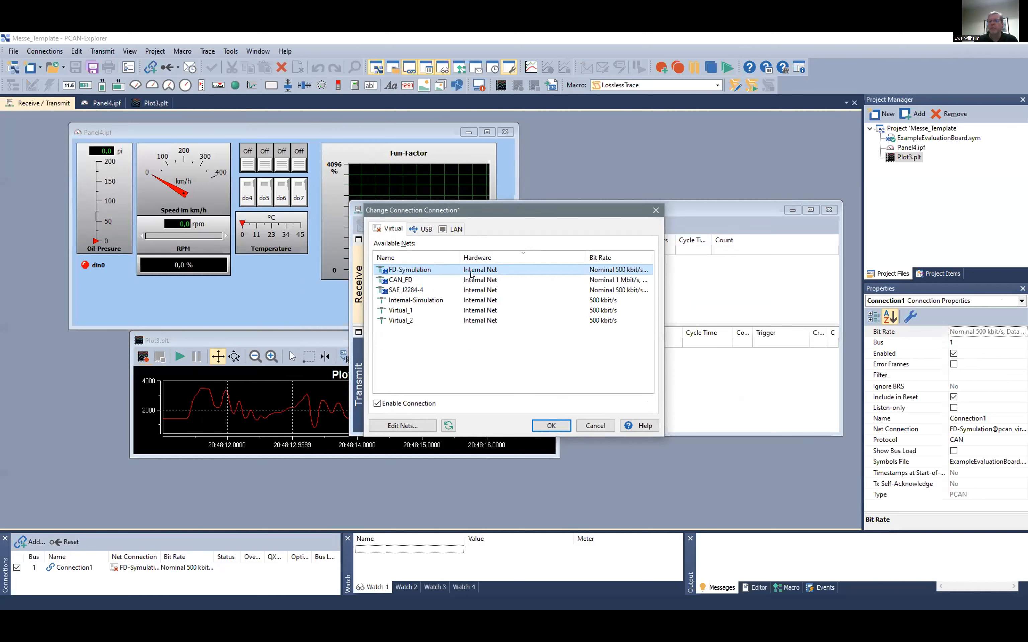
Assign Connection1 to the SAE_J2284-4 net, first the virtual one and finally the one on the PCAN-USB FD hardware
click(398, 288)
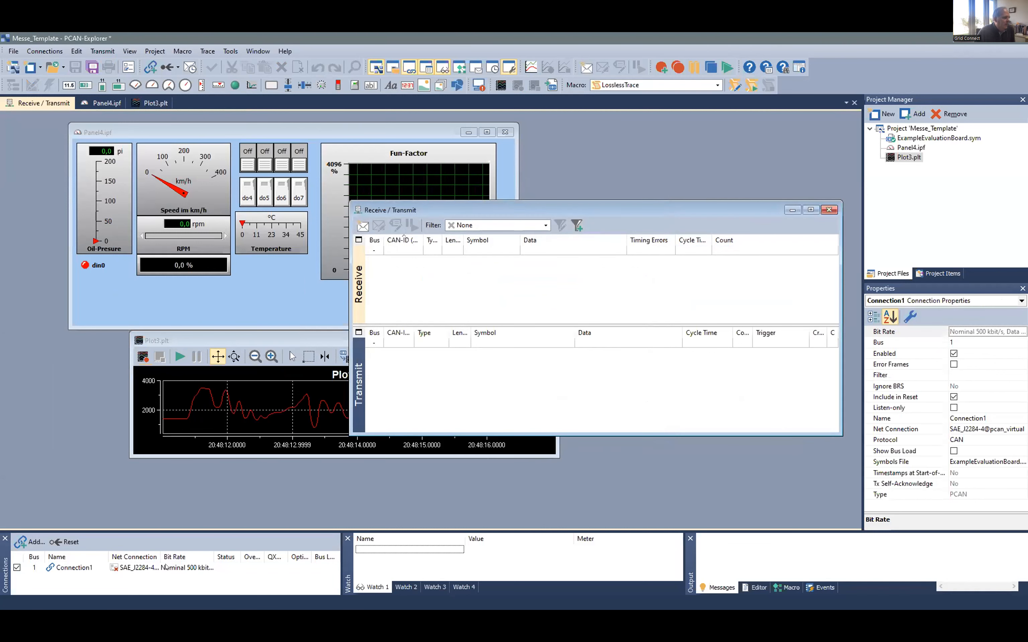
click(166, 568)
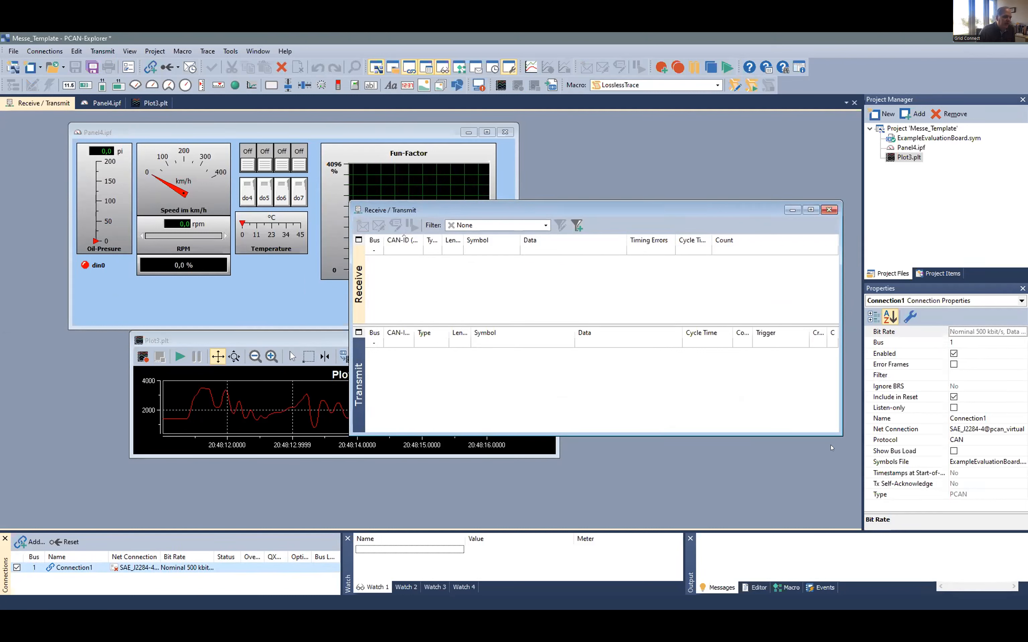
click(576, 210)
drag(575, 210, 518, 168)
double_click(75, 568)
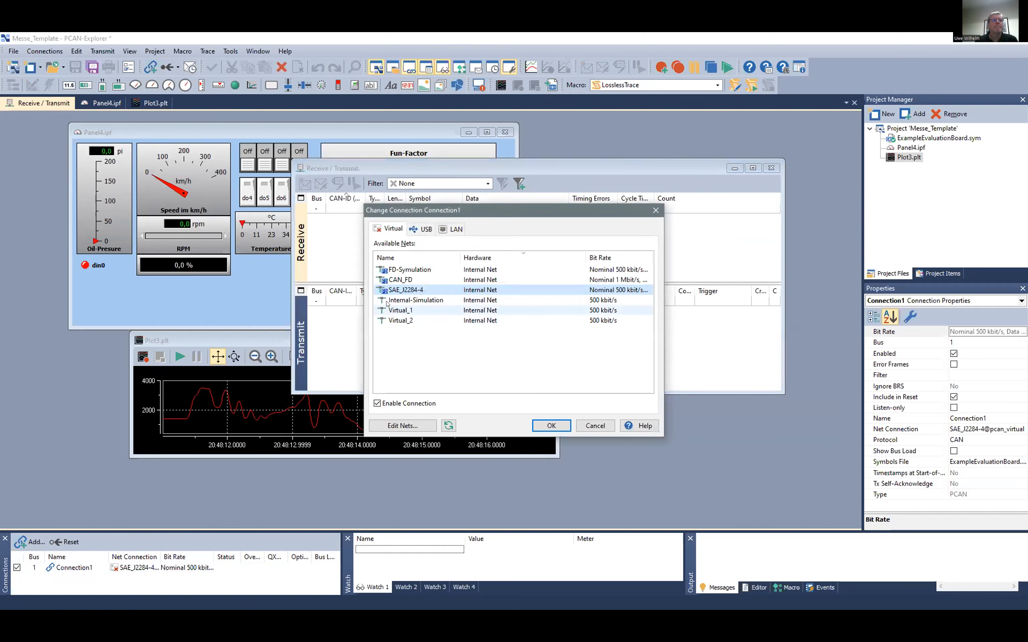
click(423, 230)
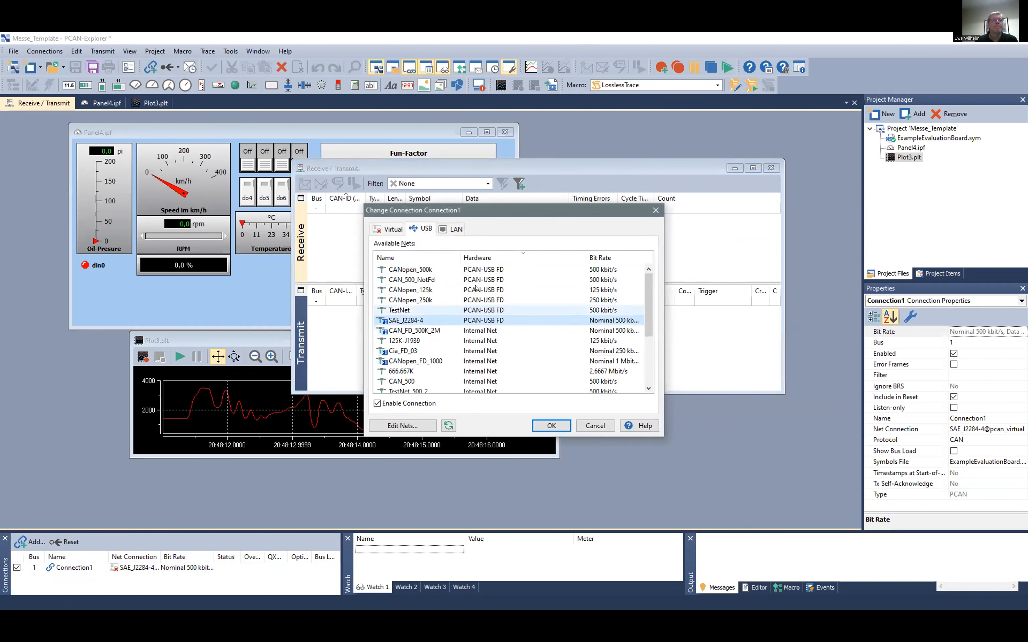
double_click(396, 318)
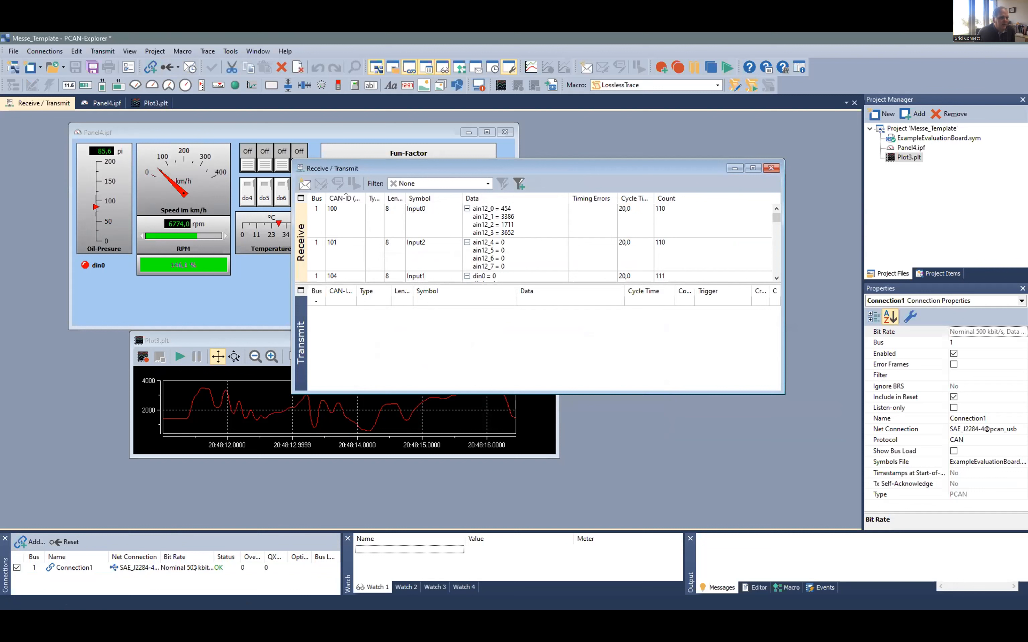
Enlarge the receive list within the Receive/Transmit window, leaving a small transmit list, and move the window clear of the instrument panel
drag(542, 167, 613, 276)
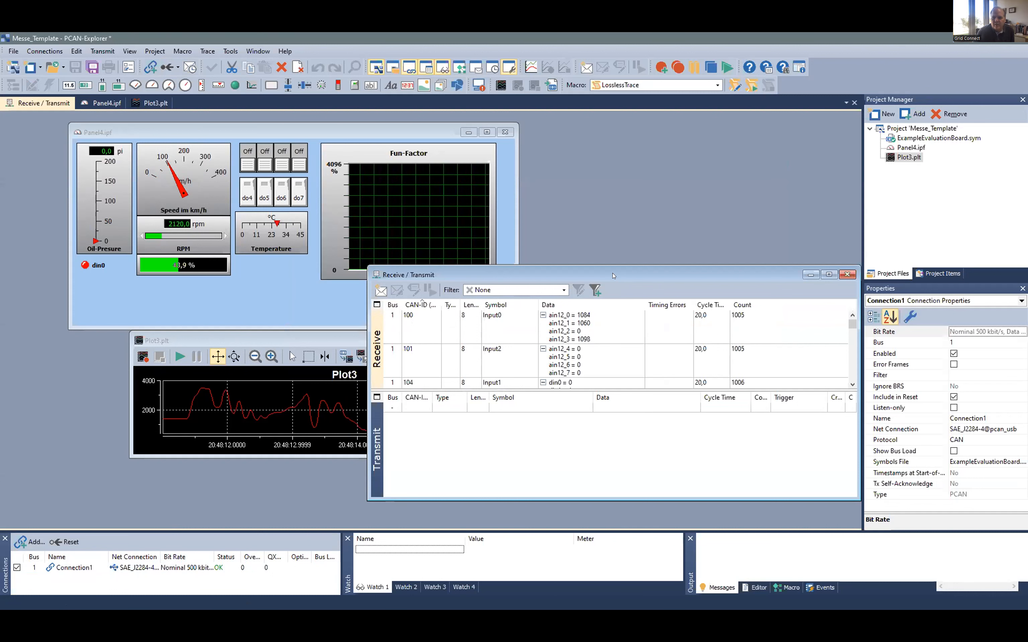
drag(613, 276, 471, 191)
drag(492, 302, 484, 404)
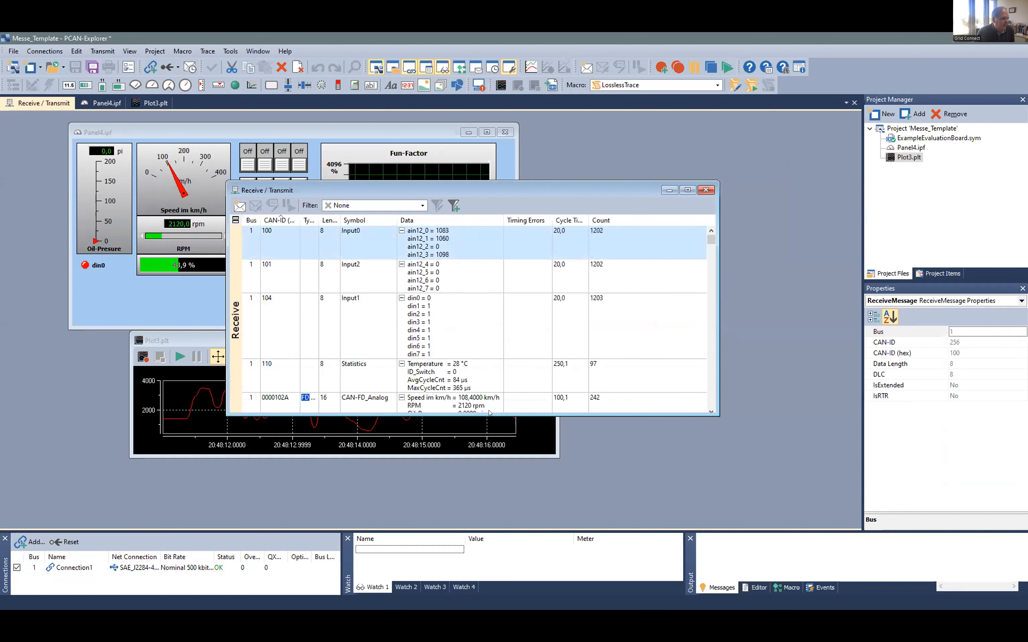
click(235, 220)
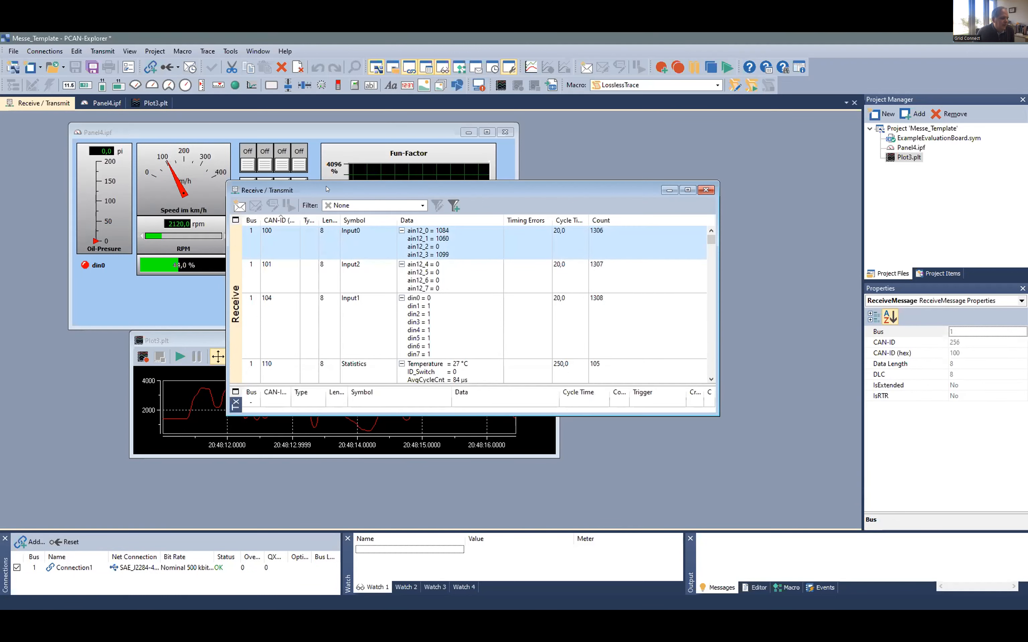
drag(432, 190, 642, 268)
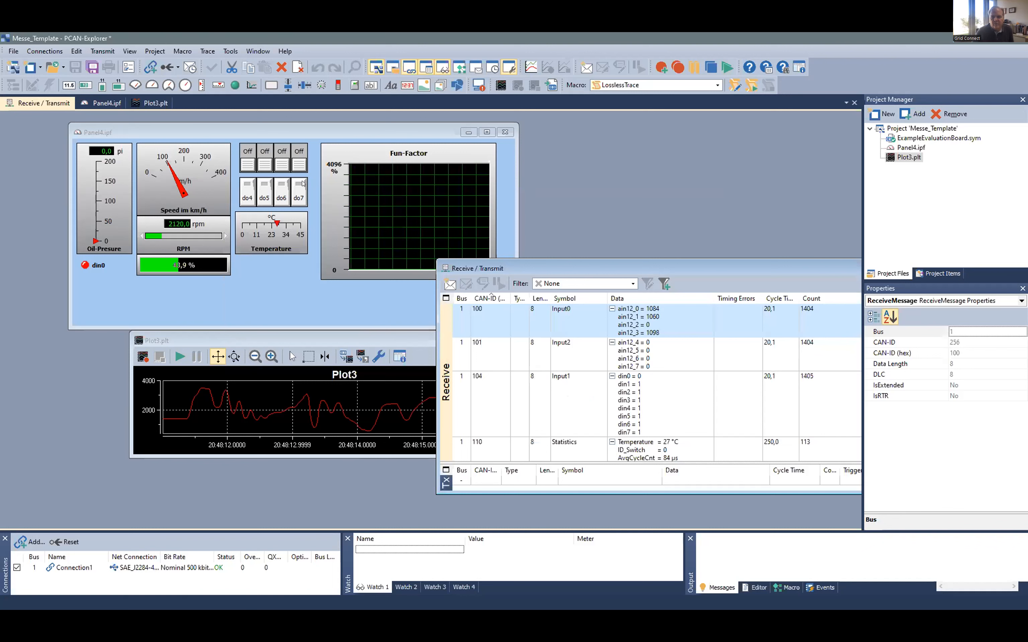
Switch on the do1, do5 and do7 outputs on the Panel4 instrument panel
click(267, 190)
click(264, 164)
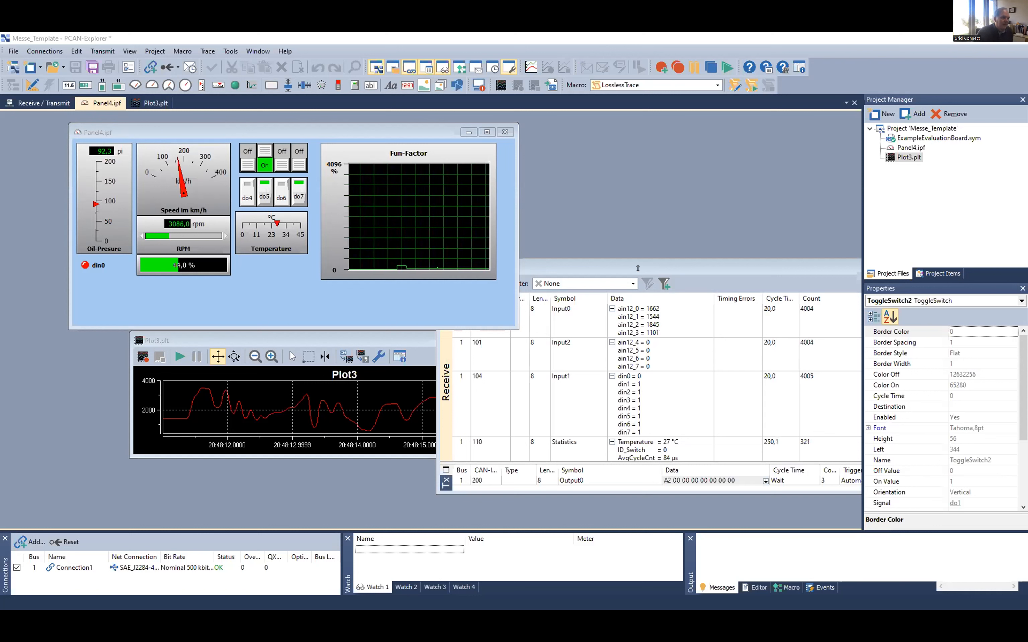
click(268, 140)
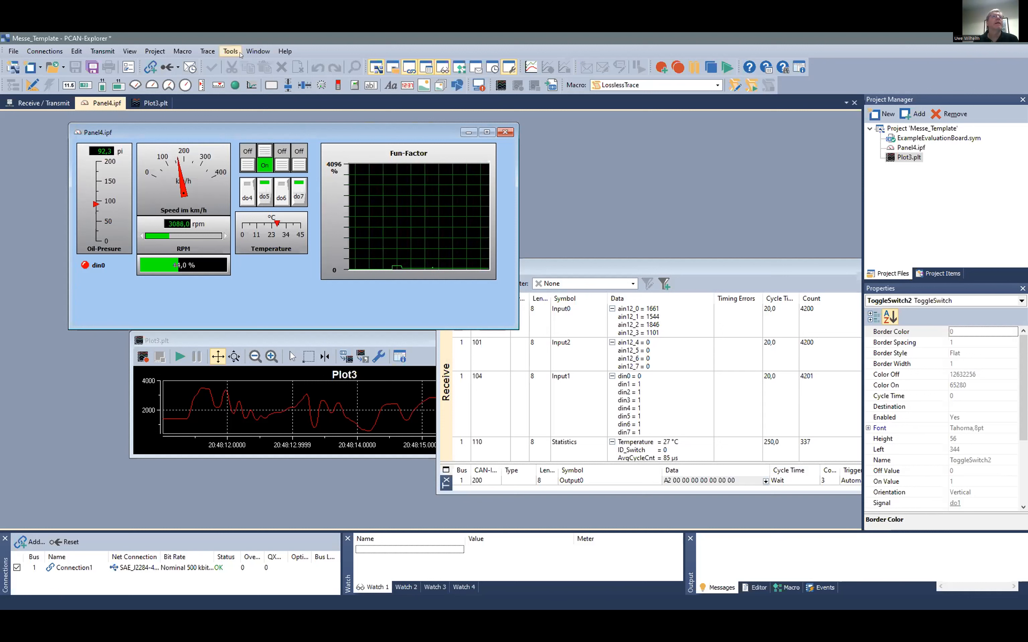
Open the Symbol Editor and look through both pages of the print preview of Messe_USA_01_500_2M.sym, closing the preview when done
click(235, 52)
click(242, 67)
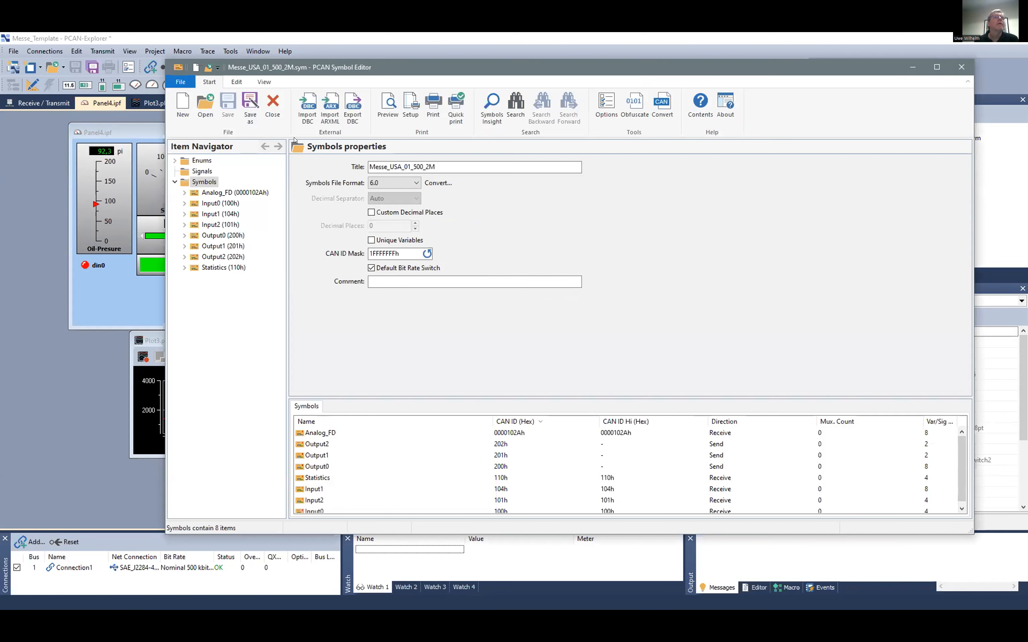
click(388, 102)
scroll(596, 233, down, 1)
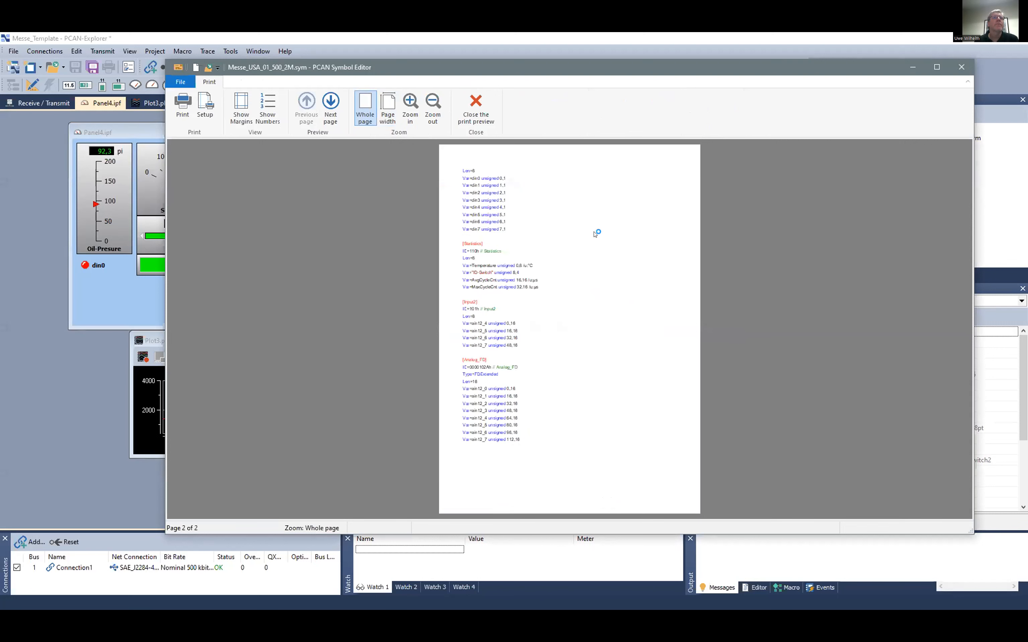
scroll(596, 233, up, 1)
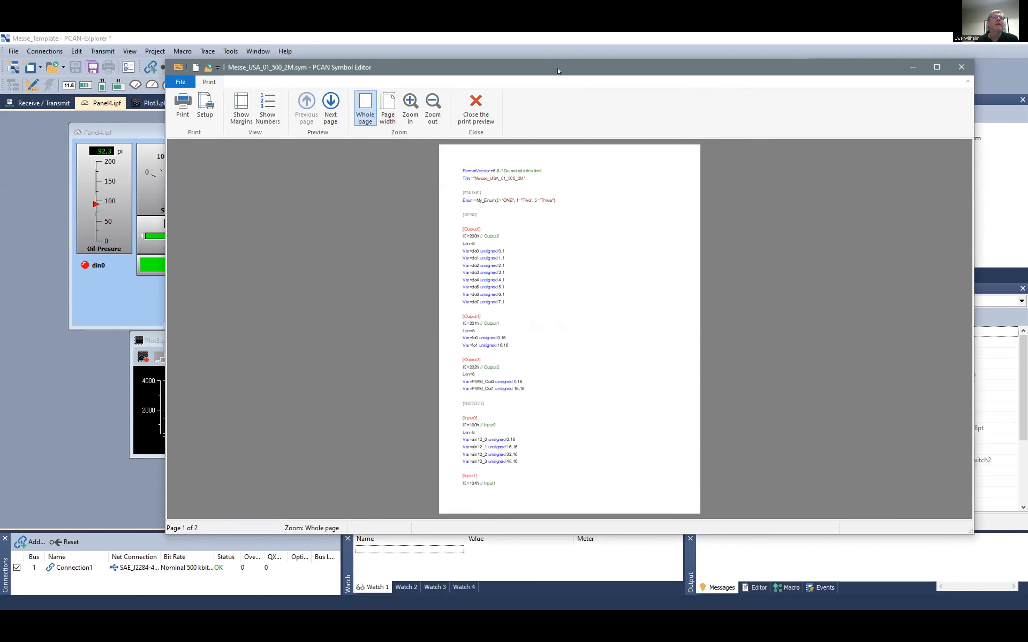
drag(558, 70, 568, 85)
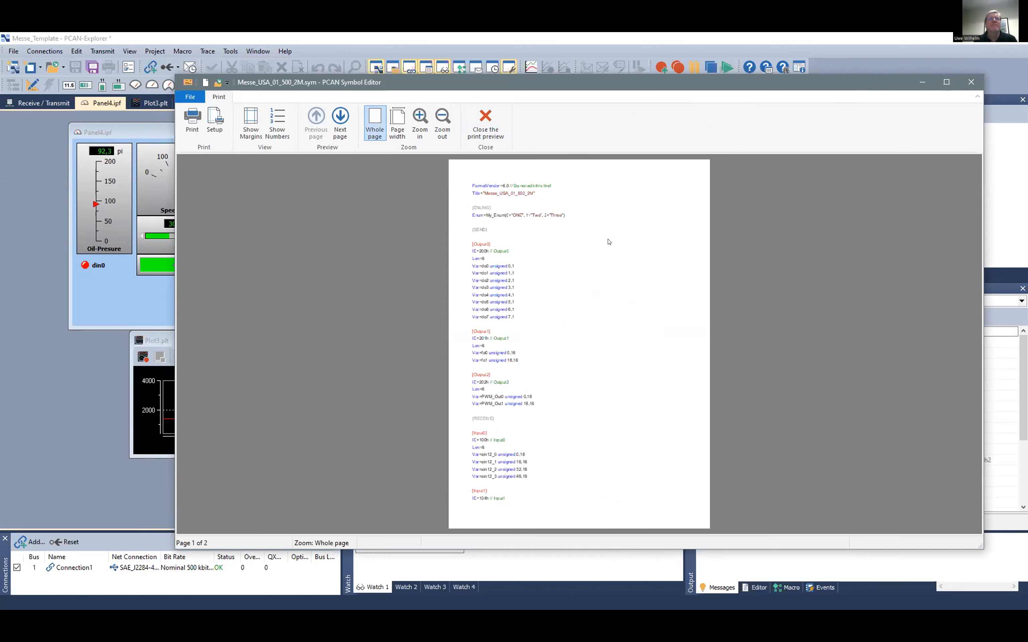
click(971, 82)
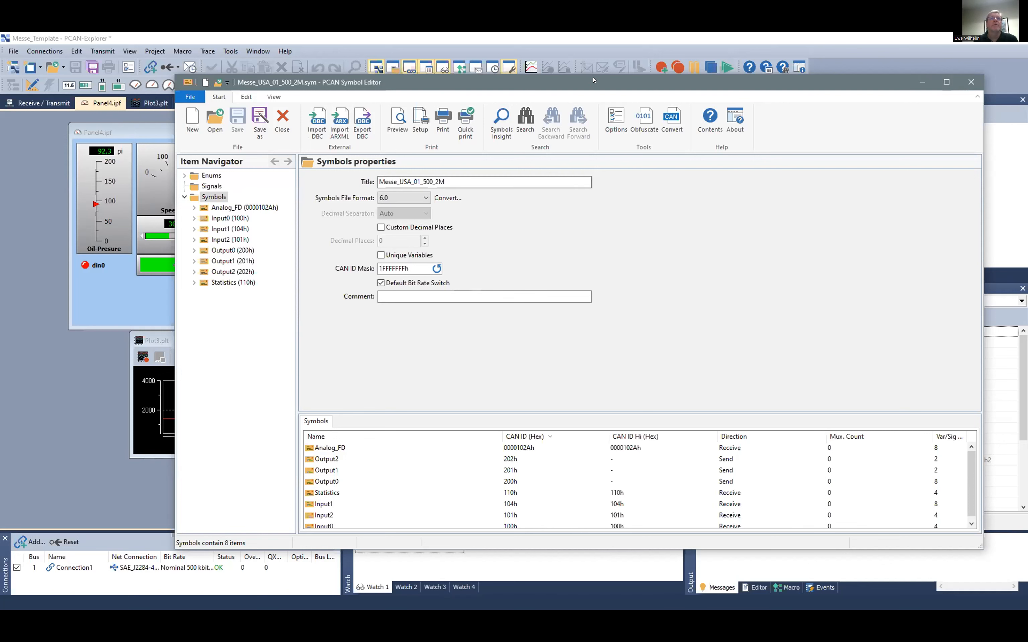
Open the Obfuscate command's save dialog for the symbols file, cancel it, and minimize the Symbol Editor
drag(583, 79, 502, 58)
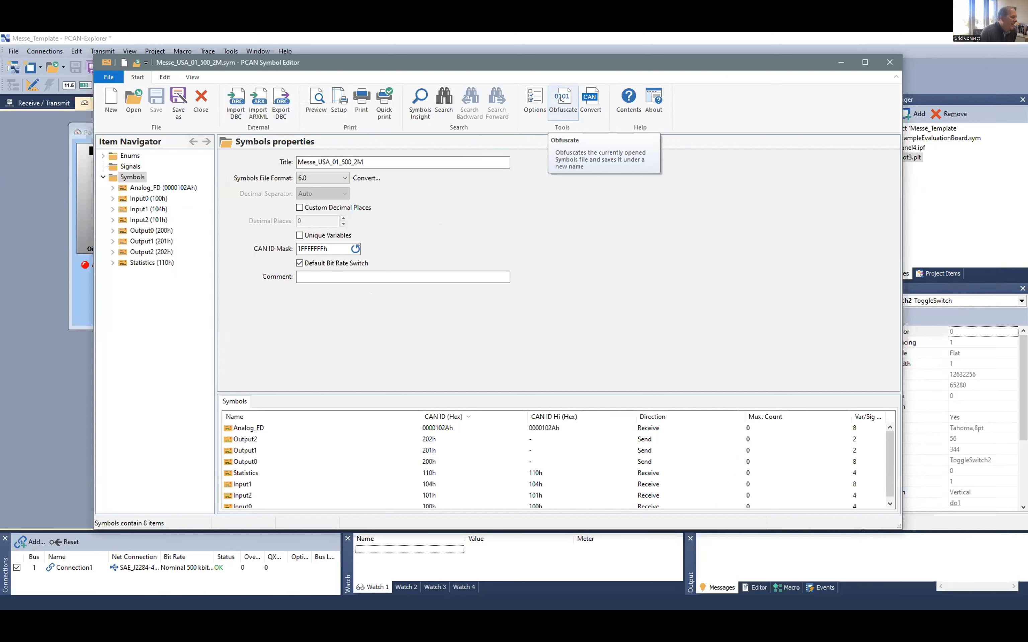
click(562, 99)
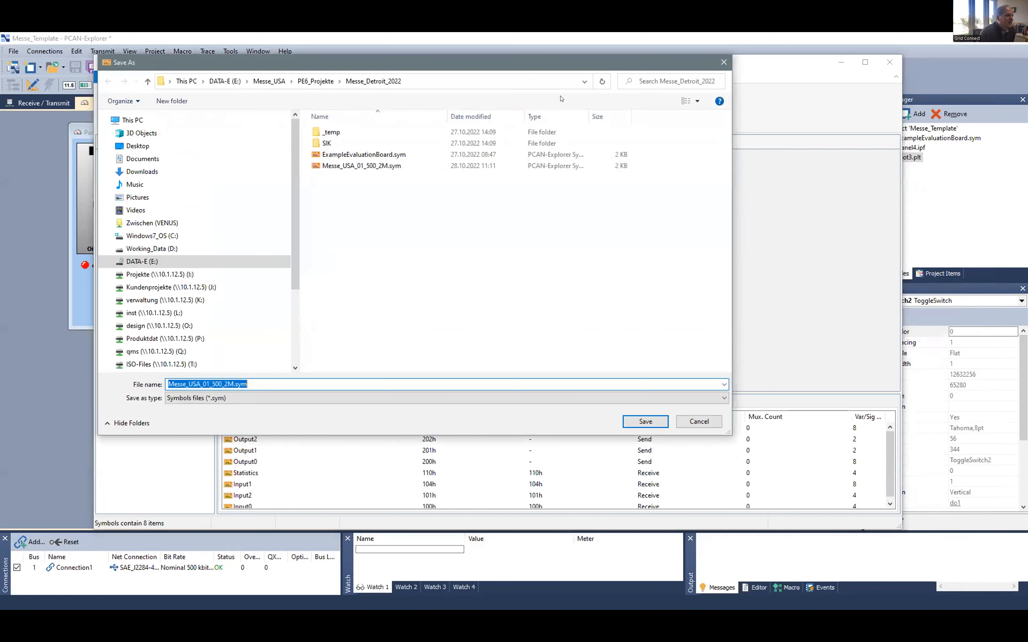
click(723, 62)
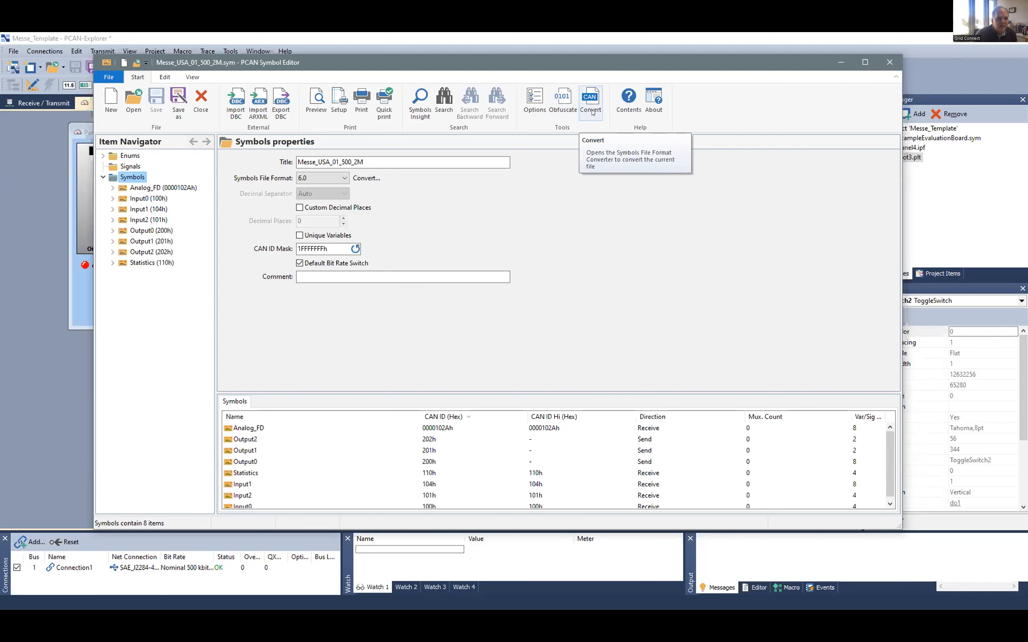
click(844, 65)
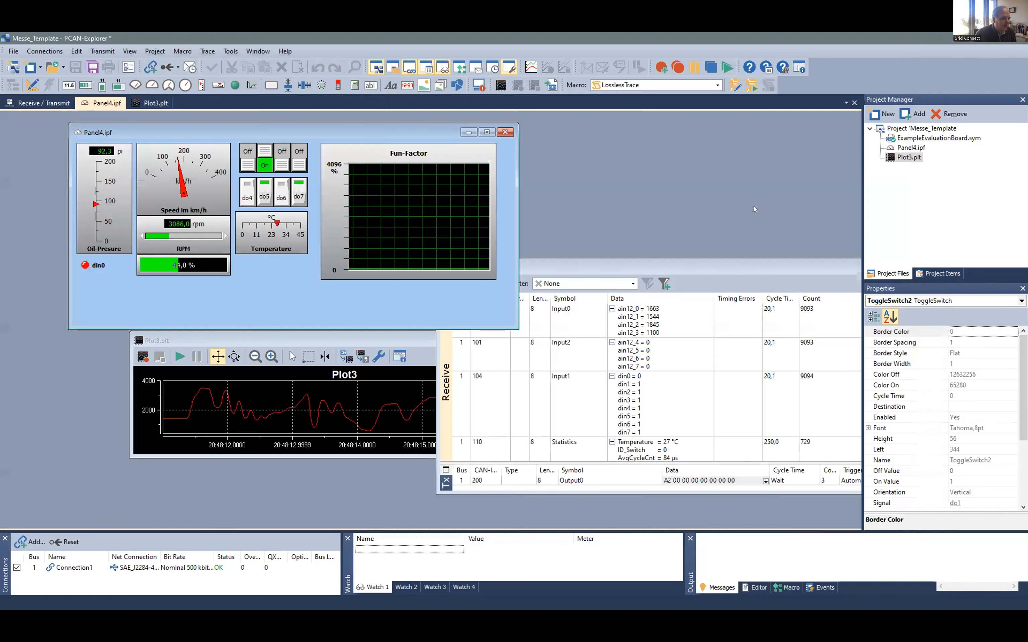
Bring the Receive/Transmit window to the front, make it taller to fit every received message, and reposition it beside the panel's gauges
click(730, 267)
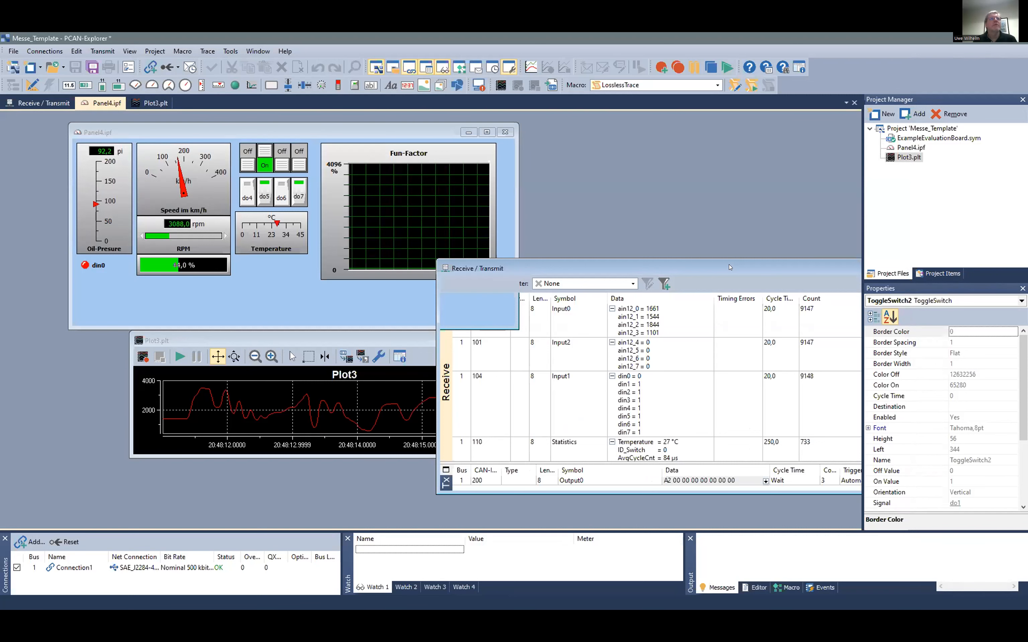
drag(730, 267, 543, 236)
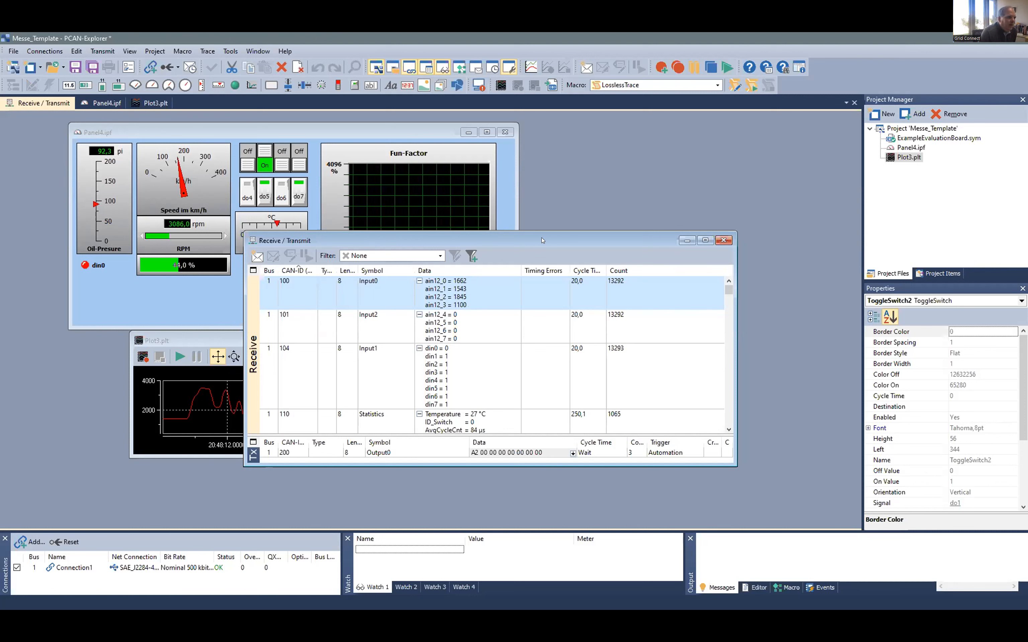
drag(542, 241, 581, 202)
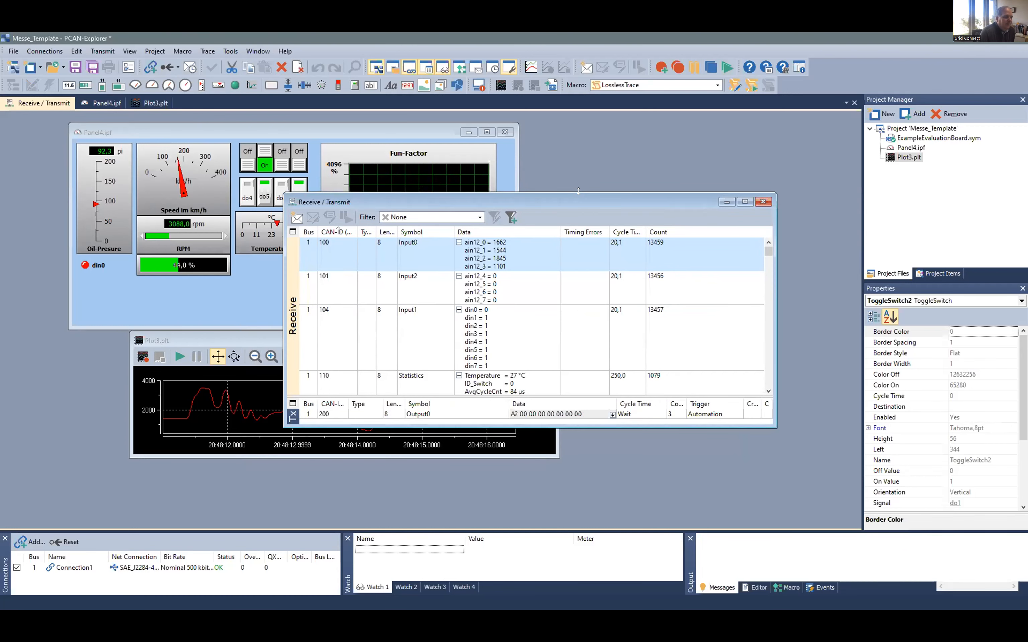
drag(578, 192, 581, 129)
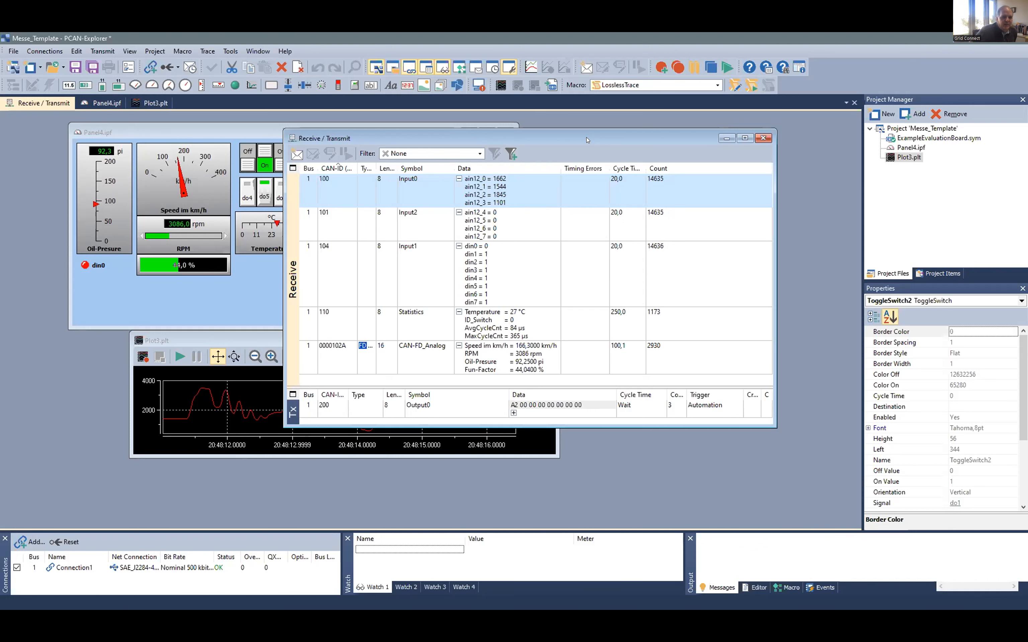
drag(588, 140, 602, 184)
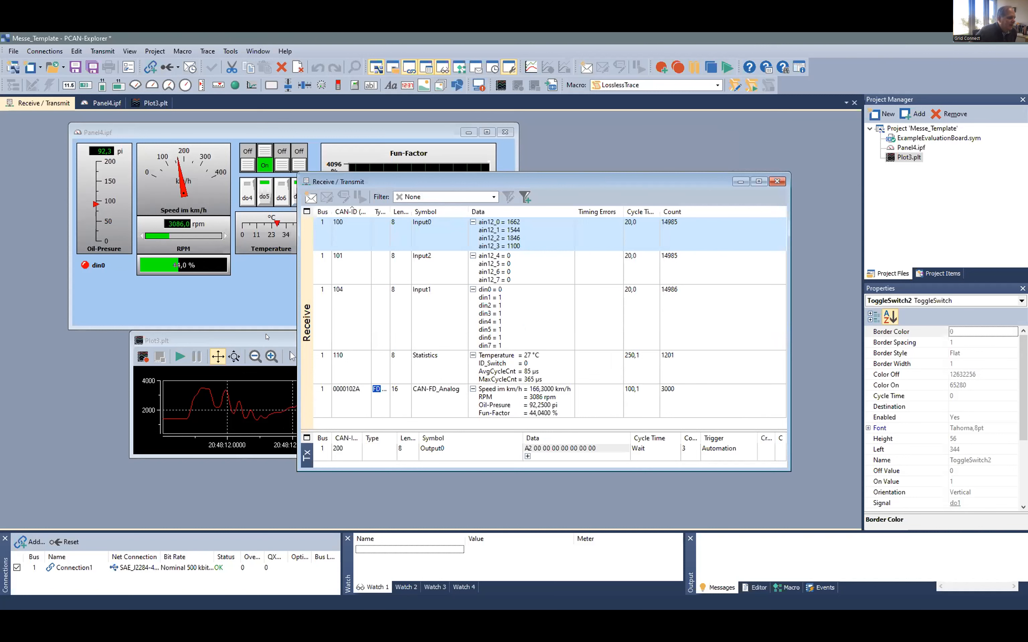
Bring the Plot3 window to the front and start recording its ain12_0 signal
click(266, 340)
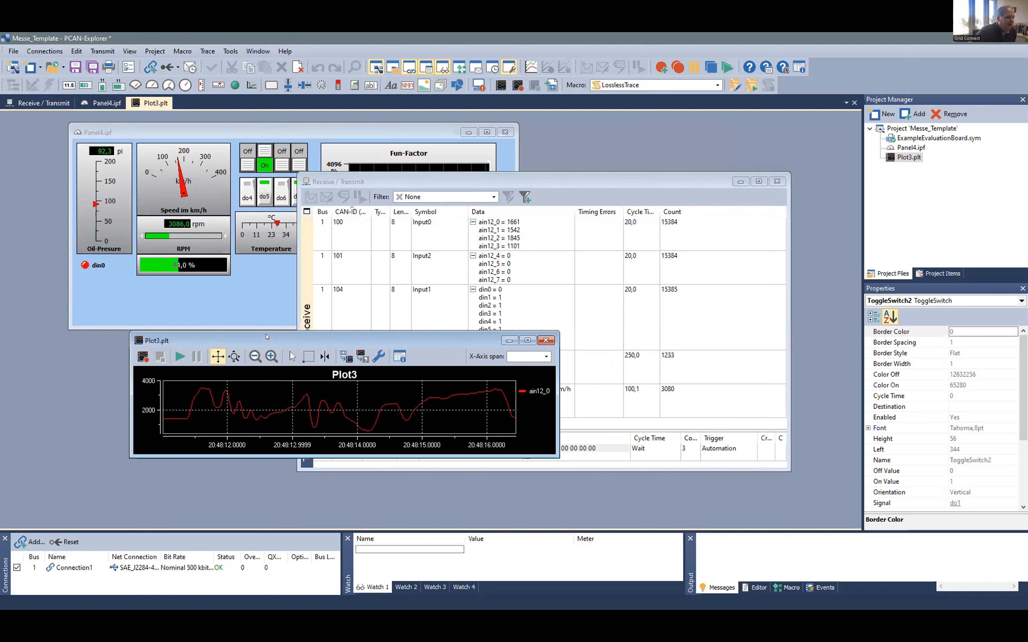
click(143, 357)
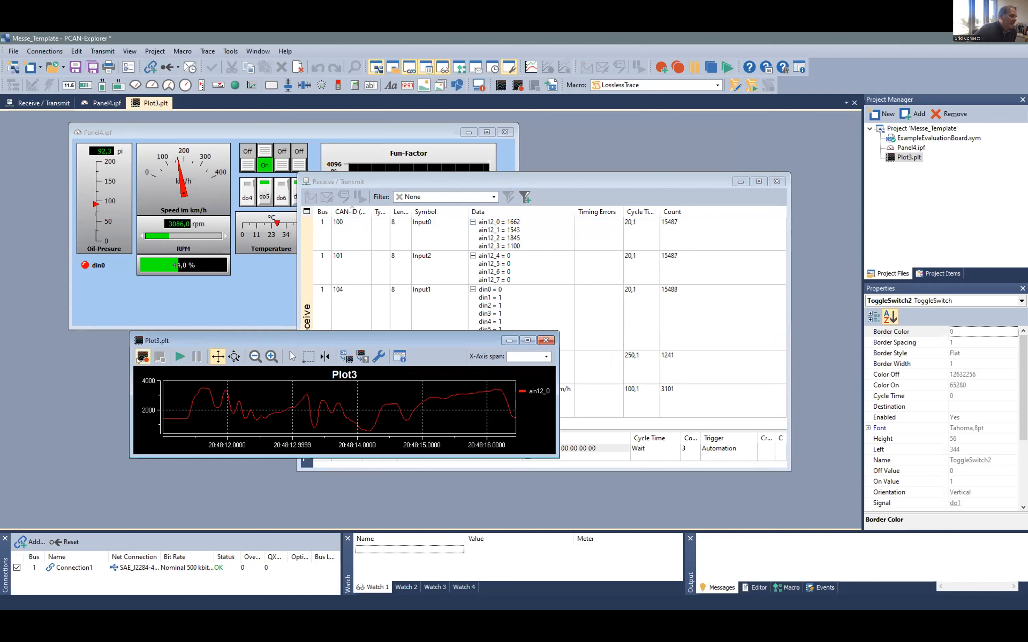